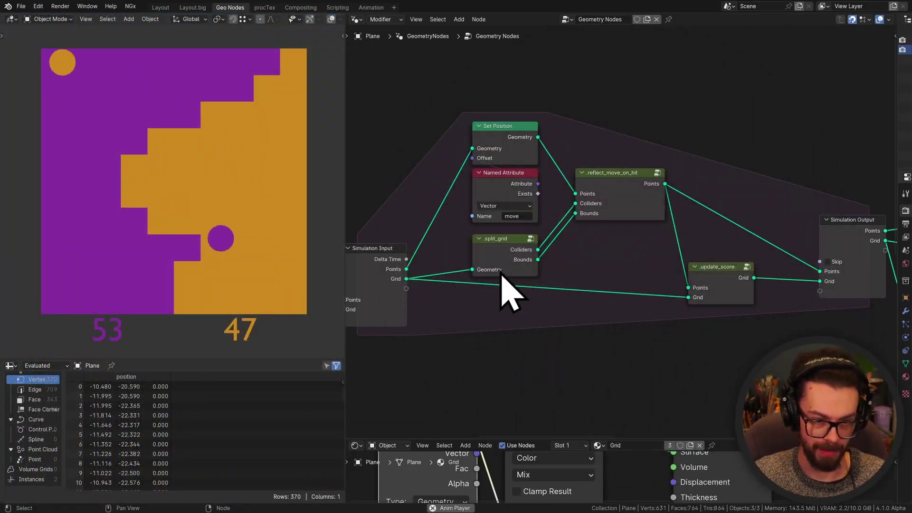
Step: Return the simulation to its first frame and switch the viewport to wireframe shading
scroll(511, 295, "down", 5)
scroll(615, 298, "up", 2)
middle_click_drag(615, 297, 652, 283)
scroll(682, 309, "up", 3)
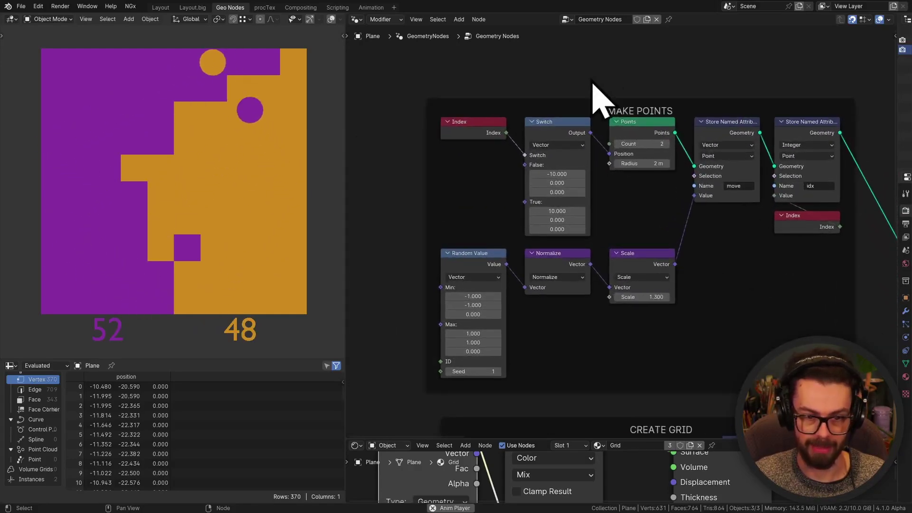
middle_click_drag(703, 323, 718, 238)
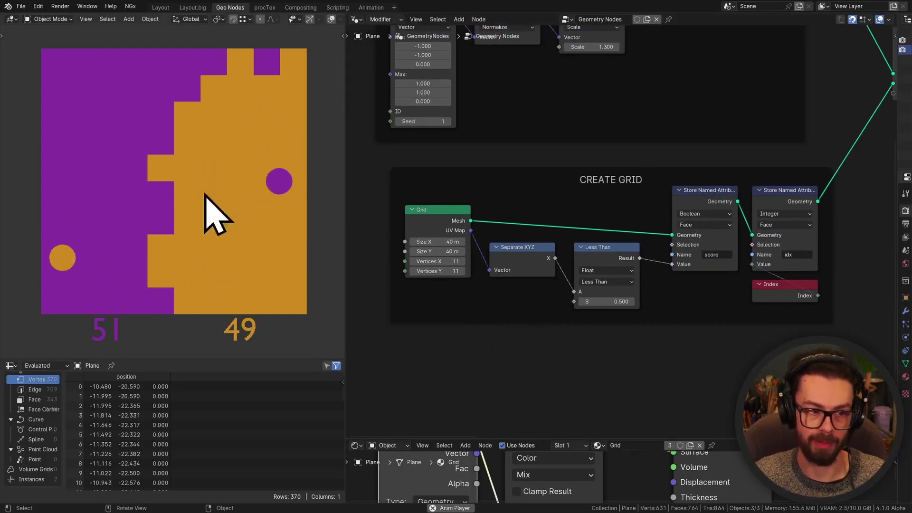
key("shift+Left")
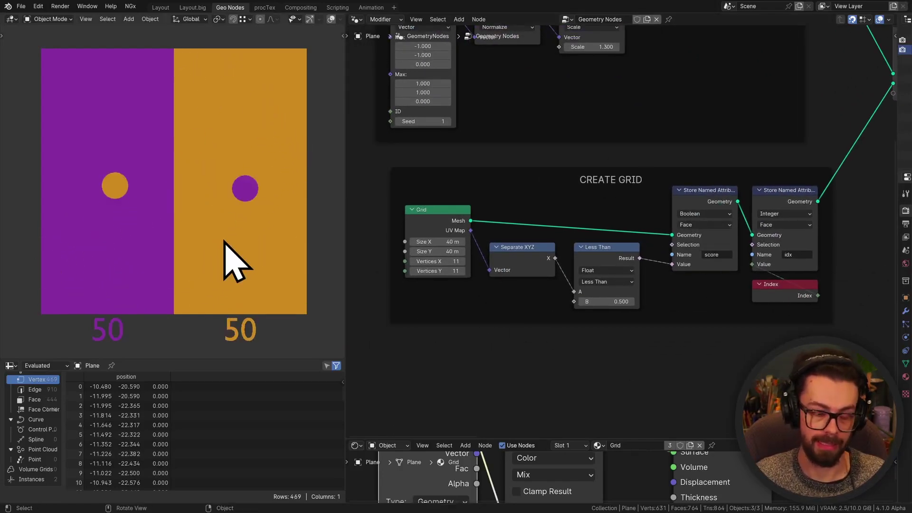
key("z")
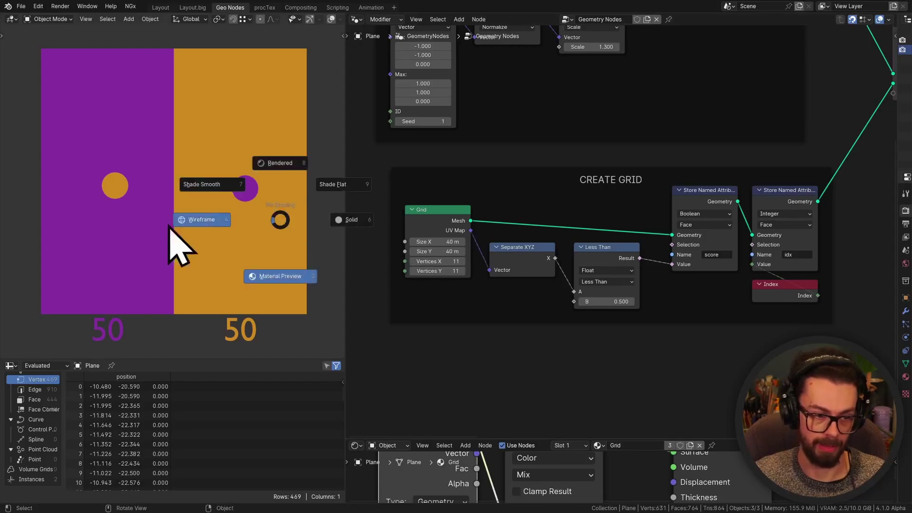
left_click(178, 252)
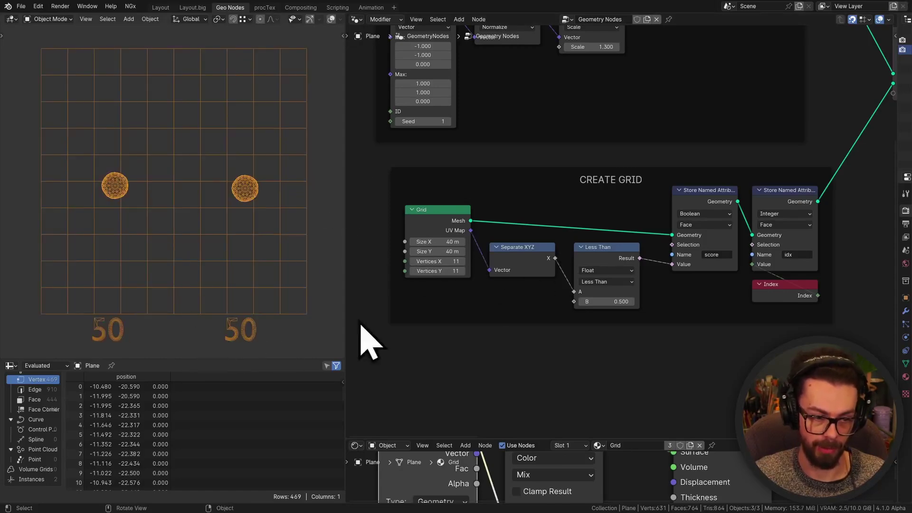
Step: Set both Vertices X and Vertices Y of the Grid node to 31 and play the simulation
scroll(473, 315, "up", 5)
left_click(525, 249)
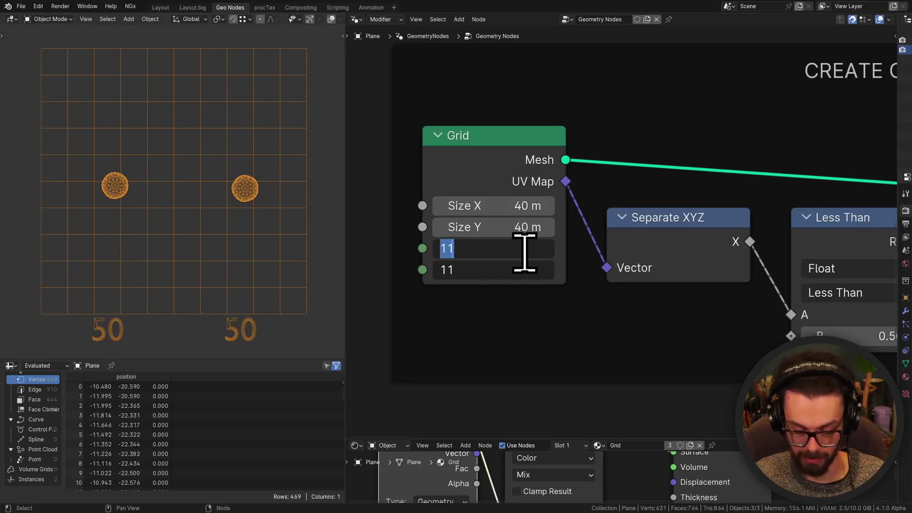
type("31")
key("Return")
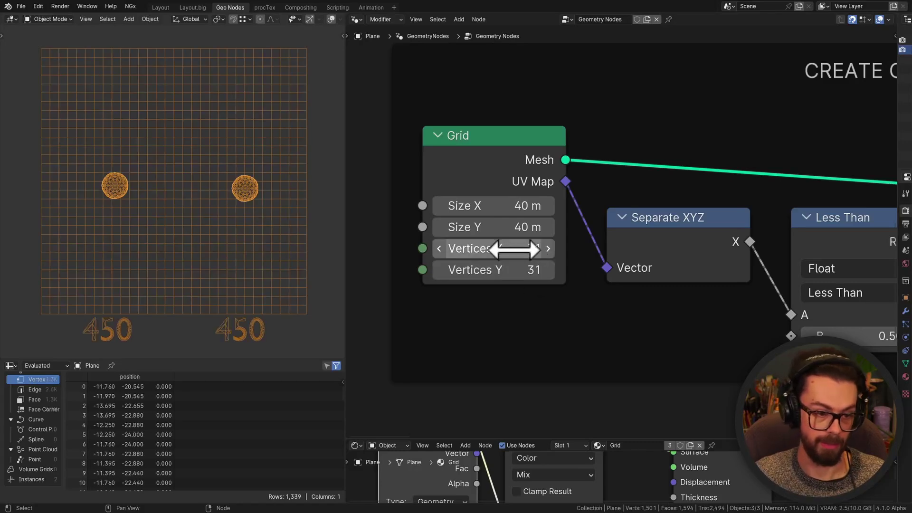
scroll(528, 212, "down", 2)
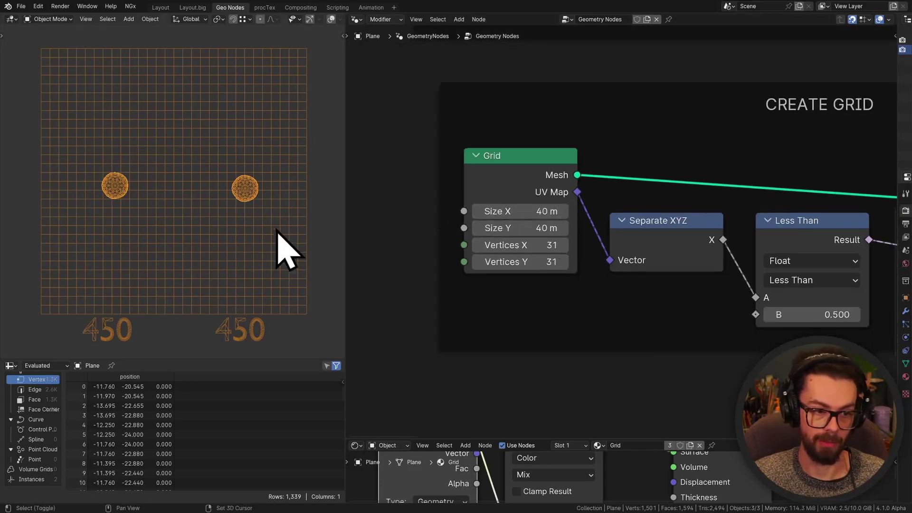
key("space")
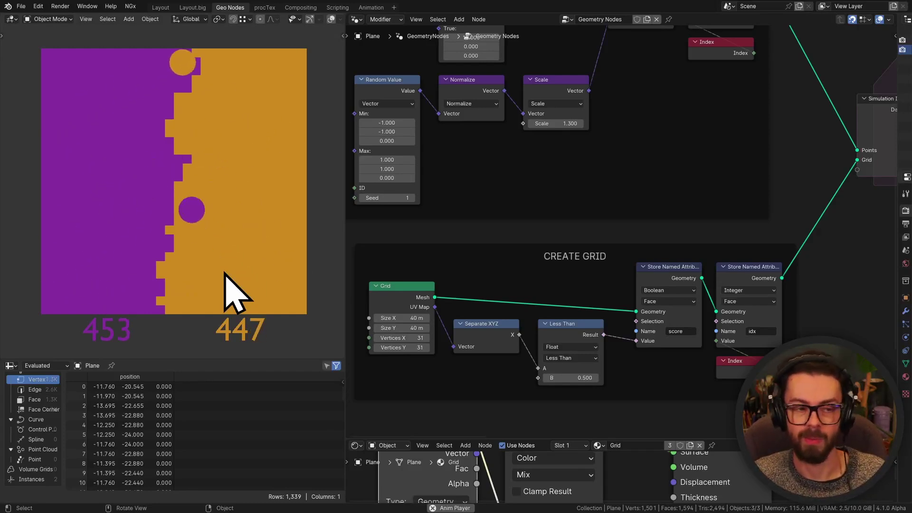
scroll(621, 230, "down", 5)
left_click_drag(632, 264, 603, 251)
left_click(768, 268)
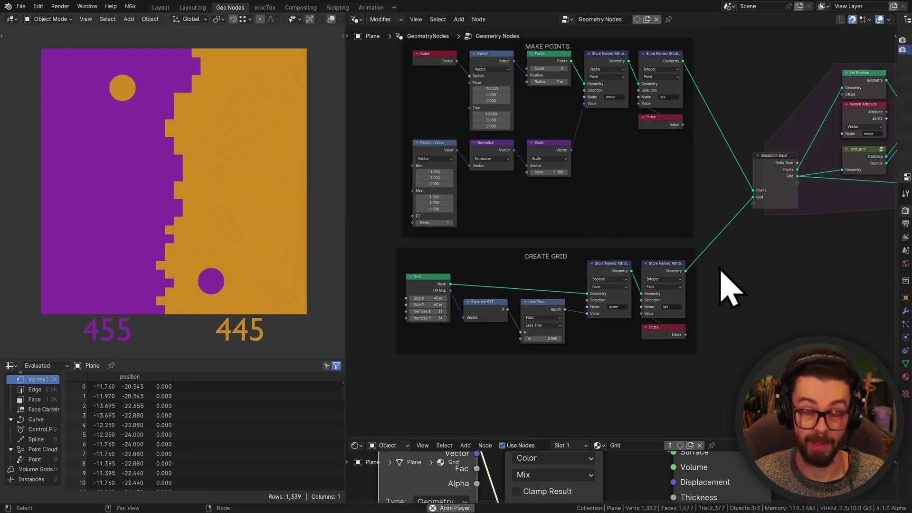
Step: Save FightingBallsLesson.blend and add a mesh plane at the origin in the top view
key("ctrl+s")
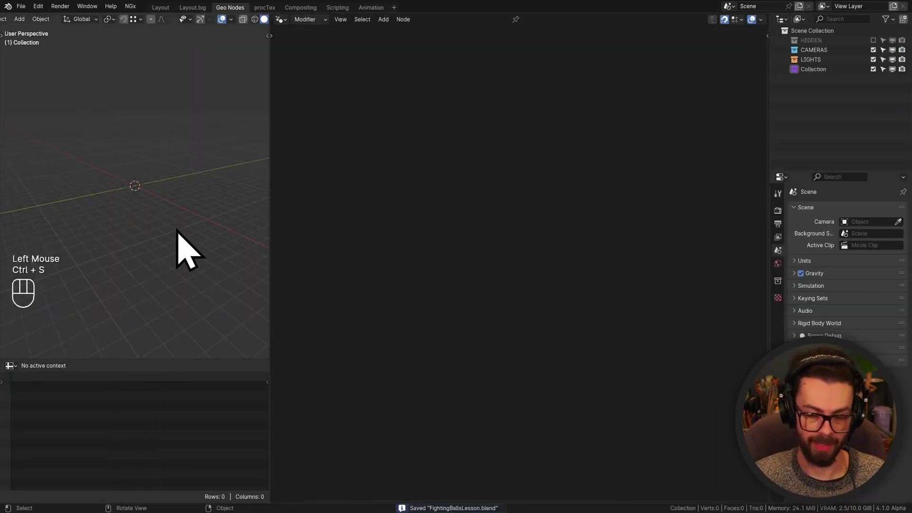
middle_click_drag(177, 224, 138, 183)
scroll(138, 183, "up", 1)
key("KP_7")
key("shift+a")
mouse_move(136, 193)
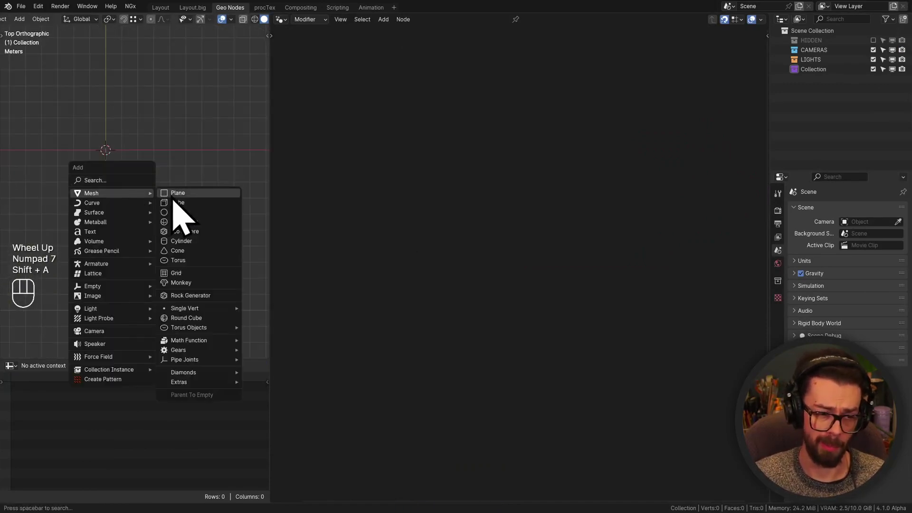
left_click(173, 193)
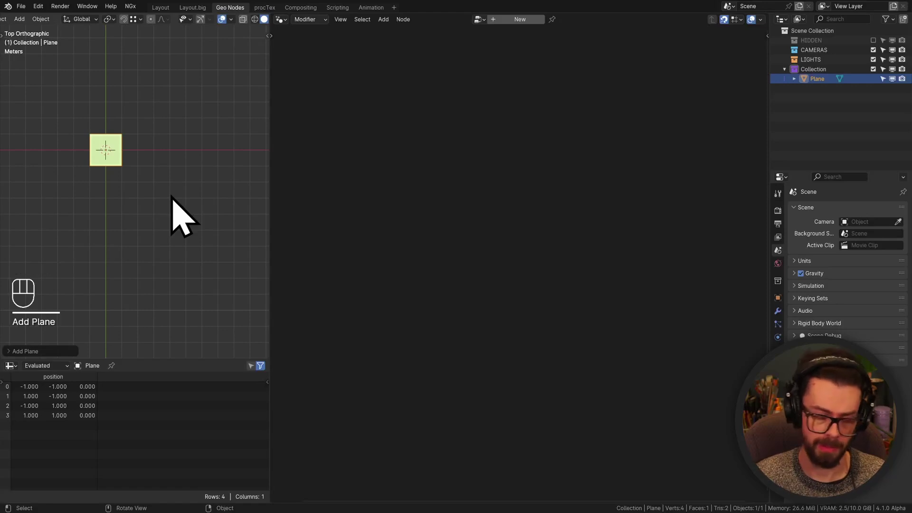
middle_click_drag(157, 173, 180, 189, "shift")
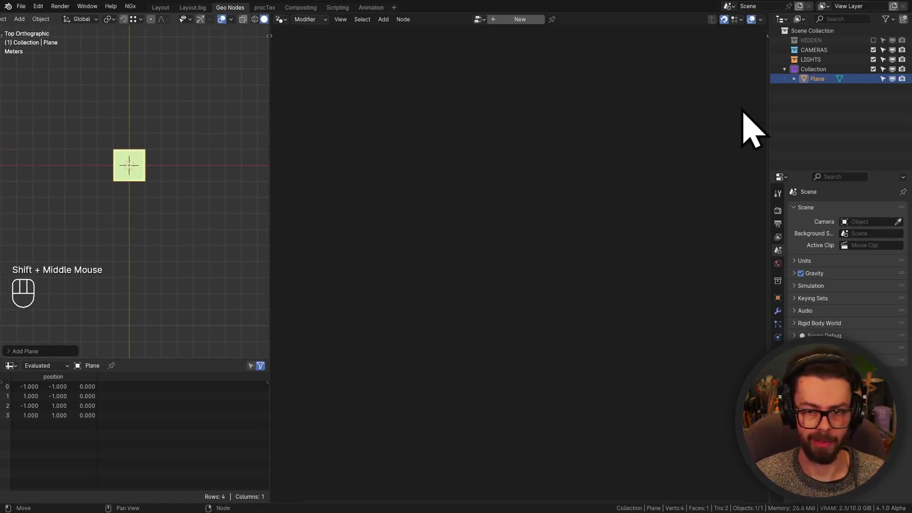
Step: Delete the existing collections, keeping only the plane directly under the Scene Collection
left_click(815, 59)
left_click(826, 68, "shift")
left_click(826, 69, "shift")
key("x")
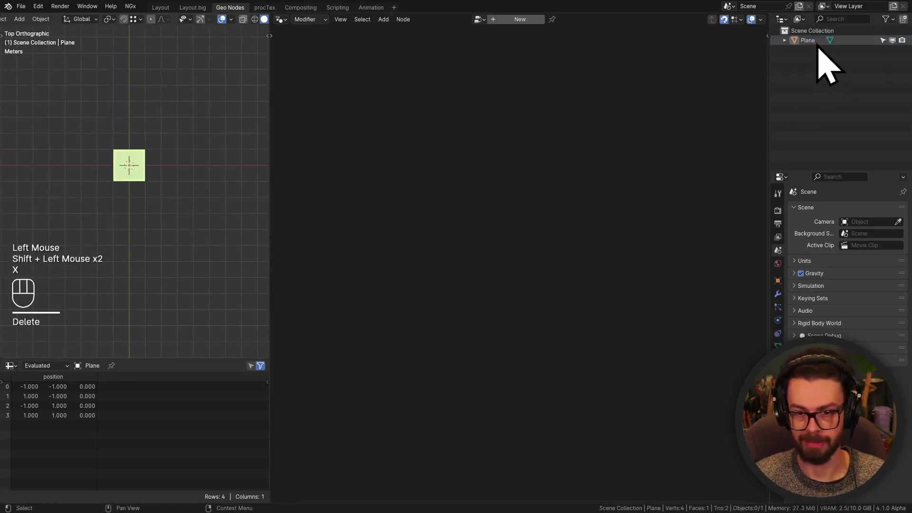
Step: Rename the plane Game and give it a new geometry node tree named Game
double_click(812, 41)
type("Gam")
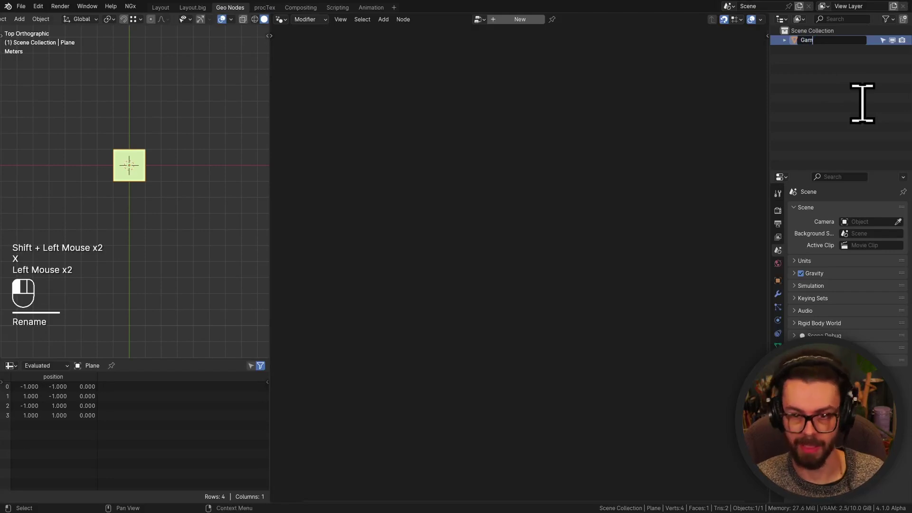
type("e")
key("Return")
left_click(521, 19)
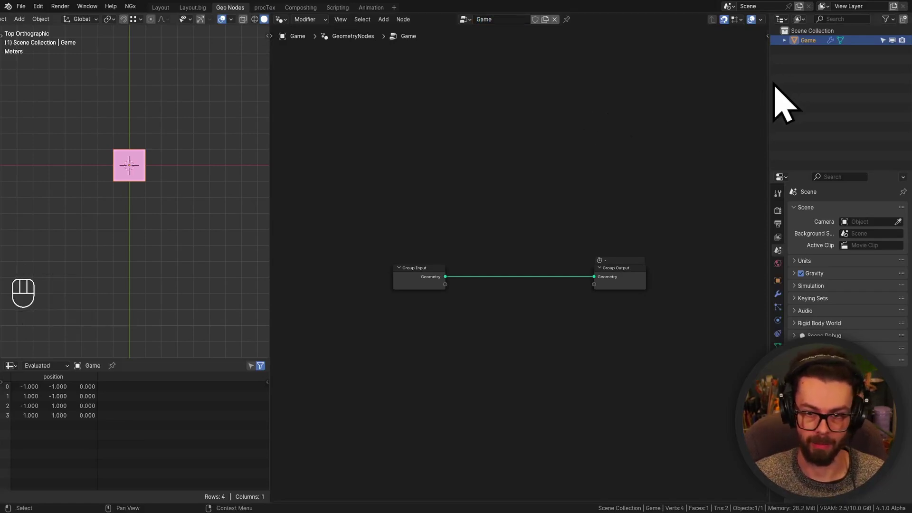
Step: Set the render engine to EEVEE and turn off Screen Space Reflections
left_click_drag(769, 84, 720, 117)
left_click(727, 209)
left_click(827, 212)
left_click(832, 222)
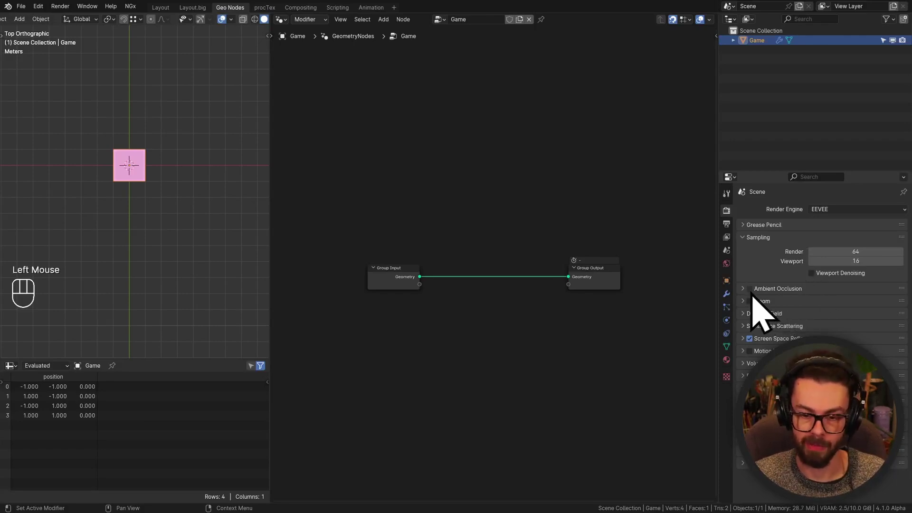
left_click(751, 338)
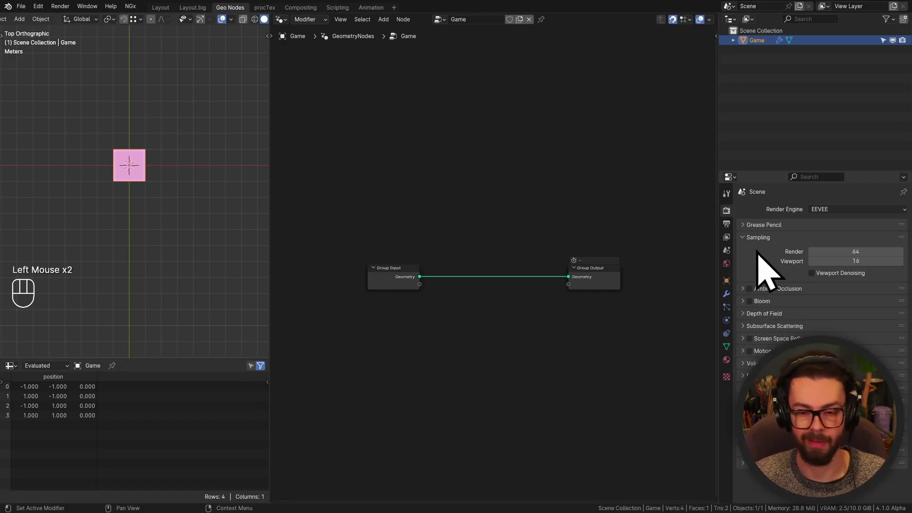
Step: Set the scene's end frame to 1048574 and save the file
left_click(727, 223)
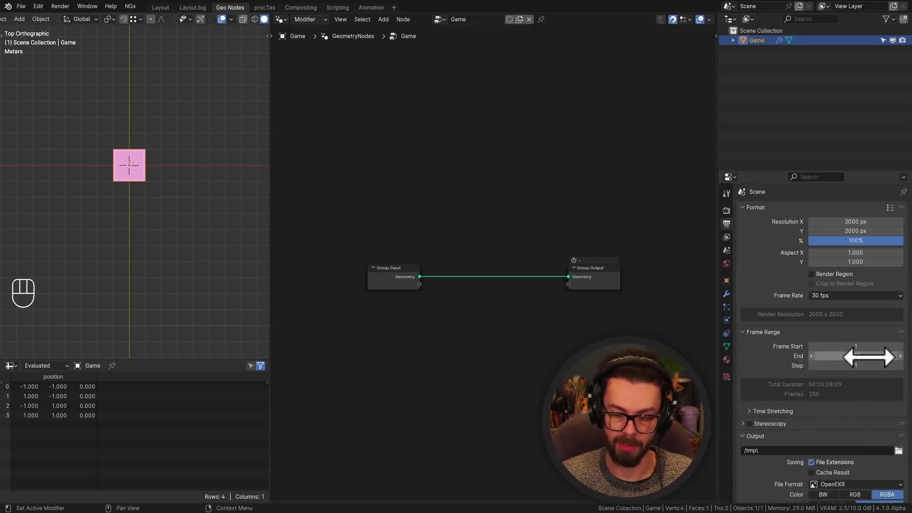
left_click(869, 356)
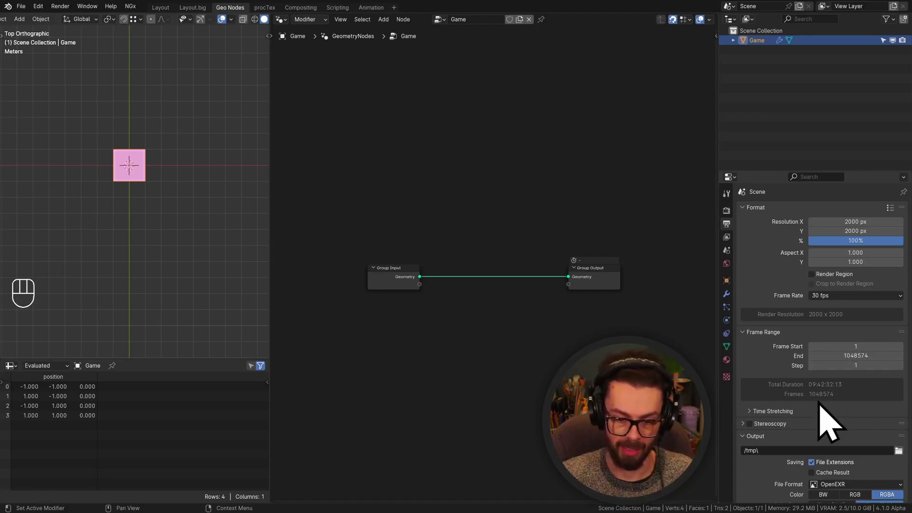
key("ctrl+s")
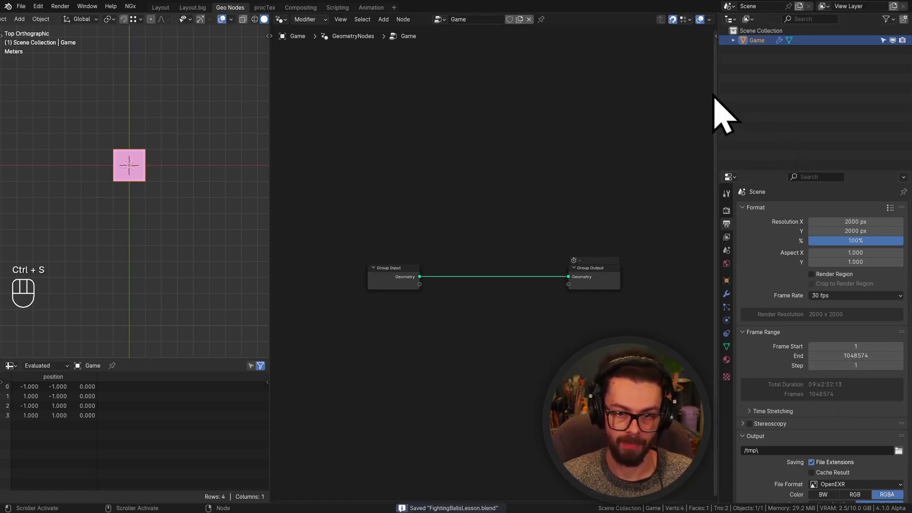
Step: Widen the node editor and delete the Group Input node
left_click_drag(716, 89, 891, 96)
middle_click_drag(611, 145, 584, 202)
scroll(604, 170, "up", 2)
left_click_drag(495, 153, 591, 281)
key("x")
middle_click_drag(491, 193, 495, 198)
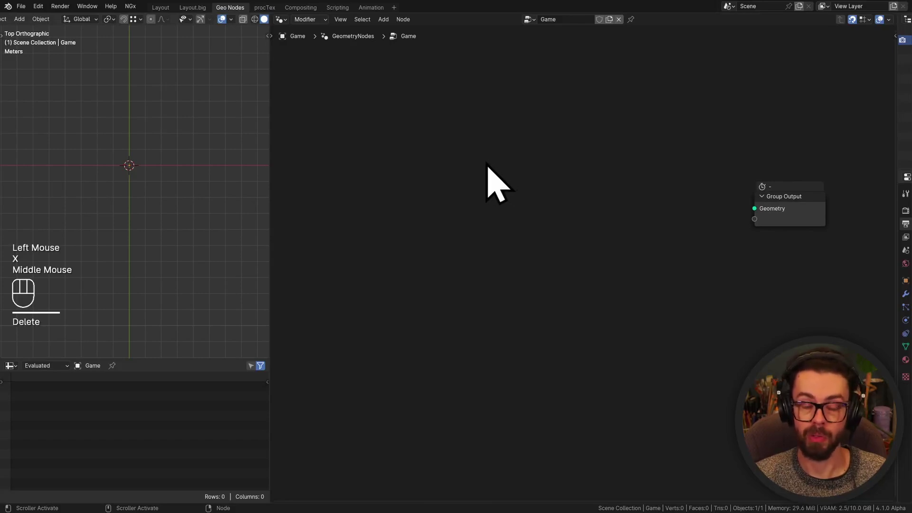
Step: Add a Points node and connect its output to the Group Output geometry
key("shift+a")
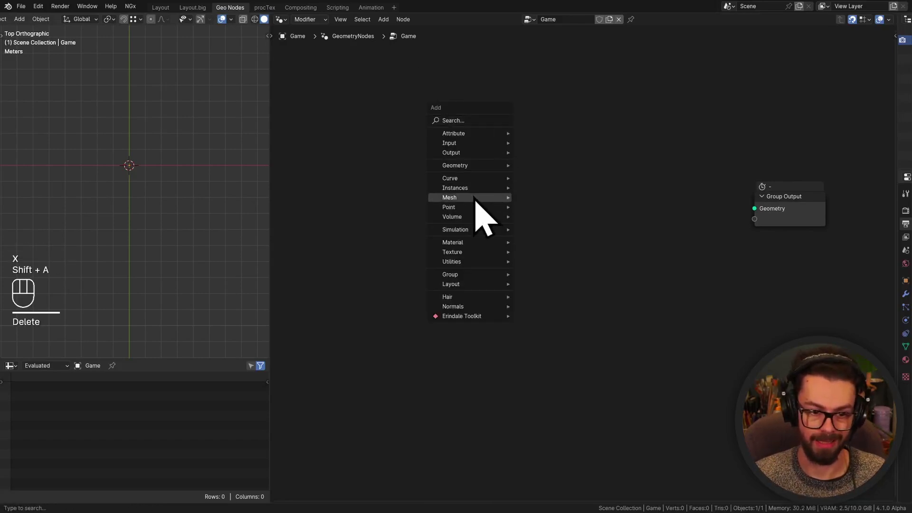
mouse_move(464, 207)
left_click(560, 228)
left_click(394, 177)
middle_click_drag(477, 223, 499, 157, "ctrl")
scroll(632, 169, "down", 2)
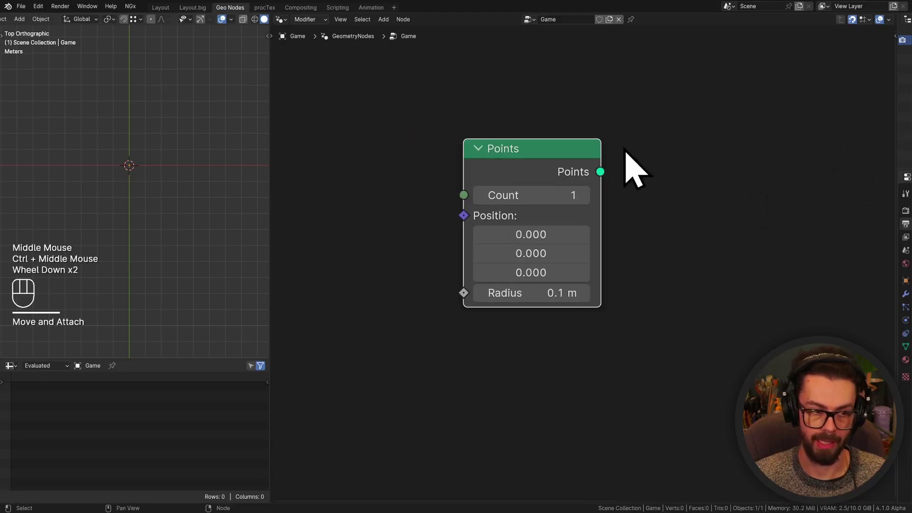
left_click(574, 168, "alt+shift")
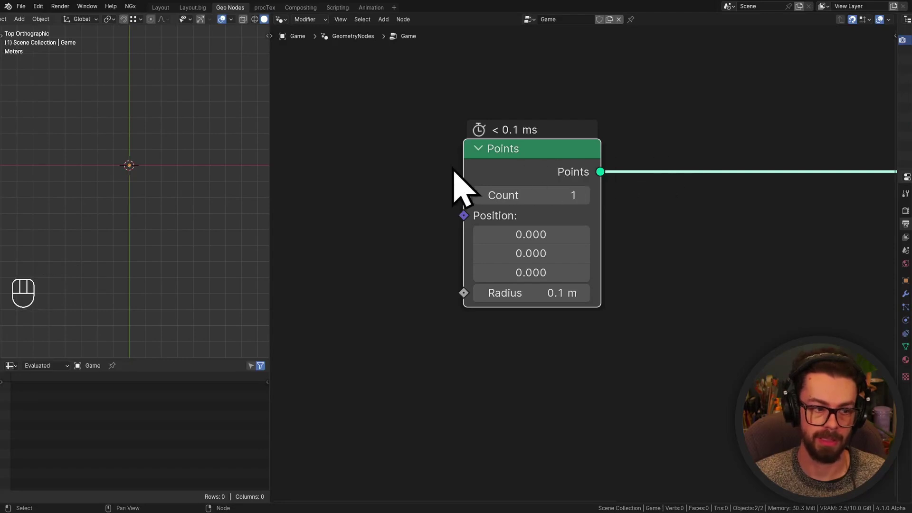
Step: Set the Points node's radius to 1 m
middle_click_drag(450, 171, 538, 173)
left_click(618, 294)
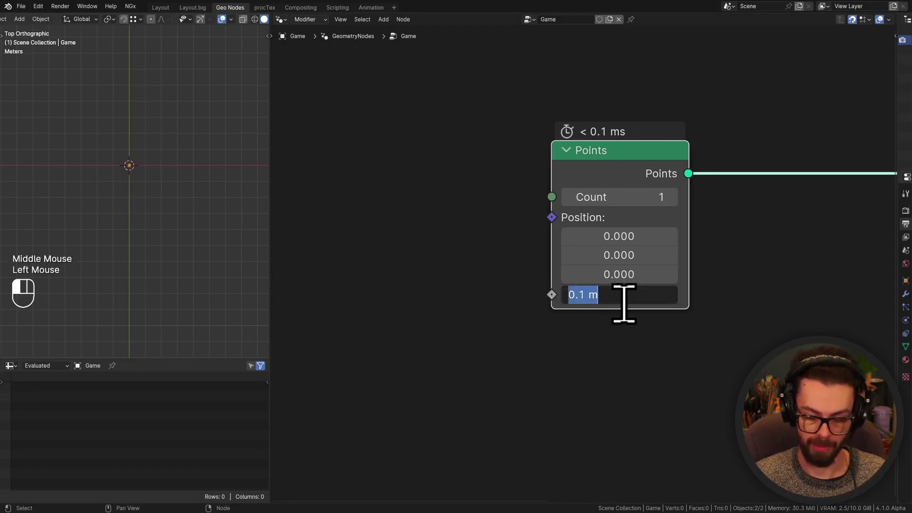
type("1")
key("Return")
middle_click_drag(448, 220, 502, 199)
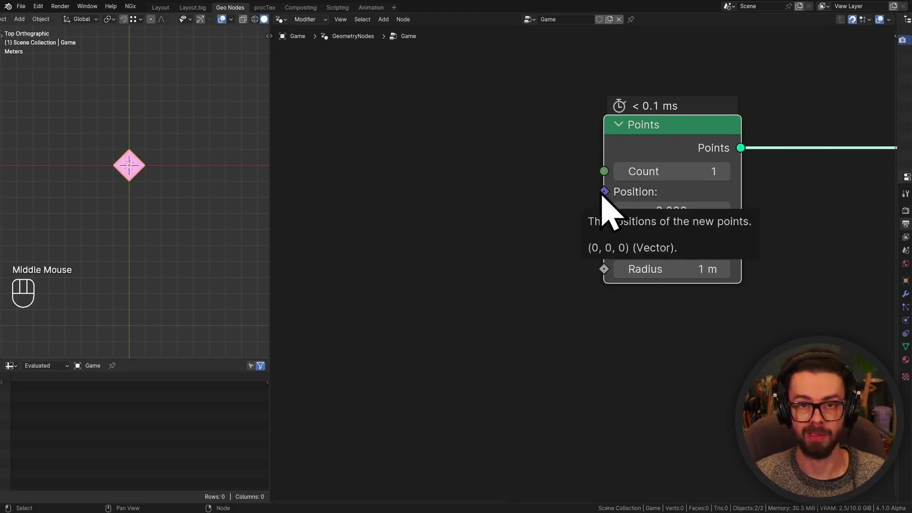
Step: Annotate a small X mark on each side of the origin along the red axis in the viewport
scroll(150, 204, "down", 3)
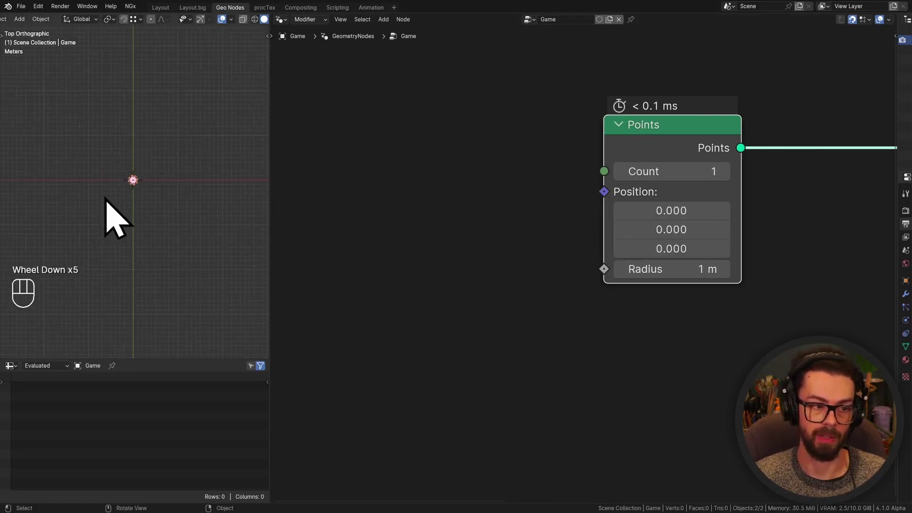
left_click_drag(94, 177, 98, 186)
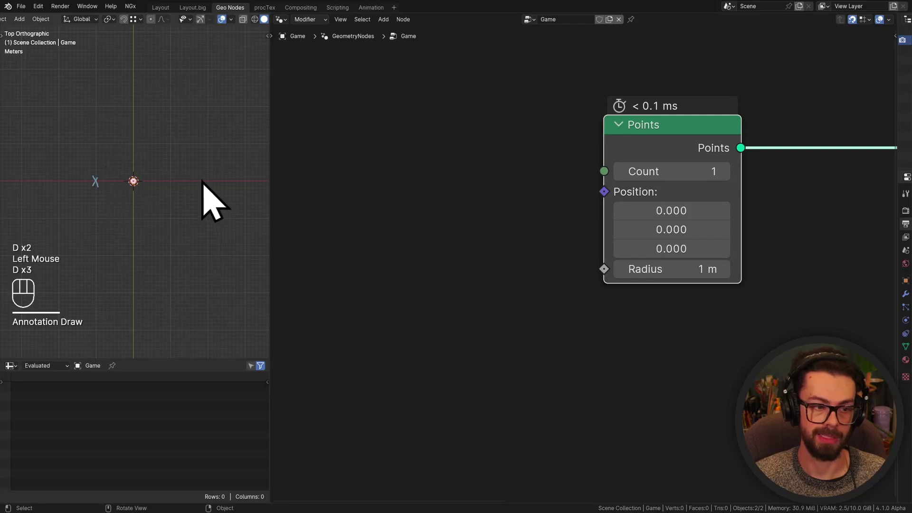
left_click_drag(168, 176, 172, 182)
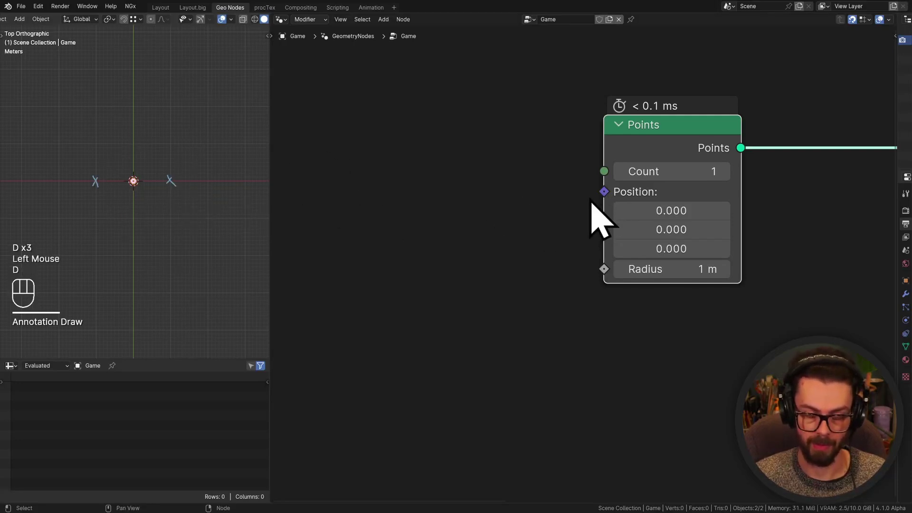
Step: Add a Vector Switch node feeding the Position input of the Points node
left_click_drag(604, 191, 544, 189)
type("swi")
key("Return")
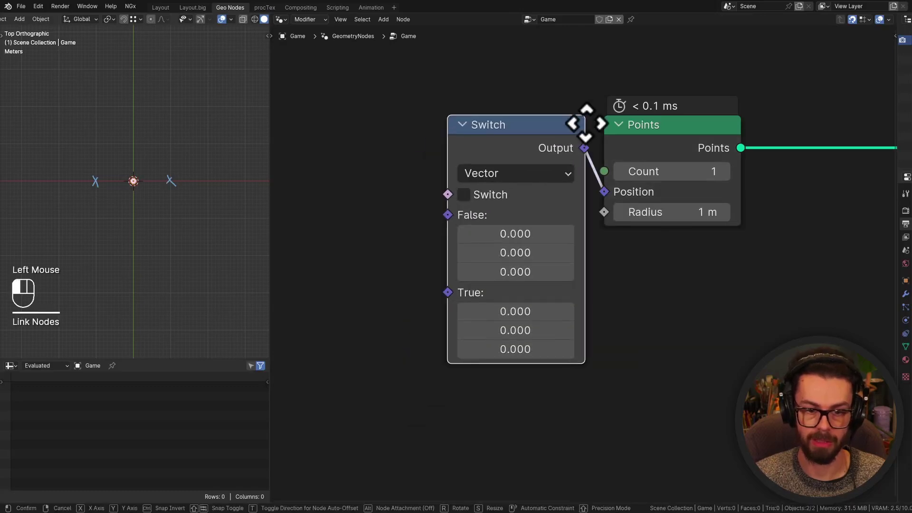
left_click(567, 124)
left_click_drag(599, 192, 584, 233)
type("sw")
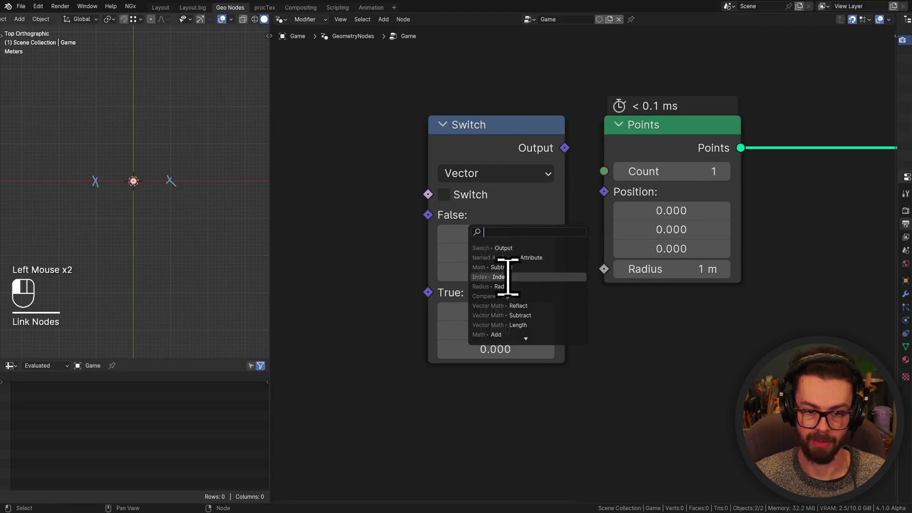
left_click(566, 167)
left_click_drag(564, 148, 604, 191)
Step: Add an Index node driving the Switch input of the Switch node
middle_click_drag(434, 214, 559, 233)
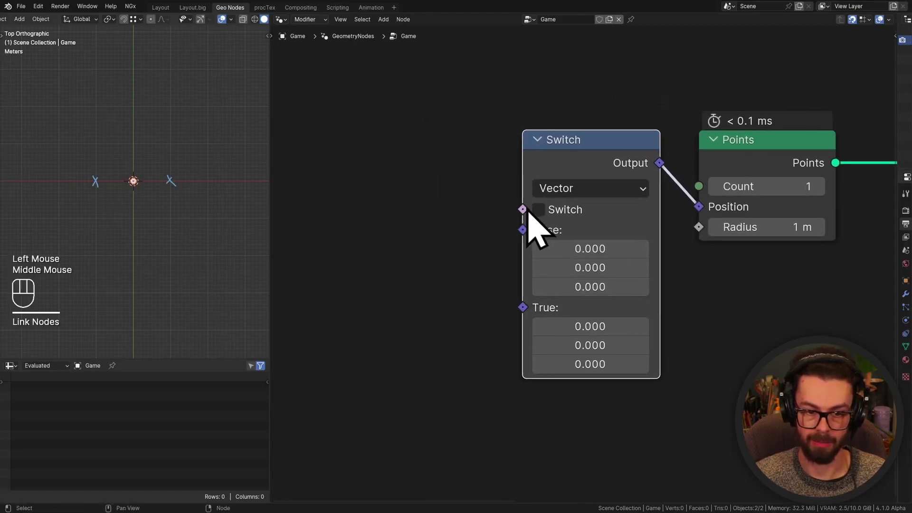
left_click_drag(522, 210, 414, 193)
type("ind")
key("Return")
left_click(511, 135)
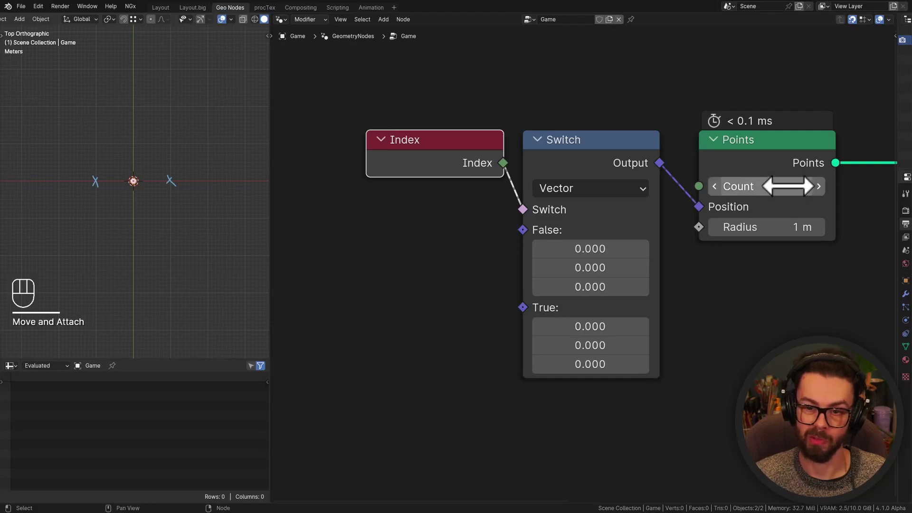
Step: Slide the Switch node's X values to about -9.91 for False and 8.91 for True, and erase the X annotations
left_click_drag(422, 159, 409, 159)
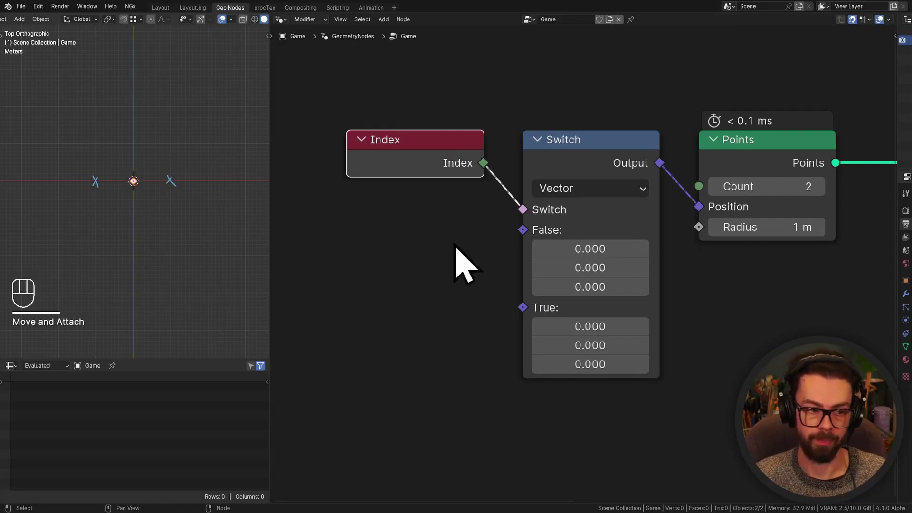
left_click(589, 249, "shift")
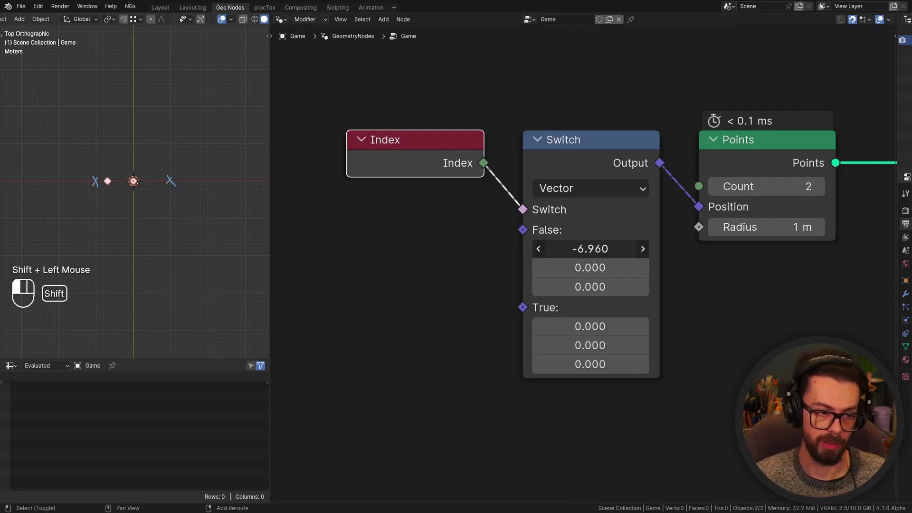
left_click_drag(589, 249, 571, 249, "shift")
mouse_move(230, 224)
right_mouse_down()
mouse_move(190, 159)
mouse_move(97, 181)
right_mouse_up()
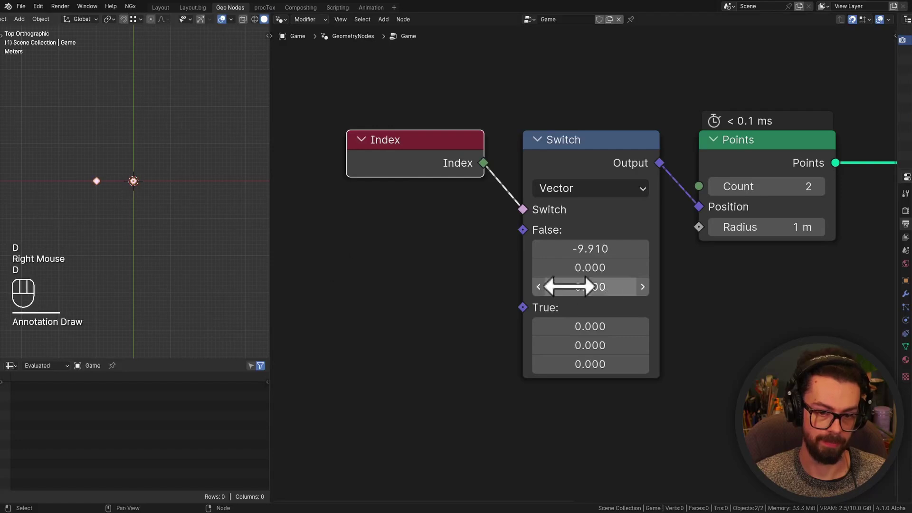
left_click_drag(596, 325, 614, 326, "shift")
Step: Set the Switch node's X values to exactly -10 for False and 10 for True
double_click(608, 249)
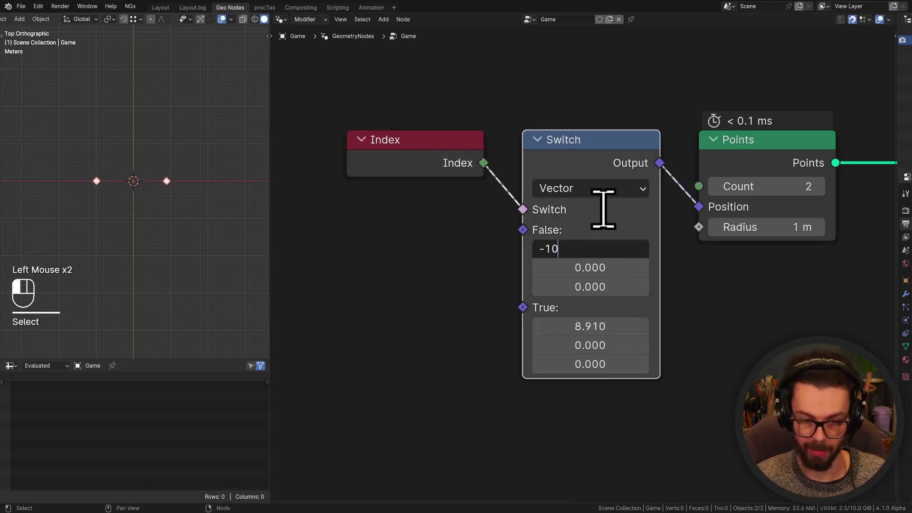
type("-10")
key("Return")
scroll(611, 224, "down", 1)
left_click(583, 321)
type("10")
key("Return")
Step: Annotate a square boundary around the two points in the viewport, and erase it
mouse_move(57, 109)
left_mouse_down()
mouse_move(219, 112)
mouse_move(204, 143)
left_mouse_up()
mouse_move(211, 247)
left_mouse_down()
mouse_move(57, 250)
mouse_move(62, 109)
left_mouse_up()
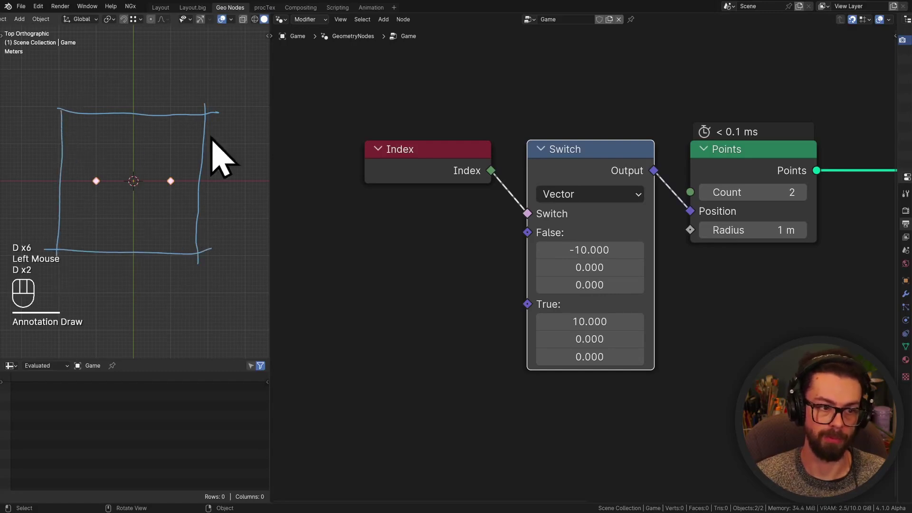
mouse_move(209, 112)
right_mouse_down()
mouse_move(55, 281)
mouse_move(194, 147)
right_mouse_up()
Step: Insert an Integer Store Named Attribute node on the Point domain after the Points node
scroll(582, 211, "down", 2)
middle_click_drag(712, 242, 694, 222)
left_click(723, 218)
key("shift+a")
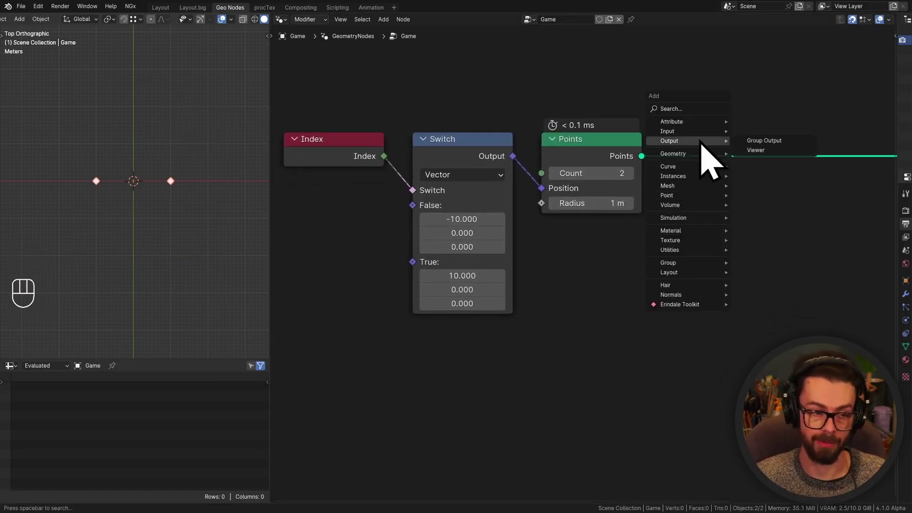
mouse_move(693, 122)
left_click(775, 170)
left_click(660, 130)
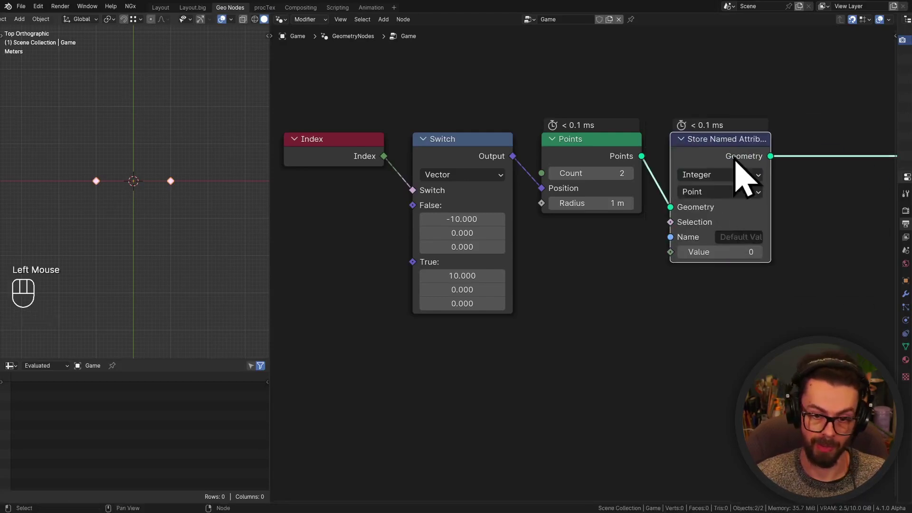
Step: Feed the Store Named Attribute's Value with an Index node and name the attribute idx
left_click_drag(667, 254, 630, 281)
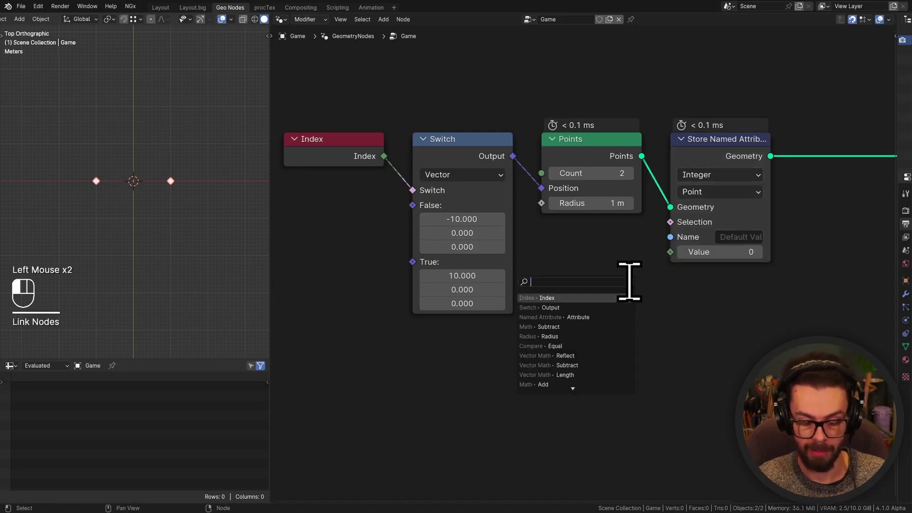
key("Return")
left_click(750, 238)
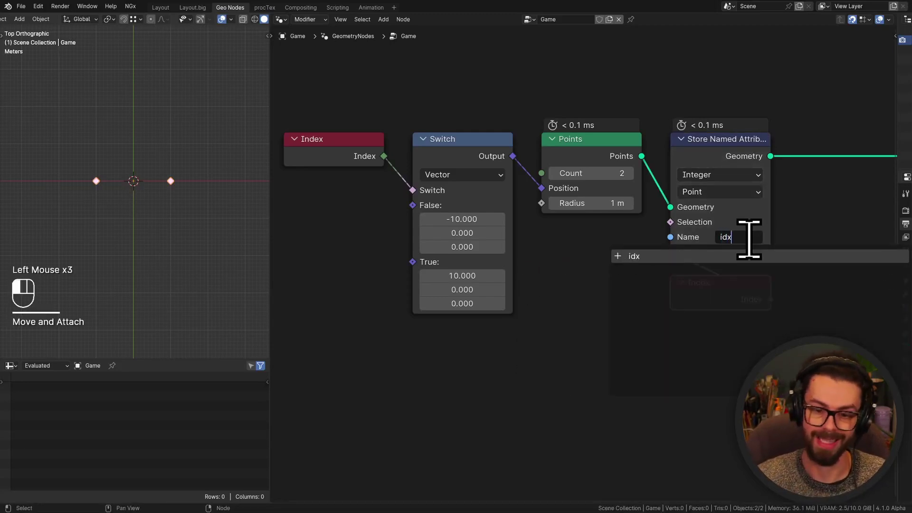
key("Return")
Step: Move the Group Output node farther from the Store Named Attribute node to make room between them
middle_click_drag(751, 241, 599, 256)
scroll(599, 257, "down", 2)
middle_click_drag(651, 305, 559, 313)
middle_click_drag(559, 313, 533, 290)
left_click_drag(594, 267, 679, 179)
key("g")
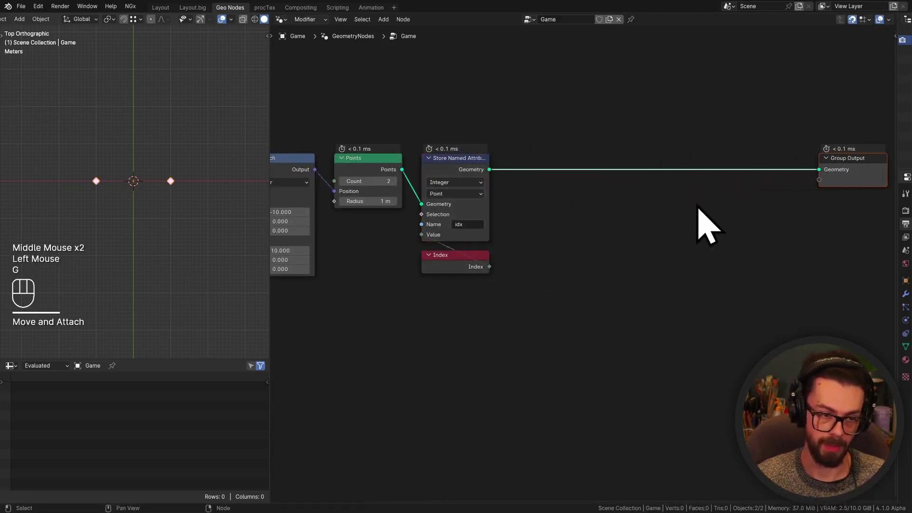
left_click(705, 214)
Step: Add a Simulation Zone between the Store Named Attribute and Group Output nodes
middle_click_drag(603, 230, 619, 230, "shift")
key("shift+a")
mouse_move(640, 245)
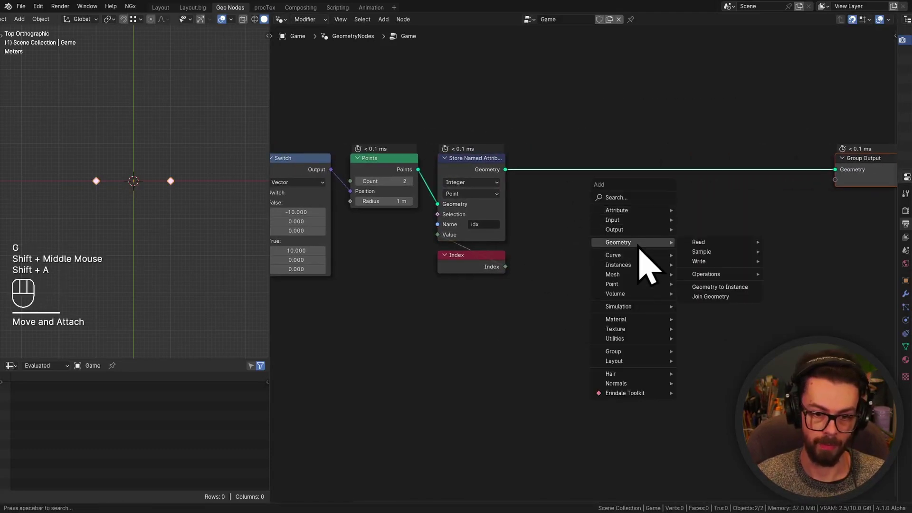
mouse_move(637, 307)
left_click(710, 306)
left_click(672, 194)
Step: Route the stored geometry into the Simulation Input and the Simulation Output's geometry into the Group Output
left_click_drag(505, 170, 603, 240)
middle_click_drag(650, 230, 523, 230)
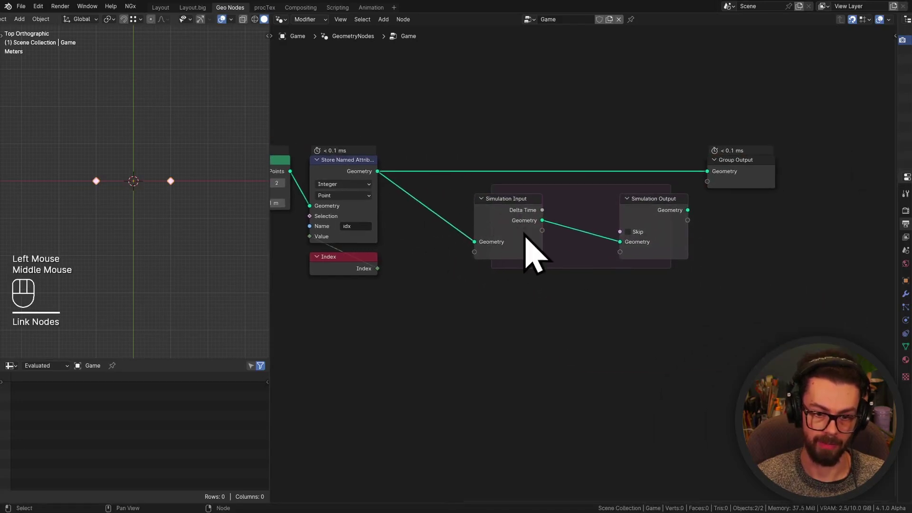
left_click_drag(688, 210, 707, 171)
Step: Rearrange the Group Output and simulation nodes, spacing Simulation Input and Simulation Output apart to make room inside the zone
left_click(762, 152)
key("g")
left_click(786, 195)
left_click_drag(601, 157, 828, 288)
key("g")
left_click(806, 262)
left_click_drag(584, 288, 460, 189)
key("g")
left_click(403, 146)
Step: Annotate arrows in the node editor showing the flow into the Simulation Input, through the zone and out of it
mouse_move(530, 184)
middle_mouse_down()
mouse_move(529, 195)
mouse_move(590, 221)
mouse_move(531, 176)
middle_mouse_up()
scroll(589, 221, "up", 2)
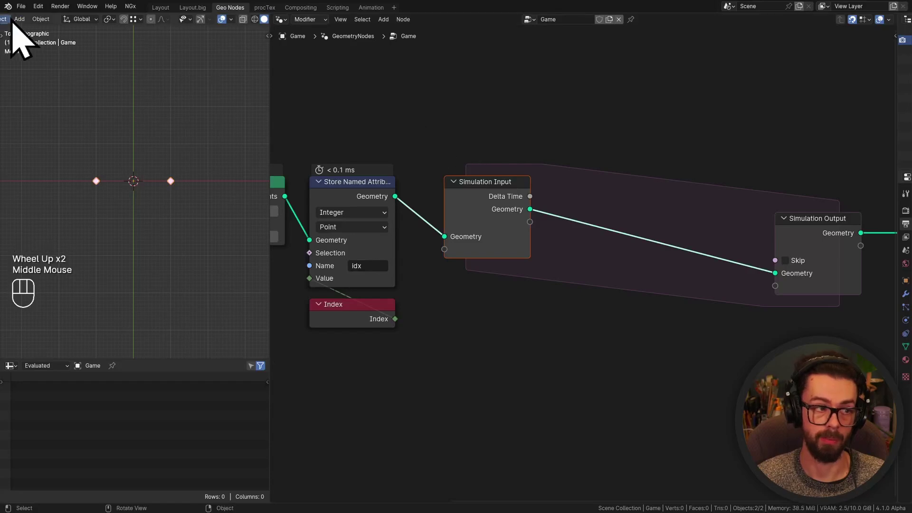
middle_click_drag(430, 135, 537, 143, "shift")
left_click_drag(312, 131, 360, 110)
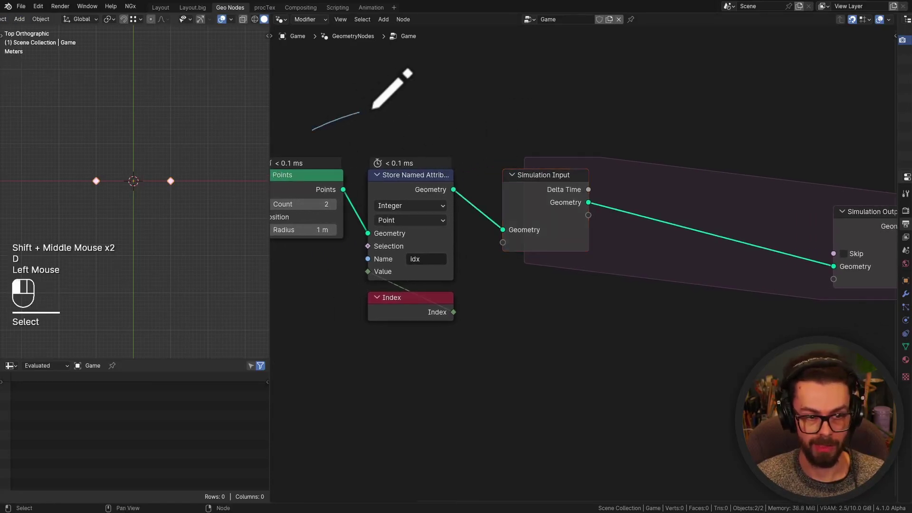
mouse_move(471, 128)
left_mouse_down()
mouse_move(509, 176)
mouse_move(515, 148)
mouse_move(511, 176)
left_mouse_up()
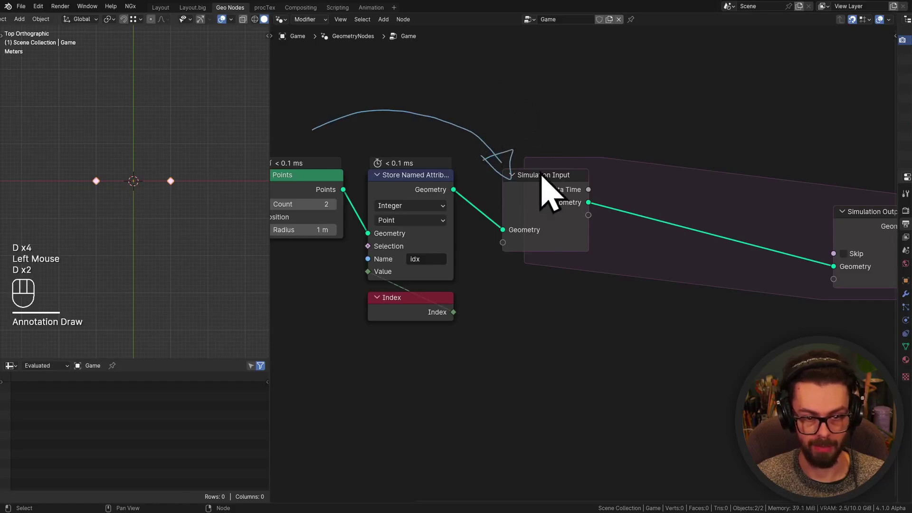
middle_click_drag(565, 177, 485, 178)
left_click_drag(471, 146, 601, 167)
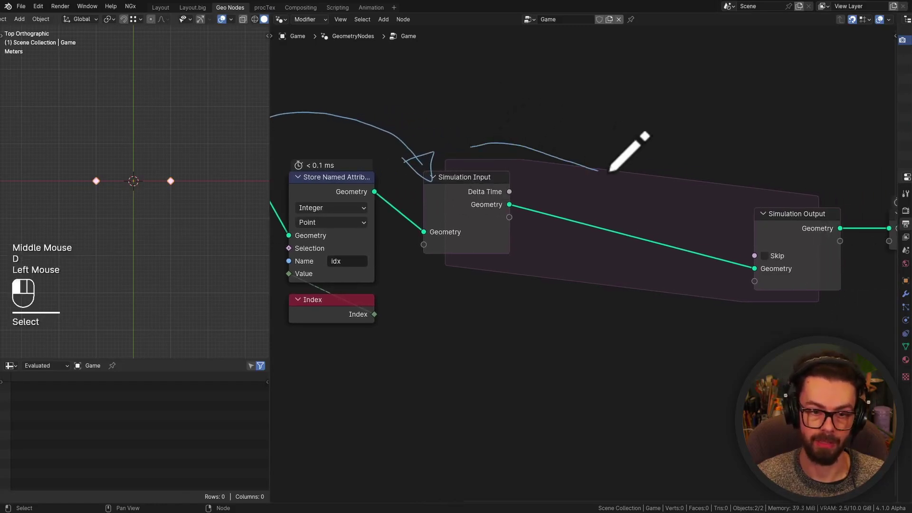
left_click_drag(780, 179, 856, 174)
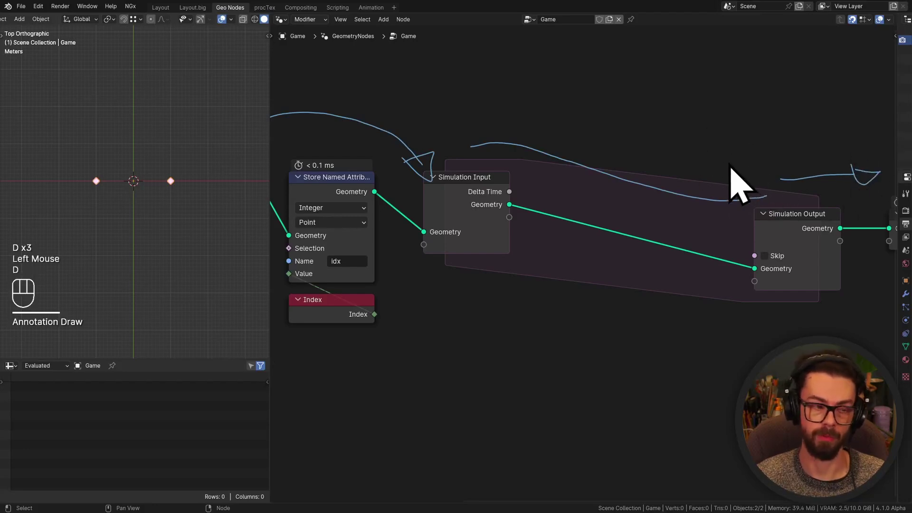
Step: Annotate a feedback arrow from Simulation Output back to Simulation Input, and erase the flow annotations
left_click_drag(768, 194, 752, 135)
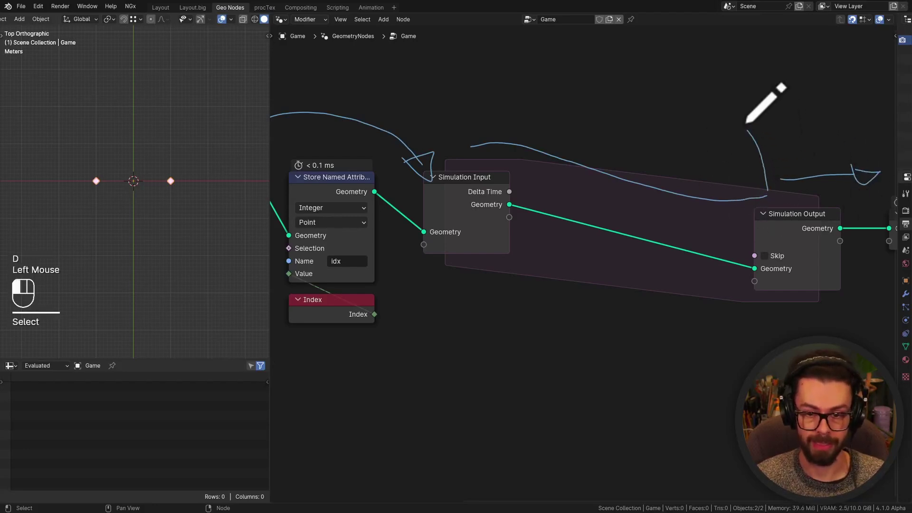
mouse_move(512, 109)
left_mouse_down()
mouse_move(485, 143)
mouse_move(505, 130)
mouse_move(482, 142)
left_mouse_up()
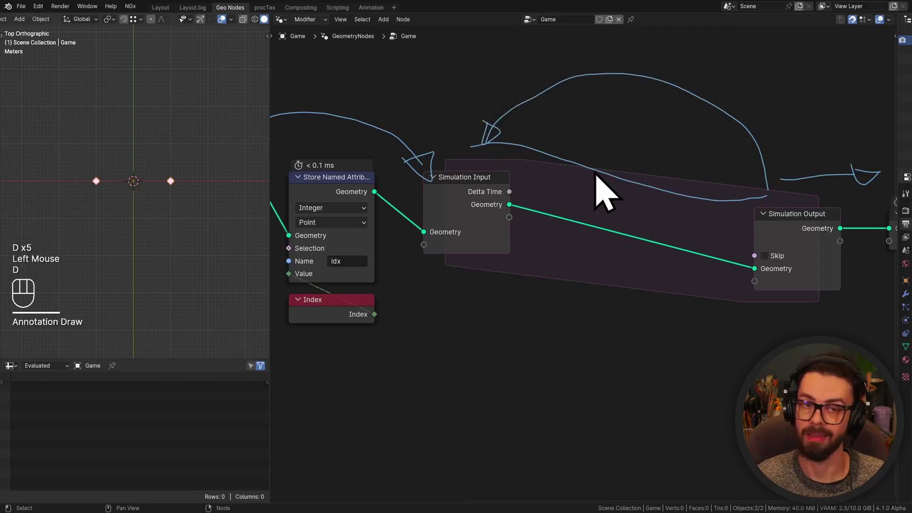
scroll(452, 198, "down", 1)
middle_click_drag(452, 198, 593, 185)
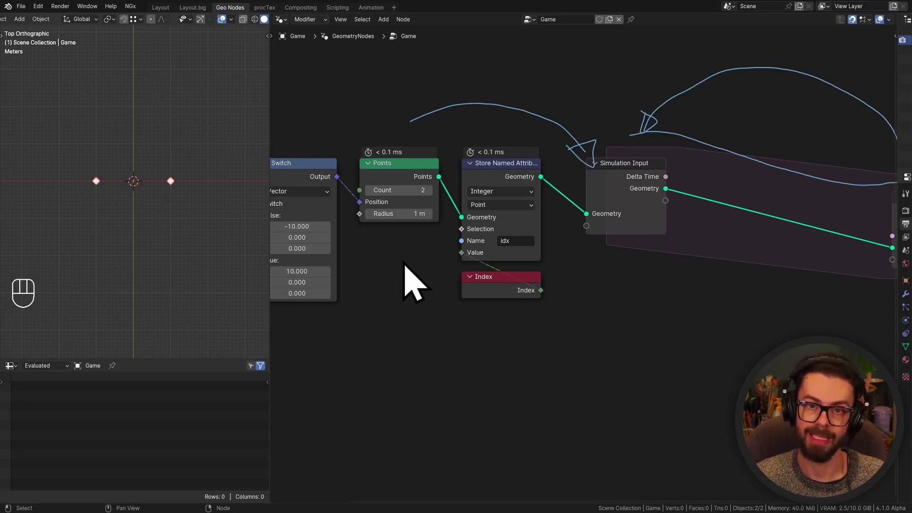
middle_click_drag(617, 213, 524, 214)
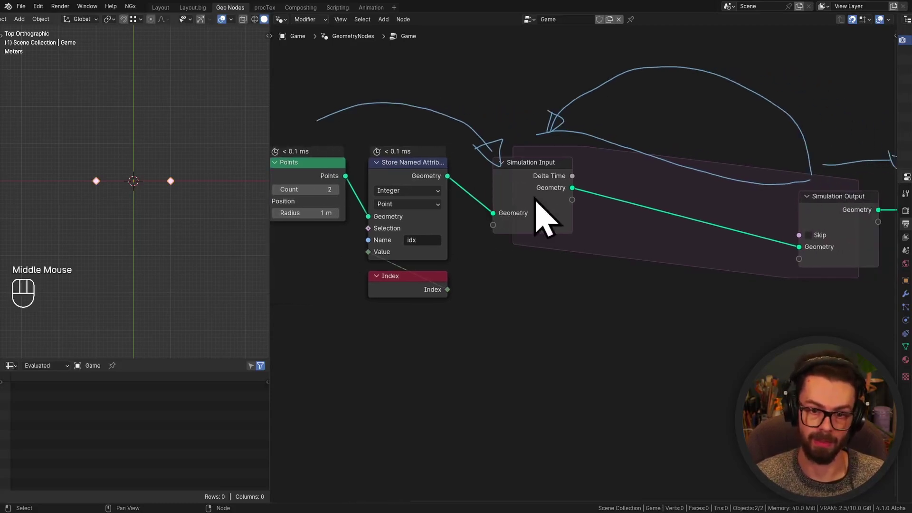
mouse_move(394, 137)
right_mouse_down()
mouse_move(326, 118)
mouse_move(540, 158)
mouse_move(587, 112)
mouse_move(879, 157)
mouse_move(693, 138)
mouse_move(610, 103)
right_mouse_up()
Step: Insert a Set Position node inside the simulation zone, just after the Simulation Input
middle_click_drag(686, 155, 597, 179)
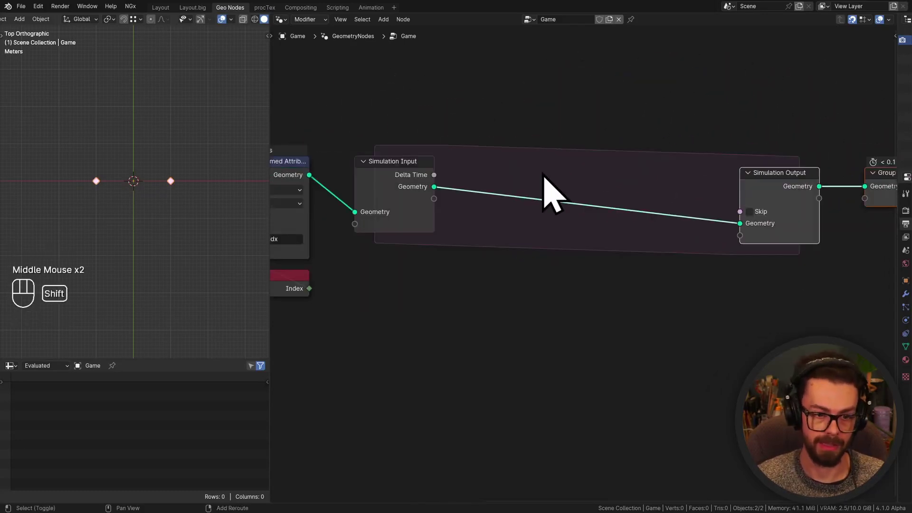
key("shift+a")
type("se")
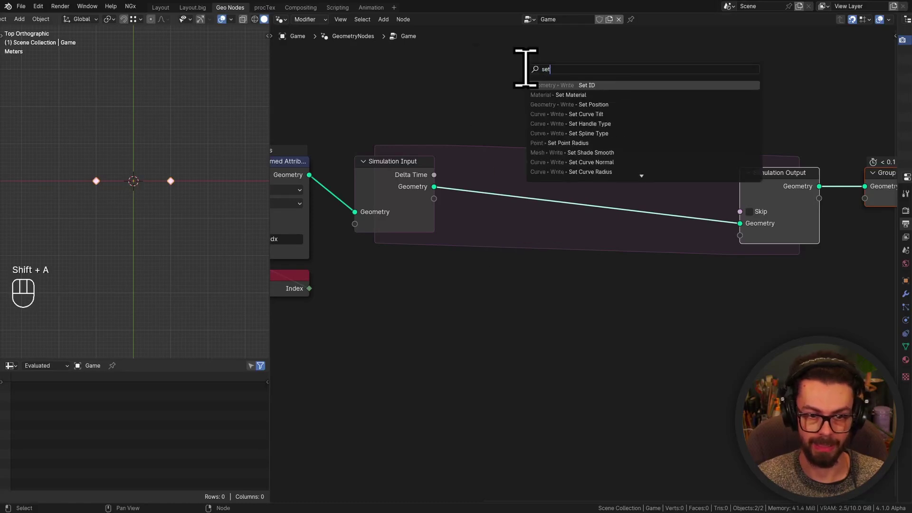
type("t")
left_click(611, 102)
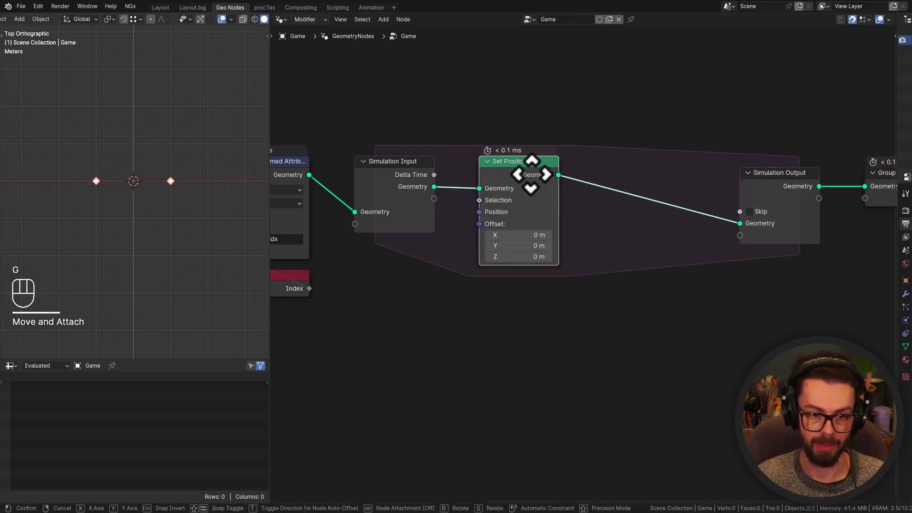
left_click(522, 174)
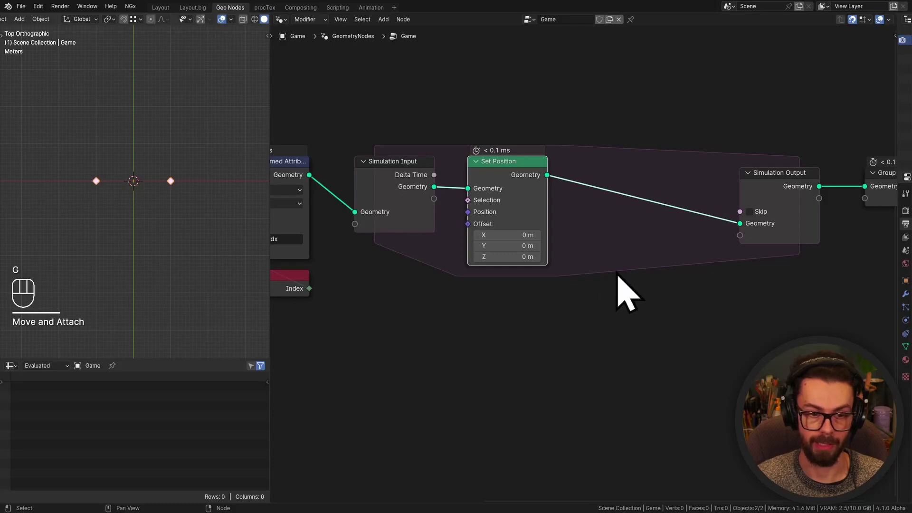
Step: Move the Index, Switch and Points nodes together away from the Store Named Attribute node to open a gap
middle_click_drag(408, 234, 767, 216)
left_click_drag(353, 121, 558, 239)
key("g")
left_click(428, 241)
middle_click_drag(428, 241, 487, 217, "shift")
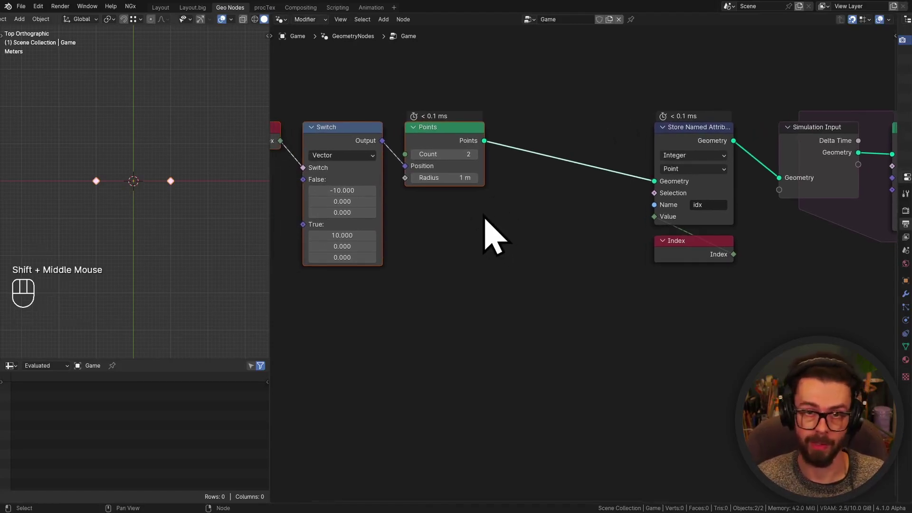
middle_click_drag(489, 218, 542, 238)
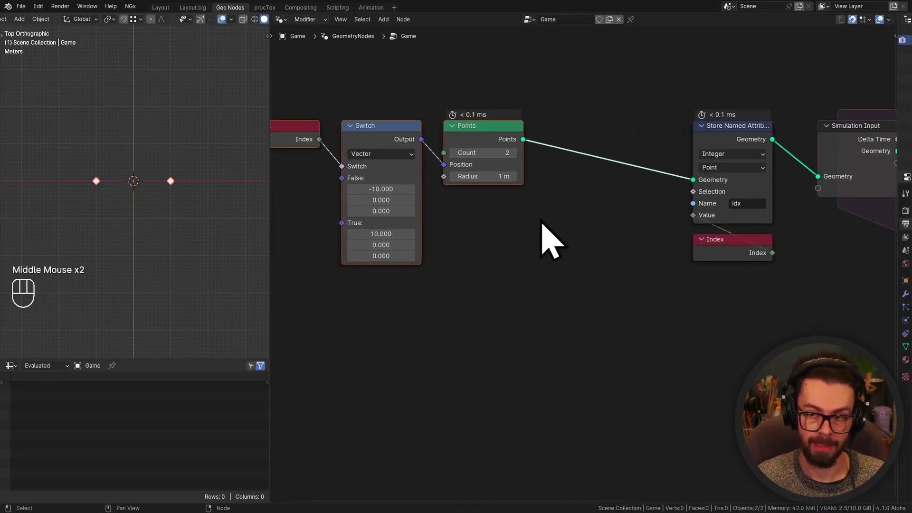
Step: Duplicate the idx Store Named Attribute node and insert the copy between it and the Points node
key("shift+a")
left_click(717, 139)
key("shift+d")
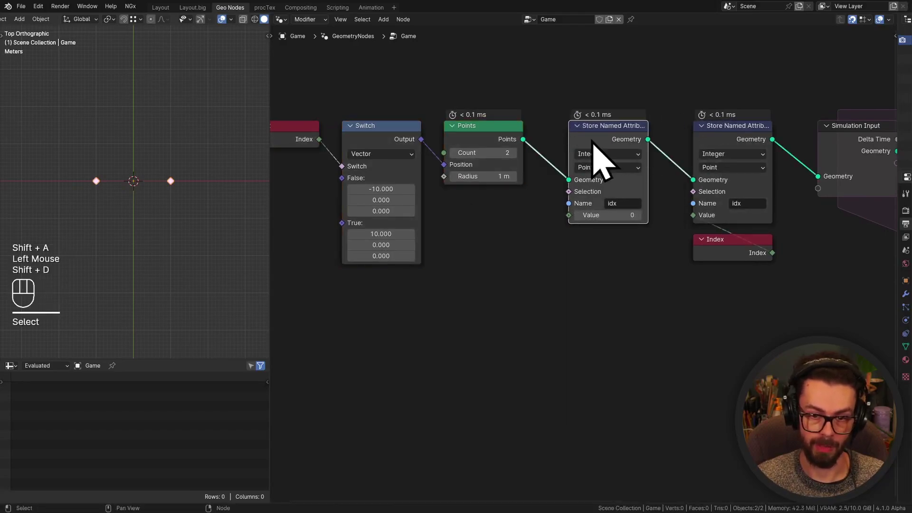
Step: Change the duplicated Store Named Attribute to the Vector type and name its attribute move
middle_click(651, 173)
middle_click_drag(651, 173, 592, 126, "ctrl")
left_click(592, 124)
left_click(567, 224)
left_click(603, 209)
type("move")
key("Return")
Step: Add a Random Value node below the Points node and set its data type to Vector
scroll(646, 204, "down", 1)
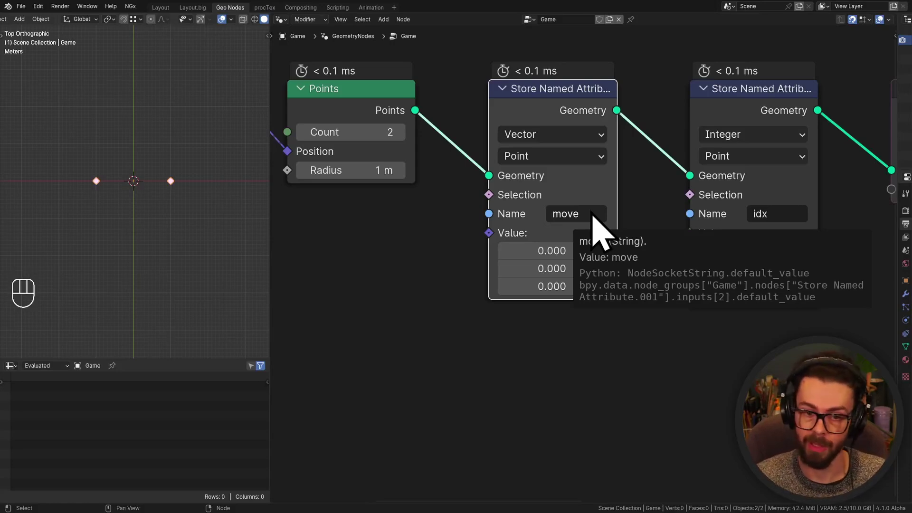
scroll(424, 326, "down", 2)
middle_click_drag(424, 326, 556, 281)
key("shift+a")
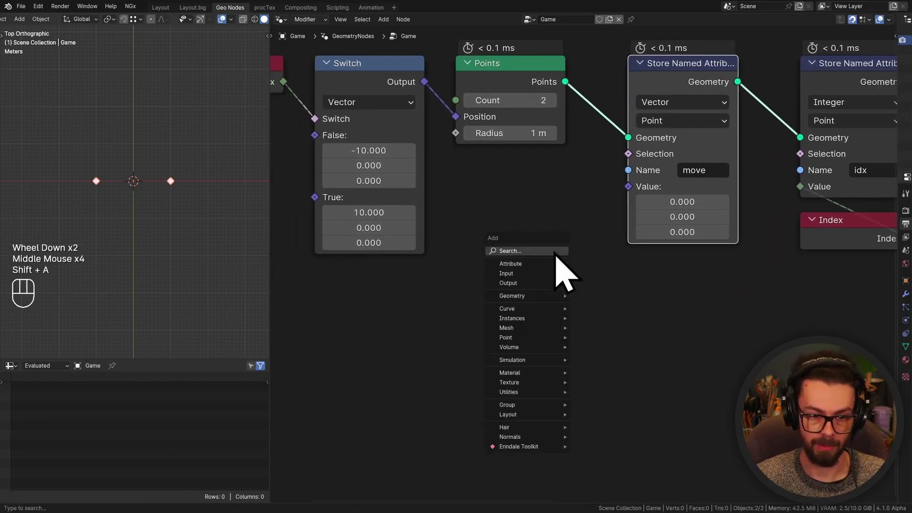
type("rand")
key("BackSpace")
key("Return")
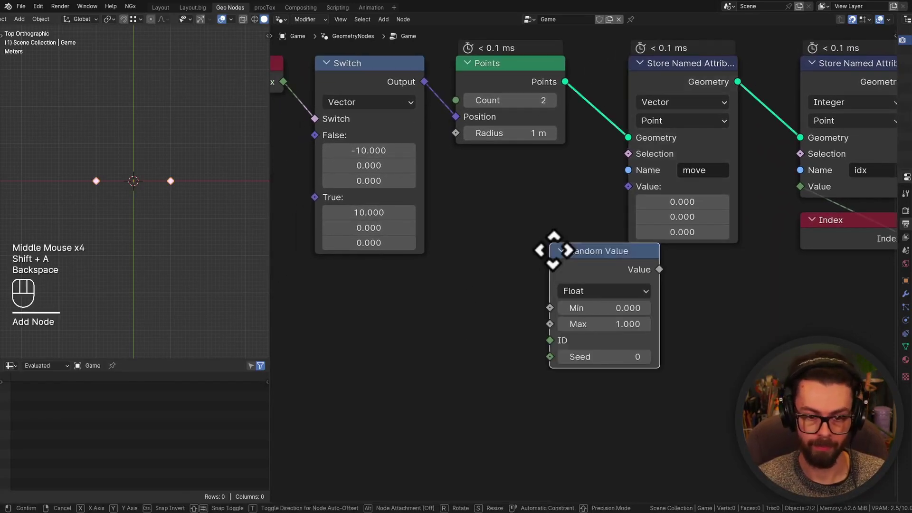
left_click(462, 200)
left_click(489, 244)
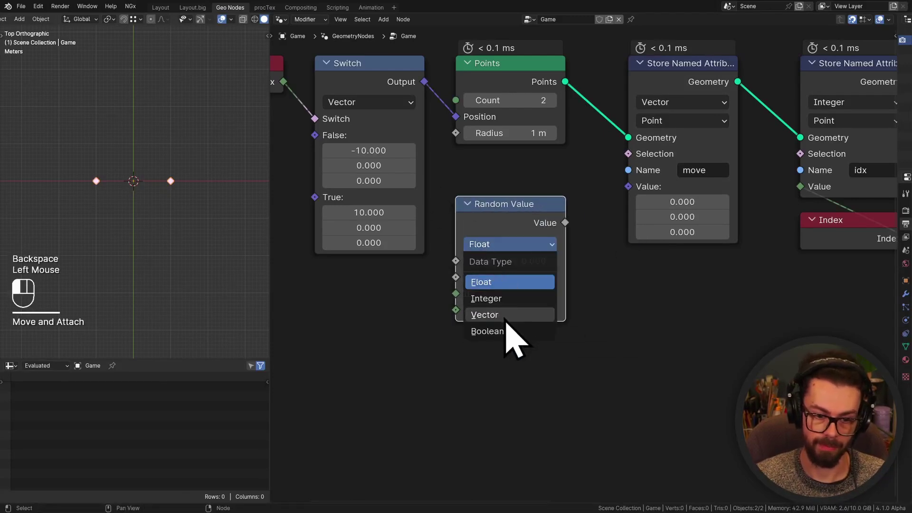
left_click(507, 317)
Step: Set the Random Value node's Min X and Y to -1 and its Max Z to 0
left_click_drag(535, 291, 535, 276)
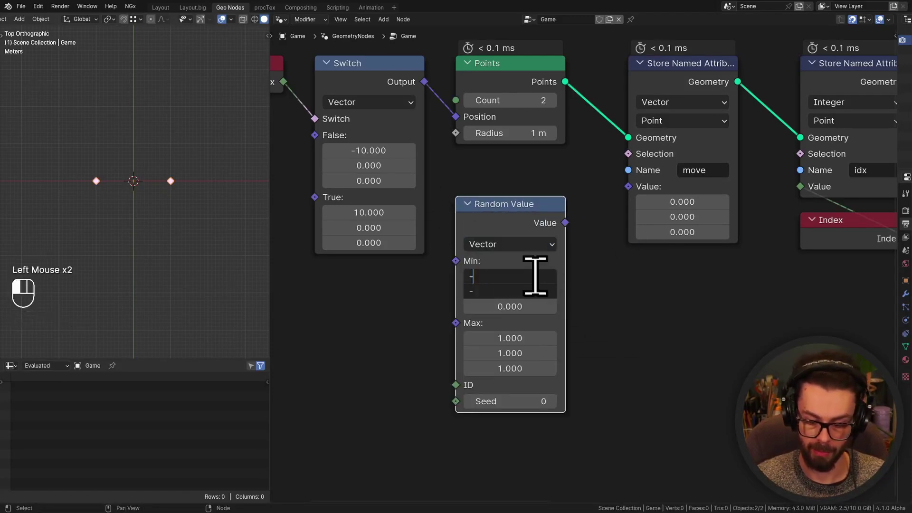
key("Return")
middle_click_drag(536, 310, 613, 280)
left_click(542, 355)
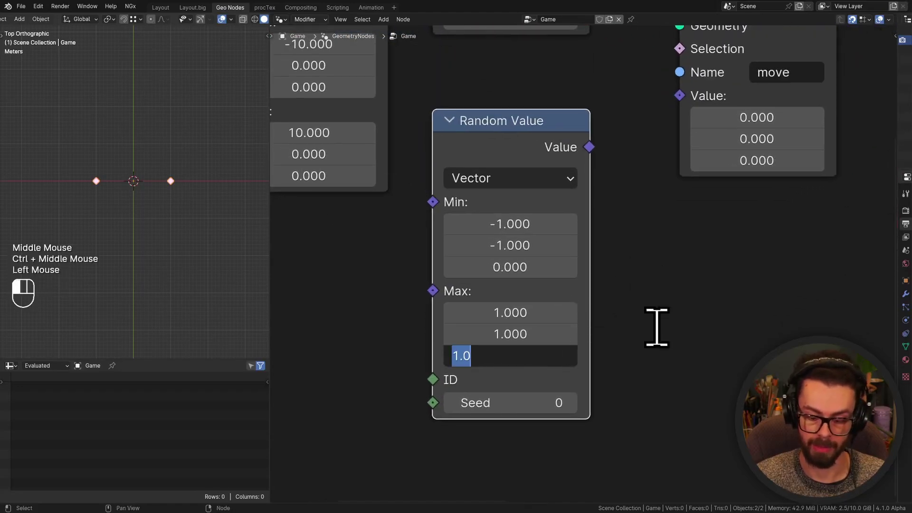
type("0")
key("Return")
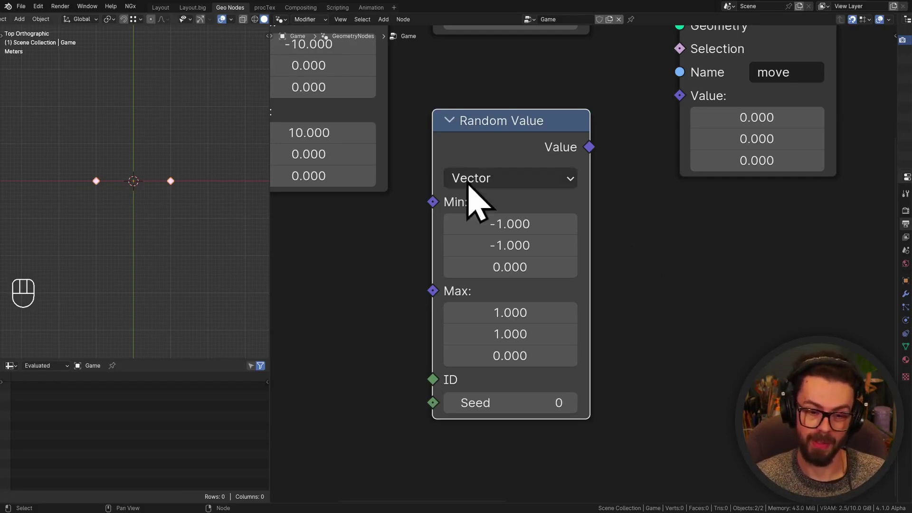
Step: Move the Random Value node to the free space beneath the Switch node
scroll(504, 316, "down", 2)
middle_click_drag(462, 310, 547, 275)
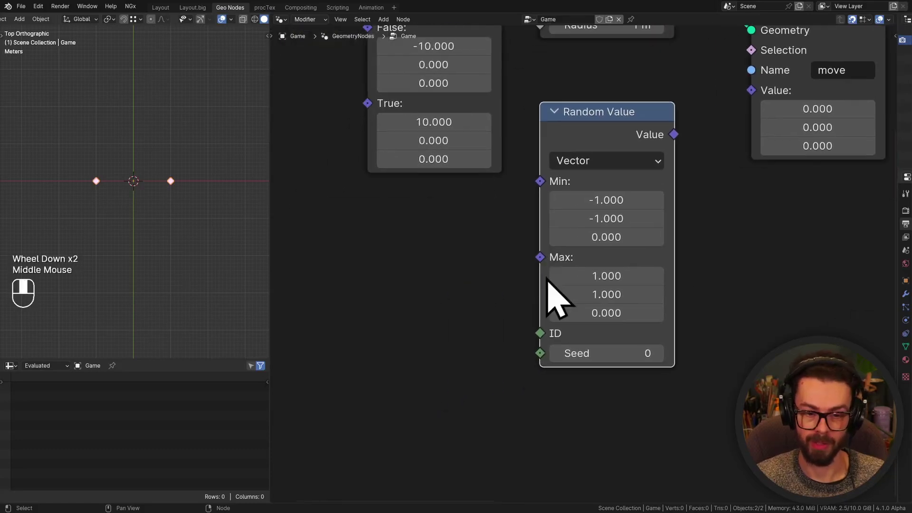
scroll(611, 167, "down", 1)
left_click_drag(608, 152, 461, 235)
middle_click_drag(558, 243, 530, 260)
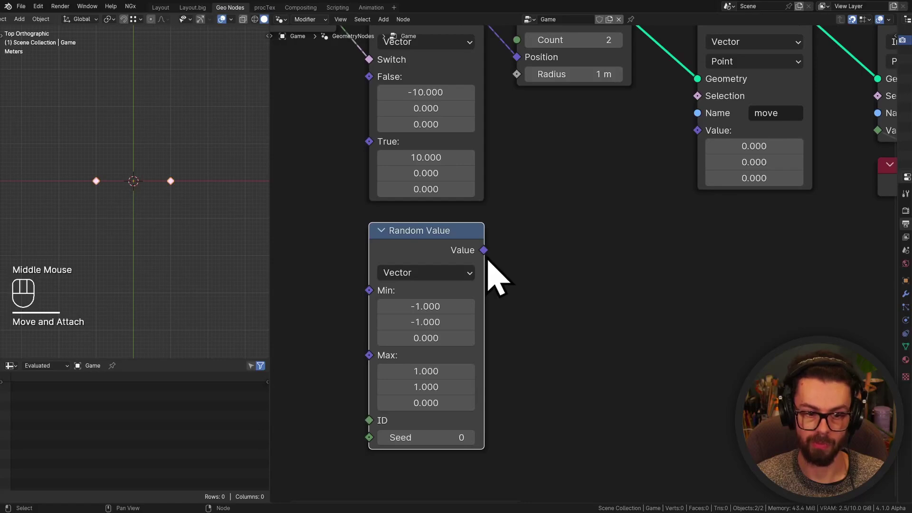
Step: Draw a freehand arrow annotation beside the Random Value node and erase it
middle_click_drag(523, 347, 541, 295, "shift")
mouse_move(566, 288)
left_mouse_down()
mouse_move(559, 281)
mouse_move(587, 312)
mouse_move(599, 302)
left_mouse_up()
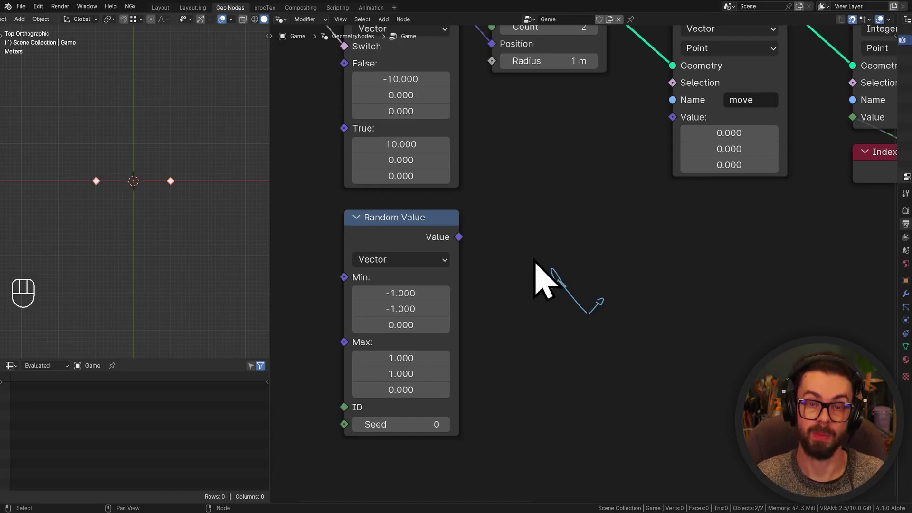
right_click_drag(590, 306, 637, 320)
middle_click_drag(474, 250, 512, 244)
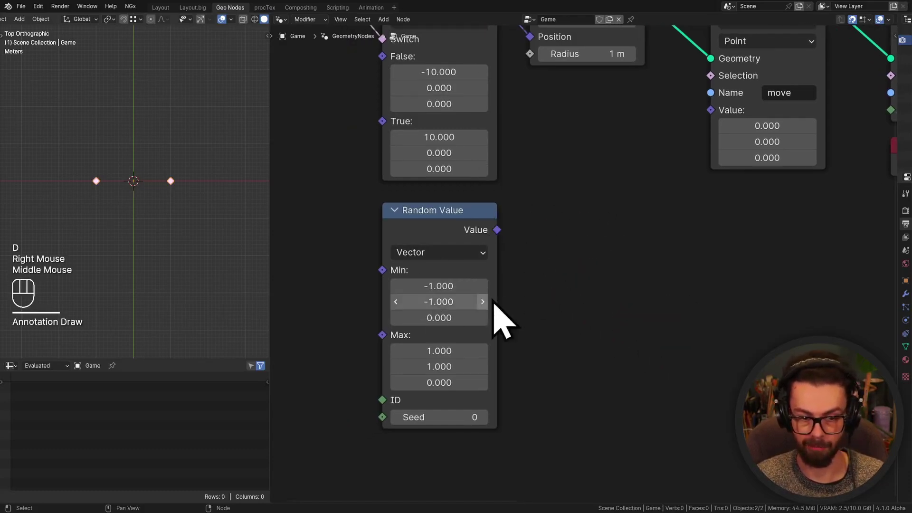
Step: Add a Normalize vector math node fed by the Random Value output and place it beside that node
left_click_drag(497, 230, 569, 218)
type("norm")
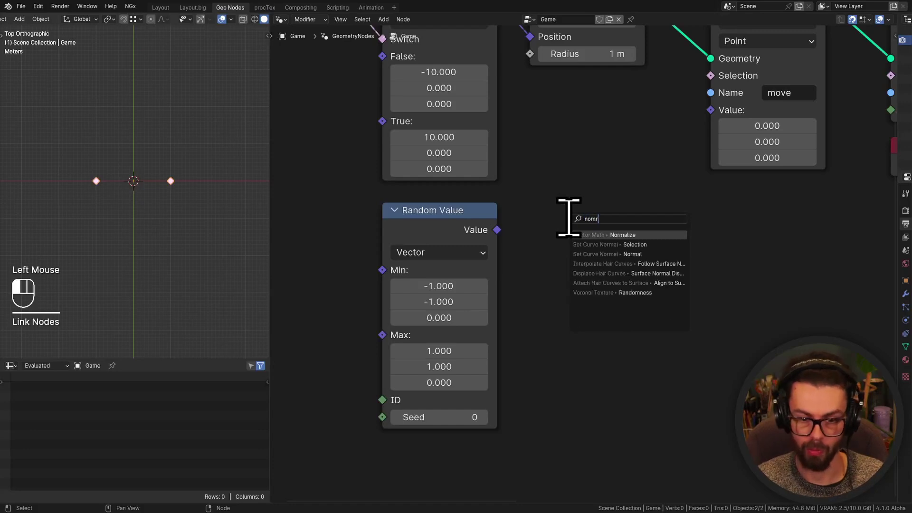
key("Return")
left_click(546, 230)
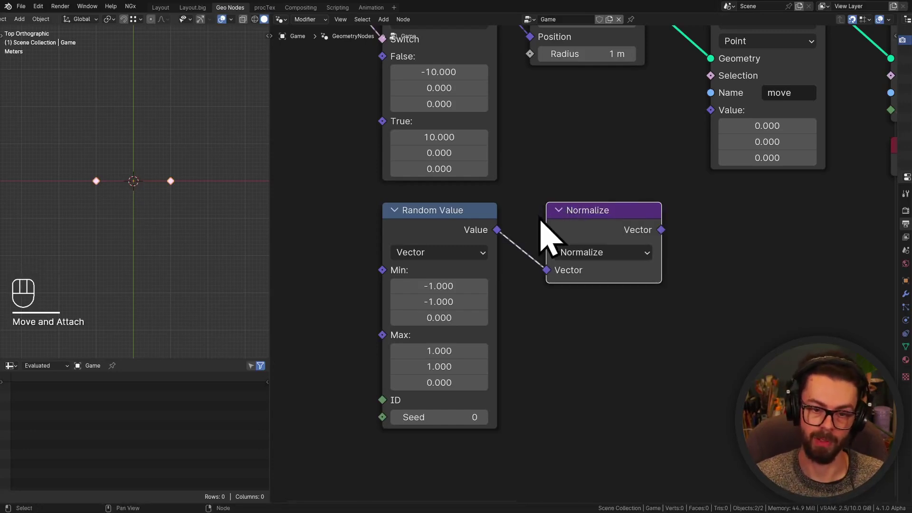
left_click_drag(567, 213, 550, 212)
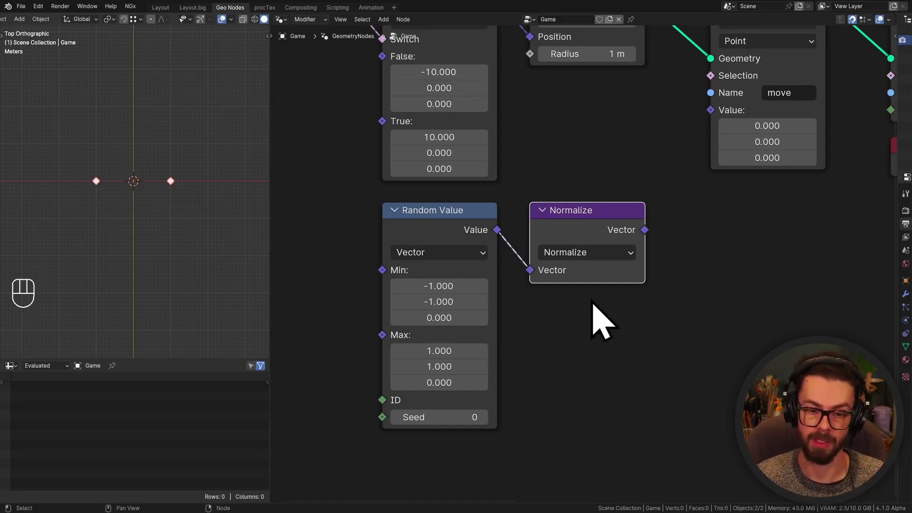
Step: Duplicate the Normalize node, feed the copy from the original's Vector output, and change its operation to Scale
left_click_drag(615, 333, 464, 230)
left_click_drag(572, 214, 445, 220)
key("shift+d")
left_click(597, 229)
left_click_drag(514, 230, 547, 269)
left_click(595, 253)
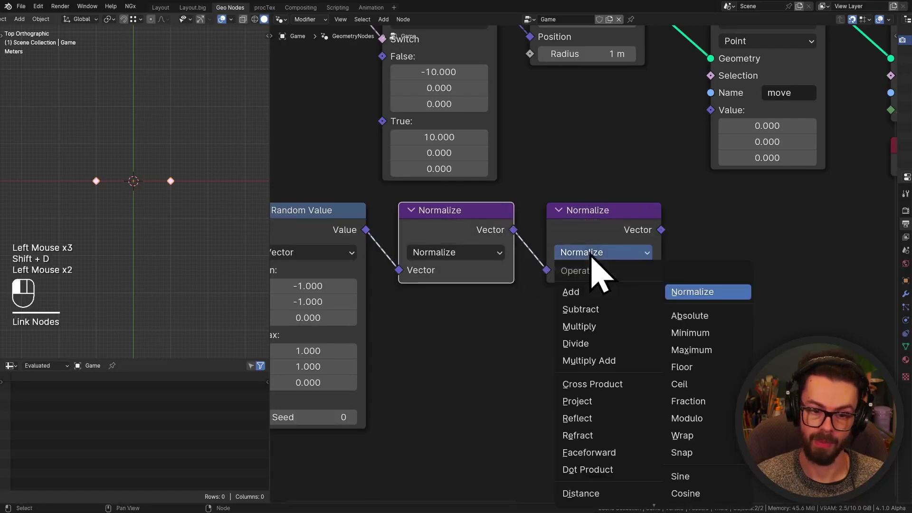
left_click(597, 498)
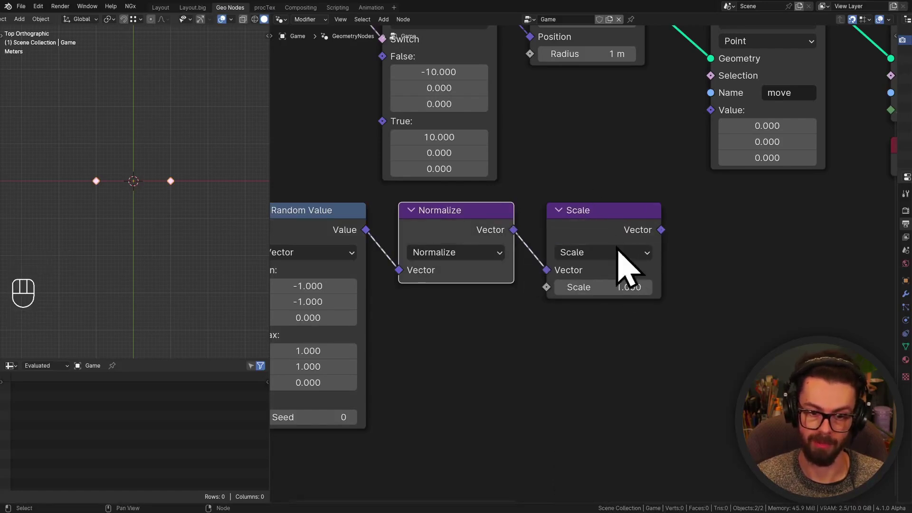
Step: Connect the Scale node's Vector output to the Value input of the move Store Named Attribute node
middle_click_drag(686, 220, 678, 279)
left_click_drag(654, 288, 704, 170)
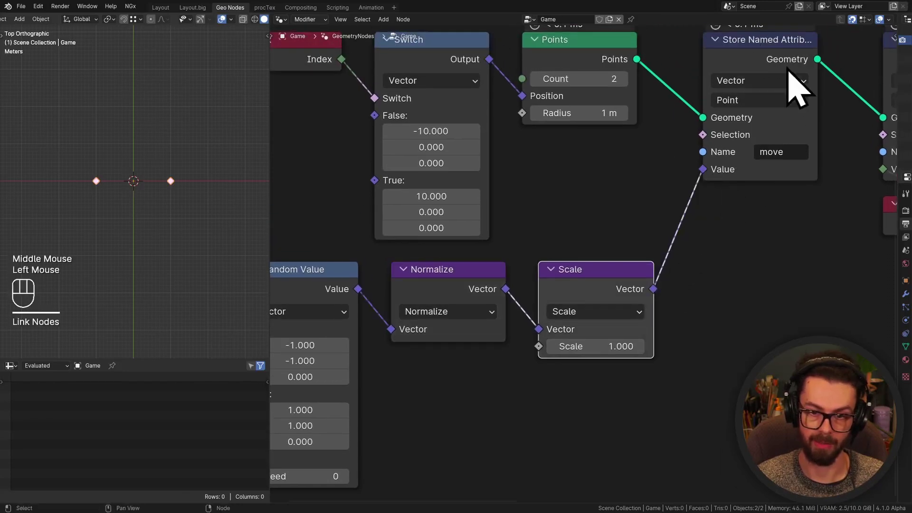
middle_click_drag(724, 250, 740, 233)
scroll(744, 248, "down", 2)
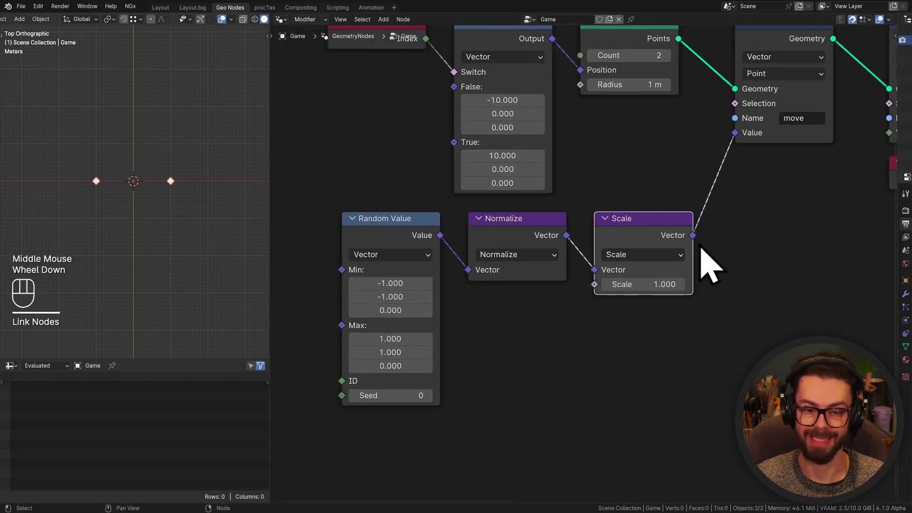
Step: Keep the Scale factor at 1.000 and align the Random Value, Normalize and Scale nodes beneath the Index, Switch and Points nodes
left_click_drag(635, 285, 679, 285)
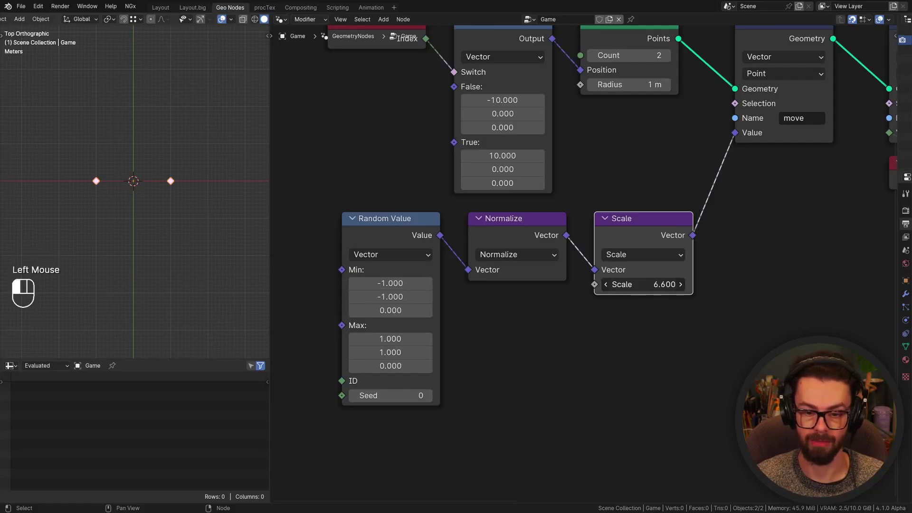
key("Return")
left_click_drag(621, 305, 368, 217)
key("g")
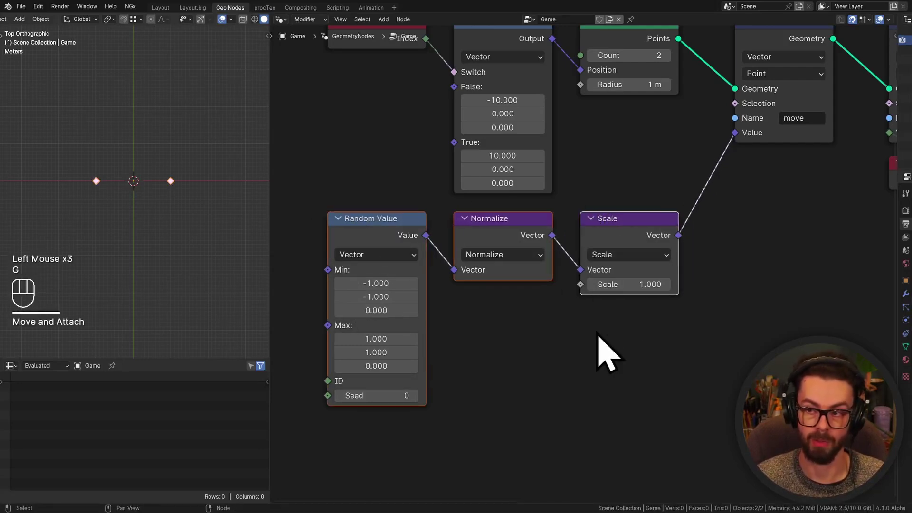
Step: Add a Named Attribute node connected to the Offset input of the Set Position node in the simulation zone
scroll(598, 335, "down", 3)
middle_click_drag(692, 285, 625, 204)
scroll(475, 291, "down", 2)
scroll(475, 291, "up", 2)
scroll(625, 204, "up", 1)
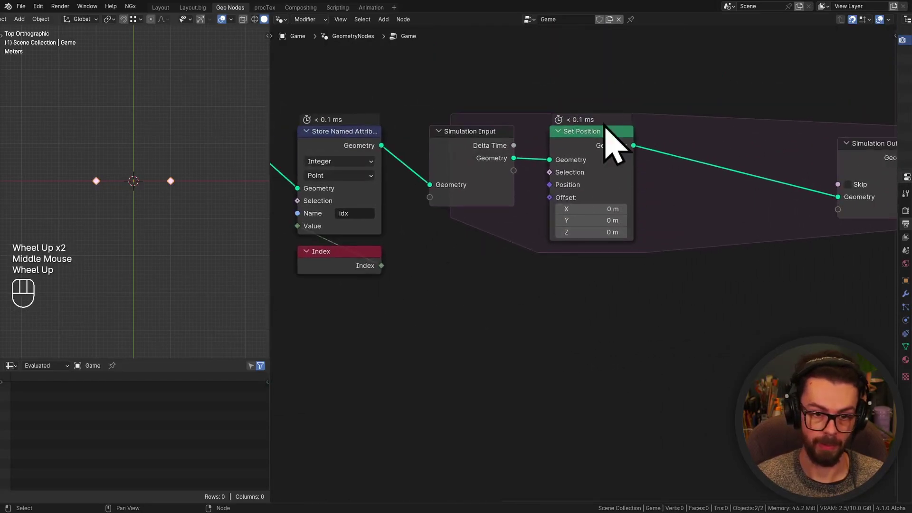
scroll(584, 230, "up", 2)
left_click_drag(544, 186, 500, 249)
left_click_drag(544, 186, 515, 228)
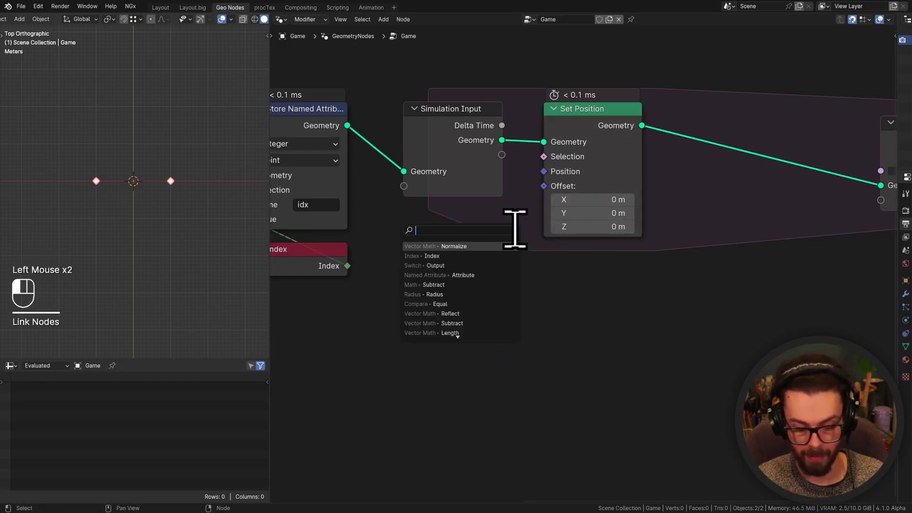
key("Down")
key("Down")
key("Down")
key("Return")
Step: Place the Named Attribute node directly beneath Set Position and have it read the move vector attribute
left_click(658, 228)
key("g")
left_click(603, 214)
left_click(599, 273)
left_click(608, 290)
left_click_drag(591, 220, 606, 220)
Step: Play the animation from the start frame several times to check how the two points move
key("shift+Left")
key("shift+space")
key("shift+space")
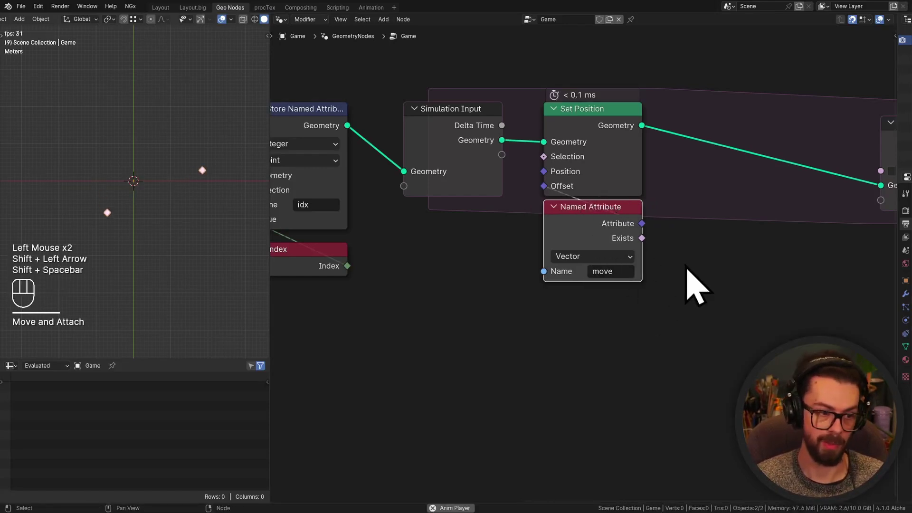
key("shift+Left")
key("shift+space")
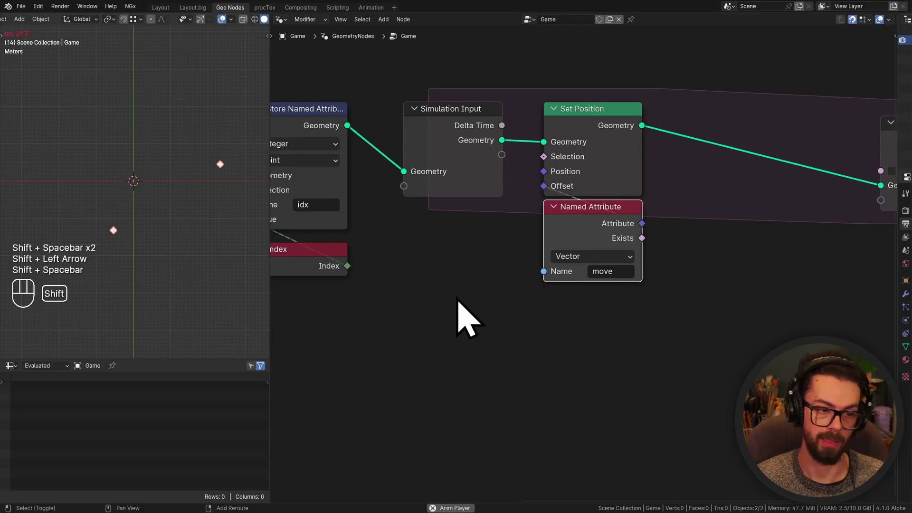
key("shift+Left")
key("shift+space")
key("shift+Left")
key("shift+space")
key("shift+Left")
key("shift+space")
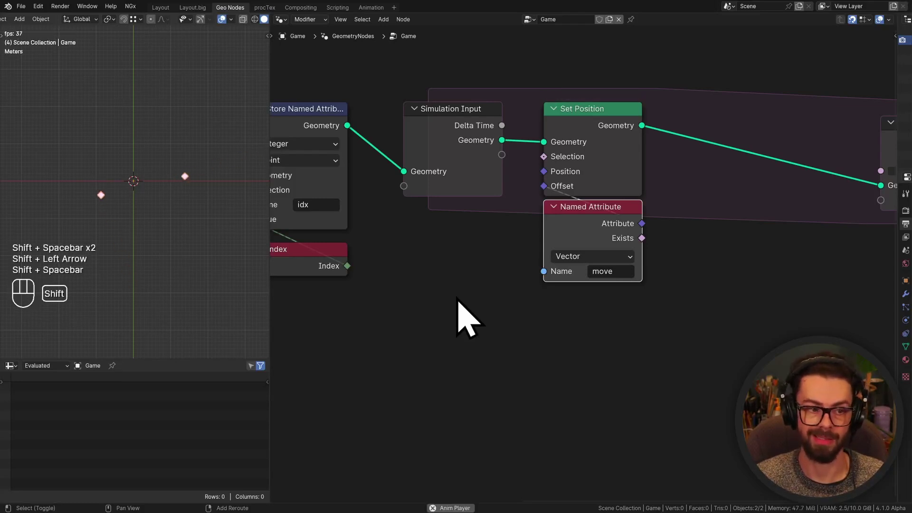
key("shift+space")
key("shift+Left")
Step: Move both Store Named Attribute nodes and the Index node under idx closer to the Points node
scroll(468, 317, "down", 2)
left_click(561, 116)
key("g")
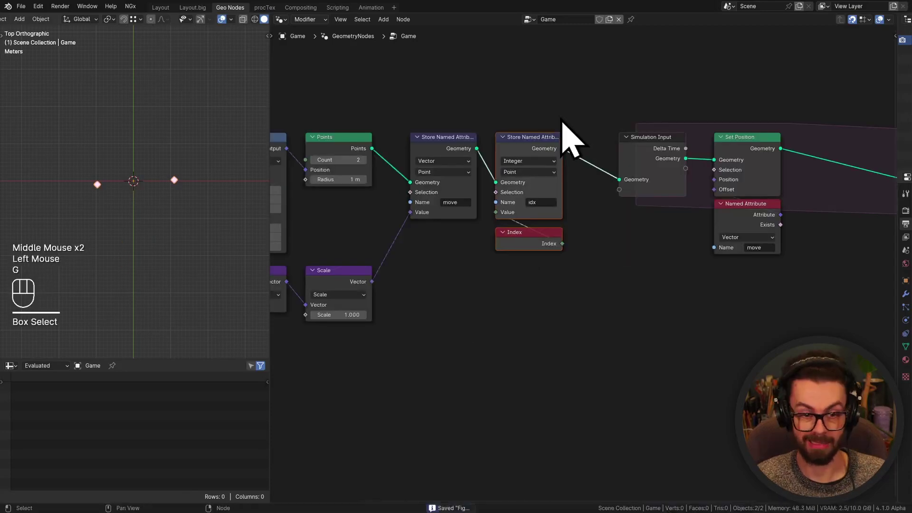
middle_click(611, 179, "shift")
left_click(546, 138)
key("g")
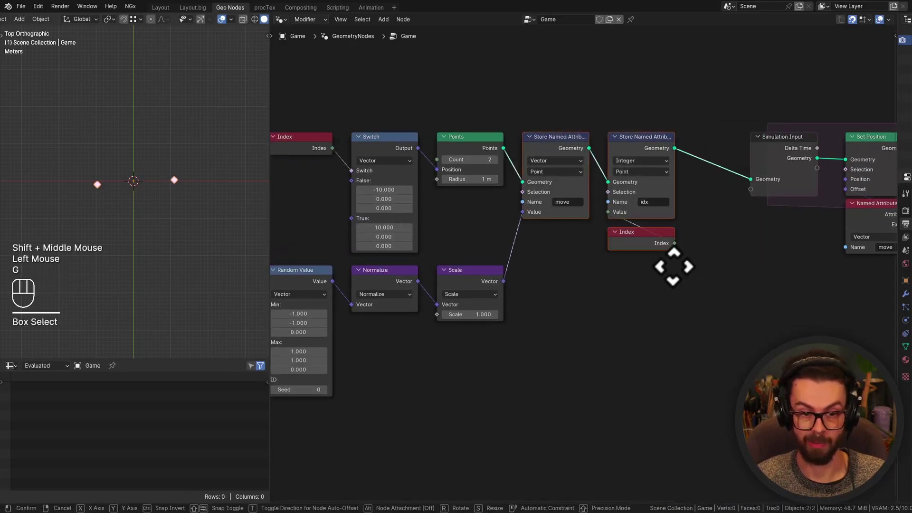
left_click(650, 296)
left_click(649, 295)
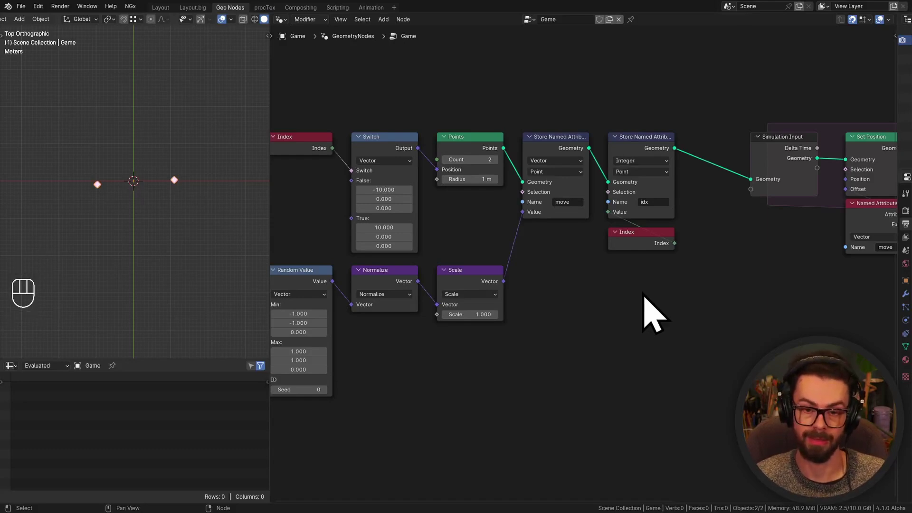
Step: Enclose all nodes before the simulation zone, from Index and Random Value to the idx Store Named Attribute, in a frame
scroll(651, 314, "down", 1)
middle_click_drag(651, 313, 770, 312)
left_click_drag(404, 133, 808, 404)
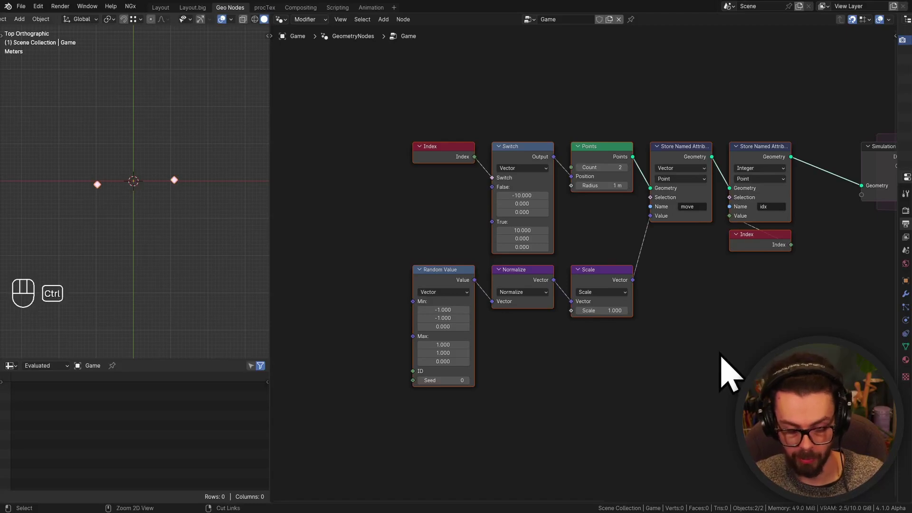
key("ctrl+j")
left_click(667, 393)
Step: Label the new frame CREATE POINTS
key("F3")
key("F2")
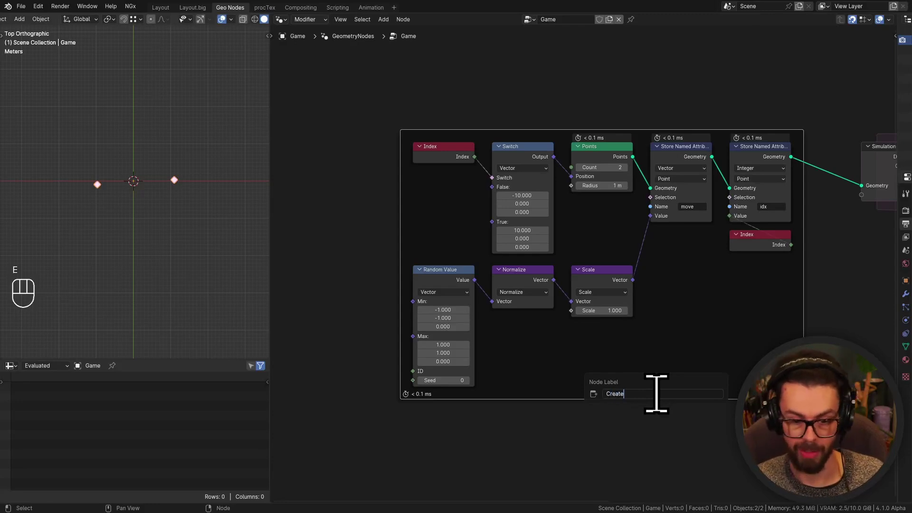
type("CREATE POINTS")
key("Return")
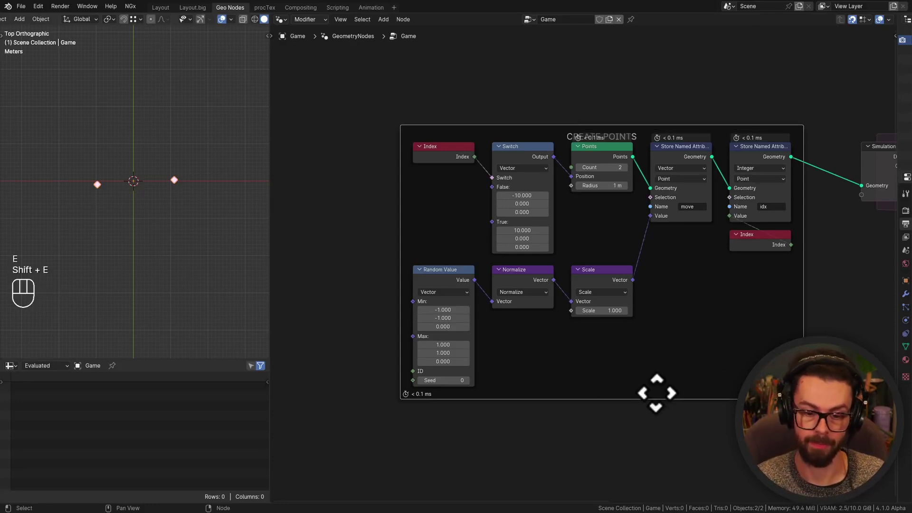
Step: Move the CREATE POINTS frame up and away from the Simulation Input node
scroll(729, 392, "down", 2)
middle_click_drag(730, 392, 658, 397)
key("g")
left_click(605, 301)
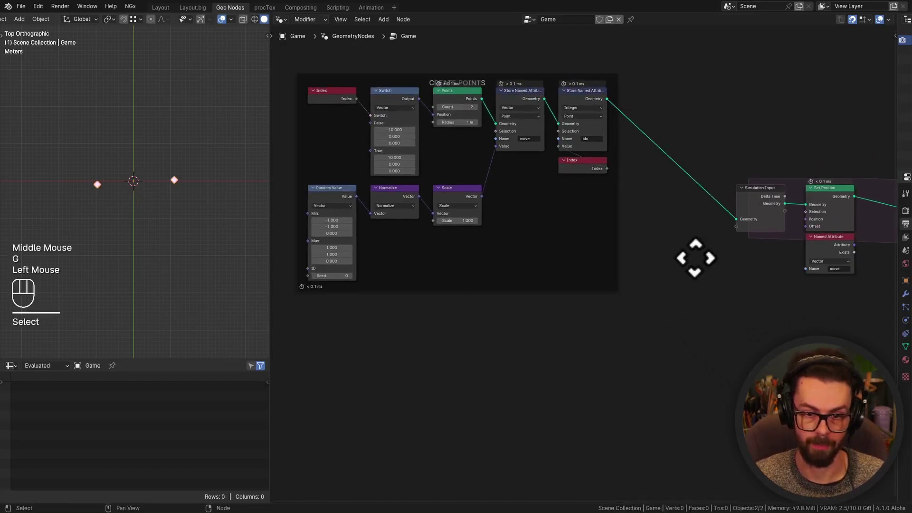
Step: Show the Simulation Input node's properties in the sidebar, widened and enlarged so the simulation state list is readable
middle_click_drag(706, 261, 450, 284)
scroll(475, 284, "up", 3)
left_click(479, 196)
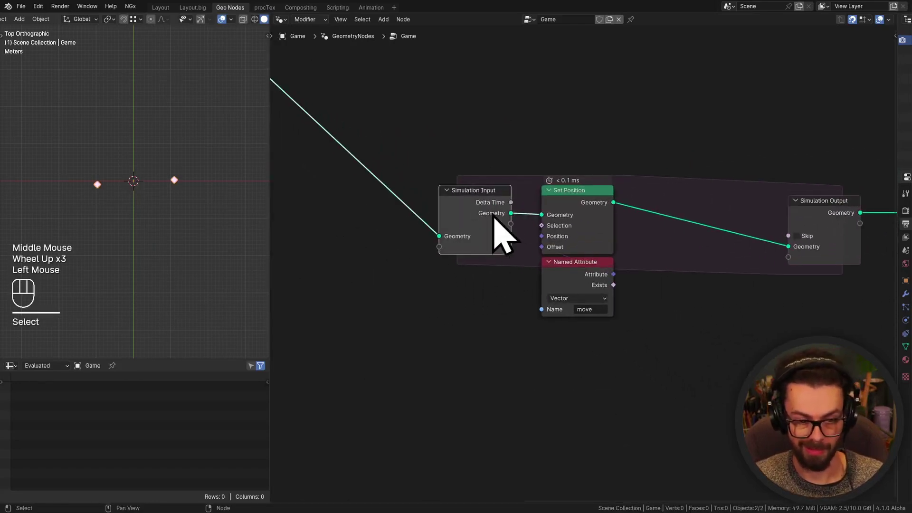
key("n")
middle_click_drag(483, 203, 473, 205)
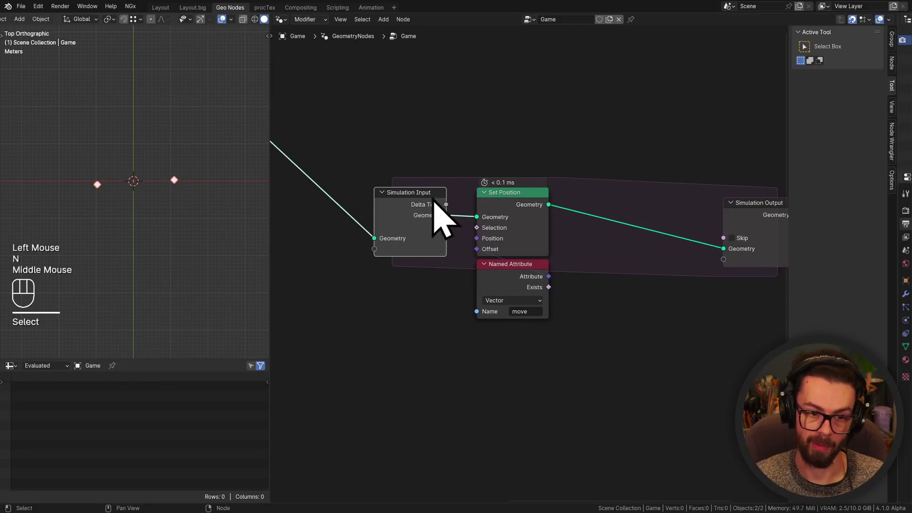
left_click(403, 220)
left_click(893, 64)
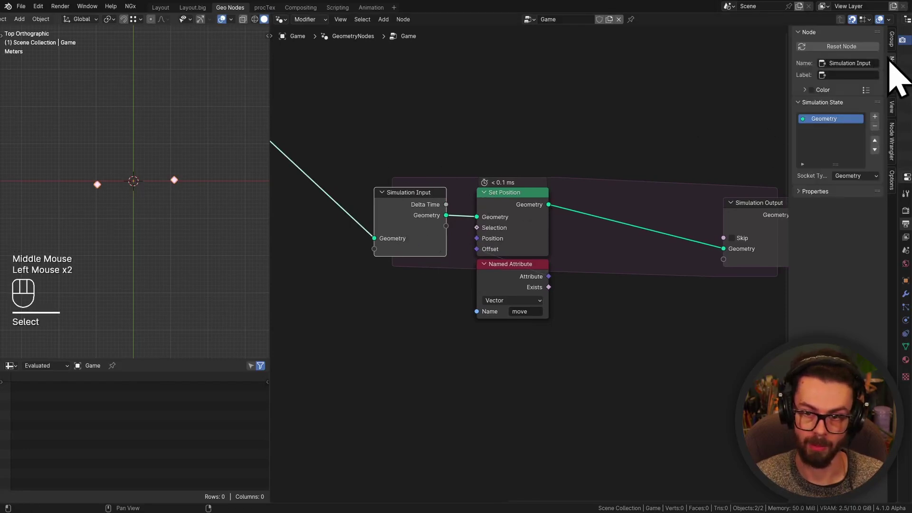
left_click_drag(786, 85, 648, 86)
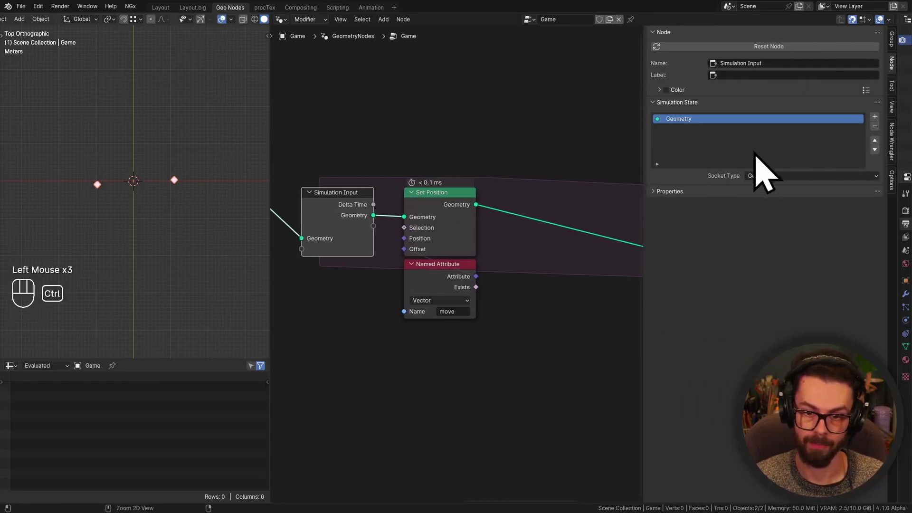
middle_click_drag(742, 167, 773, 118, "ctrl")
Step: Rename the Geometry item in the simulation state list to Points
double_click(708, 167)
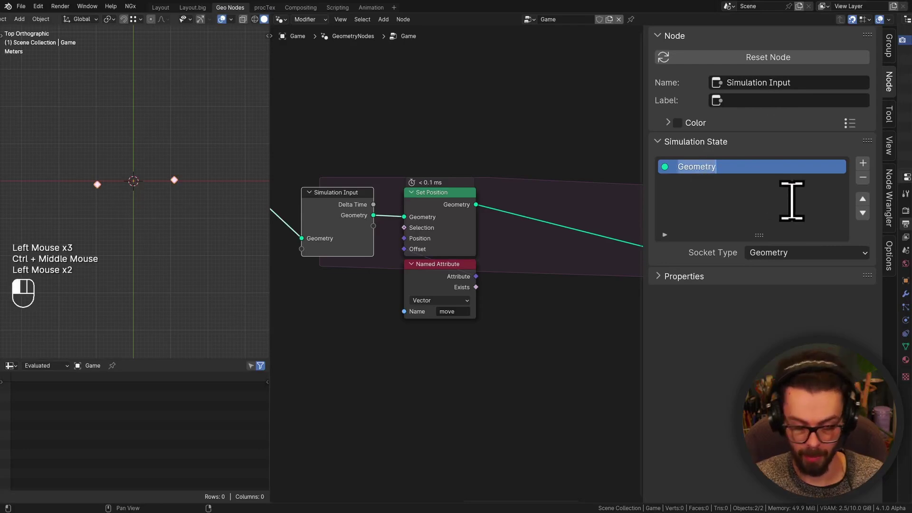
type("Points")
key("Return")
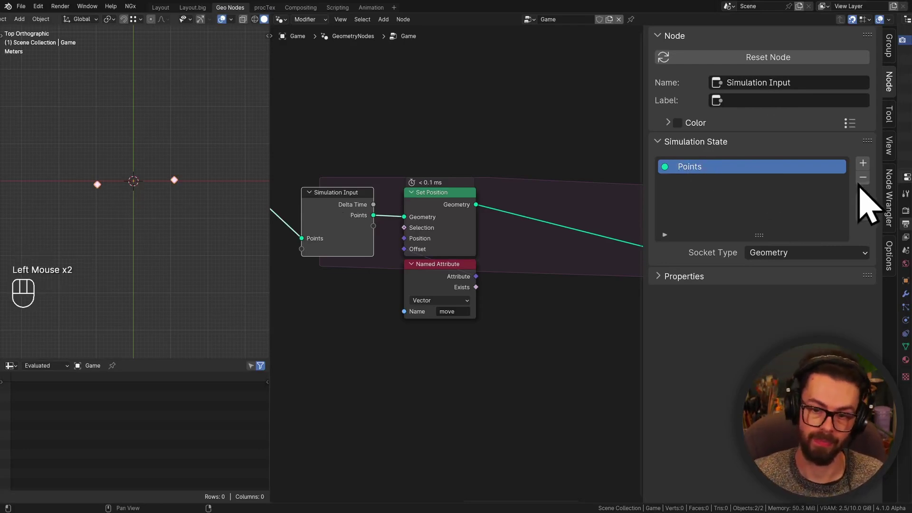
Step: Add a second geometry item named Grid to the simulation state and hide the sidebar
left_click(863, 164)
double_click(709, 181)
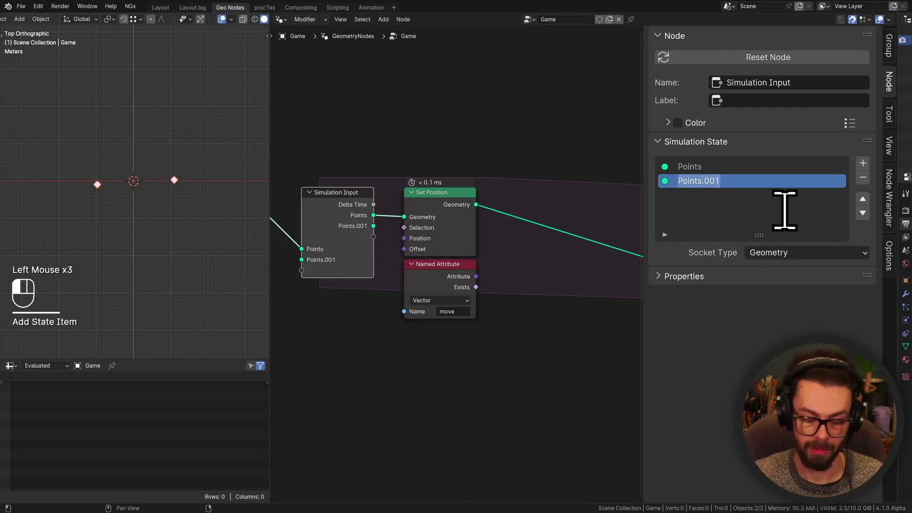
key("Return")
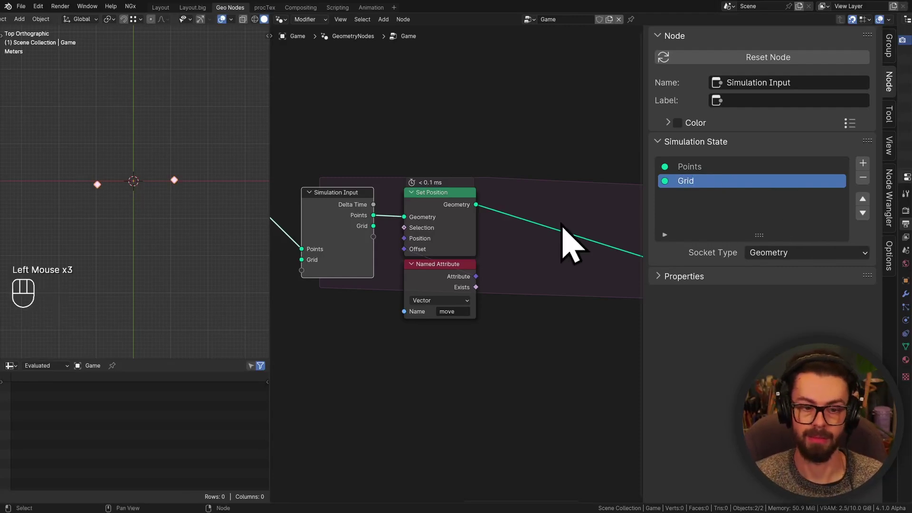
key("n")
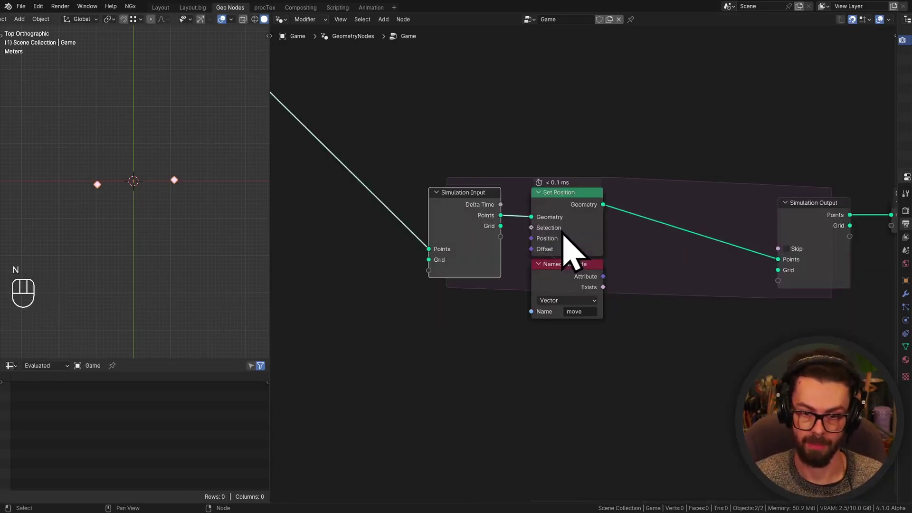
Step: Save the project file
key("ctrl+s")
scroll(559, 238, "down", 4)
middle_click_drag(463, 309, 528, 247)
scroll(688, 230, "up", 2)
left_click(527, 247)
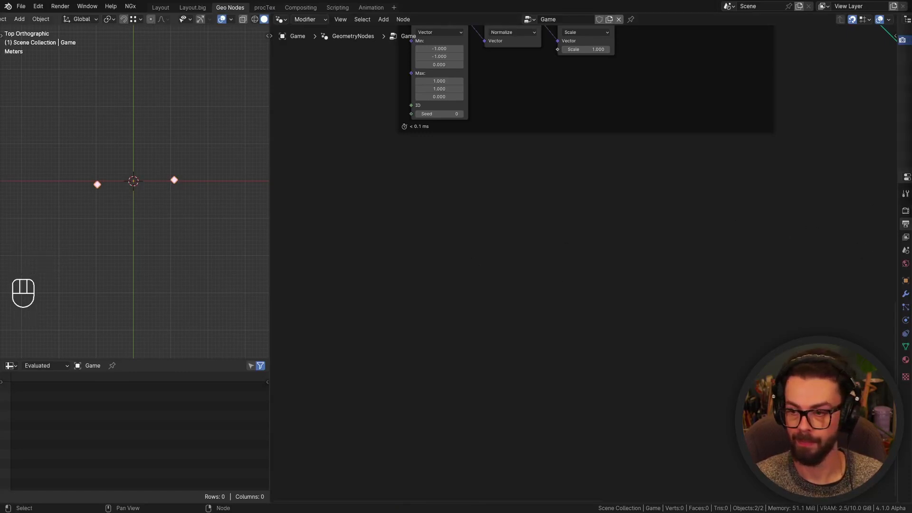
Step: Add a Grid node below the point-creation frame and preview its mesh with a Viewer node
left_click(468, 275)
key("shift+a")
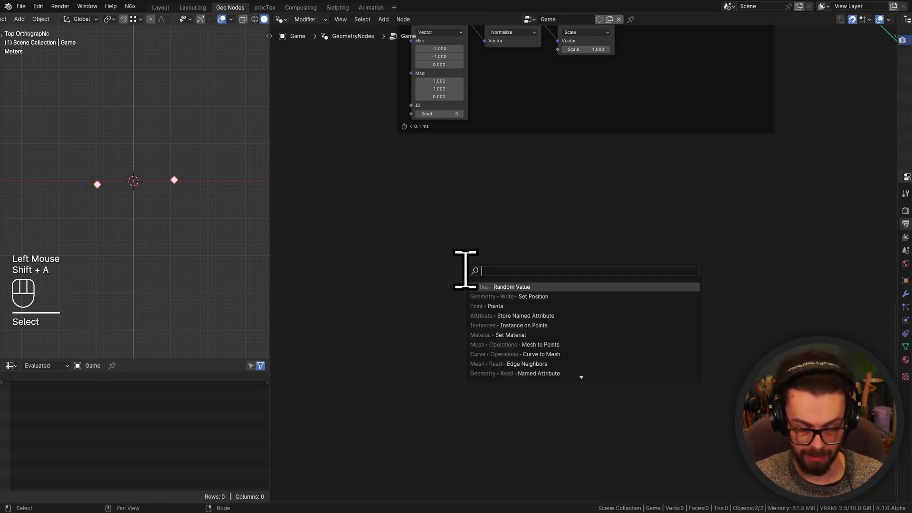
type("grid")
key("Return")
middle_click_drag(369, 226, 600, 184, "ctrl")
left_click(497, 213, "ctrl+shift")
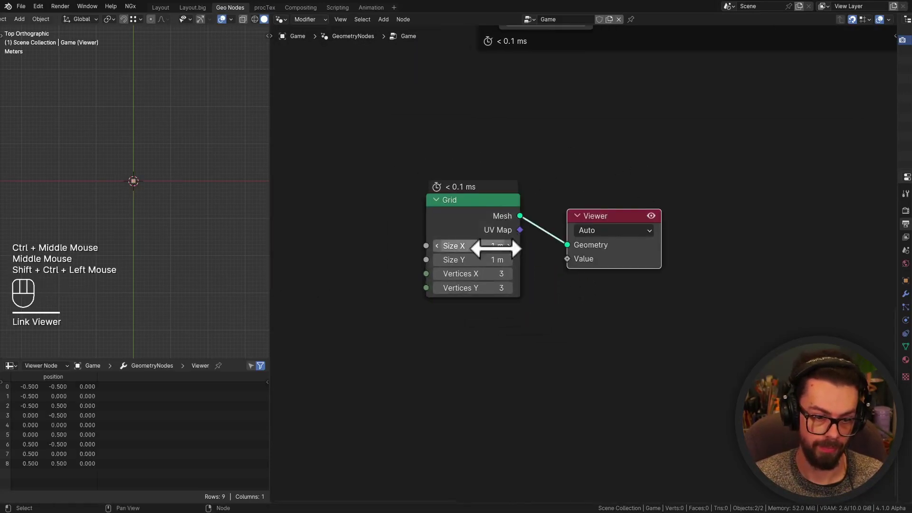
Step: Set the Grid node's size to 40 m in X and Y and its vertices to 11 in both directions
scroll(501, 240, "up", 2)
left_click(467, 244)
type("40")
key("Return")
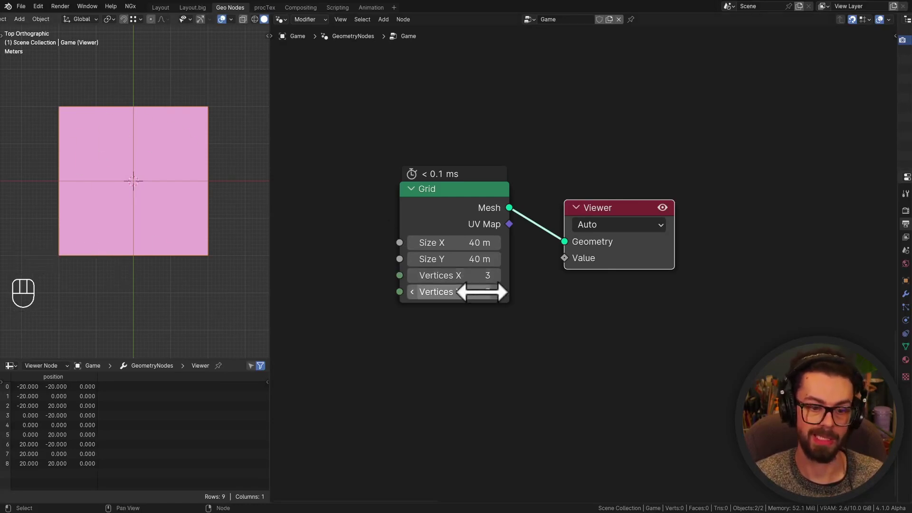
left_click_drag(468, 277, 470, 292)
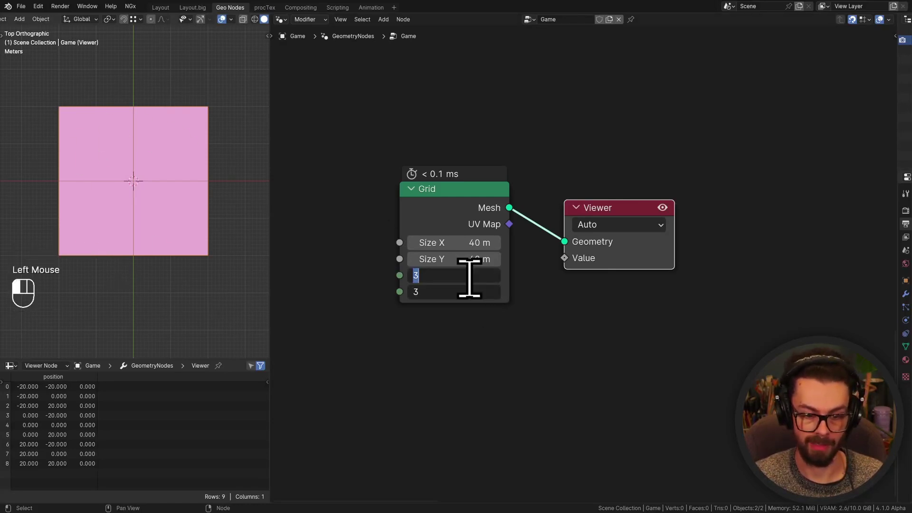
type("11")
key("Return")
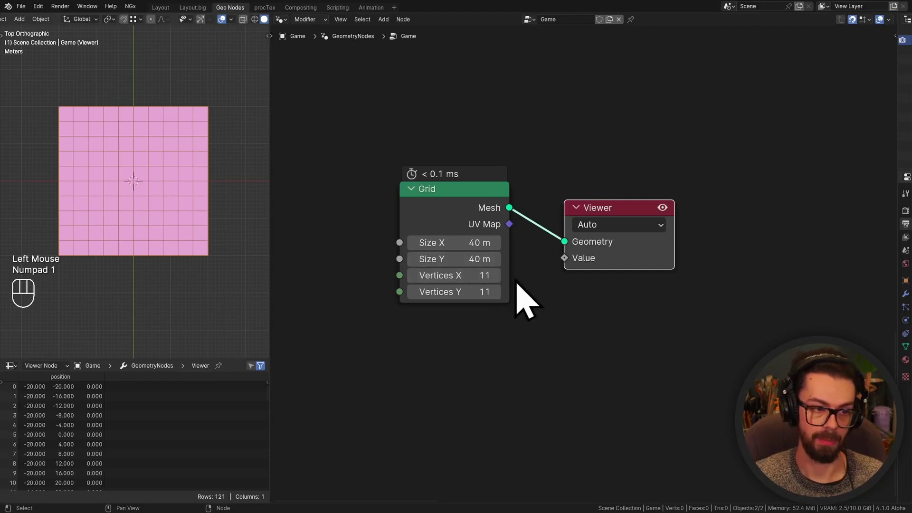
middle_click_drag(528, 294, 532, 268, "shift")
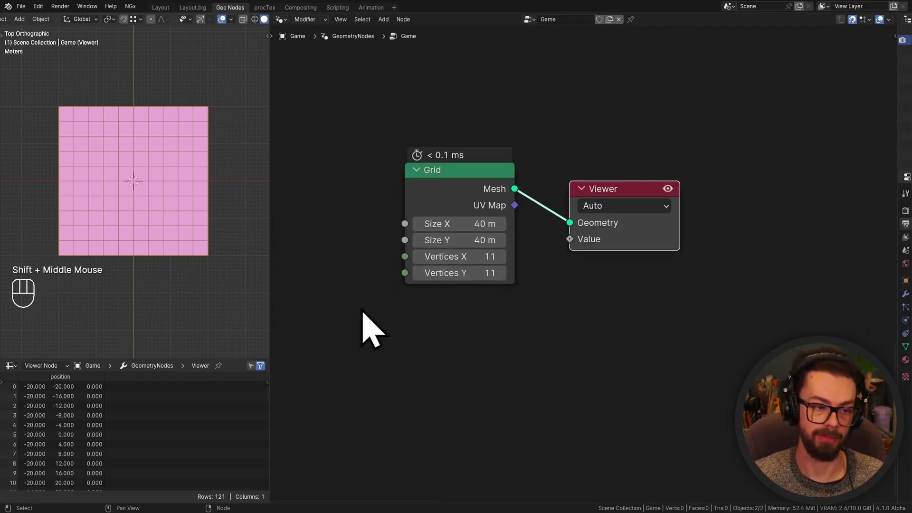
left_click(81, 118)
left_click(87, 118)
left_click(92, 119)
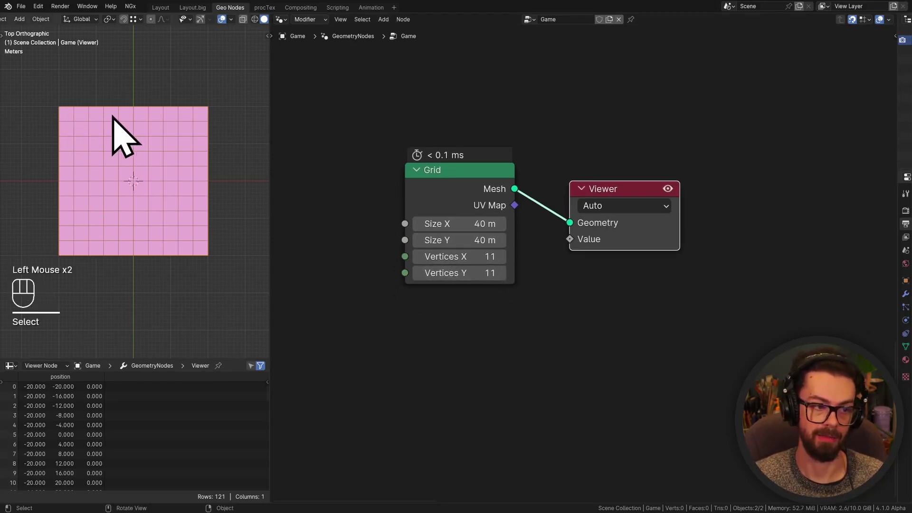
Step: Annotate a rectangle split into two cells, numbering its vertical edges 1 to 3 and cells 1 and 2, and erase the sketch
middle_click_drag(488, 385, 454, 275, "shift")
mouse_move(476, 245)
left_mouse_down()
mouse_move(480, 336)
mouse_move(613, 233)
left_mouse_up()
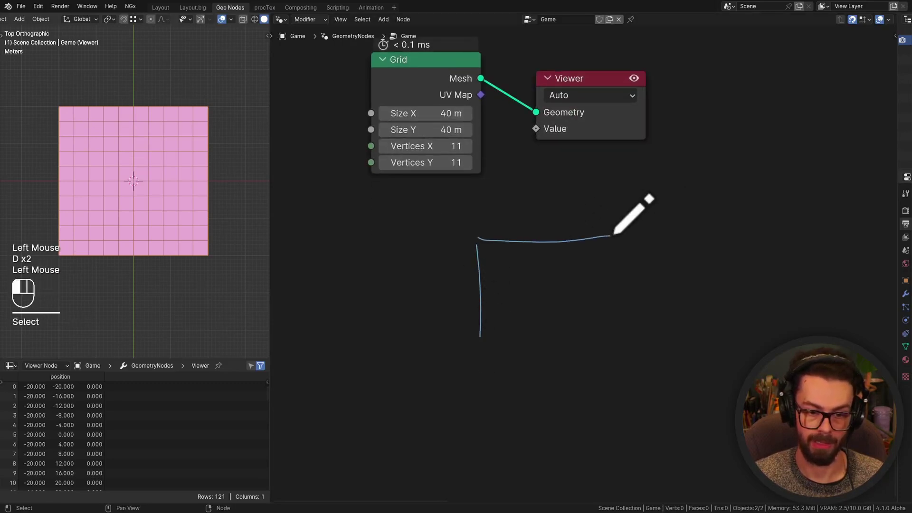
left_click_drag(624, 335, 480, 338)
left_click_drag(549, 240, 550, 344)
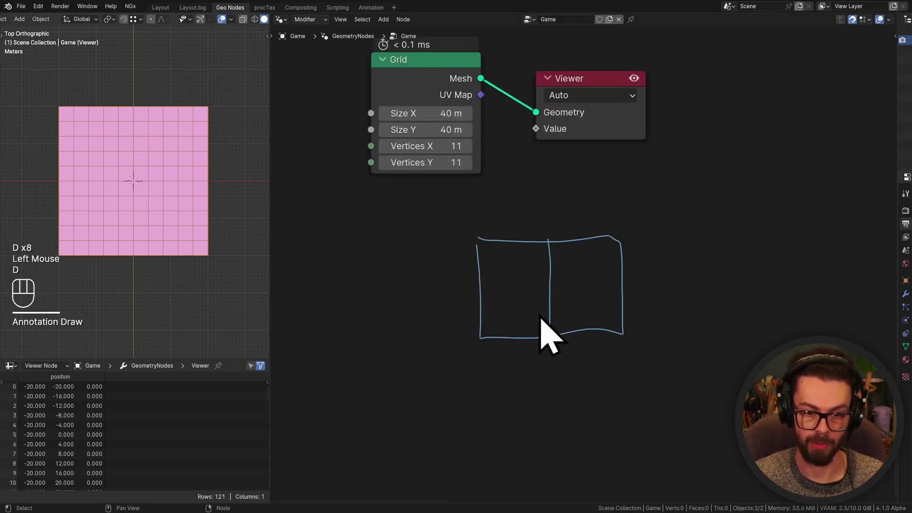
left_click_drag(470, 217, 471, 226)
left_click_drag(540, 212, 551, 222)
left_click_drag(617, 209, 620, 227)
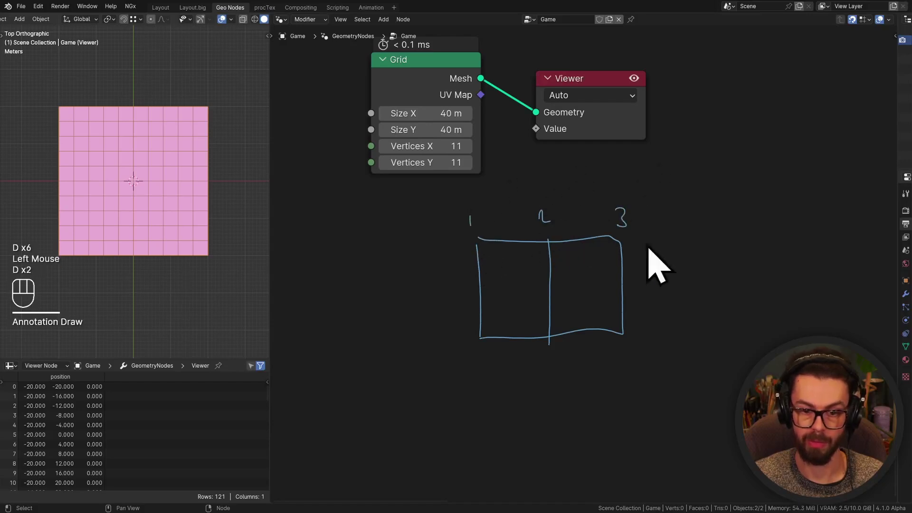
left_click_drag(510, 278, 513, 299)
left_click_drag(580, 276, 605, 306)
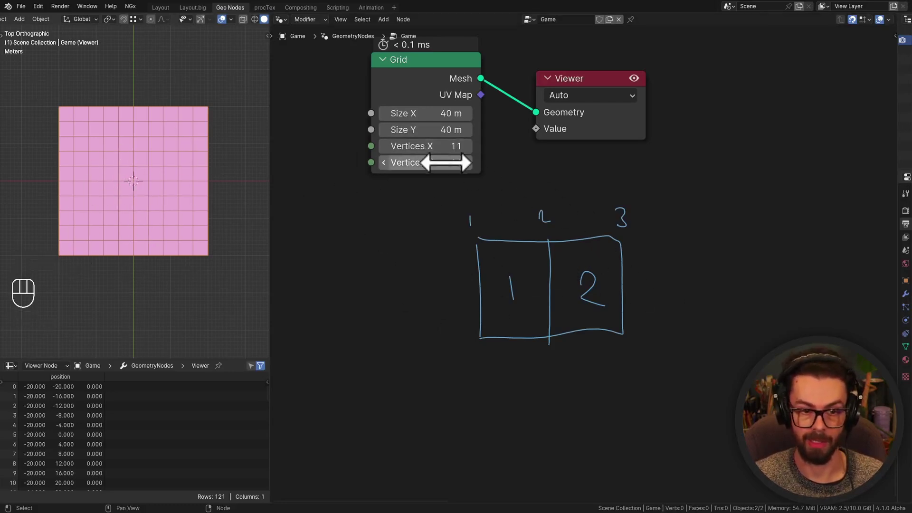
mouse_move(452, 162)
right_mouse_down()
mouse_move(458, 193)
mouse_move(644, 240)
mouse_move(499, 265)
mouse_move(613, 332)
right_mouse_up()
middle_click_drag(613, 332, 635, 438)
Step: Move the Viewer away from the Grid node and insert a Store Named Attribute node on the link between them
left_click(479, 220)
key("g")
left_click(576, 220)
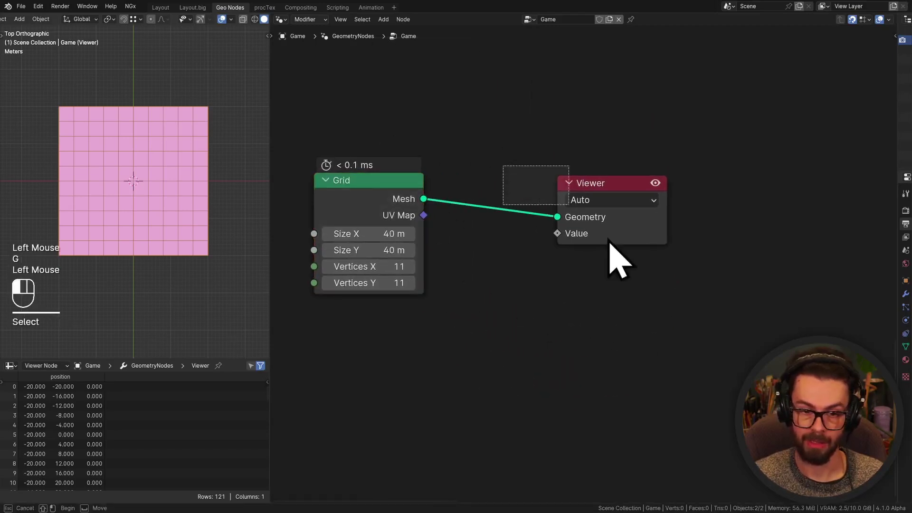
key("g")
middle_click(543, 240)
scroll(554, 261, "down", 1)
scroll(556, 256, "down", 1)
middle_click(560, 244)
key("shift+a")
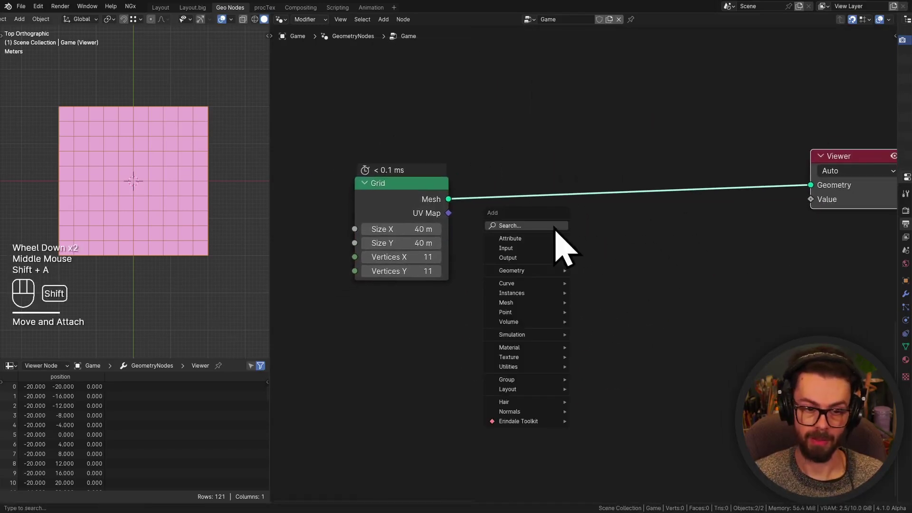
type("store")
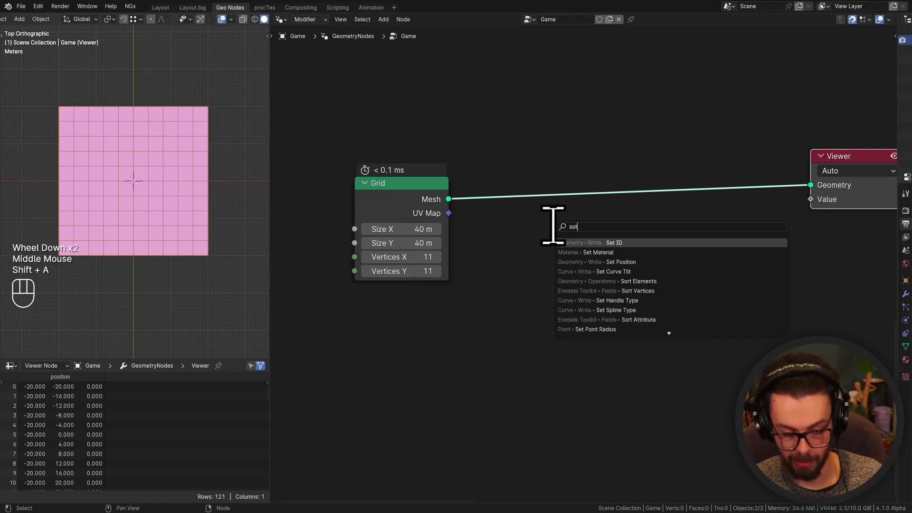
key("Return")
left_click(558, 148)
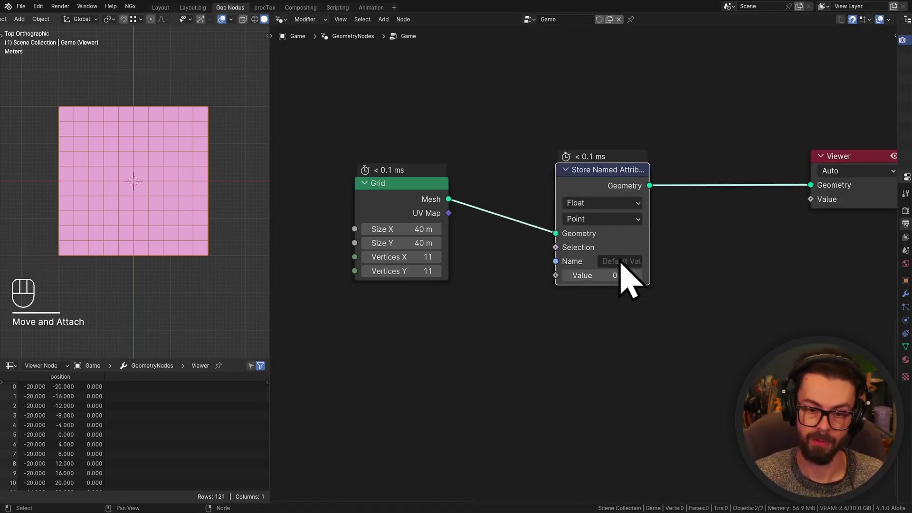
Step: Name the grid's stored attribute score and set its data type to Boolean
left_click(622, 262)
type("score")
key("Return")
scroll(662, 271, "up", 2)
middle_click_drag(662, 271, 662, 255)
left_click(658, 180)
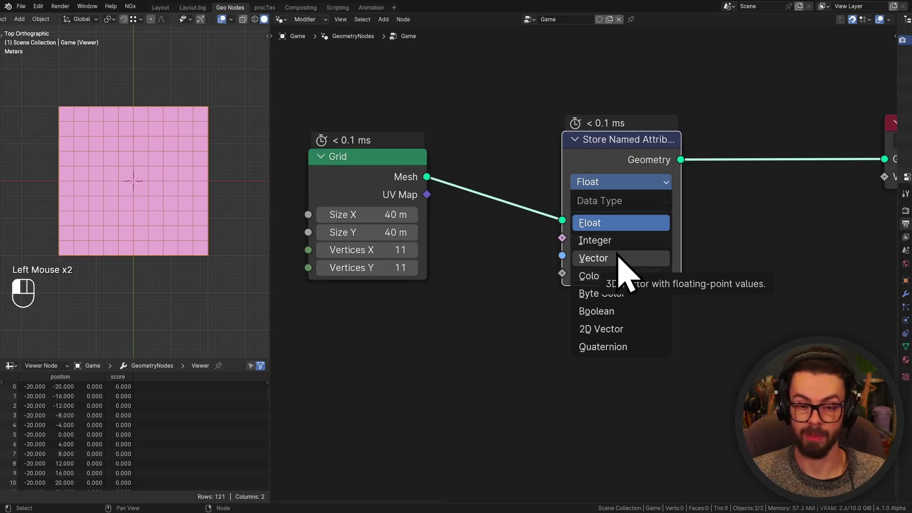
left_click(624, 311)
Step: Make room before the score attribute node and add a Separate XYZ node fed by the Grid's UV Map
left_click_drag(620, 156, 754, 159)
middle_click_drag(481, 230, 503, 218)
scroll(503, 218, "down", 1)
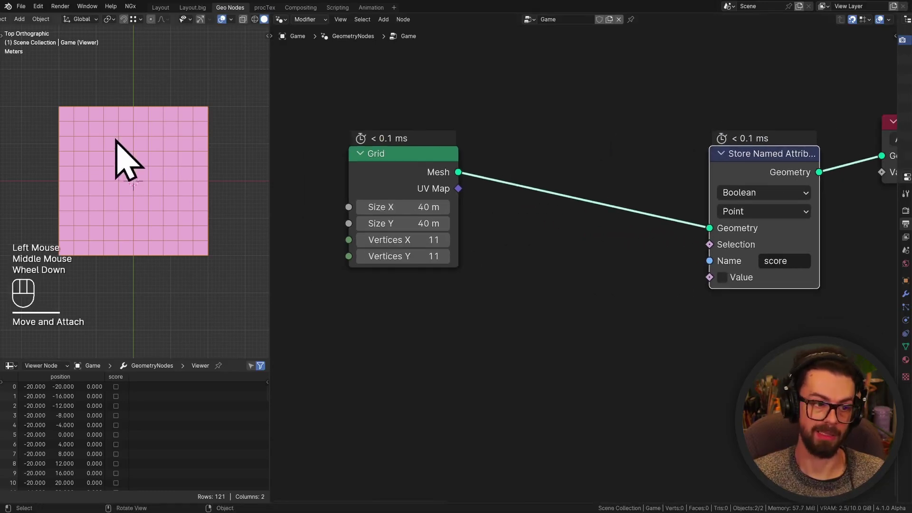
middle_click_drag(583, 236, 585, 151)
left_click_drag(473, 138, 469, 183)
left_click(444, 153)
left_click_drag(423, 126, 468, 173)
type("x")
key("Return")
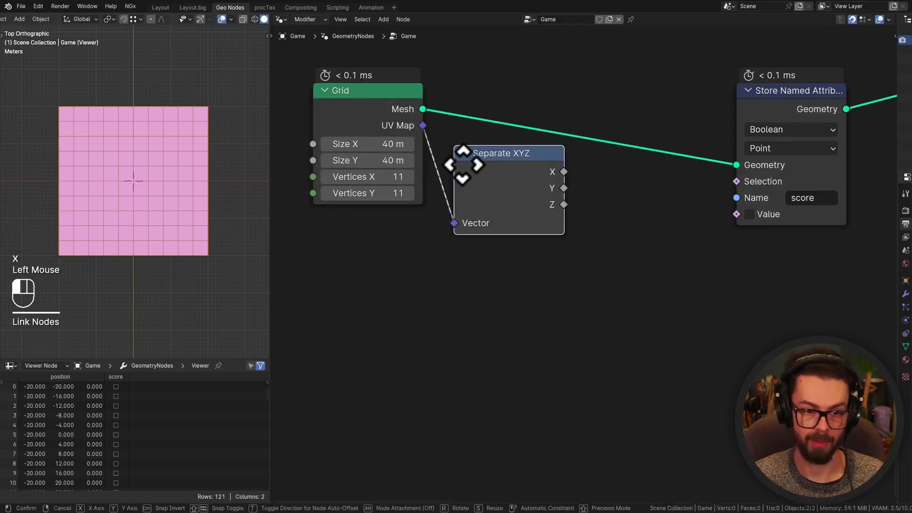
left_click(463, 228)
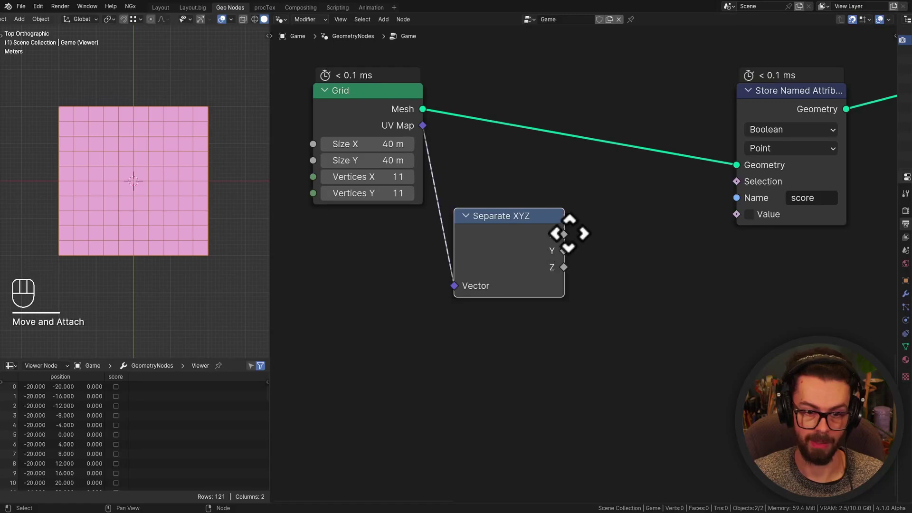
Step: Add a Less Than comparison on the separated X value with a threshold of 0.5
middle_click_drag(576, 237, 557, 248)
left_click_drag(554, 245, 624, 249)
type("less")
key("Return")
left_click(601, 228)
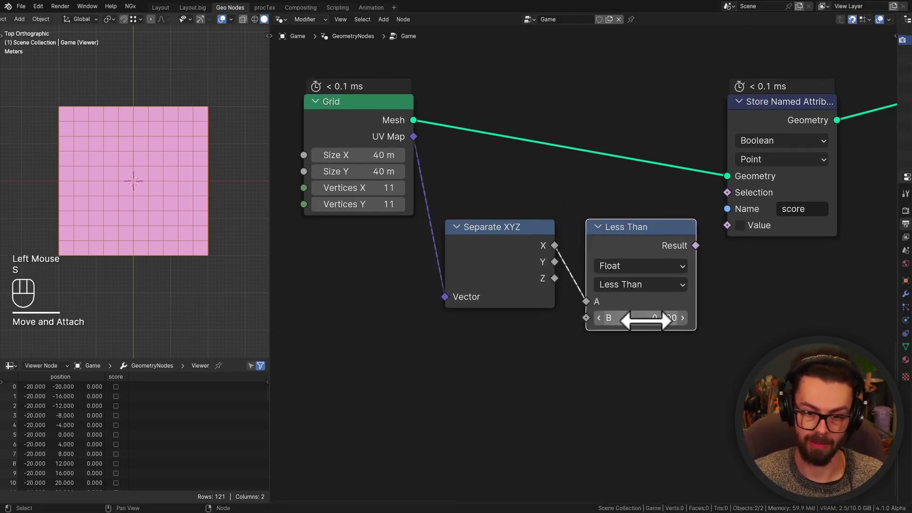
left_click(646, 322)
type("0.5")
key("Return")
Step: Feed the Less Than result into the score attribute's value and store it on the Face domain
left_click_drag(696, 246, 727, 225)
scroll(725, 238, "down", 2)
middle_click_drag(724, 252, 611, 266)
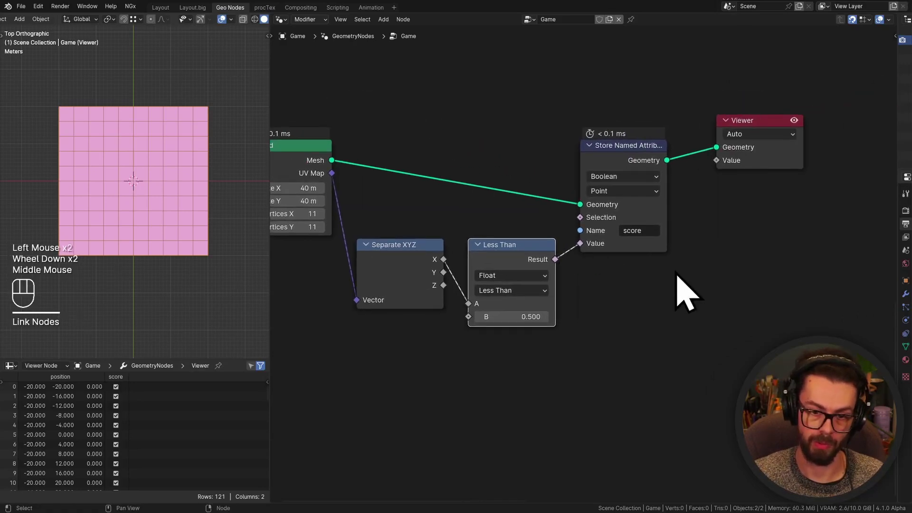
left_click(628, 191)
left_click(613, 247)
middle_click_drag(746, 226, 704, 228)
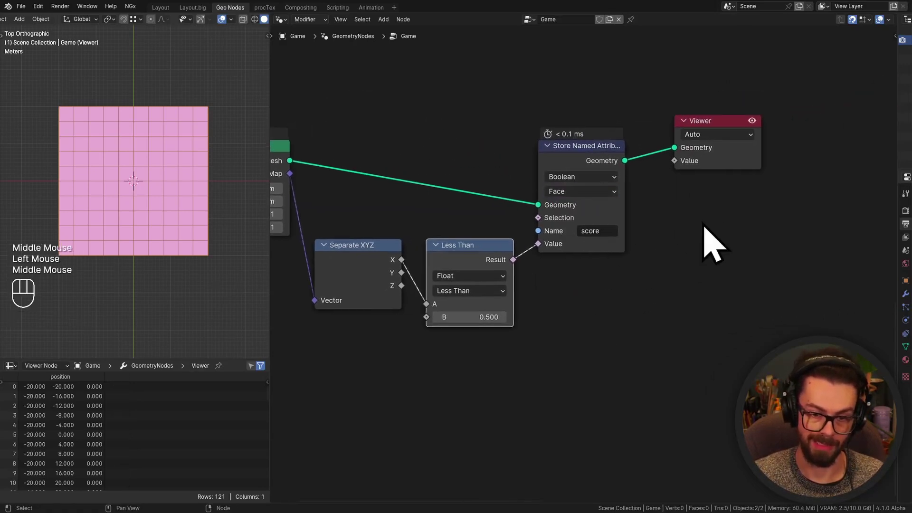
Step: Add a Boolean Named Attribute node reading score and preview its values on the grid through the Viewer
key("shift+a")
type("named att")
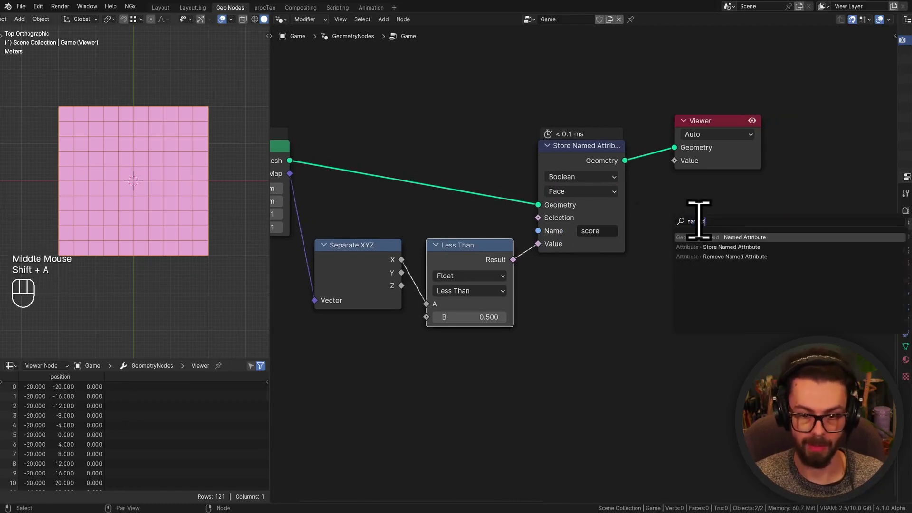
key("Return")
left_click(674, 195)
key("ctrl+c")
key("ctrl+v")
left_click(761, 224, "ctrl+shift")
left_click(723, 122)
key("g")
left_click(808, 142)
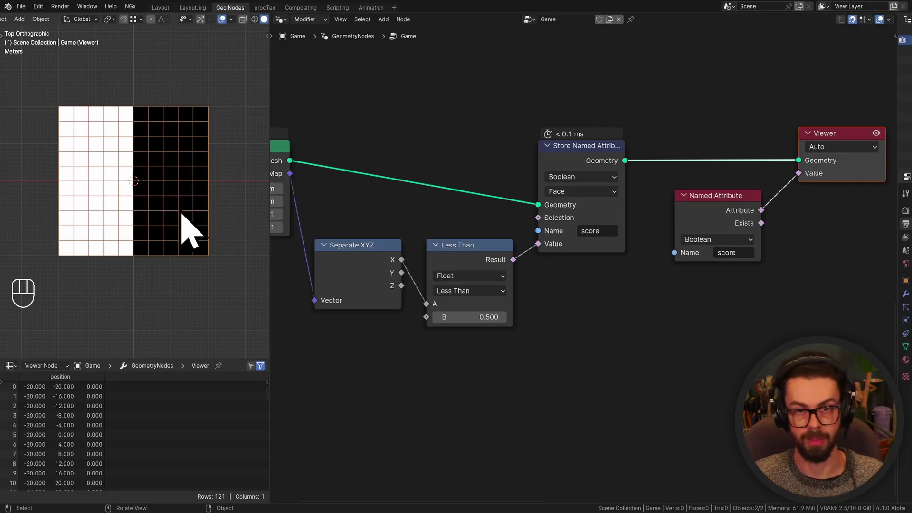
Step: Duplicate the idx Store Named Attribute and Index nodes out of the CREATE POINTS frame and place them near the grid nodes
scroll(607, 228, "down", 4)
middle_click_drag(606, 229, 603, 296)
left_click_drag(692, 172, 722, 95)
key("shift+d")
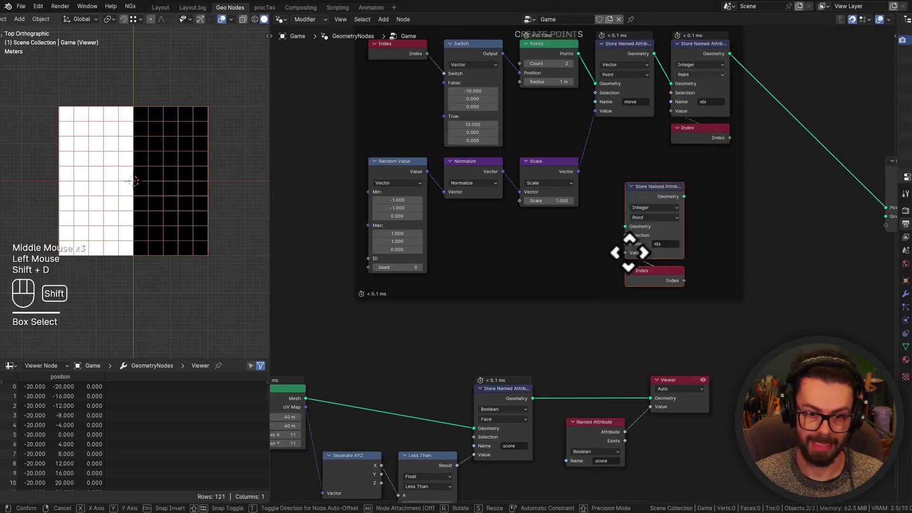
left_click(578, 428)
key("alt+p")
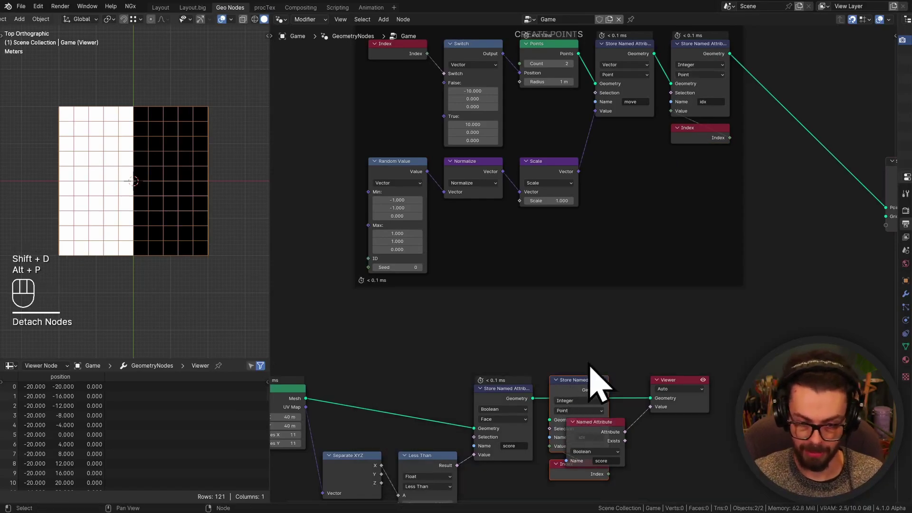
Step: Delete the score Named Attribute node and wire the duplicated idx node between the score attribute node and the Viewer
middle_click_drag(591, 402, 607, 271)
scroll(607, 271, "up", 2)
left_click(628, 298)
key("x")
left_click_drag(487, 234, 515, 268)
left_click_drag(609, 221, 676, 234)
middle_click_drag(678, 242, 681, 240)
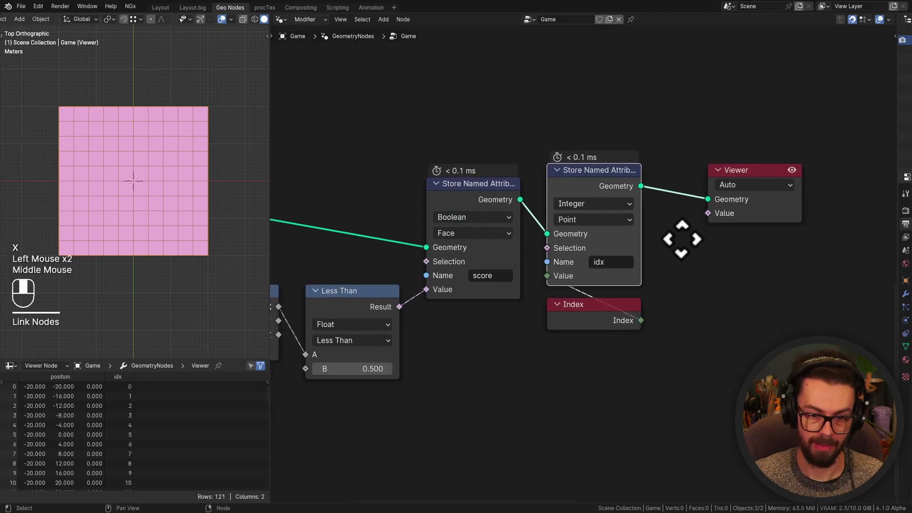
scroll(632, 281, "up", 2)
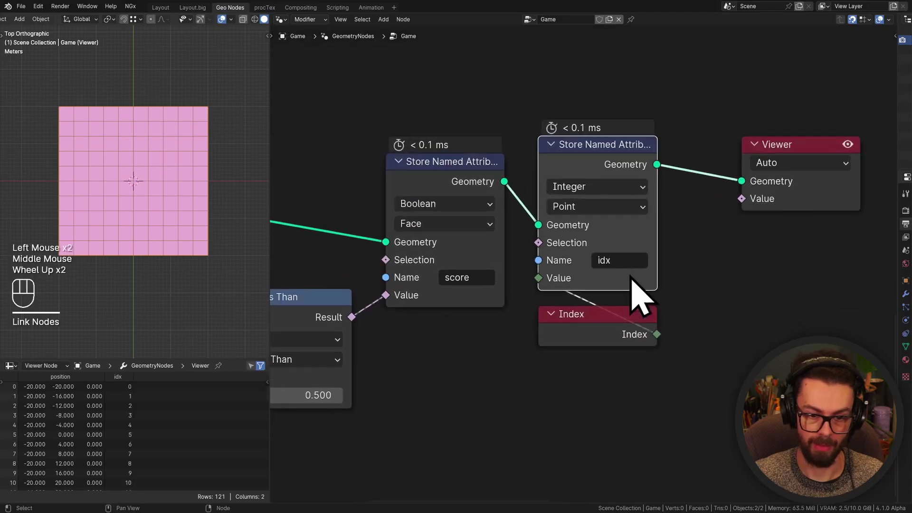
Step: Set the grid's idx attribute to the Face domain and line its nodes up with the score attribute node
left_click(582, 206)
left_click(600, 283)
key("g")
Step: Join all the grid nodes except the Viewer in a frame labelled CREATE GRID
scroll(568, 259, "down", 3)
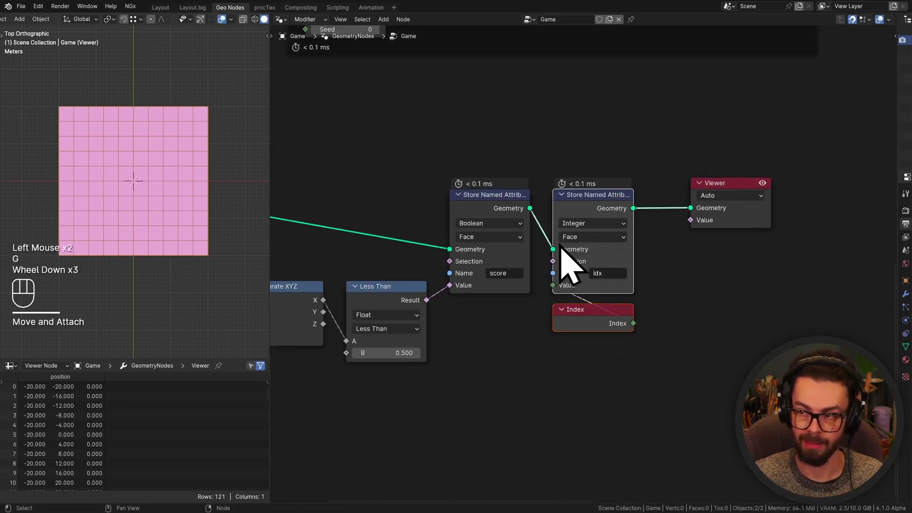
scroll(570, 265, "down", 1)
middle_click_drag(571, 265, 662, 268)
scroll(662, 269, "down", 1)
left_click_drag(347, 169, 706, 404)
key("ctrl+j")
key("F2")
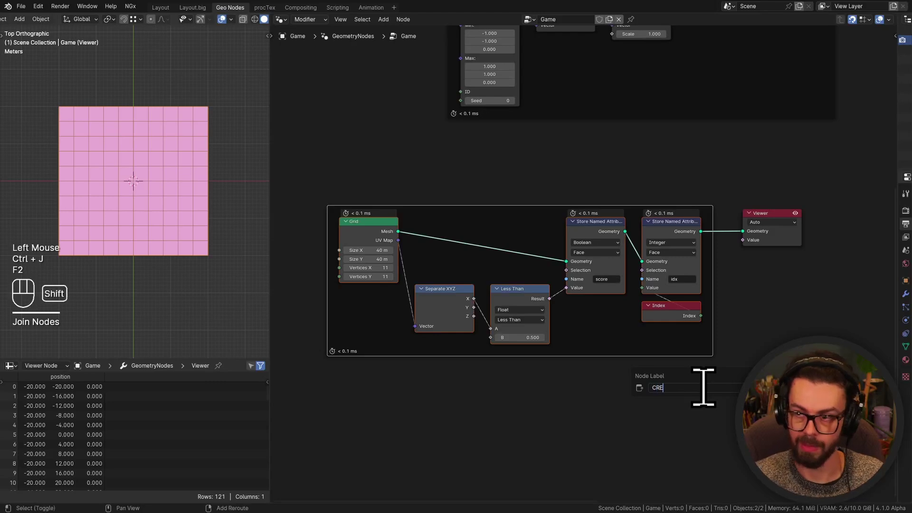
type("CREATE GRID")
key("Return")
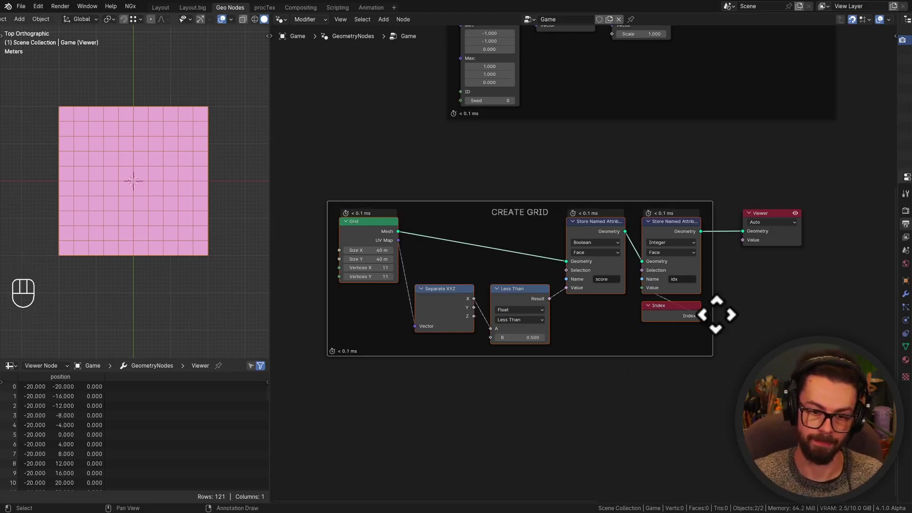
Step: Move the CREATE GRID frame and the Viewer so the frame lines up directly beneath the CREATE POINTS frame
scroll(713, 377, "down", 3)
middle_click_drag(712, 377, 621, 372, "shift")
left_click_drag(556, 284, 591, 323, "shift")
key("g")
key("g")
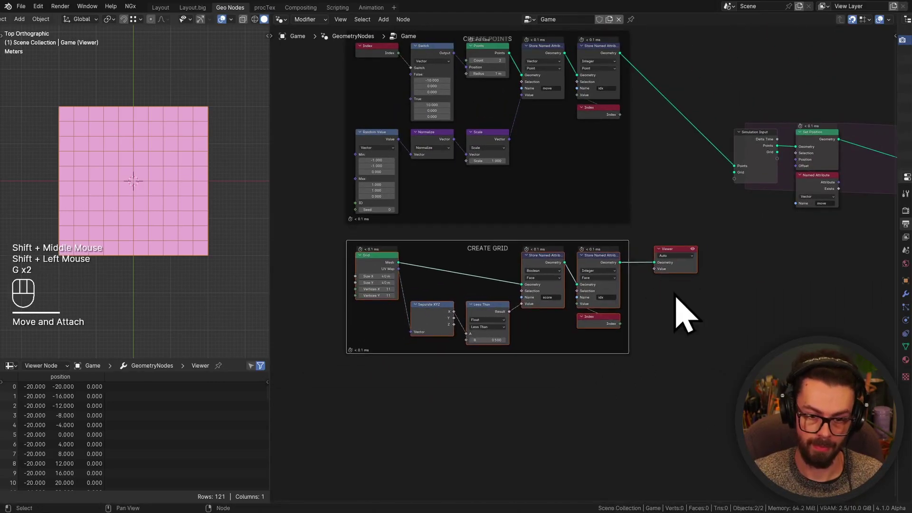
left_click(672, 291)
Step: Connect the finished grid geometry to the Simulation Input's Grid socket and delete the Viewer node
left_click(622, 265)
left_click_drag(621, 264, 735, 174)
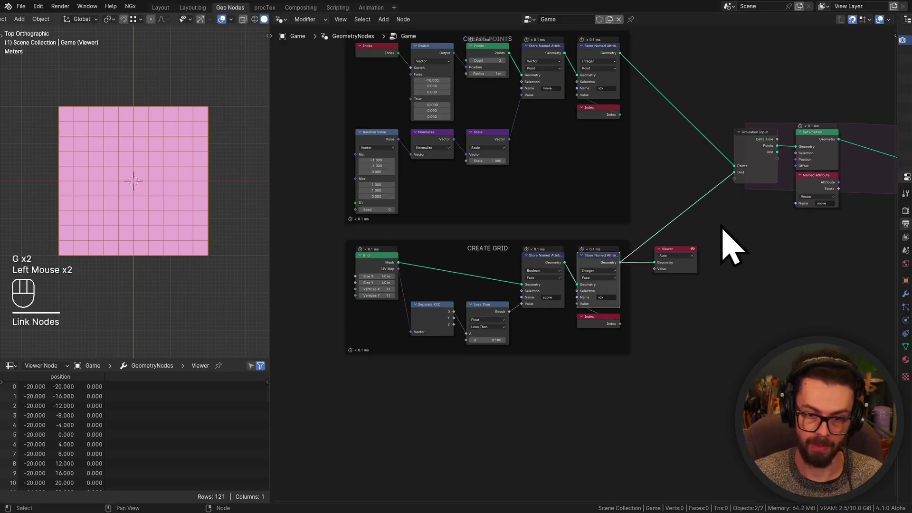
middle_click_drag(677, 254, 546, 264)
left_click(546, 264)
key("x")
Step: Move the Simulation Input, Set Position and Named Attribute nodes away from the Simulation Output to widen the zone
middle_click_drag(649, 300, 431, 302)
left_click_drag(432, 301, 564, 157)
key("g")
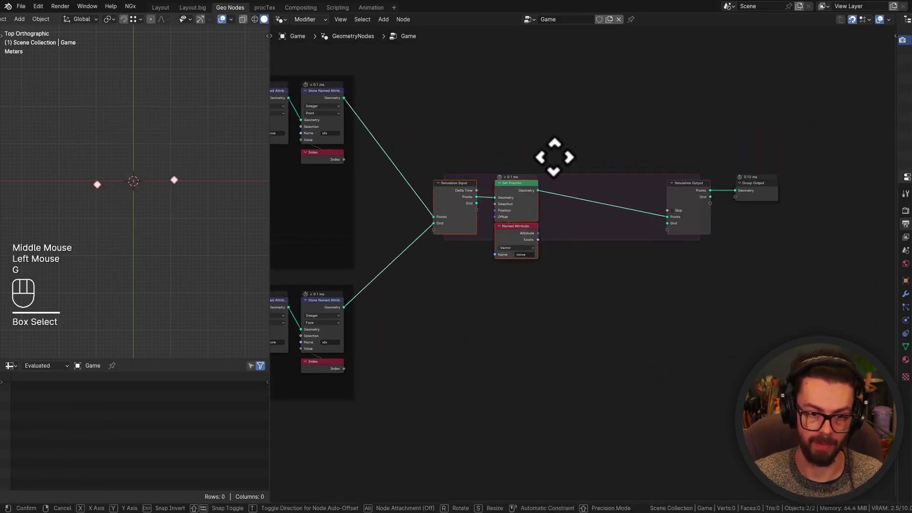
left_click(489, 194)
Step: Hide the Set Position node's unused sockets and place the Named Attribute node directly beneath it
left_click(490, 196)
key("ctrl+h")
left_click(487, 239)
key("g")
left_click(480, 216)
scroll(503, 241, "up", 3)
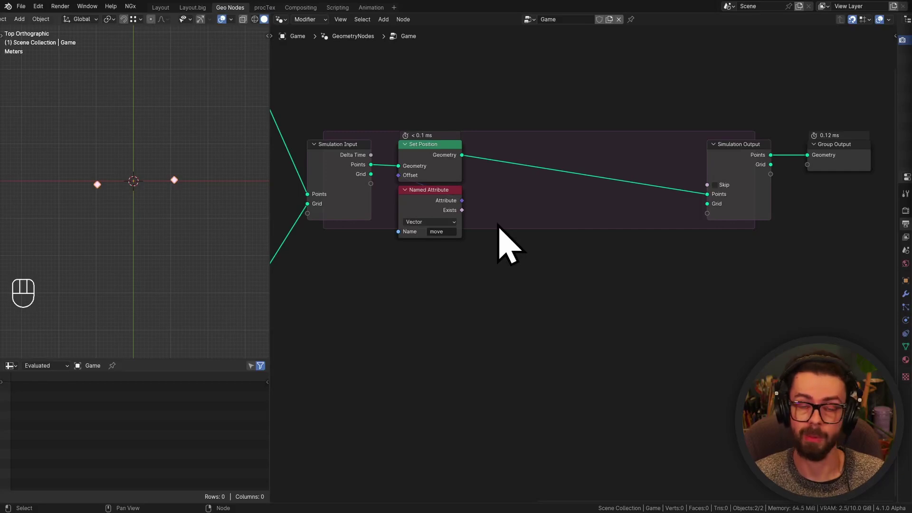
Step: Move the Set Position and Named Attribute nodes together, up and away from the Simulation Input
left_click_drag(494, 235, 427, 131)
key("g")
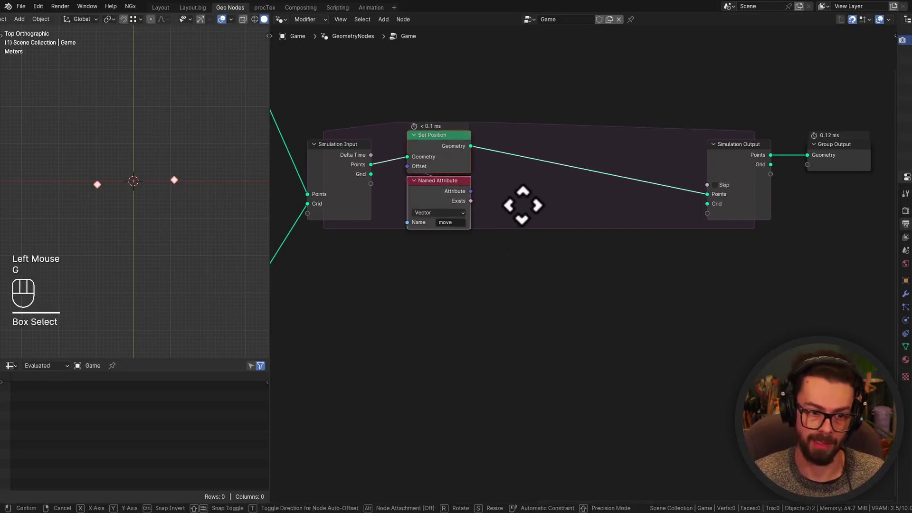
scroll(400, 213, "up", 2)
middle_click_drag(401, 212, 484, 202)
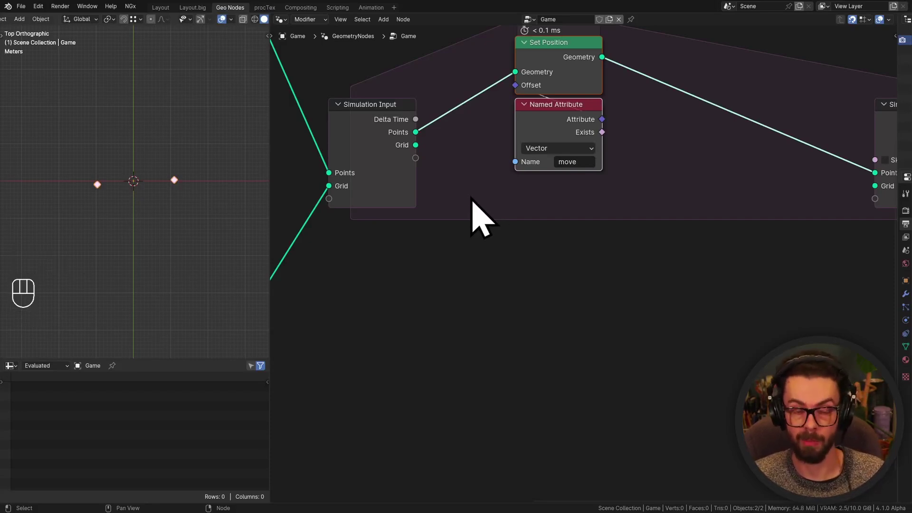
Step: Branch the Simulation Input's Grid output to a reroute below the Named Attribute node and wrap the reroute in a new node group
scroll(472, 201, "up", 2)
middle_click_drag(472, 202, 393, 163)
left_click_drag(358, 104, 570, 285)
type("r")
key("Return")
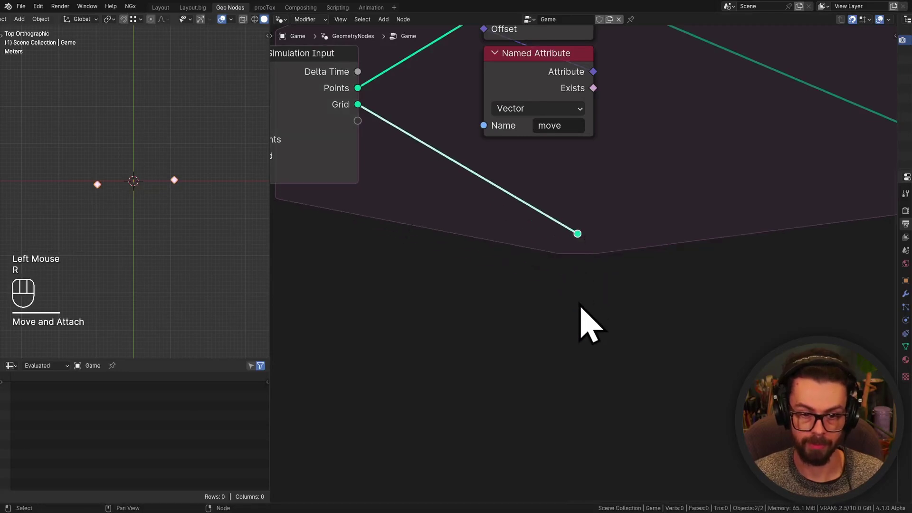
left_click(589, 323)
key("ctrl+g")
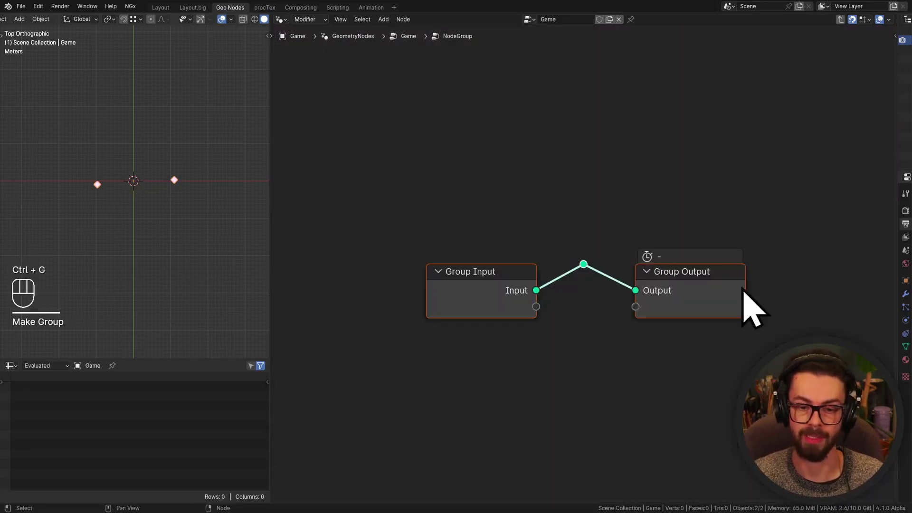
Step: Leave the group and place the new group node directly beneath the Named Attribute node
key("Tab")
scroll(639, 314, "down", 2)
middle_click_drag(638, 312, 623, 303)
left_click_drag(623, 299, 572, 243)
middle_click(616, 266)
scroll(616, 265, "up", 1)
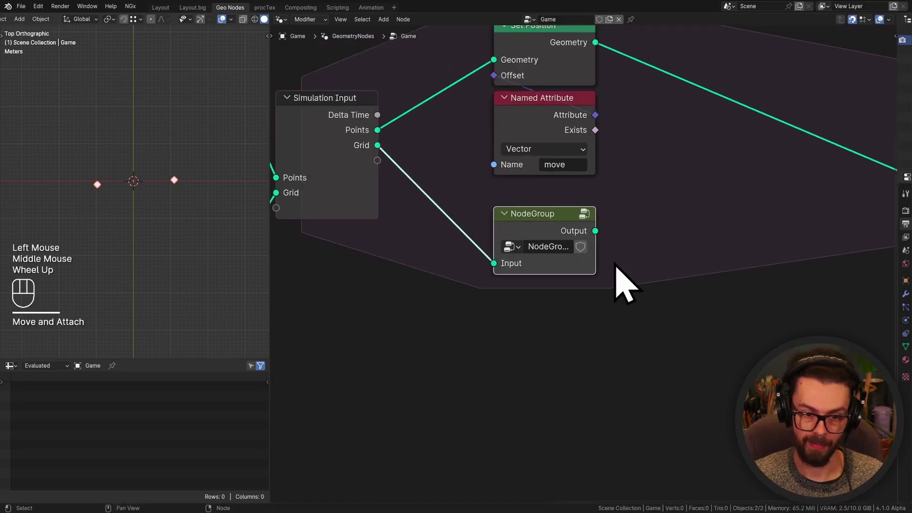
Step: Name the new node group .create_collider
double_click(543, 245)
key("BackSpace")
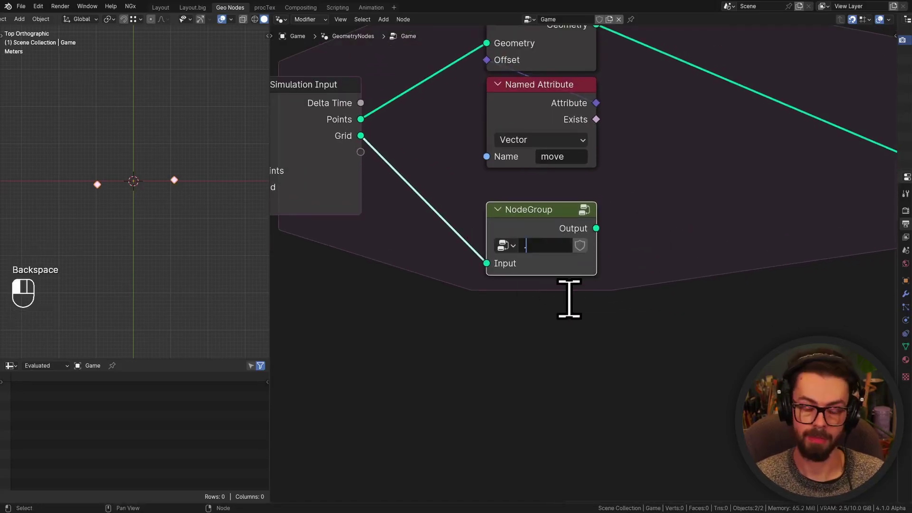
type(".create_coll")
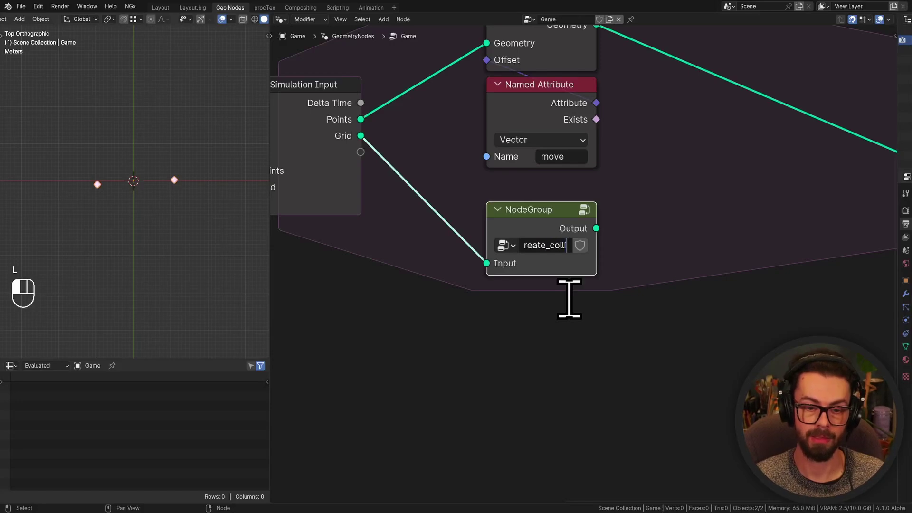
type("ider")
key("Return")
Step: Hide the node options on the .create_collider group node
right_click(557, 222)
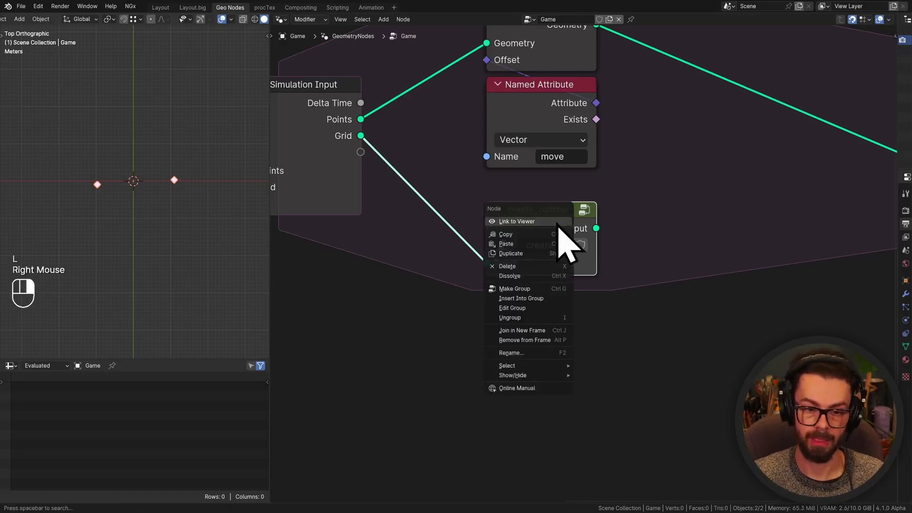
mouse_move(546, 375)
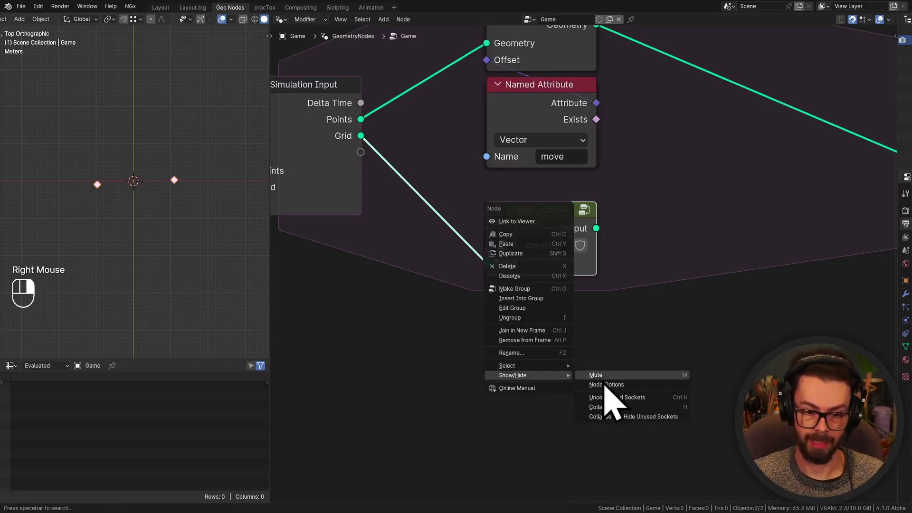
left_click(635, 386)
right_click(537, 224)
mouse_move(506, 225)
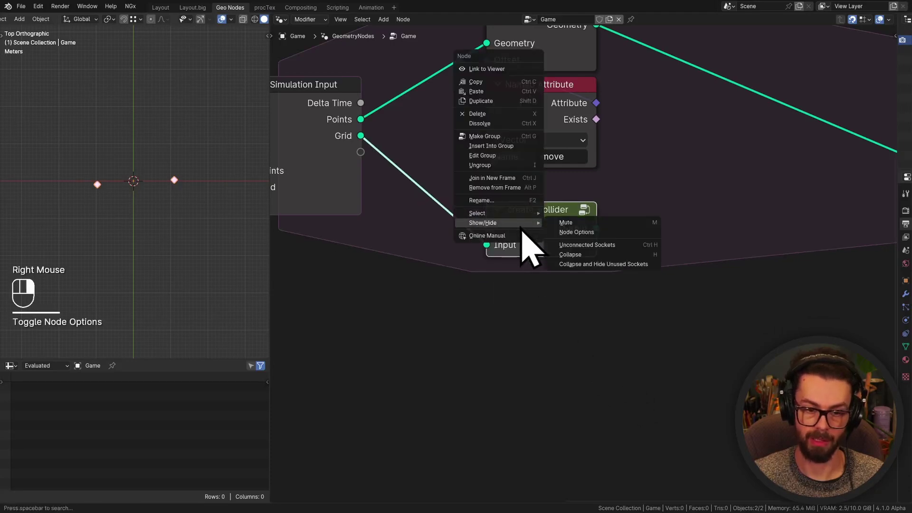
left_click(601, 233)
middle_click_drag(663, 252, 633, 308)
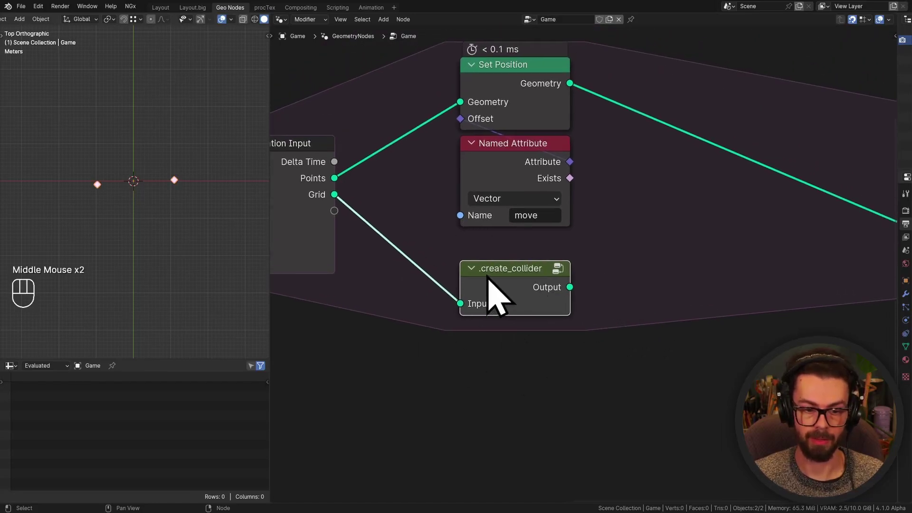
Step: Check the list of addable nodes and show the group node's options again
key("shift+a")
mouse_move(636, 387)
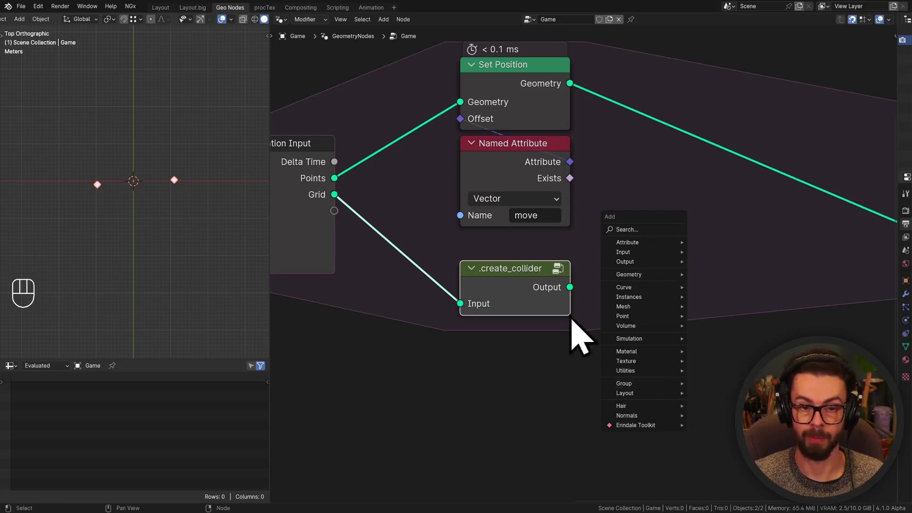
left_click(520, 301)
right_click(519, 297)
left_click(590, 296)
Step: Rename the group as create_collider to check it among the addable groups, and rename it back to .create_collider
double_click(500, 304)
key("Return")
key("shift+a")
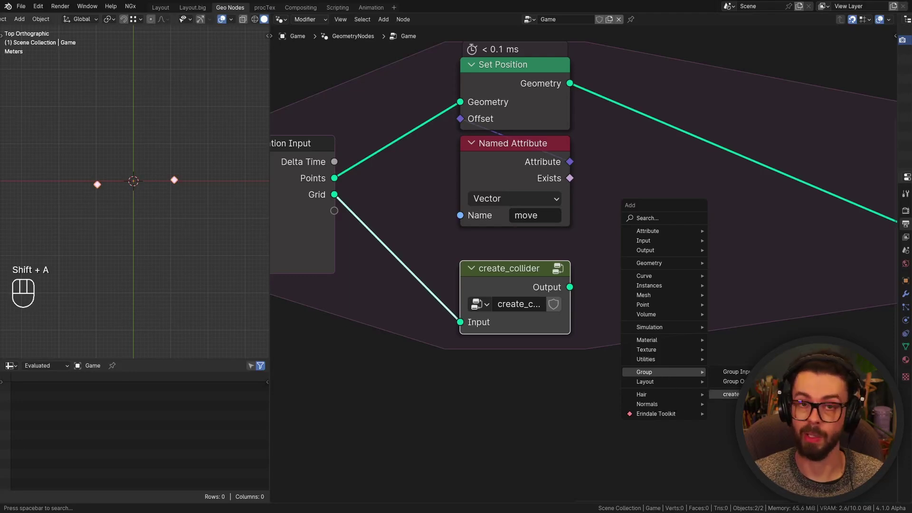
double_click(514, 304)
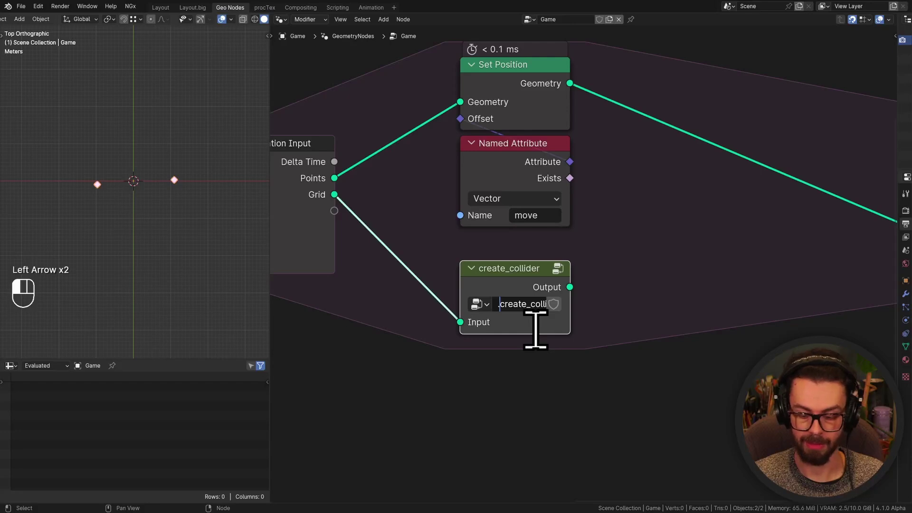
key("Return")
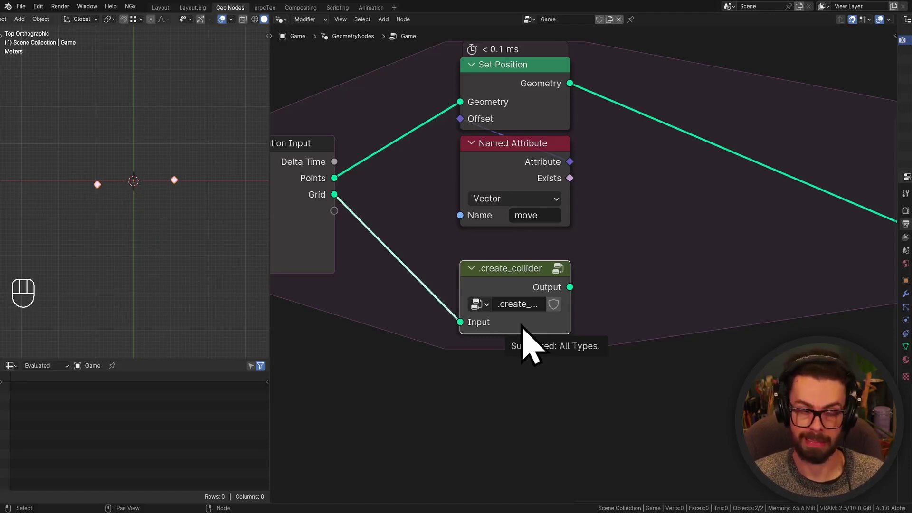
Step: Open the .create_collider group for editing and show its interface socket list
left_click_drag(529, 265, 495, 286)
left_click(555, 288)
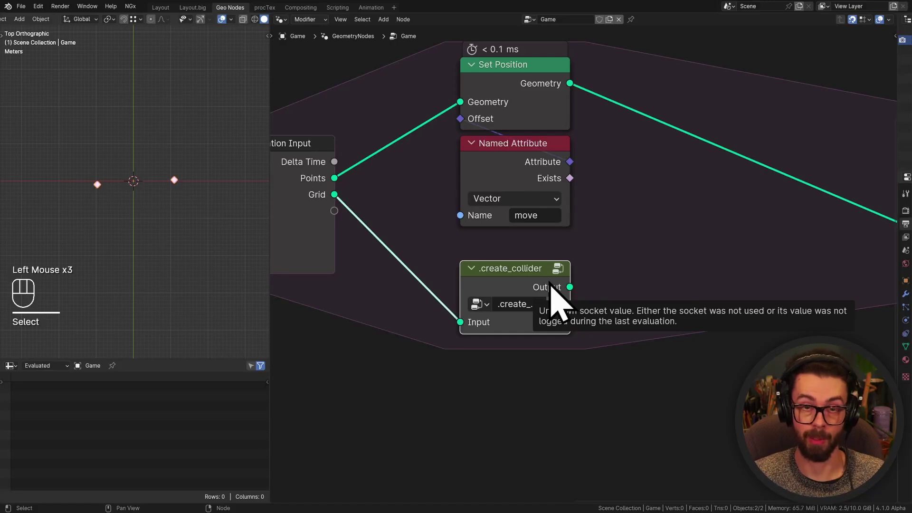
left_click(548, 285)
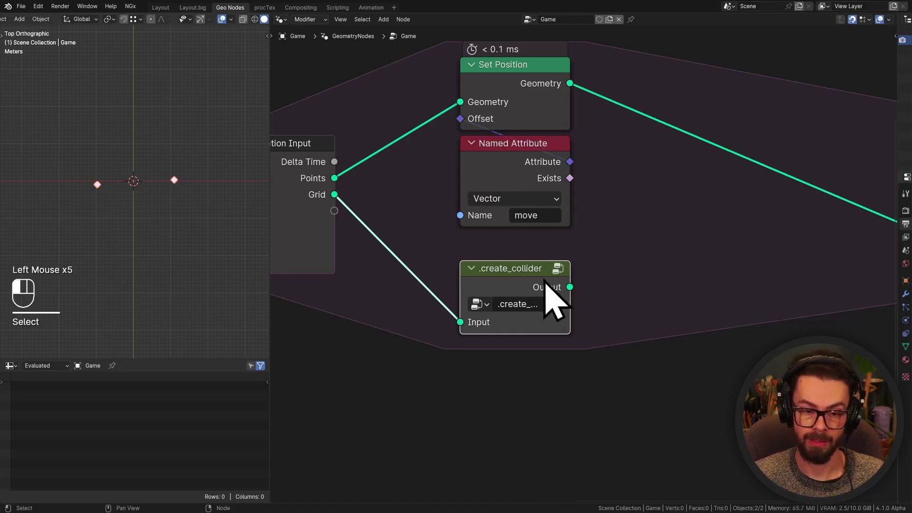
key("Tab")
scroll(546, 279, "down", 2)
middle_click_drag(546, 279, 545, 263)
key("n")
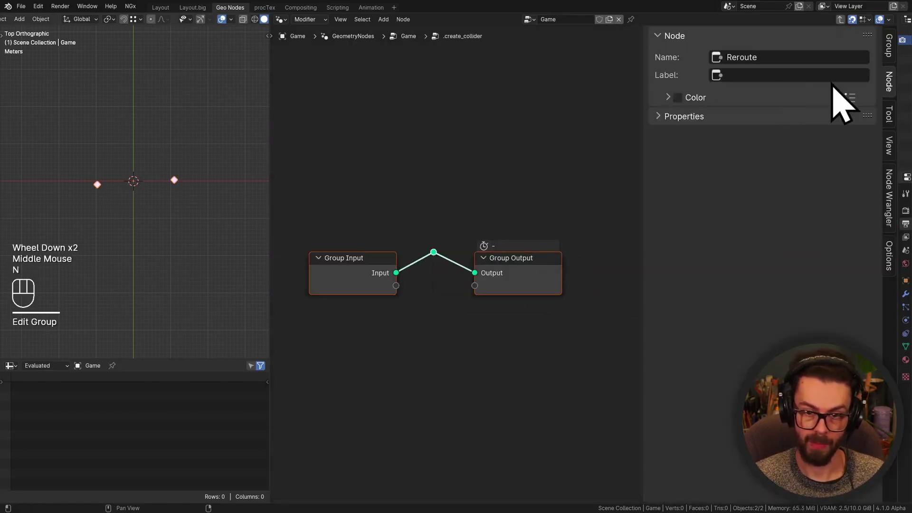
left_click(889, 48)
Step: Rename the group's output socket as Collider and its input socket as Grid
double_click(715, 62)
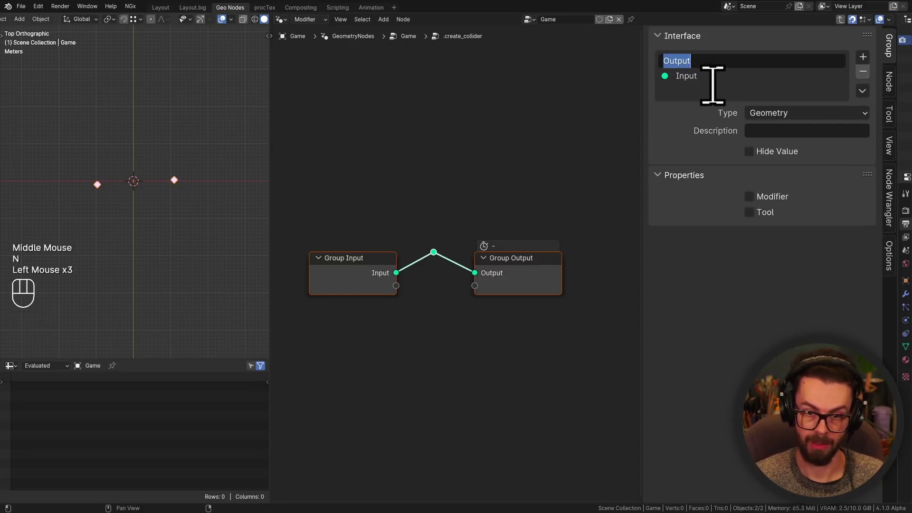
type("Collider")
key("Return")
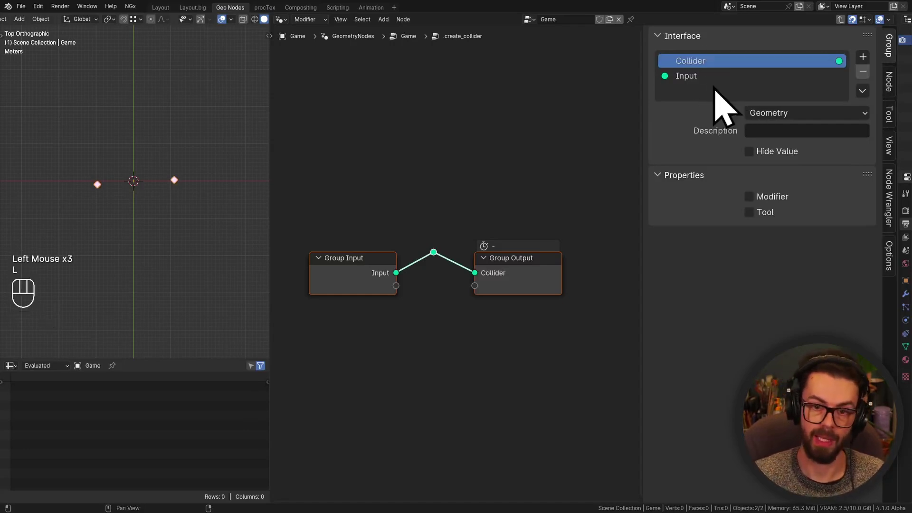
double_click(710, 77)
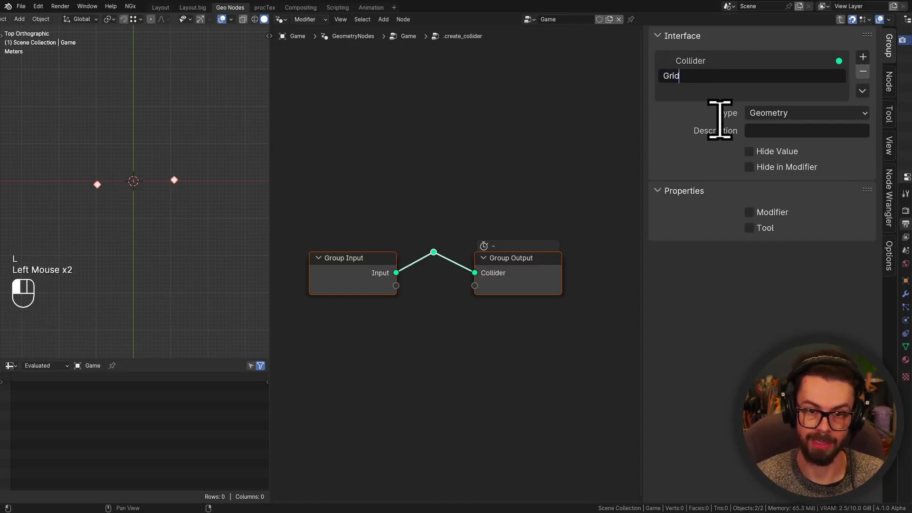
key("Return")
Step: Spread the Group Input and Group Output nodes apart and dissolve the reroute between them
key("n")
scroll(539, 283, "down", 1)
key("s")
left_click(640, 287)
key("ctrl+x")
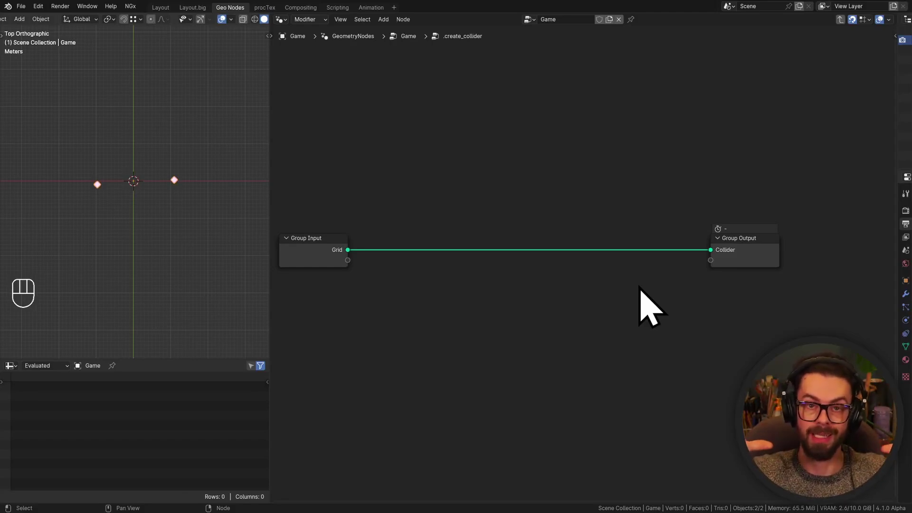
Step: Insert a Mesh to Points node between the Group Input's Grid socket and the Group Output's Collider socket
middle_click_drag(485, 263, 572, 244)
key("shift+a")
type("mesh to p")
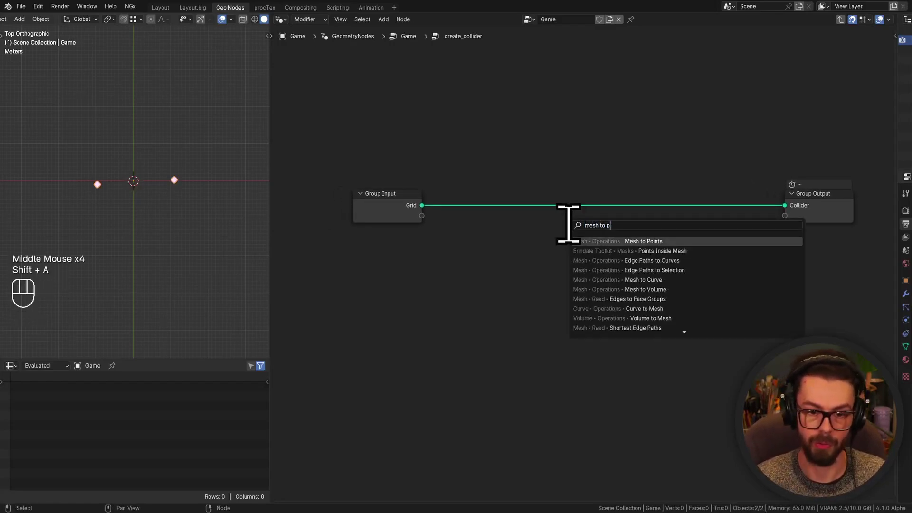
key("Return")
left_click(511, 187)
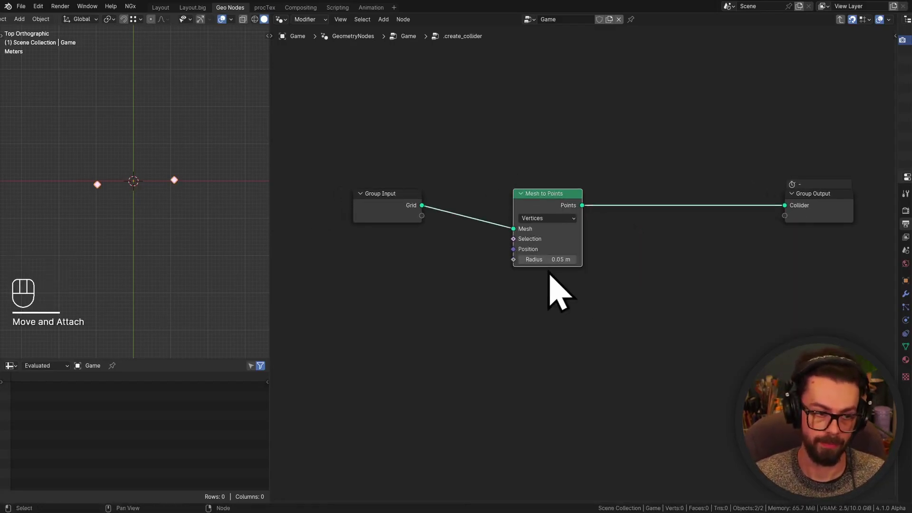
Step: Preview the Mesh to Points output in a Viewer node and raise the point radius to 1.48 m
left_click(576, 216, "ctrl+shift")
key("g")
left_click(704, 268)
middle_click_drag(594, 261, 663, 267)
left_click_drag(613, 266, 660, 266, "shift")
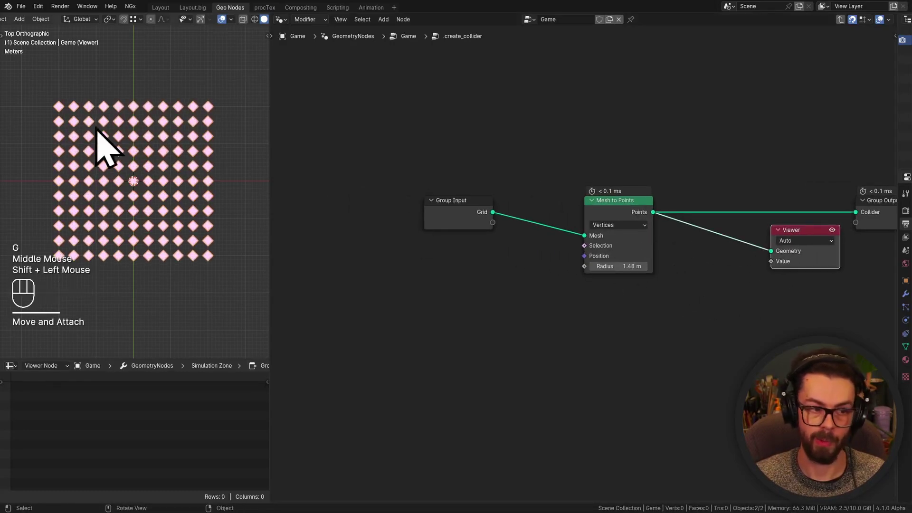
Step: Set Mesh to Points to Faces and move it together with the Group Input farther from the Viewer
scroll(615, 233, "up", 2)
left_click(634, 206)
left_click(634, 271)
left_click_drag(662, 326, 434, 152)
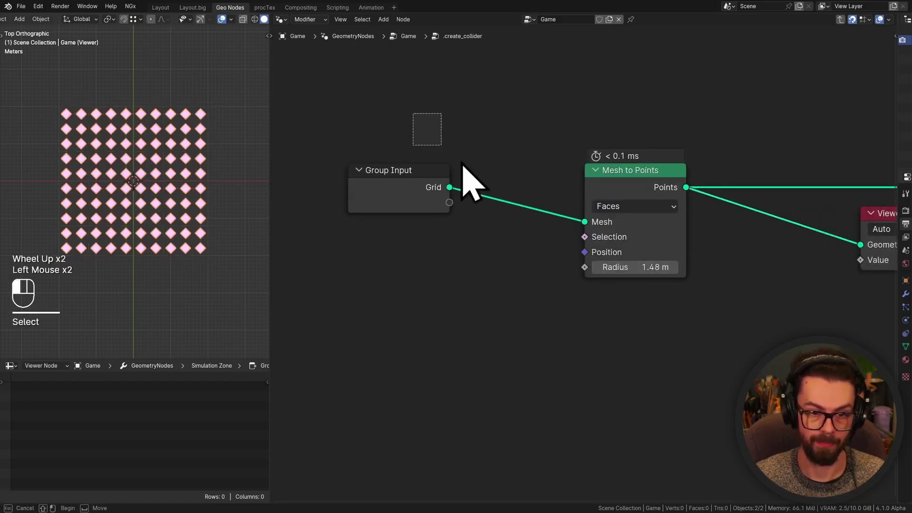
key("g")
left_click(597, 305)
Step: Insert an Instance on Points node between Mesh to Points and the Viewer
key("shift+a")
type("iop")
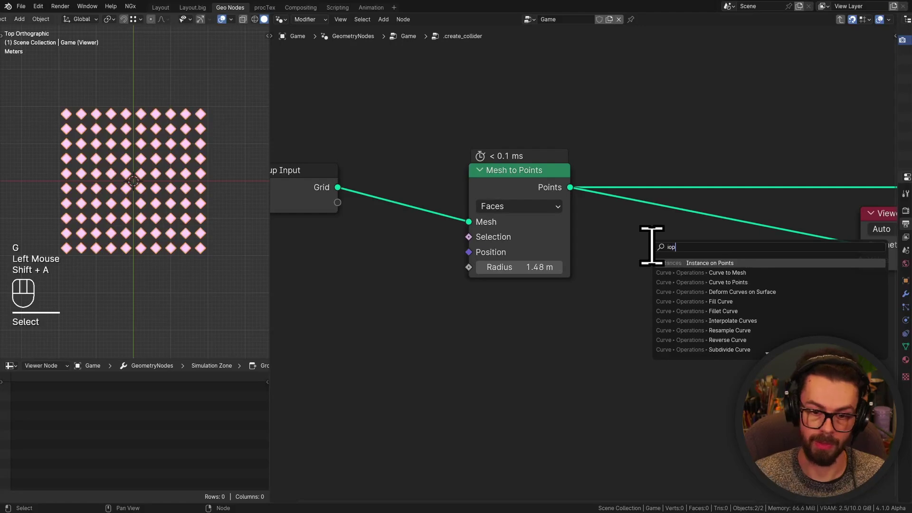
key("Return")
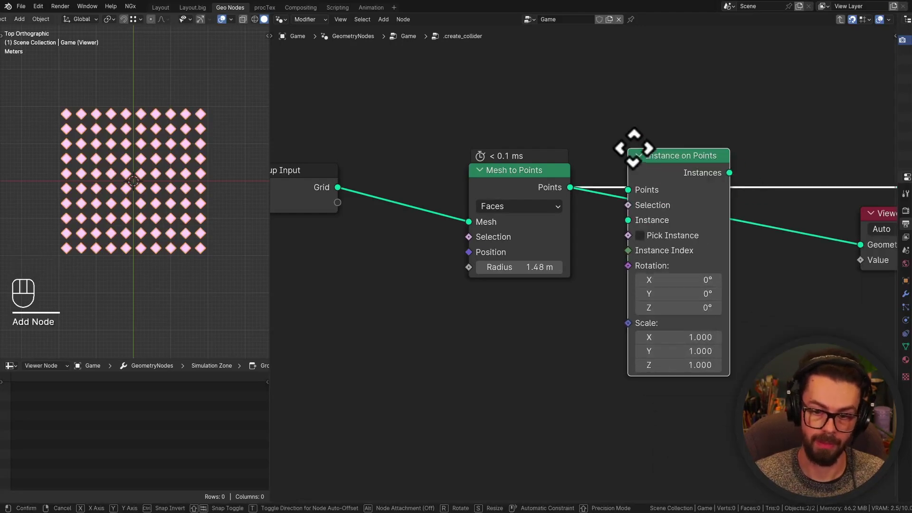
left_click(723, 204)
Step: Add a Cube as the instance for Instance on Points and place it beneath the Mesh to Points node
left_click_drag(672, 220, 617, 234)
type("cube")
key("Return")
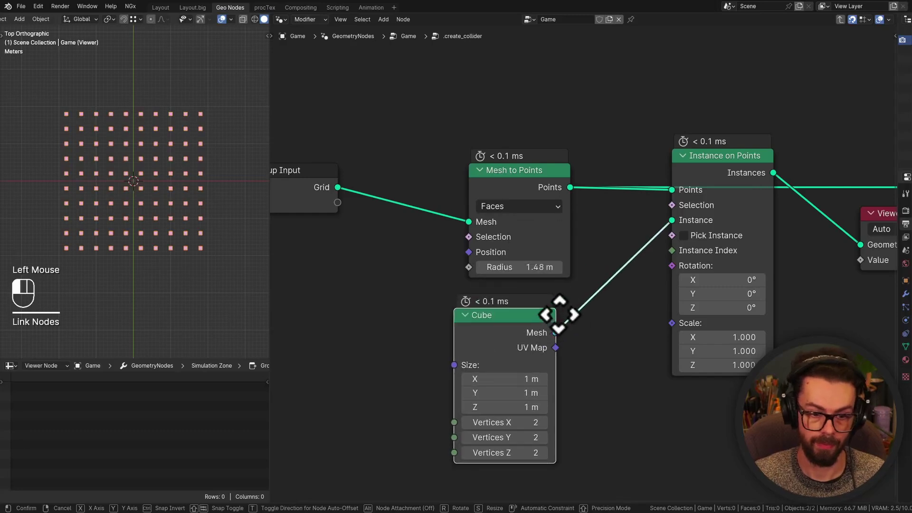
left_click(573, 311)
Step: Move the Instance on Points node close beside Mesh to Points and line up their tops
middle_click_drag(739, 292, 696, 292)
left_click(632, 209)
key("g")
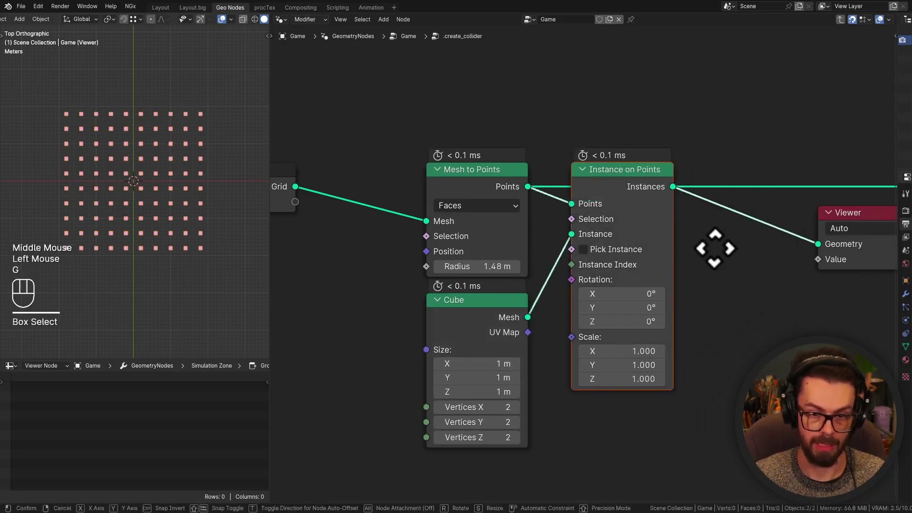
middle_click_drag(717, 252, 656, 245)
Step: Insert a Realize Instances node after Instance on Points, feeding the group's Collider output and the Viewer, and inspect the cubes
key("shift+a")
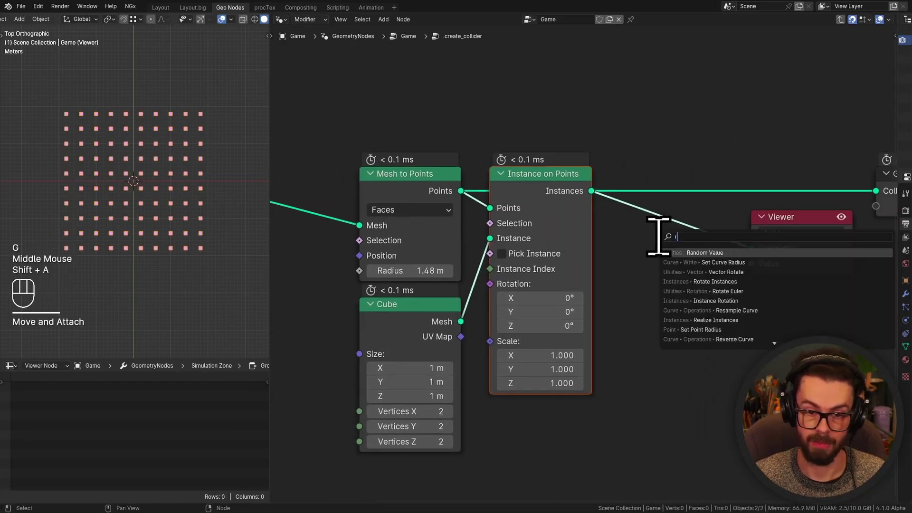
type("realize")
key("Return")
key("g")
middle_click_drag(741, 192, 632, 224)
left_click_drag(607, 199, 784, 228)
middle_click_drag(774, 218, 769, 224)
scroll(662, 224, "down", 2)
middle_click_drag(662, 224, 829, 214)
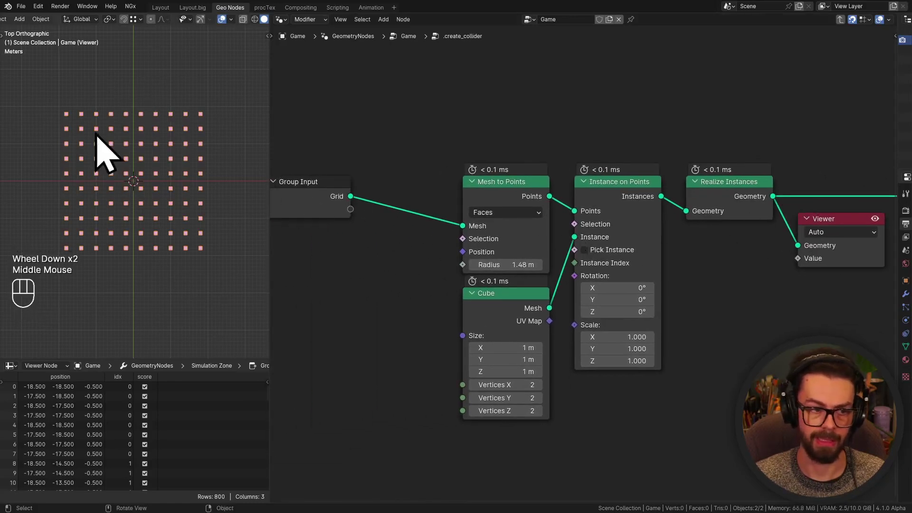
scroll(136, 197, "up", 4)
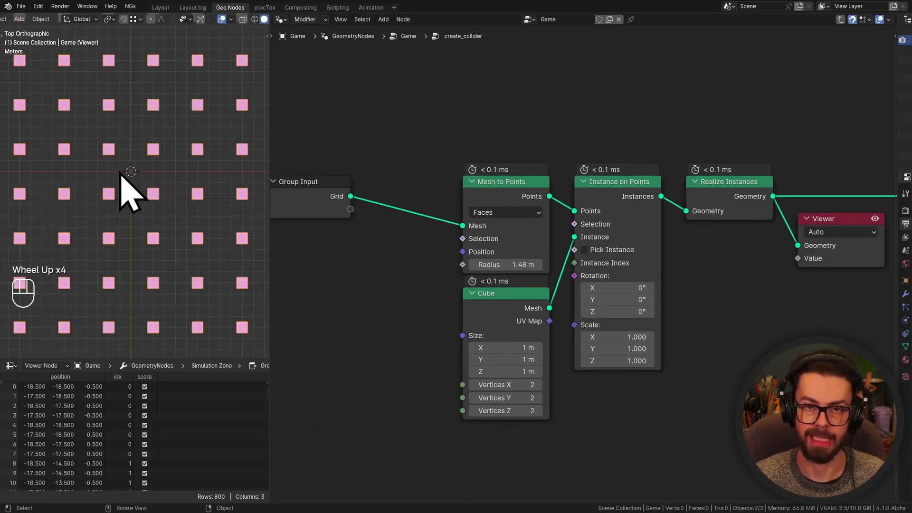
Step: Move the Group Input node far away from Mesh to Points to make room between them
middle_click_drag(456, 267, 435, 197)
left_click(435, 196)
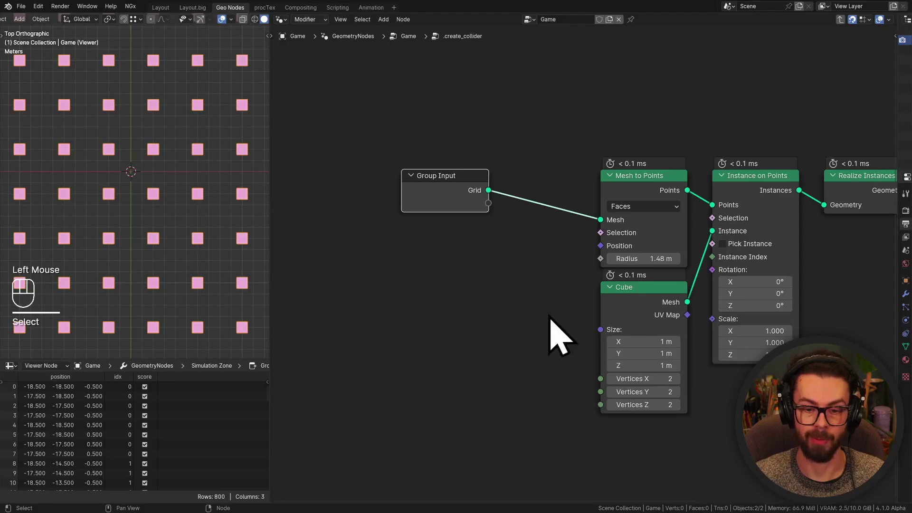
middle_click_drag(539, 314, 675, 224)
left_click(564, 162)
middle_click_drag(564, 162, 587, 157)
key("g")
left_click(447, 243)
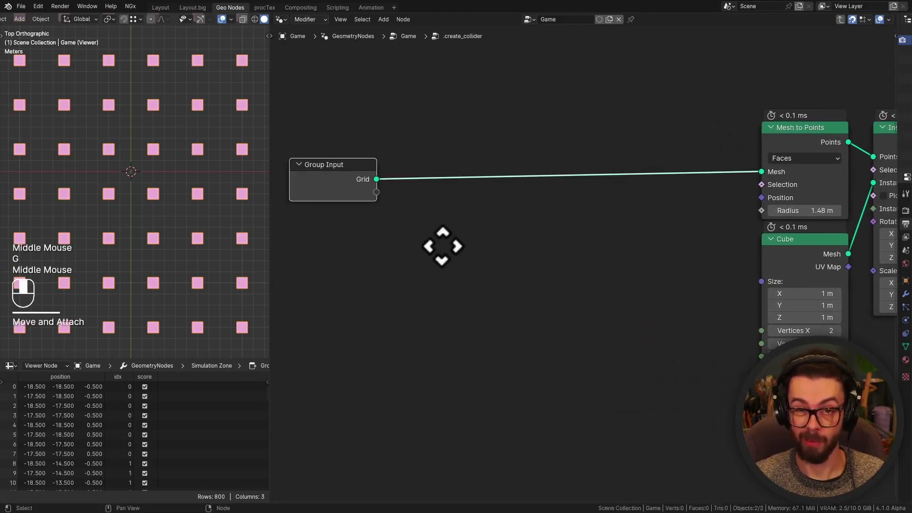
Step: Add a Separate Geometry node fed by the Group Input's Grid and set its domain to Face
middle_click_drag(444, 248, 450, 239)
left_click_drag(395, 181, 512, 290)
type("sepat")
key("Return")
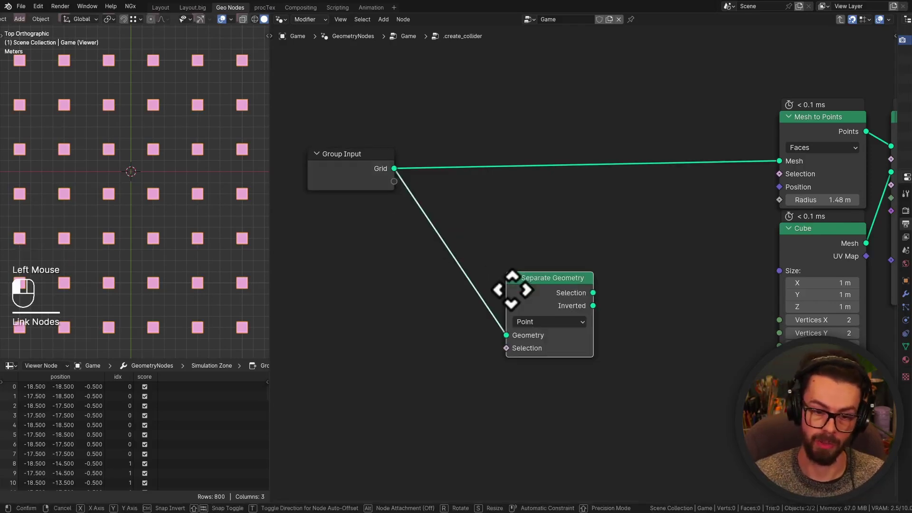
left_click(560, 269)
left_click(561, 259)
key("Escape")
middle_click_drag(562, 323, 546, 282)
scroll(546, 283, "up", 2)
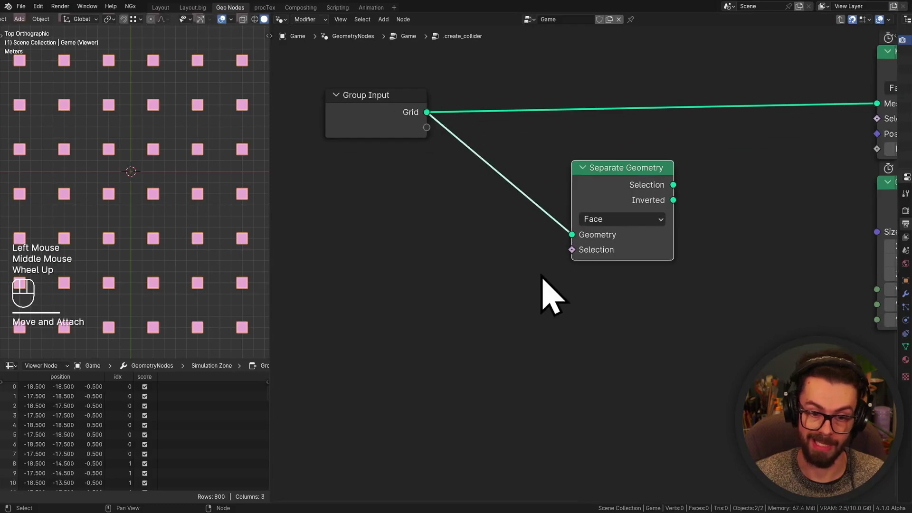
Step: Connect an Index node to the Selection input of Separate Geometry and place it beside that node
left_click_drag(572, 249, 483, 289)
type("index")
key("Return")
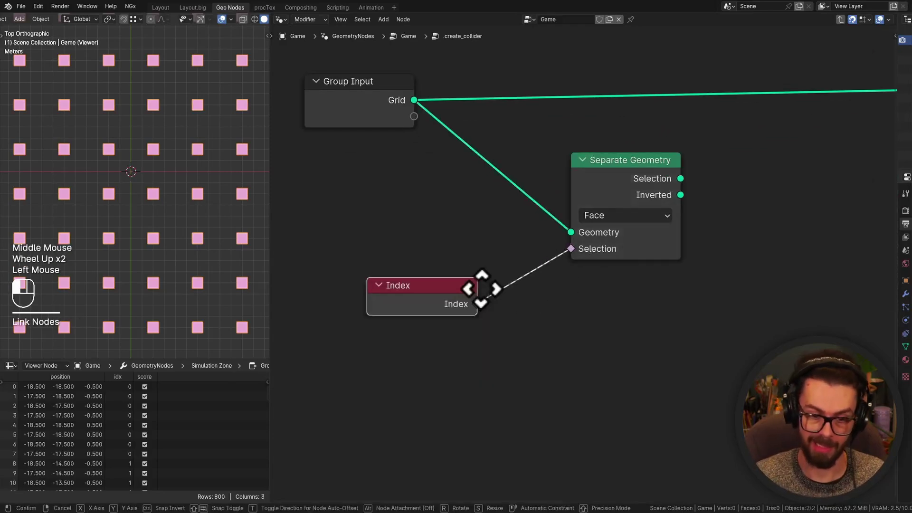
left_click(690, 292)
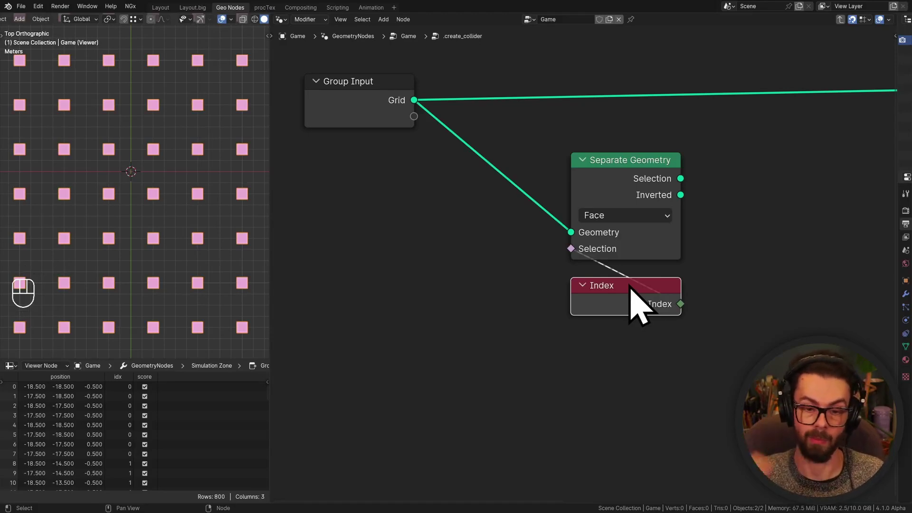
left_click_drag(637, 304, 465, 273)
scroll(565, 276, "up", 2)
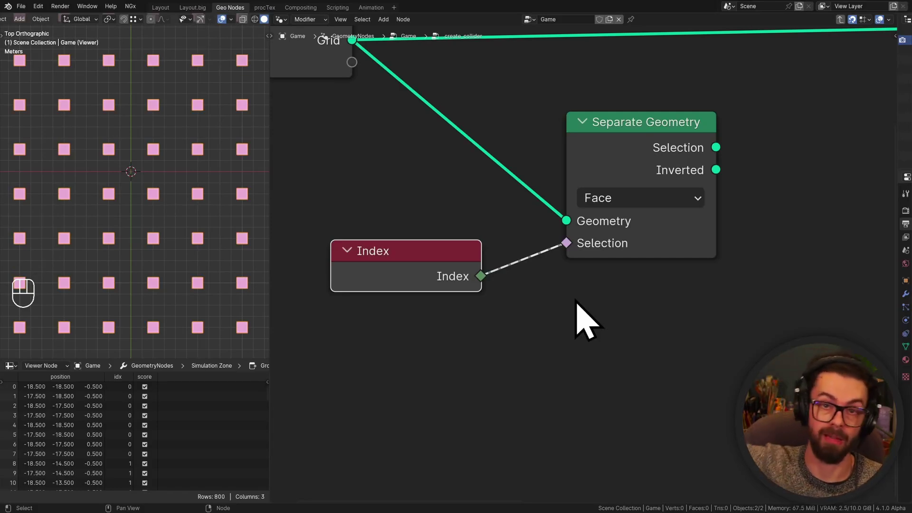
Step: Preview the Selection output of Separate Geometry, followed by its Inverted output, to compare which grid faces each one holds
middle_click_drag(639, 224, 609, 274)
left_click(648, 219, "ctrl+shift")
scroll(115, 232, "down", 4)
scroll(128, 236, "up", 1)
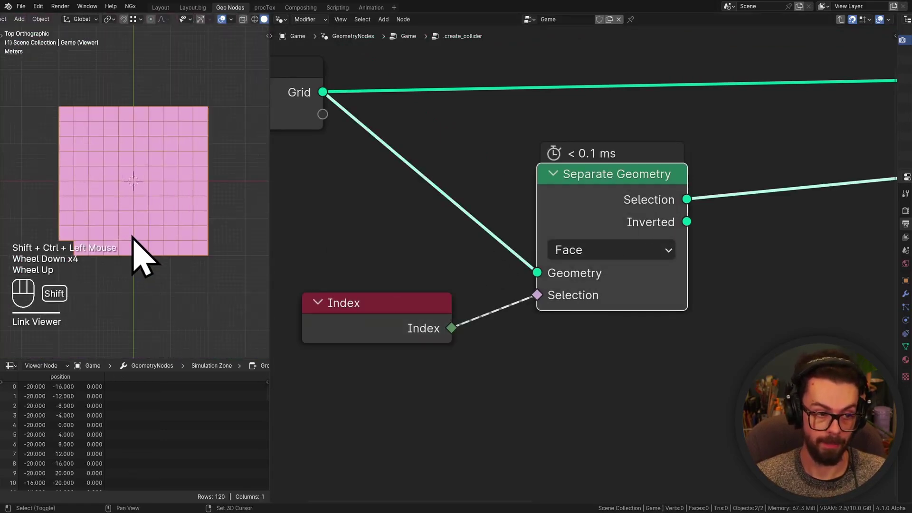
middle_click_drag(128, 236, 140, 212, "shift")
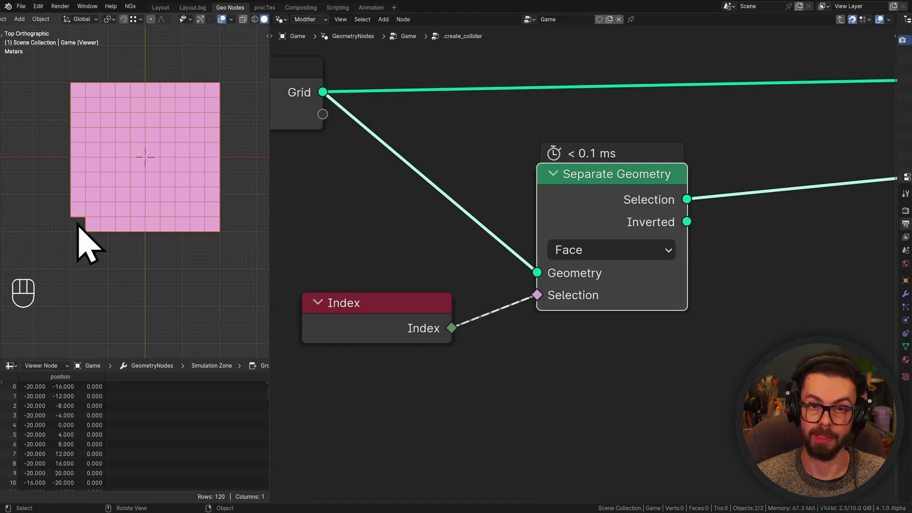
left_click(680, 231, "ctrl+shift")
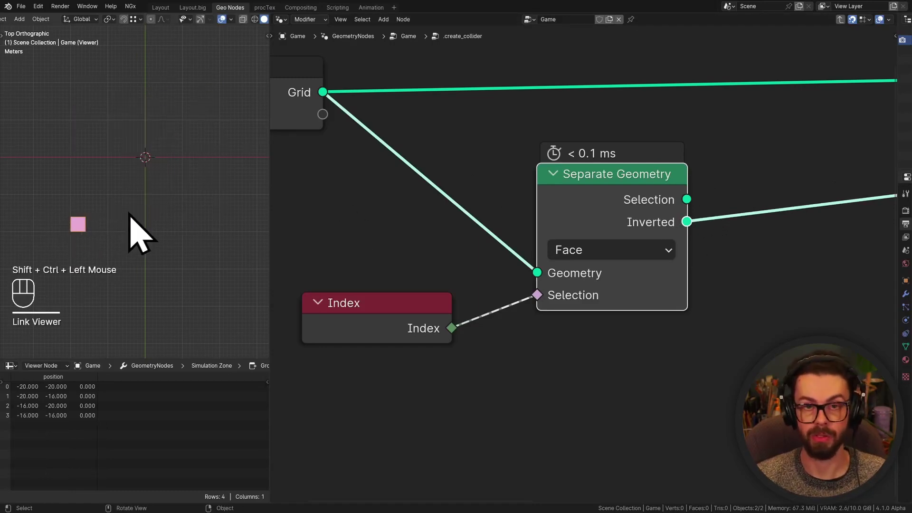
Step: Tuck the Index node directly beneath Separate Geometry and move the pair close to the Group Input
left_click(405, 331)
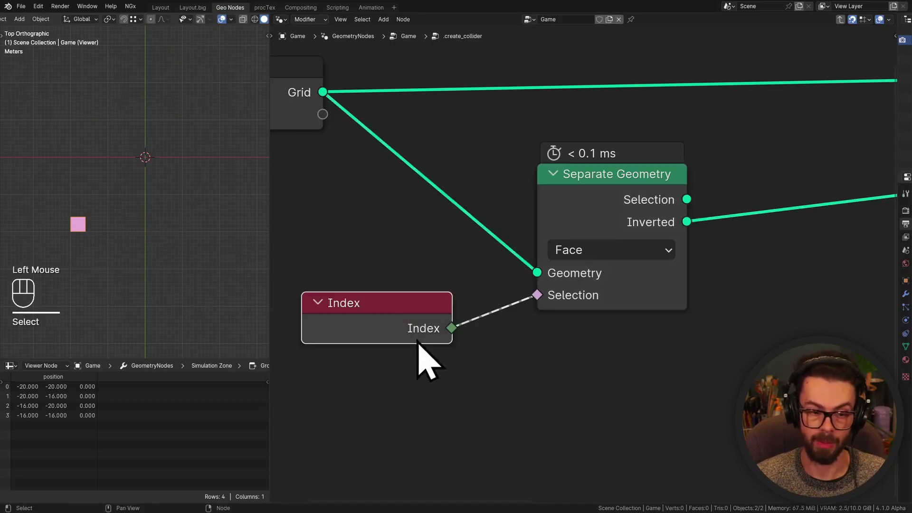
key("g")
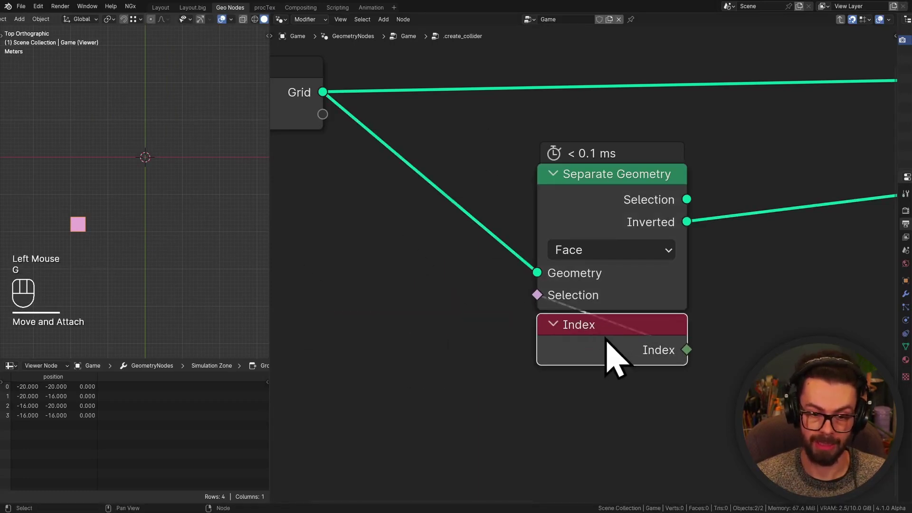
scroll(610, 341, "down", 3)
left_click(602, 303)
key("g")
left_click(601, 238)
left_click_drag(376, 125, 621, 380)
key("g")
left_click(487, 372)
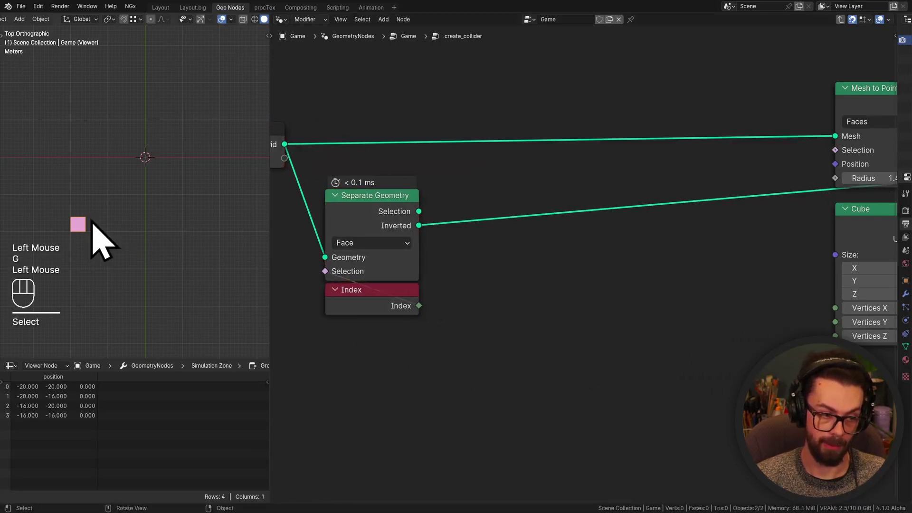
Step: Insert a Bounding Box node after the Inverted output of Separate Geometry, feeding the Viewer
scroll(484, 245, "up", 1)
key("shift+a")
type("bon")
key("Return")
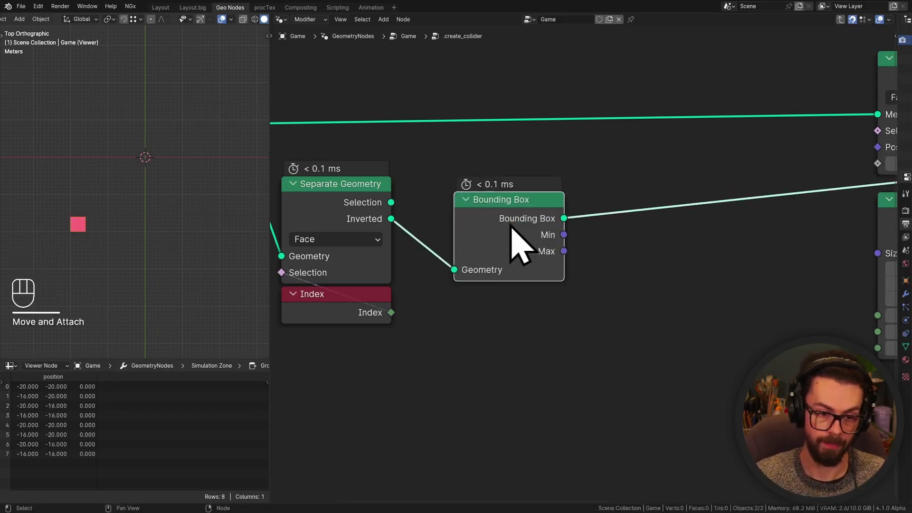
left_click(481, 193)
middle_click_drag(554, 259, 432, 244)
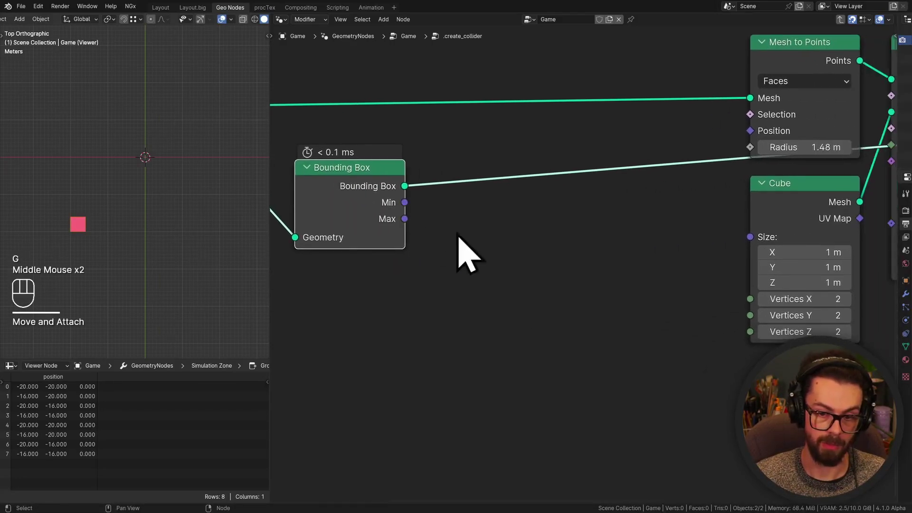
scroll(544, 244, "up", 1)
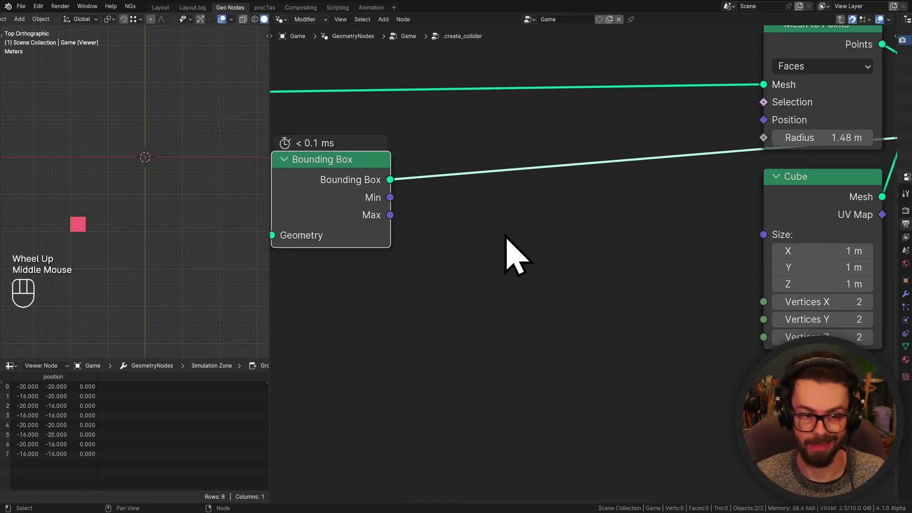
middle_click(468, 240)
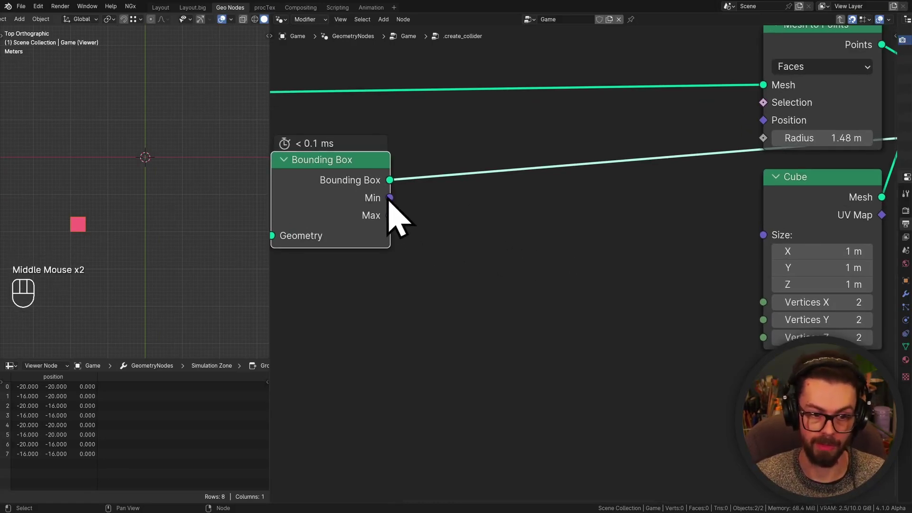
Step: Add a Vector Math node set to Subtract that takes the Bounding Box's Min away from its Max, and place it next to Bounding Box
left_click_drag(390, 216, 504, 224)
type("sub")
key("Return")
left_click(499, 224)
left_click_drag(390, 198, 525, 292)
left_click_drag(529, 227, 443, 175)
Step: Feed the Subtract vector into the Cube's Size and preview the resulting cube from a low angle
left_click_drag(543, 180, 764, 236)
middle_click_drag(778, 254, 693, 266)
left_click(741, 227, "ctrl+shift")
middle_click_drag(148, 208, 153, 149)
scroll(113, 179, "up", 4)
scroll(159, 198, "up", 2)
middle_click_drag(112, 179, 160, 157, "shift")
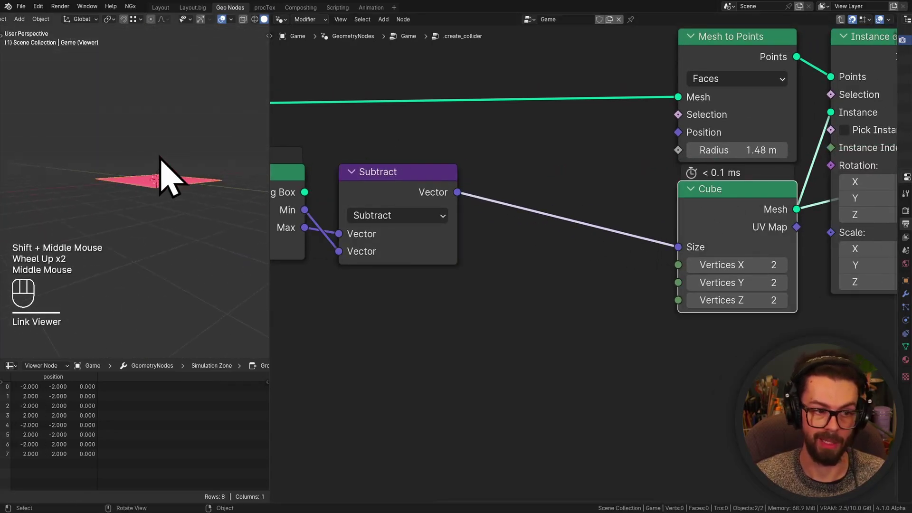
Step: Duplicate Subtract onto the link before the Cube, switch the copy to Add, and set its Z value to 2
middle_click_drag(493, 220, 577, 219)
left_click(519, 184)
key("shift+d")
left_click(672, 183)
scroll(644, 216, "up", 1, "ctrl")
mouse_move(637, 301)
left_mouse_down("shift")
mouse_move(665, 301)
mouse_move(642, 302)
left_mouse_up("shift")
left_click(642, 303, "shift")
key("Return")
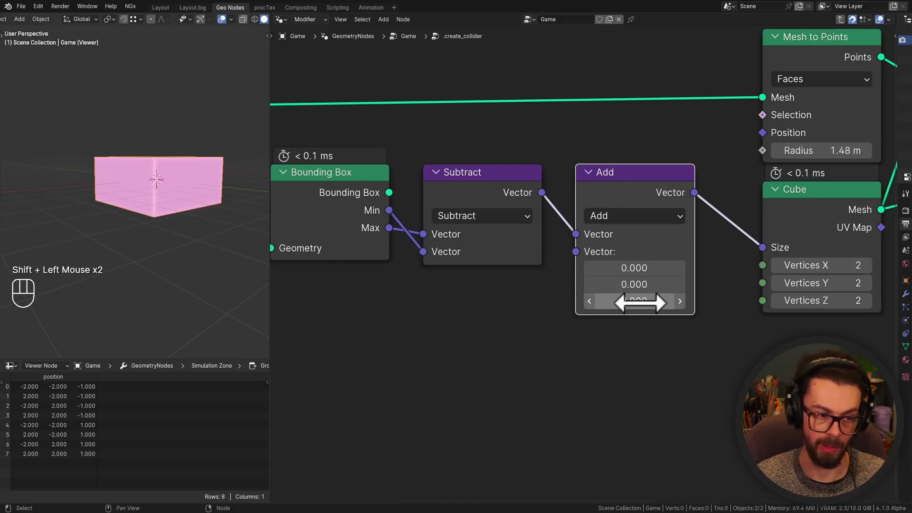
Step: Try Z values of 0.01 and 4.91 on the Add node while viewing the cube, and return it to 2
middle_click_drag(157, 183, 147, 209)
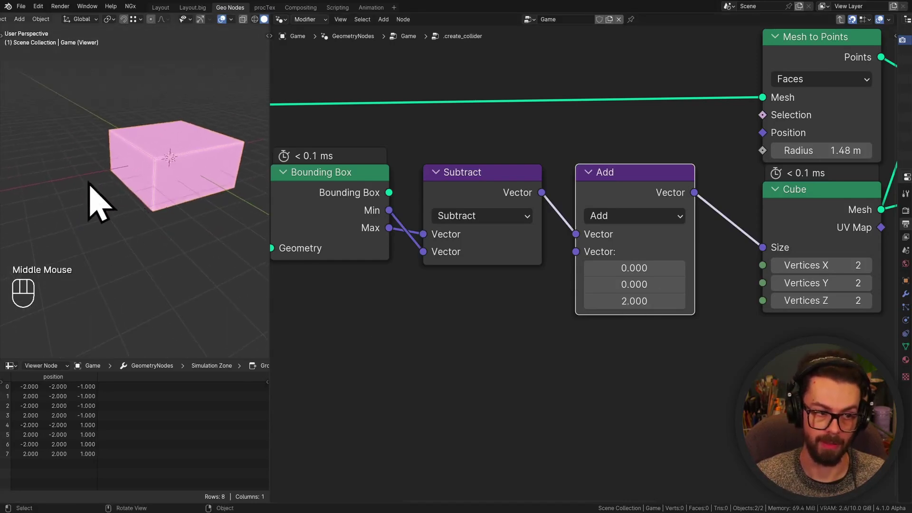
middle_click_drag(92, 198, 98, 182)
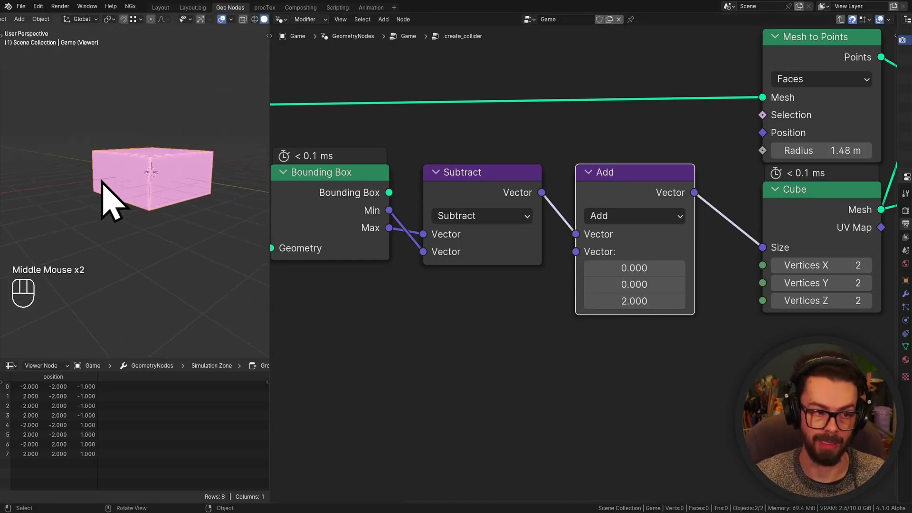
left_click(618, 300)
type(".01")
key("Return")
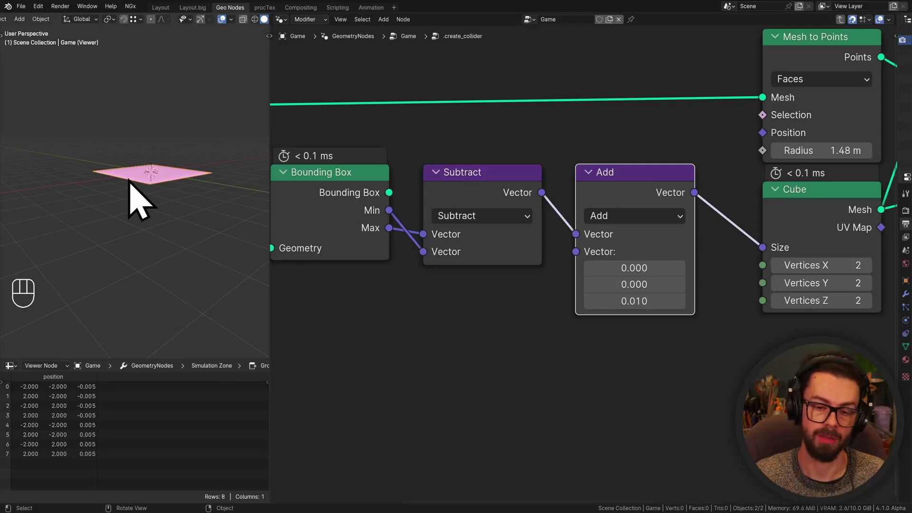
left_click_drag(596, 300, 634, 303)
left_click(634, 302)
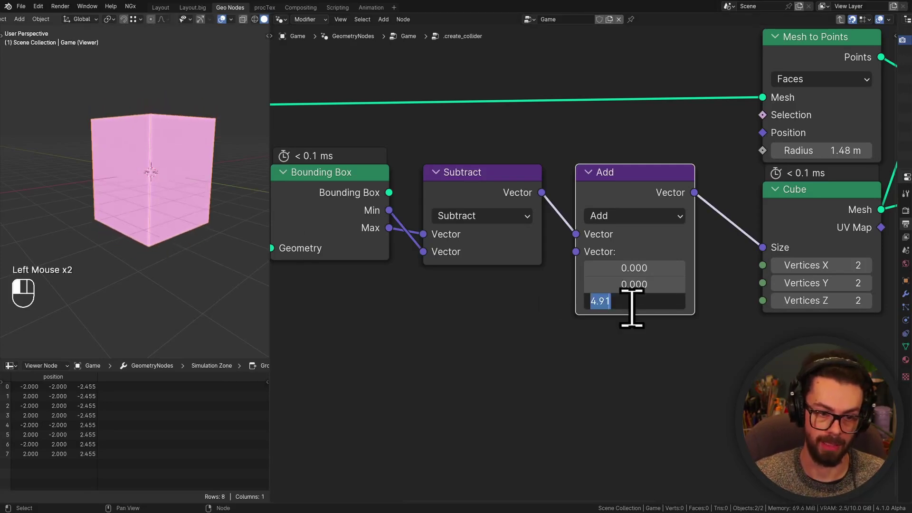
type("2")
key("Return")
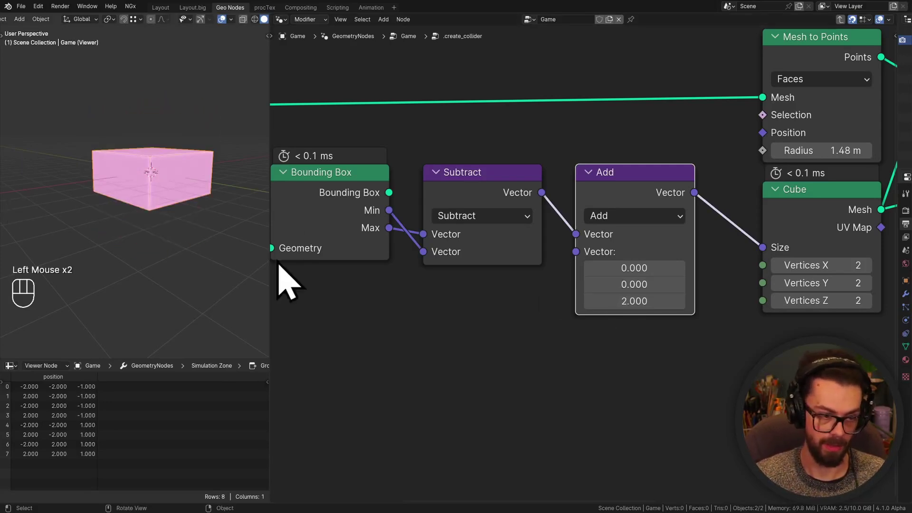
Step: Move the chain from Separate Geometry to Add close against the Cube, aligned with its top, and save the file
scroll(651, 212, "down", 2)
middle_click_drag(635, 210, 718, 212, "shift")
scroll(561, 228, "down", 2)
left_click_drag(424, 178, 764, 340)
key("g")
left_click(768, 346)
key("ctrl+s")
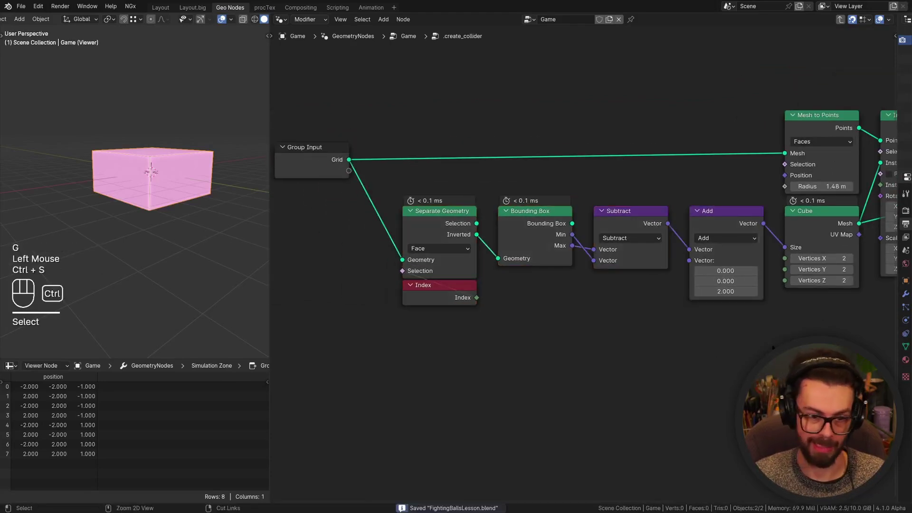
Step: Replace the old Viewer with one on Realize Instances, save the file, and view the cubes from above
scroll(770, 350, "down", 2)
middle_click_drag(770, 349, 692, 320)
left_click(761, 195)
key("x")
key("ctrl+s")
left_click(703, 162, "ctrl+shift")
middle_click_drag(224, 195, 163, 259)
scroll(176, 255, "down", 4)
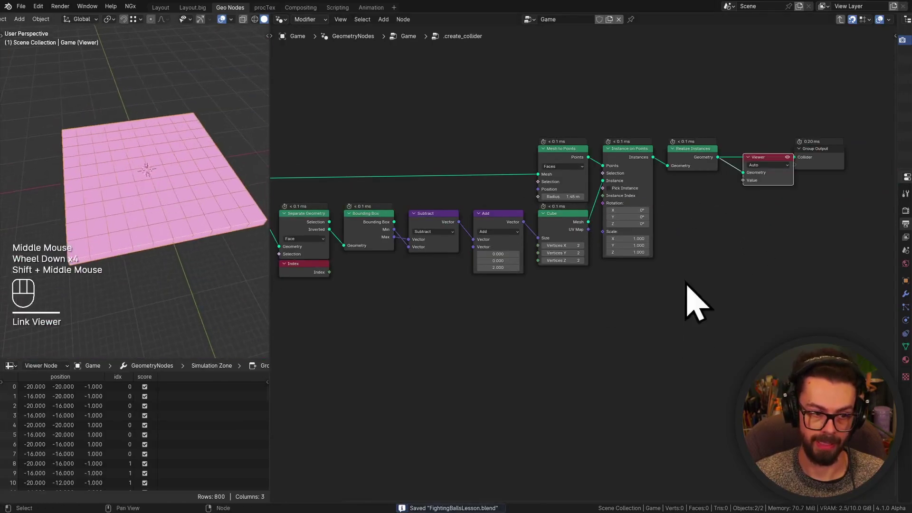
Step: Add a Named Attribute node beneath Realize Instances
middle_click_drag(609, 290, 543, 280, "shift")
key("shift+a")
left_click(667, 235)
type("na")
key("Return")
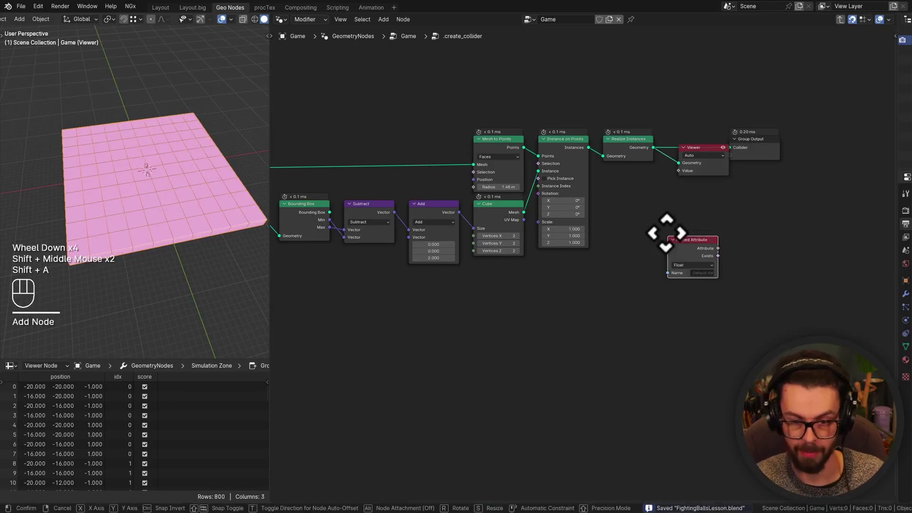
left_click(610, 162)
Step: Set the Named Attribute to the Boolean score attribute, preview it on the cubes, and align the node under Realize Instances
left_click(647, 201)
type("sc")
left_click(665, 219)
left_click(646, 188, "ctrl+shift")
middle_click_drag(230, 209, 153, 195)
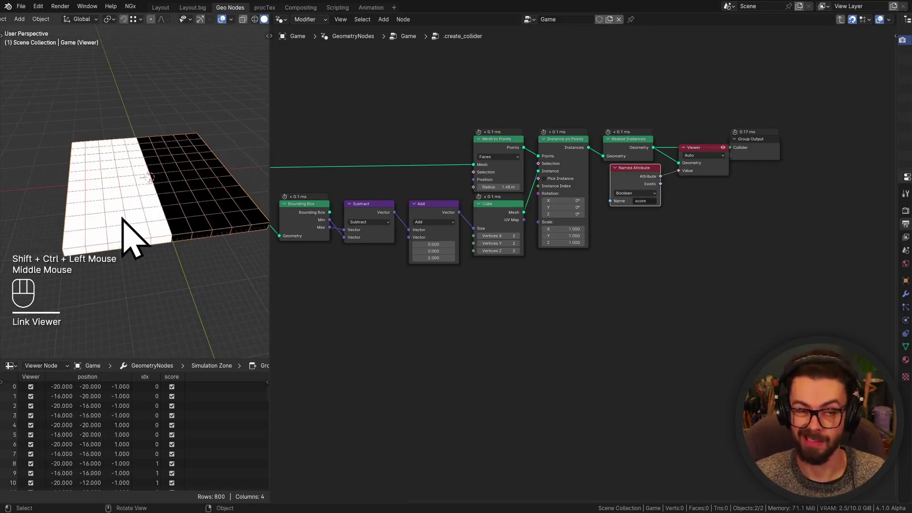
key("g")
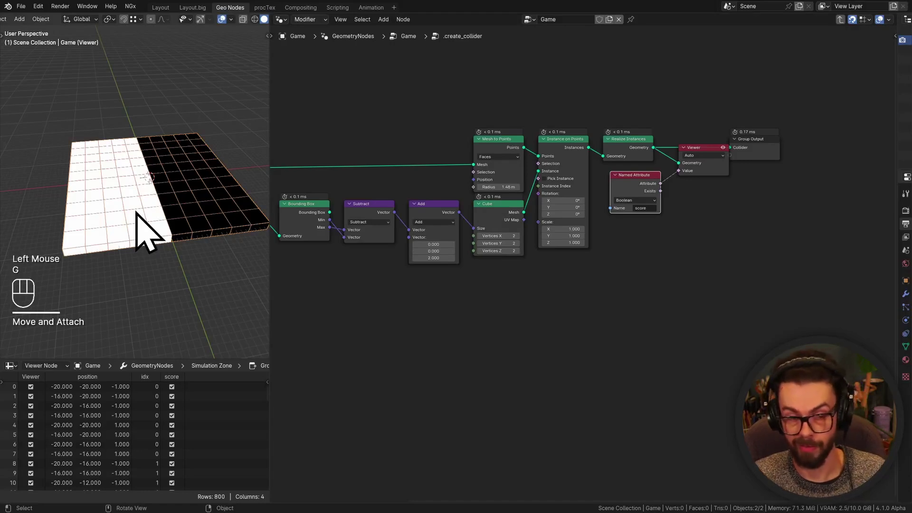
left_click(627, 183)
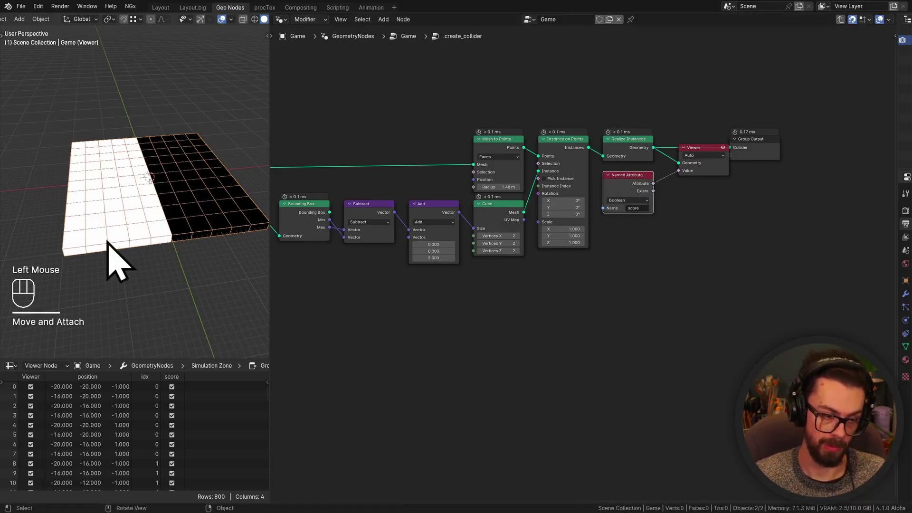
Step: Delete the Named Attribute and Viewer nodes, and preview the Group Input's Grid output instead
left_click_drag(625, 211, 735, 169)
key("x")
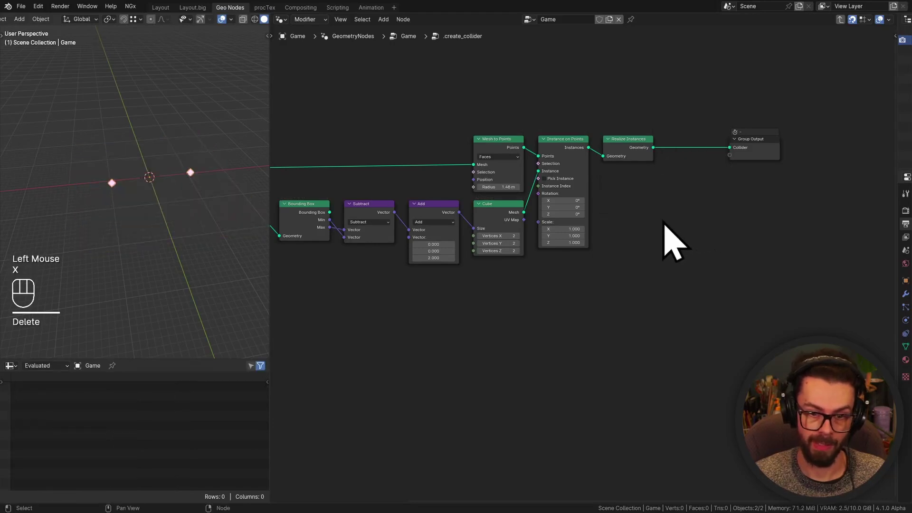
middle_click_drag(433, 220, 525, 220)
middle_click_drag(233, 186, 347, 173)
left_click(342, 157, "ctrl+shift")
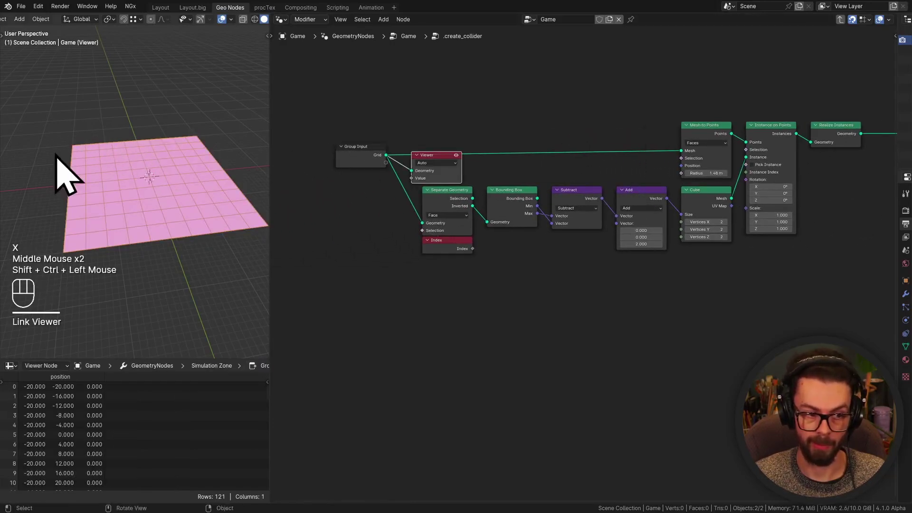
left_click(354, 152)
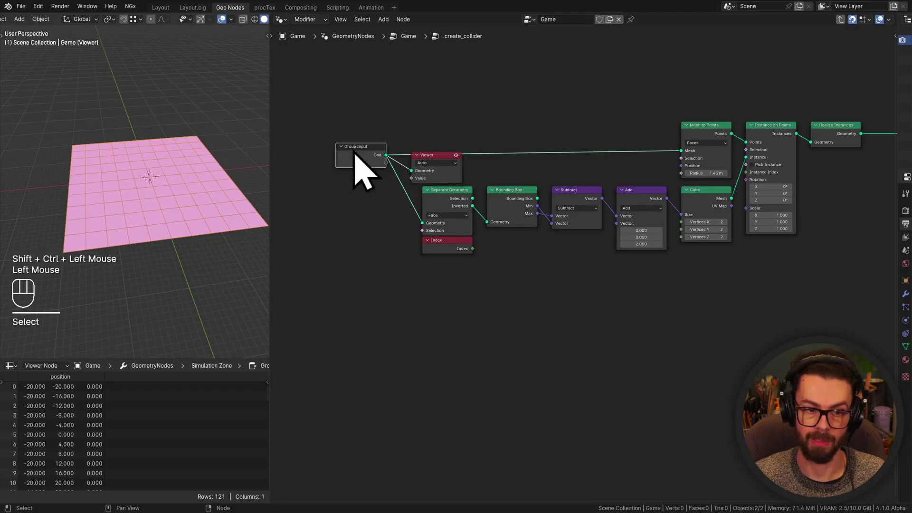
Step: Duplicate the Group Input and its Viewer and place the copies in the empty space below the existing nodes
middle_click_drag(354, 152, 337, 117, "shift")
left_click_drag(333, 78, 440, 152)
key("shift+d")
middle_click_drag(693, 319, 664, 269, "shift")
scroll(665, 269, "down", 2)
left_click(665, 269)
middle_click_drag(564, 239, 565, 262)
Step: Frame the upper nodes from Group Input to Realize Instances and label the frame CREATE GRID COLLIDER
left_click_drag(338, 62, 764, 261)
key("ctrl+j")
left_click_drag(573, 98, 561, 77)
left_click(546, 82)
left_click(548, 81)
key("F2")
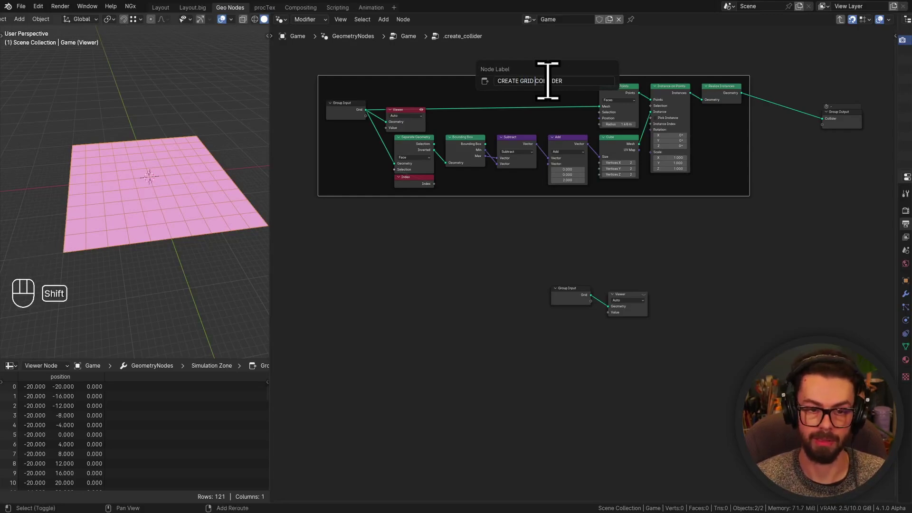
key("Return")
Step: Activate the duplicated Viewer and move the lower Group Input farther away from it to make room between them
middle_click_drag(602, 228, 643, 181)
left_click(652, 220)
scroll(638, 238, "up", 2)
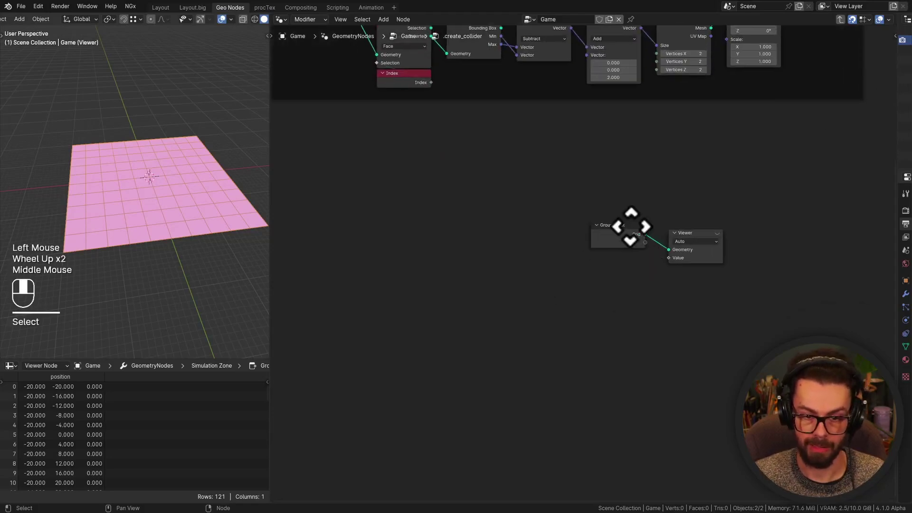
middle_click_drag(638, 238, 693, 261)
left_click(672, 244)
left_click(550, 234)
key("g")
left_click(447, 226)
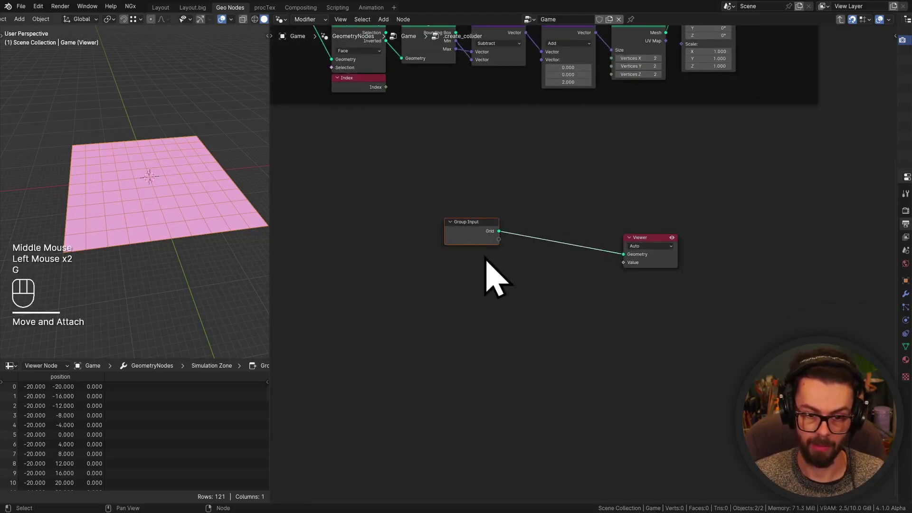
scroll(651, 229, "up", 4)
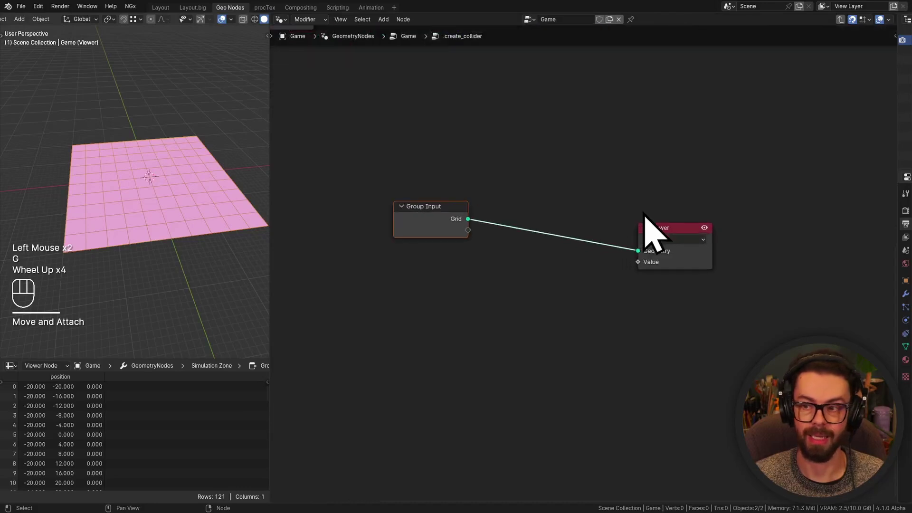
Step: Move the Viewer farther from the lower Group Input to widen the gap for more nodes
middle_click_drag(644, 229, 645, 202, "shift")
left_click_drag(645, 147, 762, 246)
key("g")
left_click(834, 224)
scroll(678, 240, "up", 3)
middle_click_drag(679, 240, 577, 212)
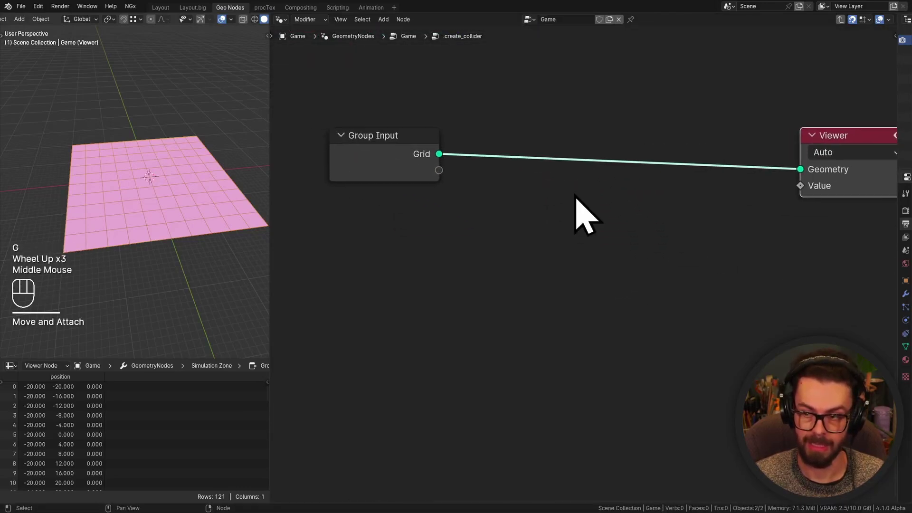
Step: Insert a Separate Geometry node on the link between the Group Input's Grid output and the Viewer
key("shift+a")
type("de")
key("BackSpace")
key("BackSpace")
type("separ")
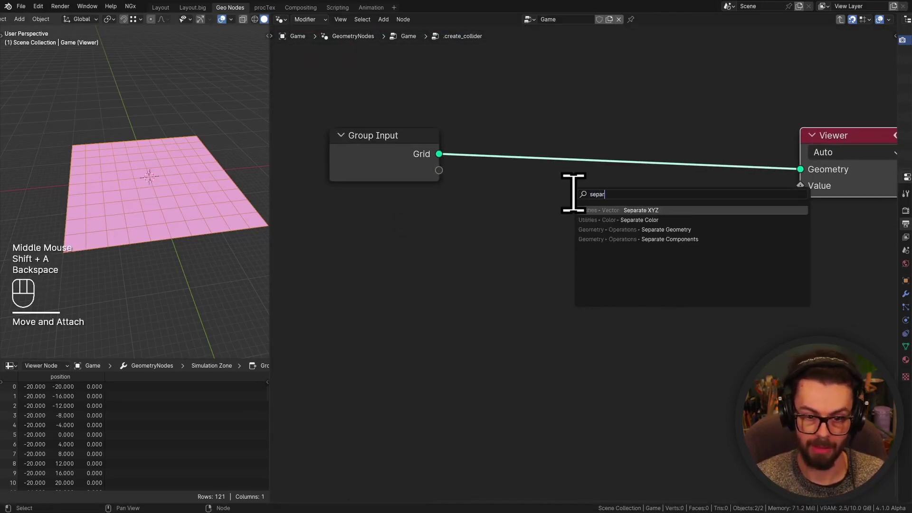
key("Down")
key("Down")
key("Return")
left_click(585, 193)
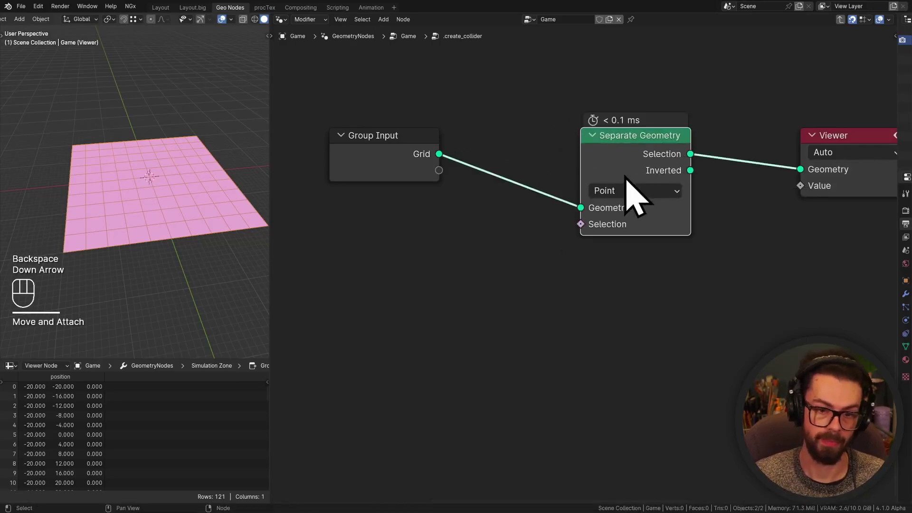
Step: Set the Separate Geometry node's domain to Edge
scroll(626, 179, "up", 1)
middle_click_drag(626, 179, 675, 172)
middle_click_drag(153, 193, 146, 148, "shift")
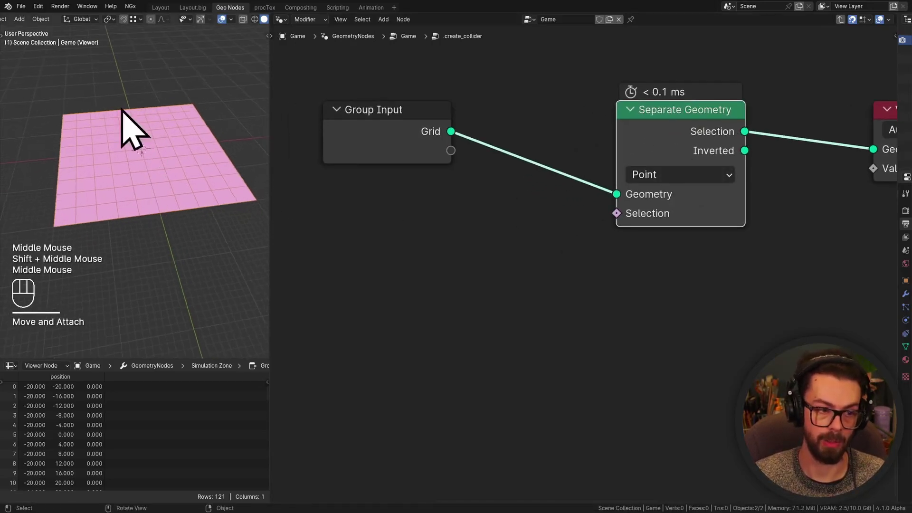
left_click(713, 175)
left_click(691, 238)
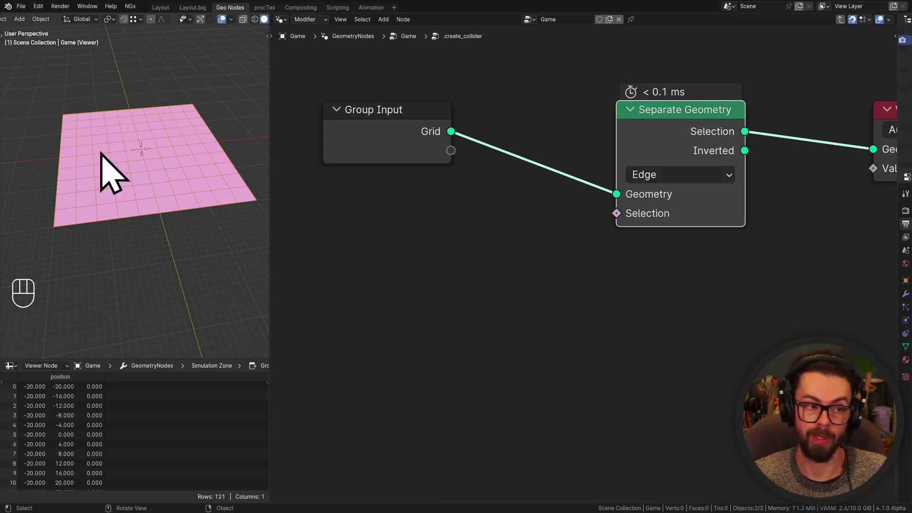
Step: Add an Edge Neighbors node and place it below the Group Input
middle_click_drag(159, 168, 175, 192)
scroll(137, 187, "up", 2)
key("shift+a")
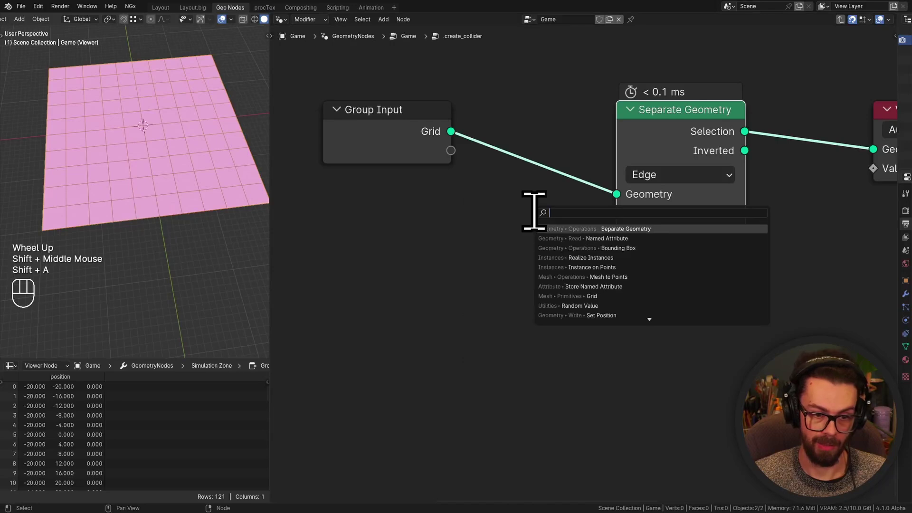
type("edge ne")
key("Return")
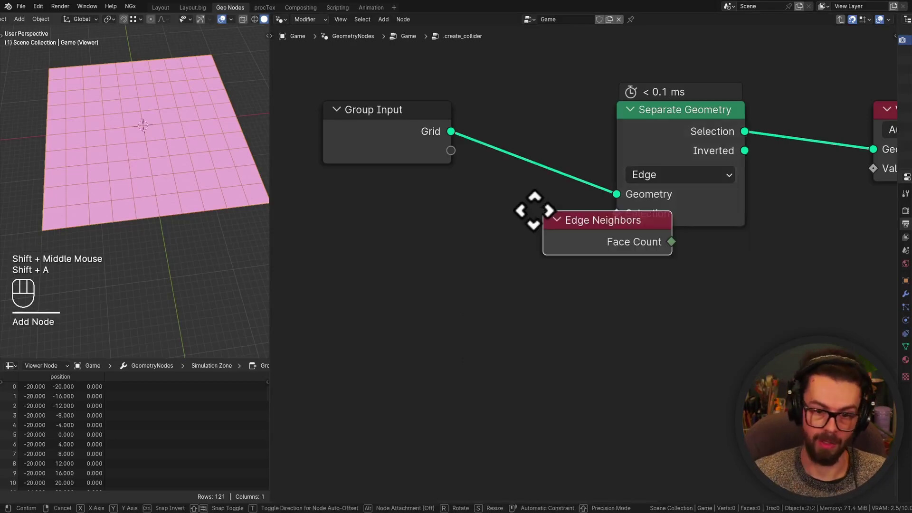
left_click(328, 219)
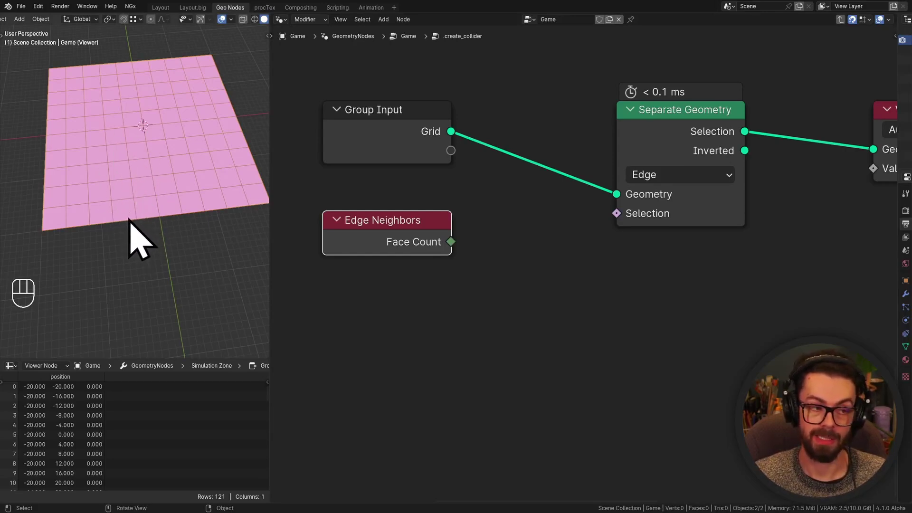
Step: Connect Face Count to a new integer Equal node and feed its Result into Separate Geometry's Selection
left_click_drag(451, 242, 489, 244)
type("eq")
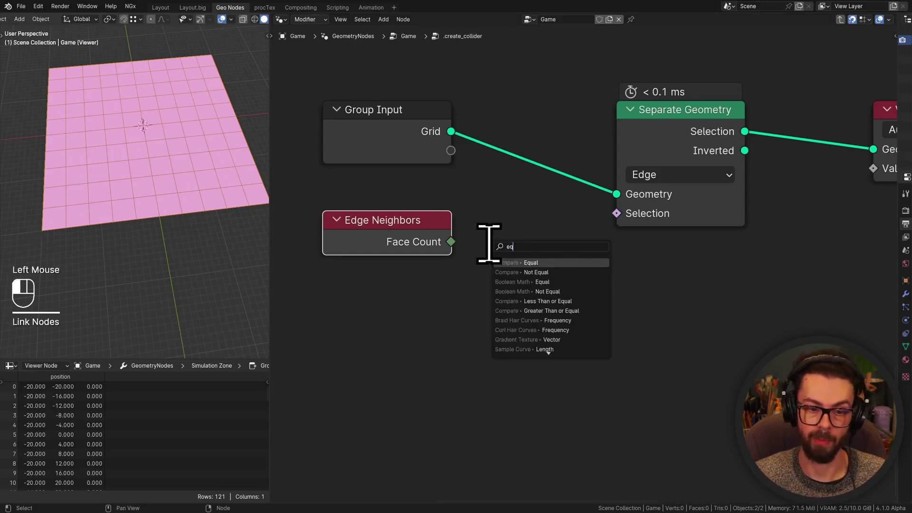
key("Return")
left_click(483, 242)
left_click_drag(598, 242, 625, 217)
Step: Set the Equal node's B value to 1 and place the Group Input directly above the Equal node
left_click(584, 326)
left_click(372, 119)
key("g")
left_click(583, 326)
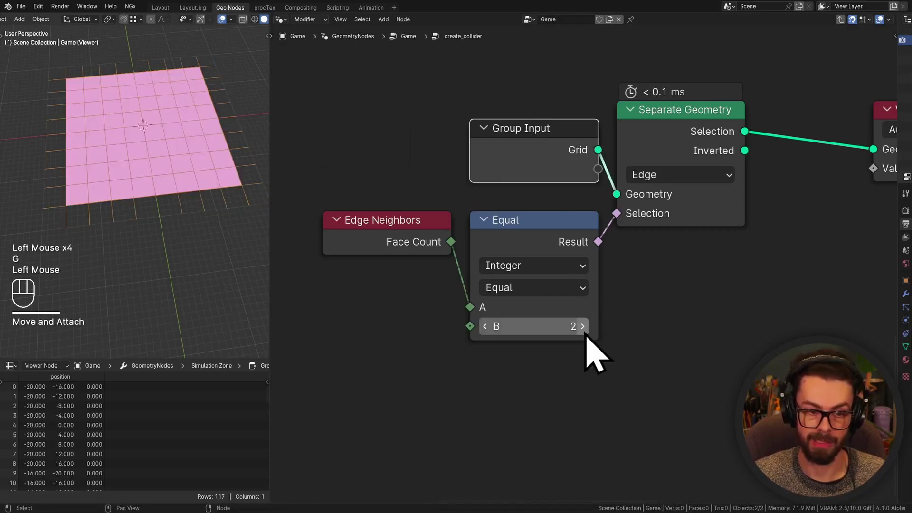
left_click(483, 327)
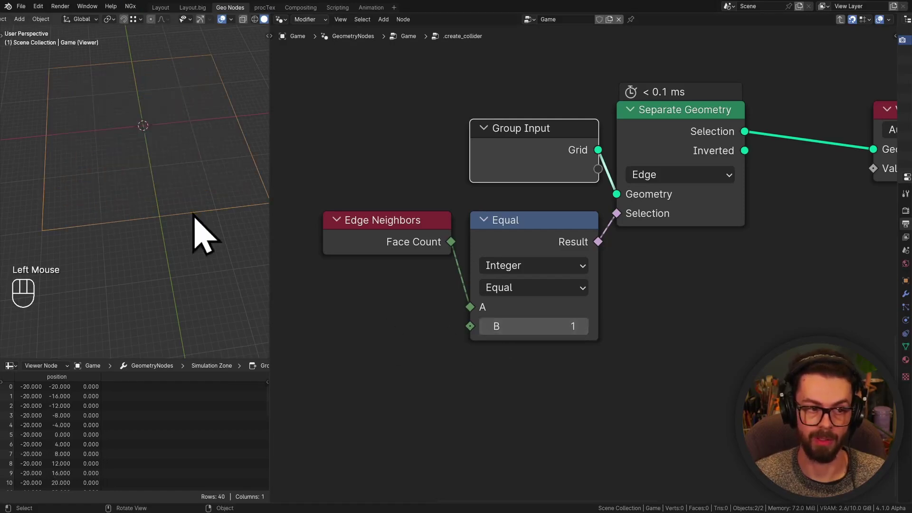
Step: Move the Group Input, Edge Neighbors, Equal and Separate Geometry nodes together away from the Viewer to make room
left_click_drag(680, 110, 704, 135)
scroll(672, 163, "down", 2)
left_click_drag(406, 124, 684, 294)
key("g")
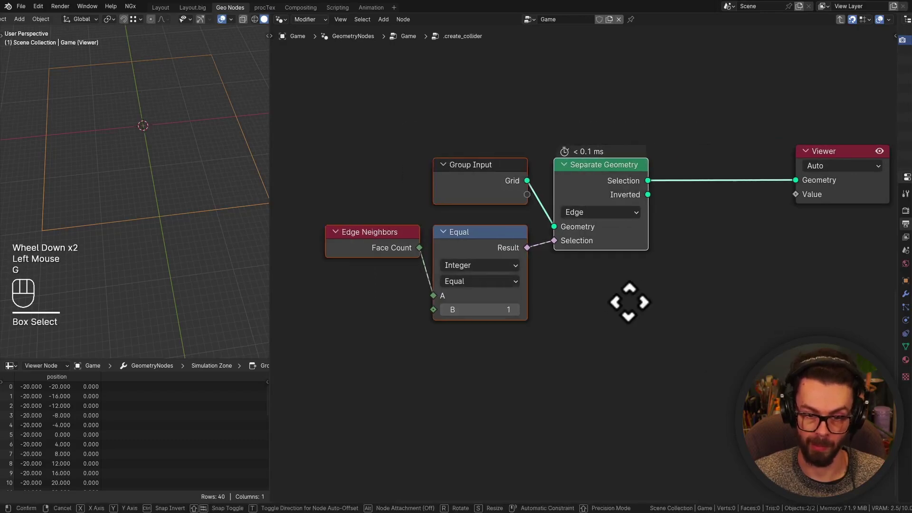
left_click(546, 326)
Step: Insert a Mesh to Curve node between Separate Geometry's Selection output and the Viewer
middle_click_drag(632, 234, 640, 230)
key("shift+a")
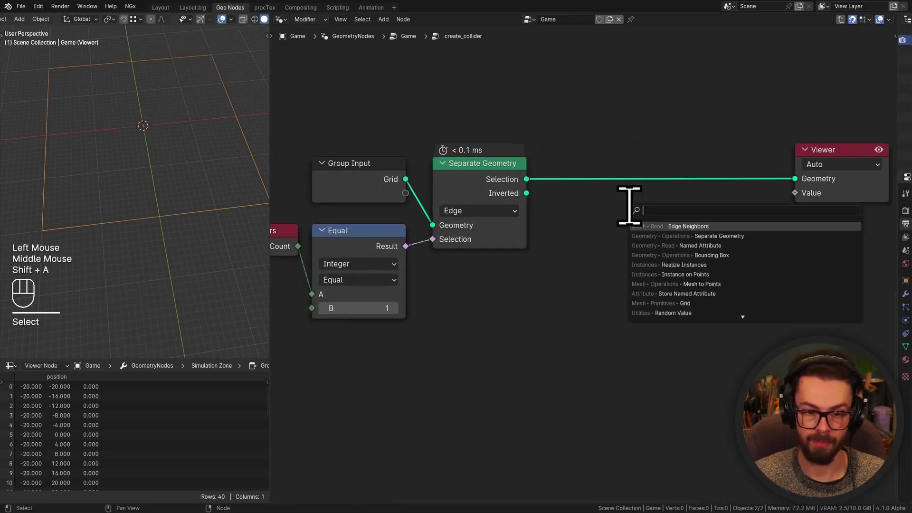
type("mesh to c")
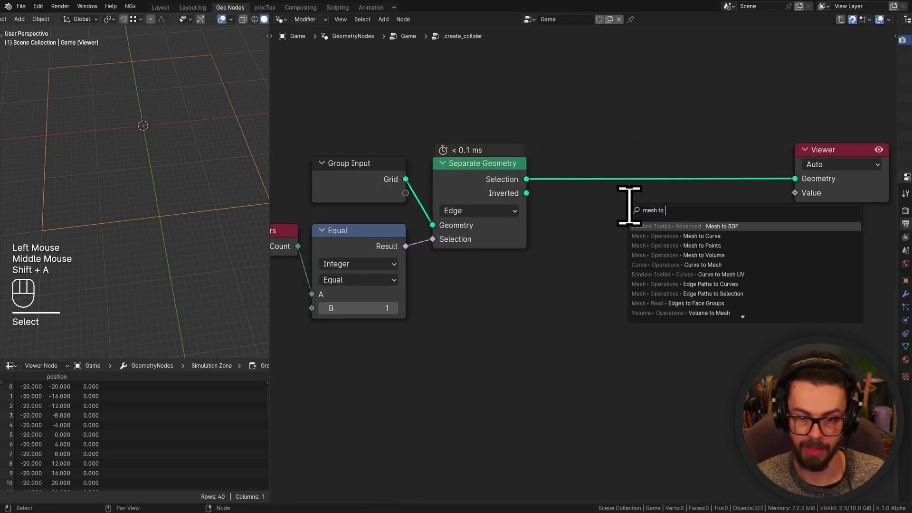
key("Return")
left_click(625, 153)
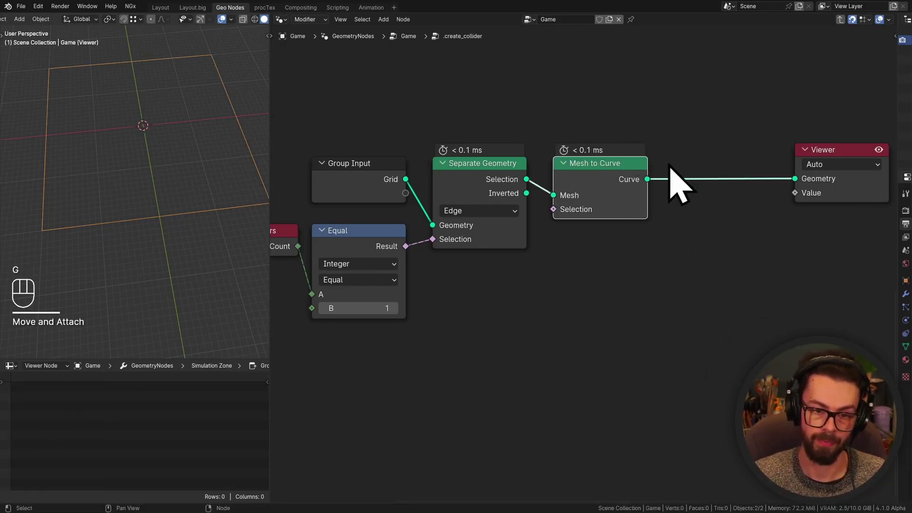
Step: Insert a Curve to Mesh node between Mesh to Curve and the Viewer
key("g")
key("shift+a")
type("to me")
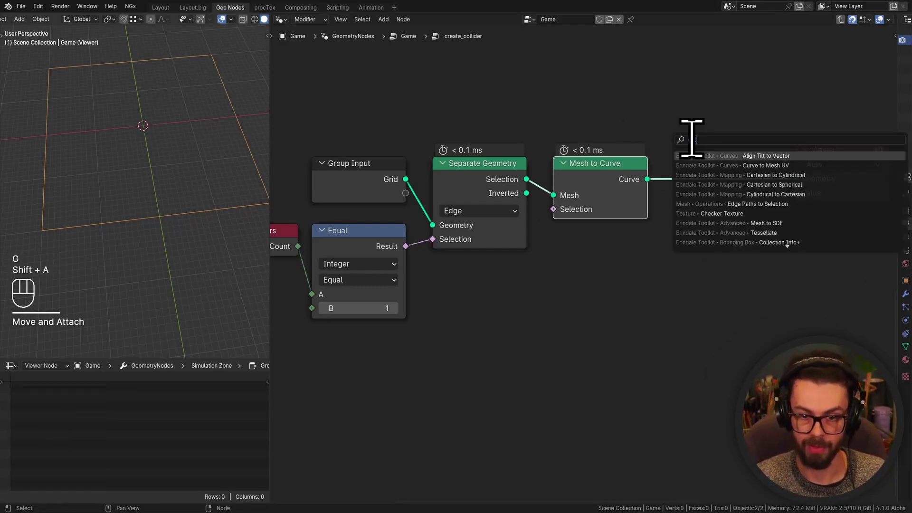
key("ctrl+BackSpace")
key("ctrl+BackSpace")
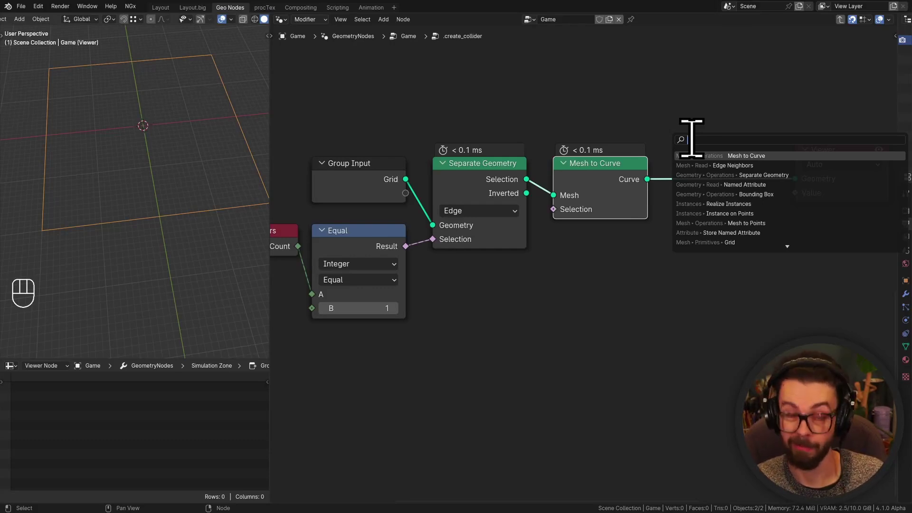
type("curve to mesh")
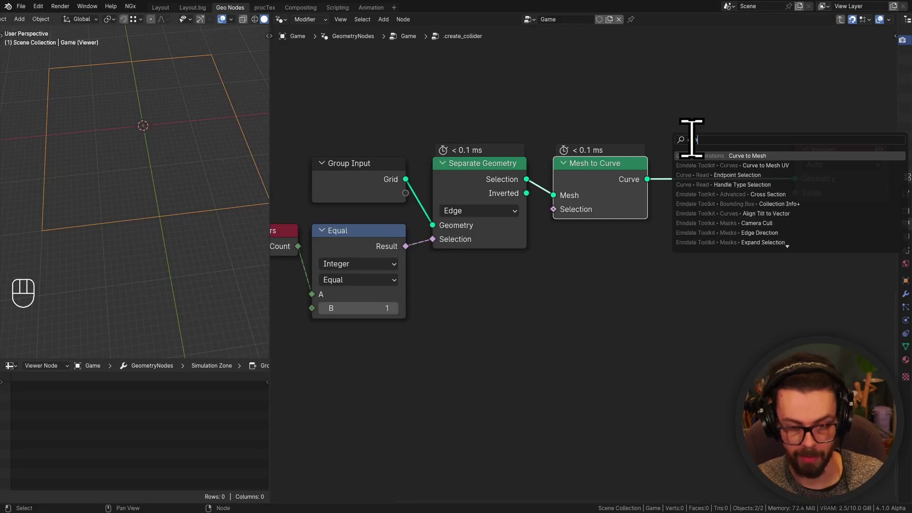
key("Return")
left_click(701, 169)
Step: Add a Curve Line node feeding Curve to Mesh's Profile Curve and place it below Mesh to Curve
left_click_drag(674, 209, 611, 263)
type("cl")
key("Return")
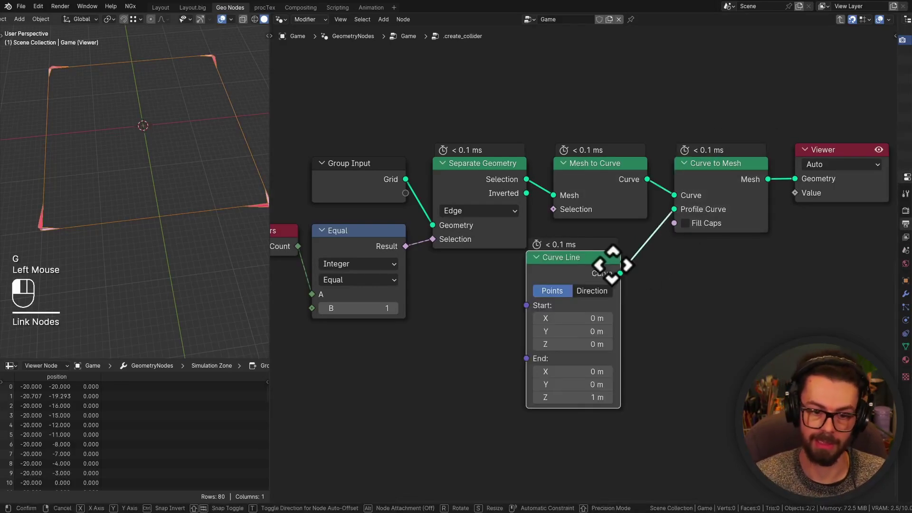
left_click(653, 271)
Step: Set the Curve Line's start Y to -1 m, end Y to 1 m and end Z to 0 m, and inspect the walls
middle_click_drag(653, 272, 598, 218, "shift")
scroll(164, 176, "up", 2)
middle_click_drag(164, 177, 244, 173, "shift")
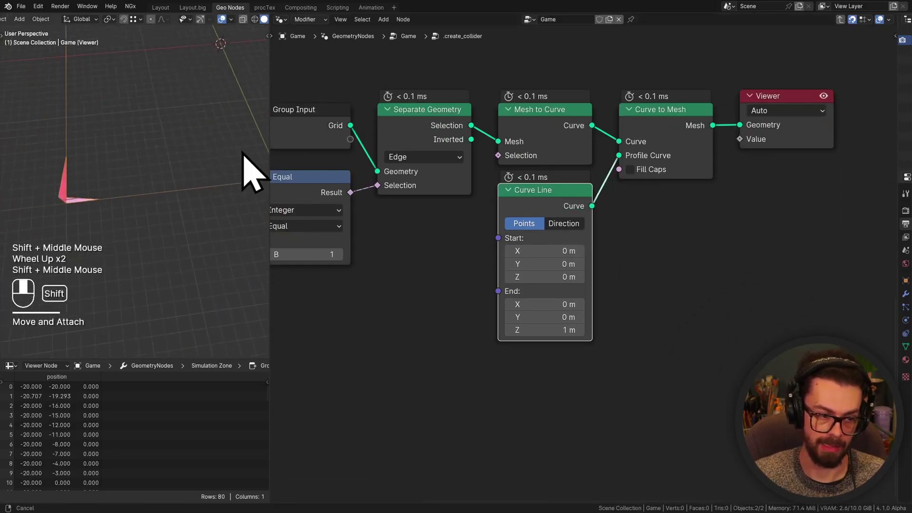
left_click(578, 264)
type("-1")
key("Tab")
key("Tab")
key("Tab")
type("1")
key("Tab")
type("0")
key("Return")
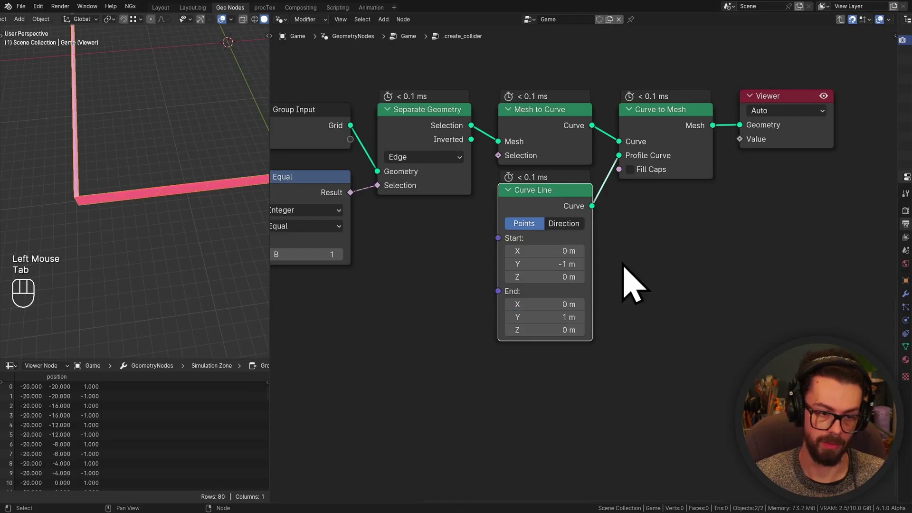
middle_click_drag(224, 205, 250, 153)
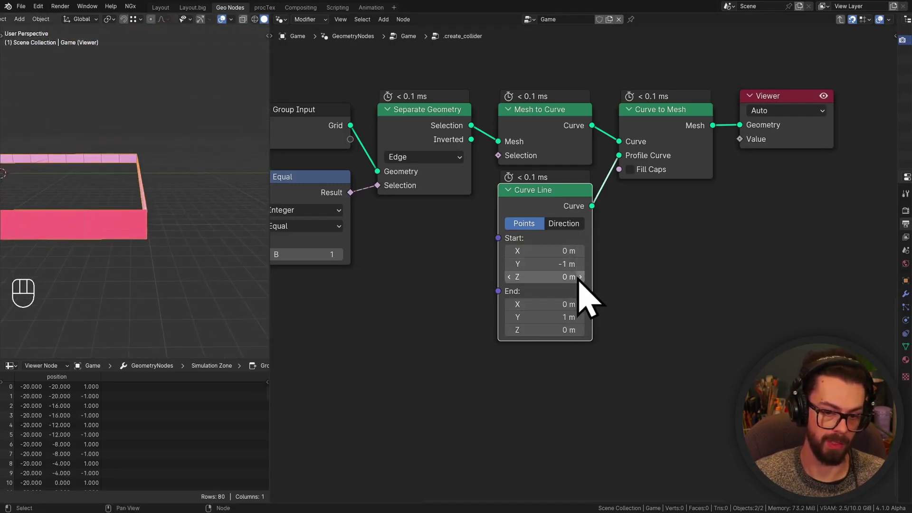
middle_click_drag(218, 271, 97, 274)
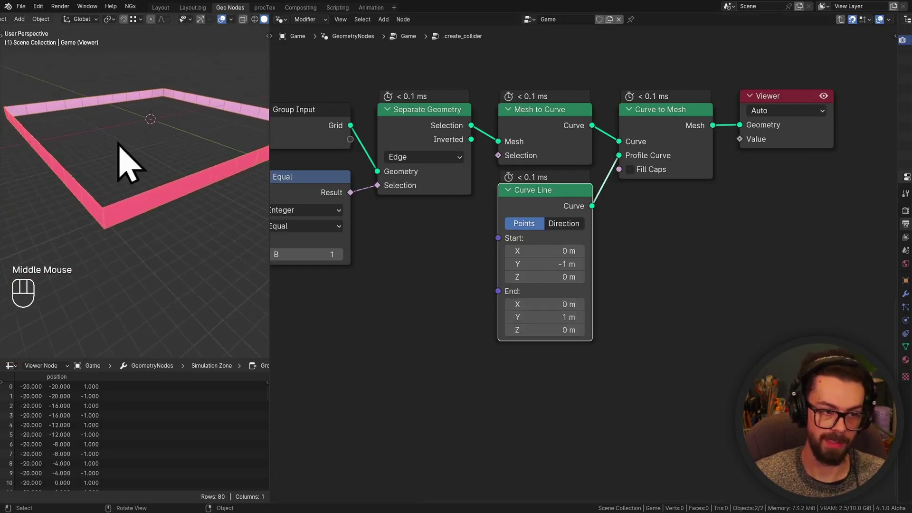
Step: Frame the lower nodes from Edge Neighbors to Curve to Mesh and label the frame CREATE BOUNDS
scroll(618, 209, "down", 1)
middle_click_drag(323, 95, 448, 190)
scroll(448, 191, "down", 2)
left_click_drag(366, 173, 690, 356)
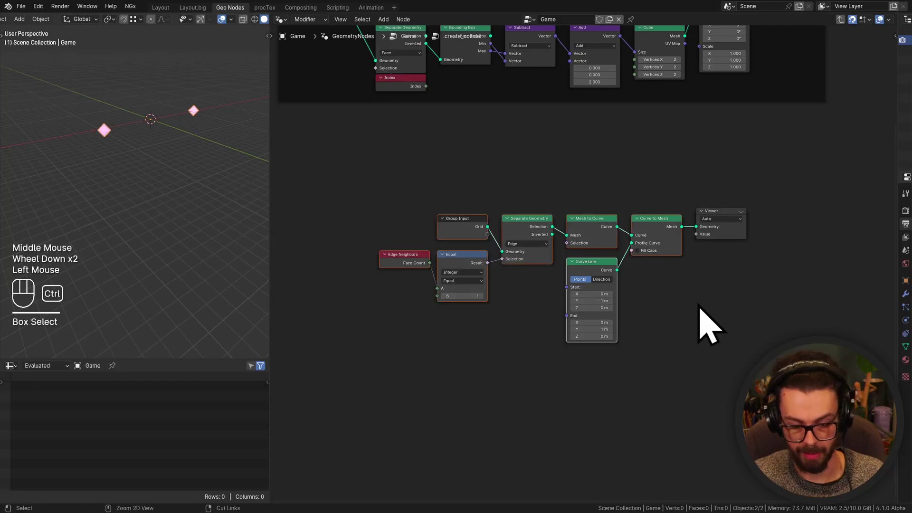
key("ctrl+j")
left_click(678, 358)
left_click(672, 335)
key("F2")
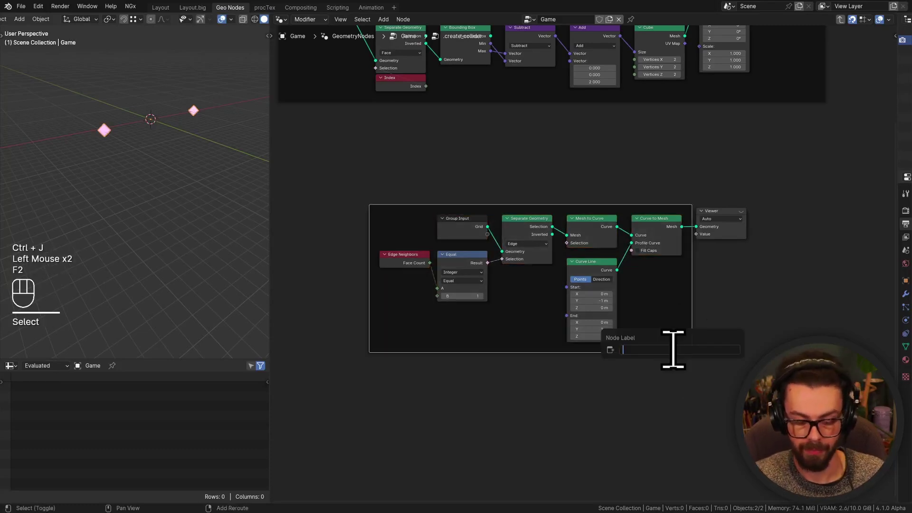
key("Return")
Step: Delete the Viewer beside the CREATE BOUNDS frame and move the frame up under the CREATE GRID COLLIDER frame
middle_click_drag(672, 346, 684, 327, "shift")
left_click(680, 314)
key("x")
triple_click(627, 299)
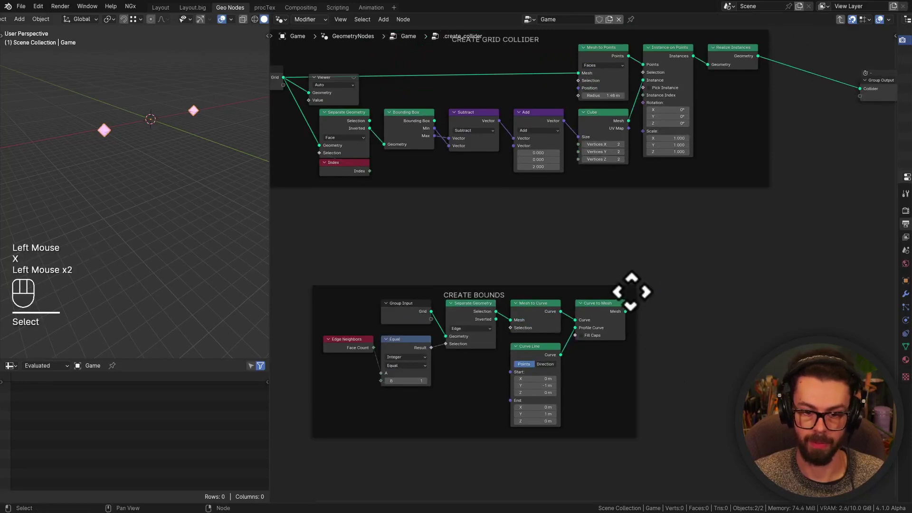
key("g")
Step: Connect Curve to Mesh's Mesh output to a new Group Output socket and position the Group Output beside the two frames
middle_click_drag(782, 212, 662, 204, "shift")
left_click_drag(662, 203, 737, 278)
key("g")
middle_click_drag(784, 300, 710, 291, "shift")
scroll(589, 333, "up", 1)
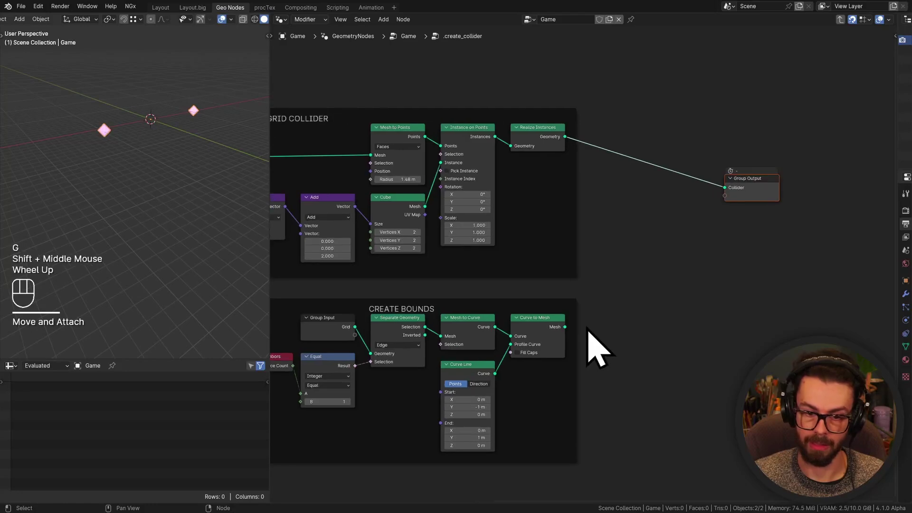
left_click_drag(565, 327, 725, 196)
left_click(760, 192)
key("g")
Step: Rename the group's new Mesh output to Bounds and save the file
key("n")
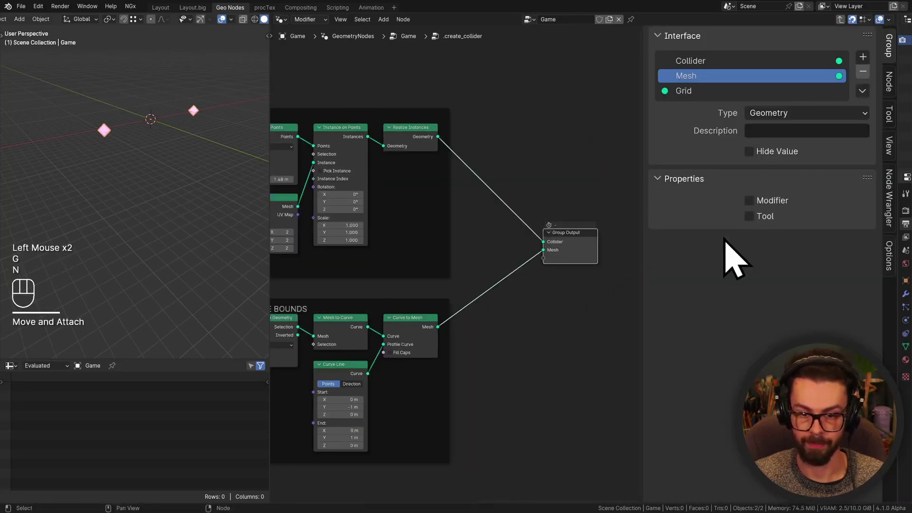
double_click(739, 77)
type("Bounds")
key("Return")
key("ctrl+s")
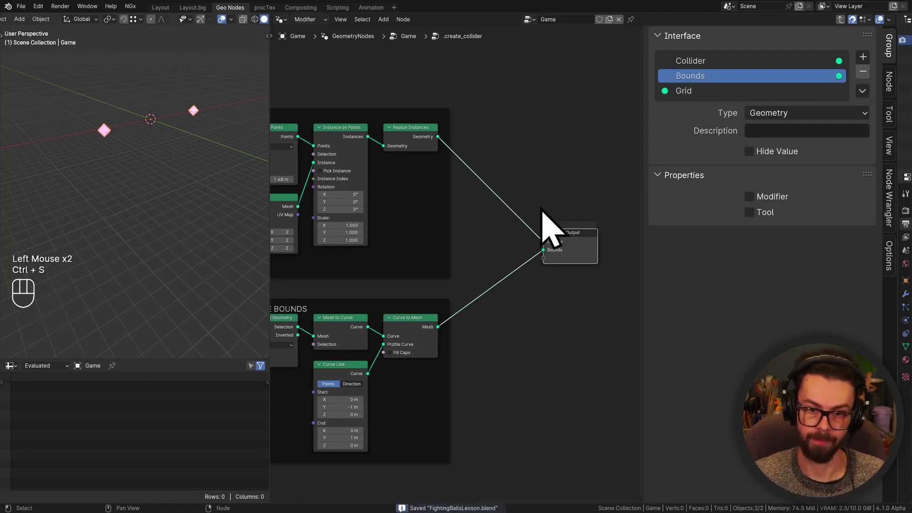
Step: Return to the parent Game group and hide the .create_collider node's options
key("Tab")
key("n")
scroll(571, 292, "up", 2)
left_click(546, 306)
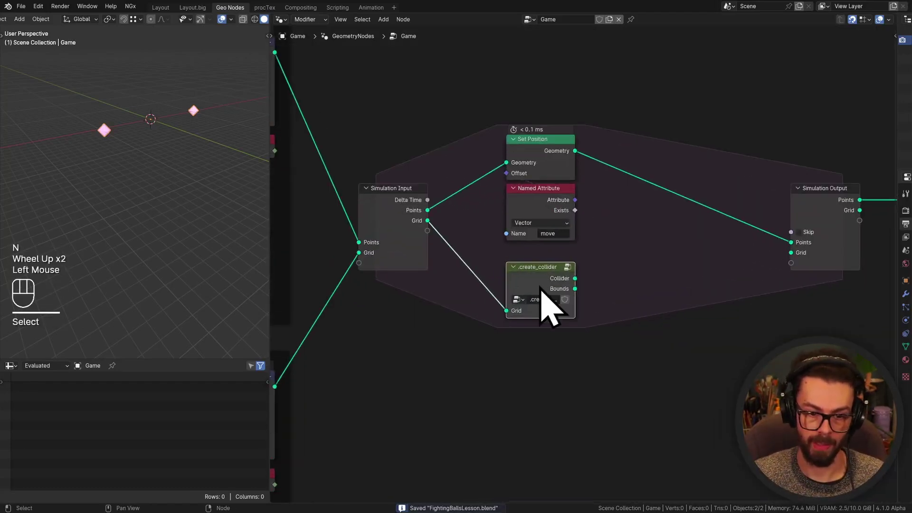
right_click(541, 291)
mouse_move(542, 286)
left_click(611, 298)
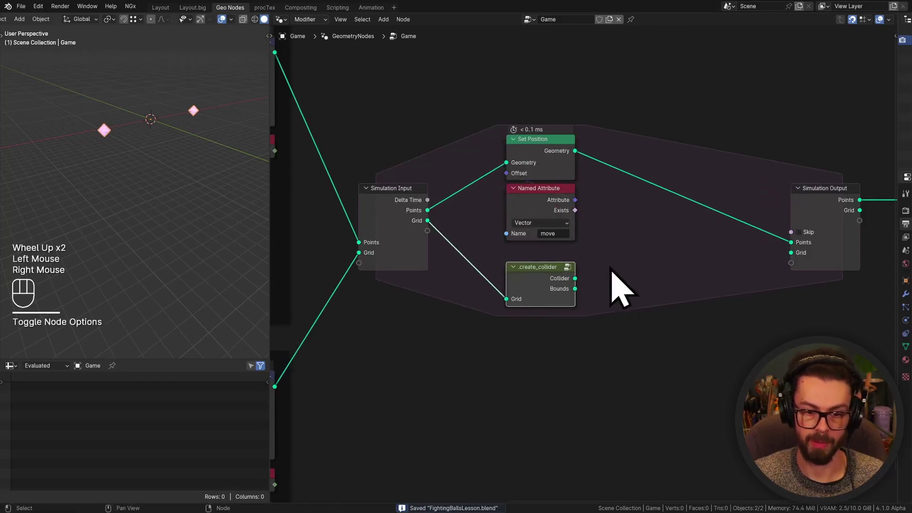
Step: Play the simulation from the start to check how the two balls move, and stop playback
middle_click_drag(619, 261, 603, 273)
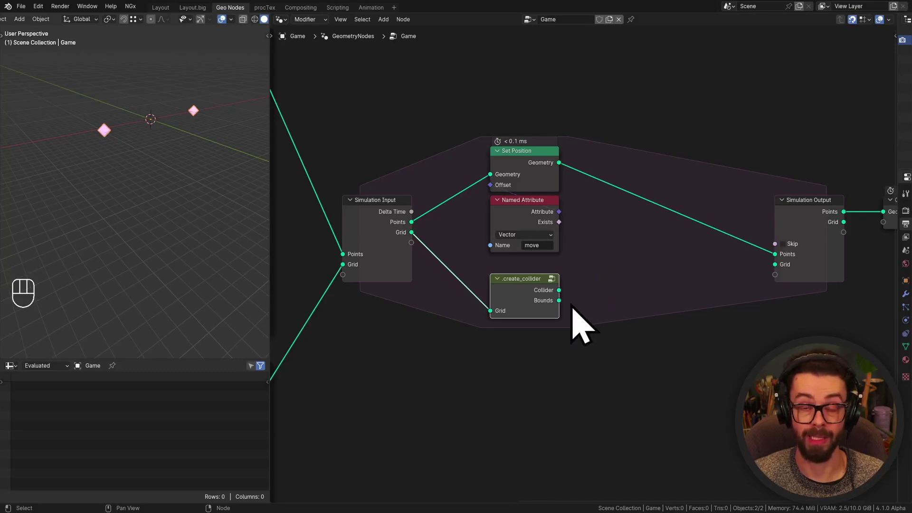
scroll(139, 158, "down", 2)
middle_click_drag(139, 159, 159, 194, "shift")
key("shift+space")
key("shift+Left")
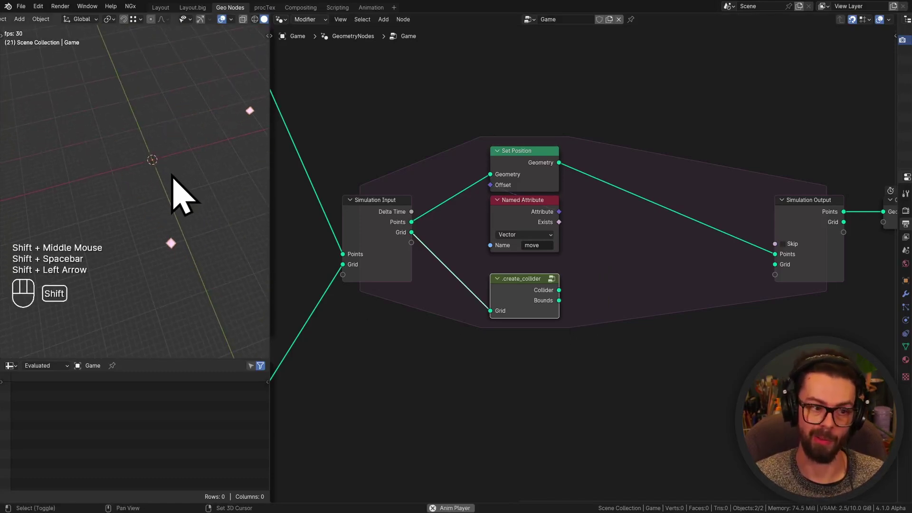
key("shift+space")
Step: Add a reroute on the link from Set Position to Simulation Output and turn it into a new node group
scroll(545, 107, "up", 2)
middle_click_drag(545, 107, 487, 106)
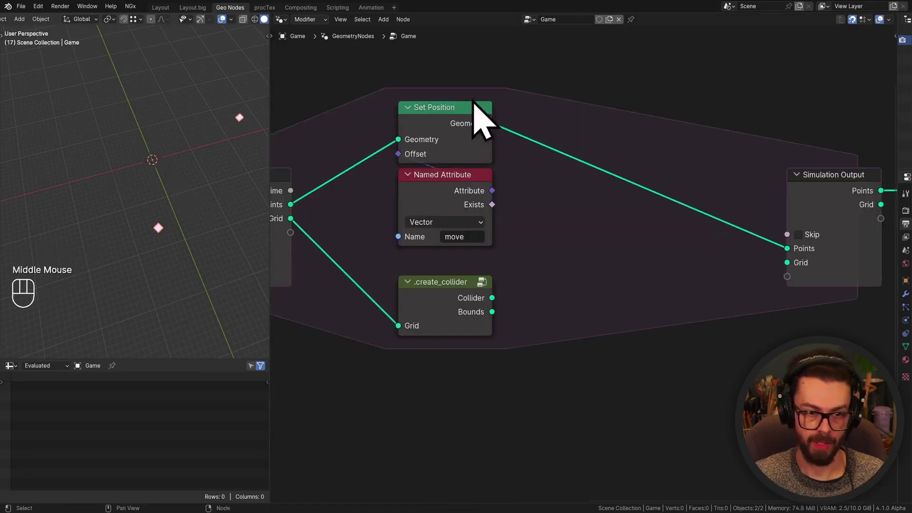
right_click_drag(591, 137, 582, 181, "shift")
left_click_drag(570, 152, 628, 214)
key("g")
left_click(623, 228)
key("ctrl+g")
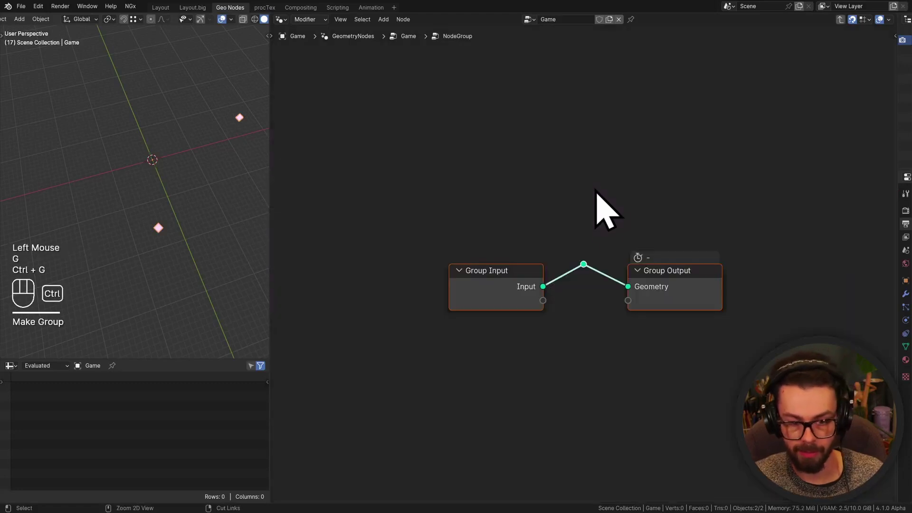
Step: Return to the parent Game group, widen the new group node and rename it .reflect_move_on_hit
key("Tab")
scroll(589, 247, "up", 1)
scroll(589, 237, "up", 1)
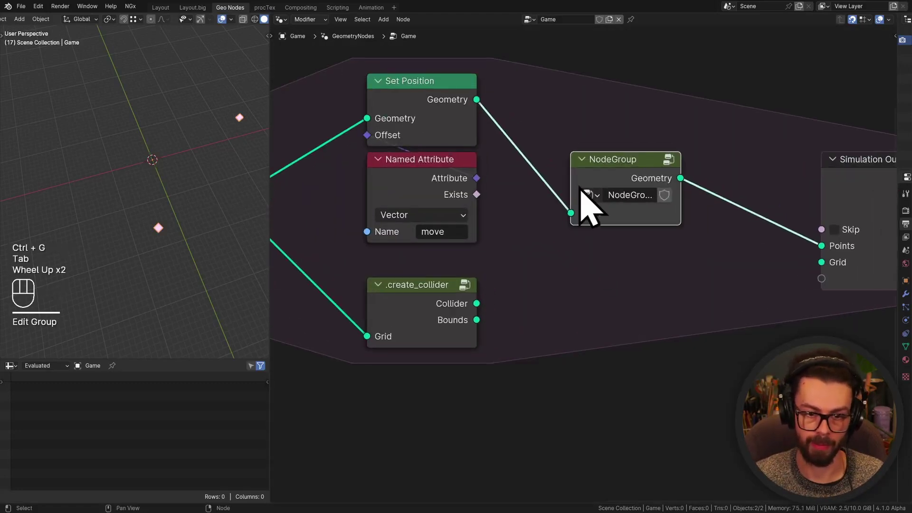
left_click_drag(574, 187, 545, 190)
left_click(604, 196)
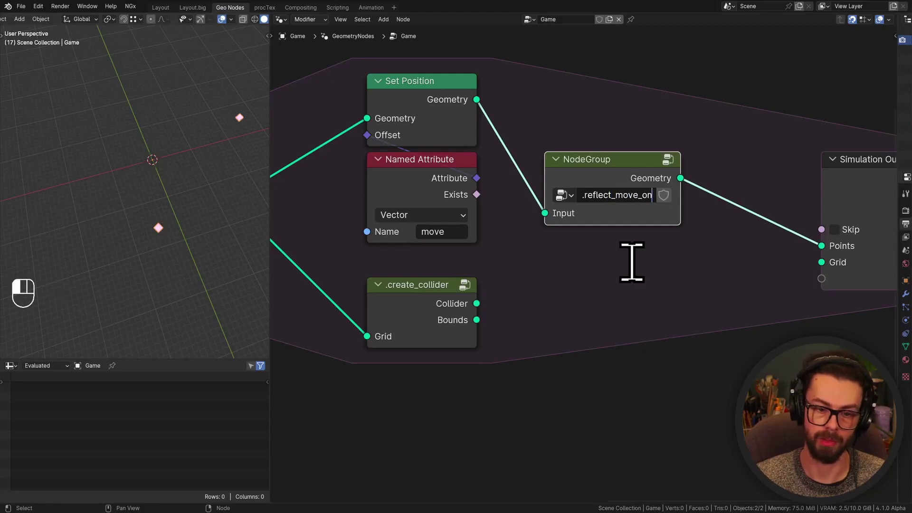
key("Return")
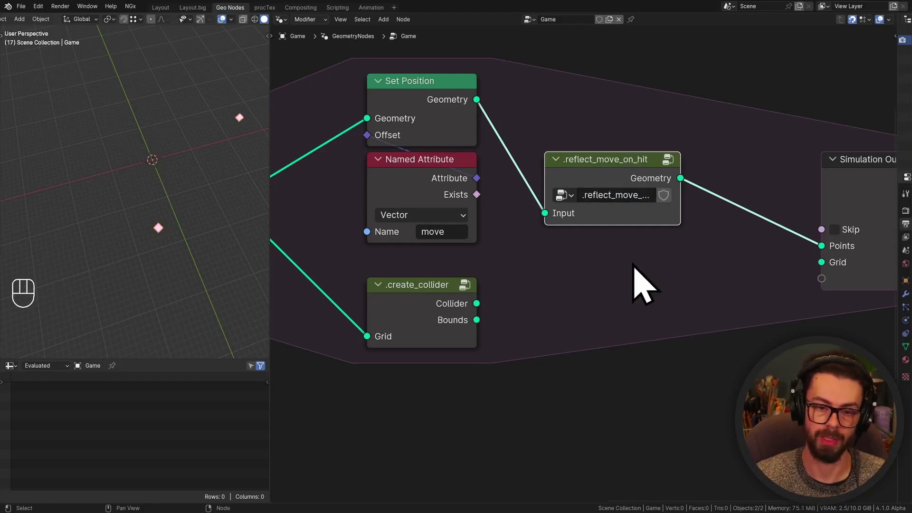
Step: Hide the .reflect_move_on_hit node's options and open the group for editing
right_click(638, 188)
left_click(687, 193)
left_click_drag(639, 185, 613, 119)
left_click(612, 204)
key("Tab")
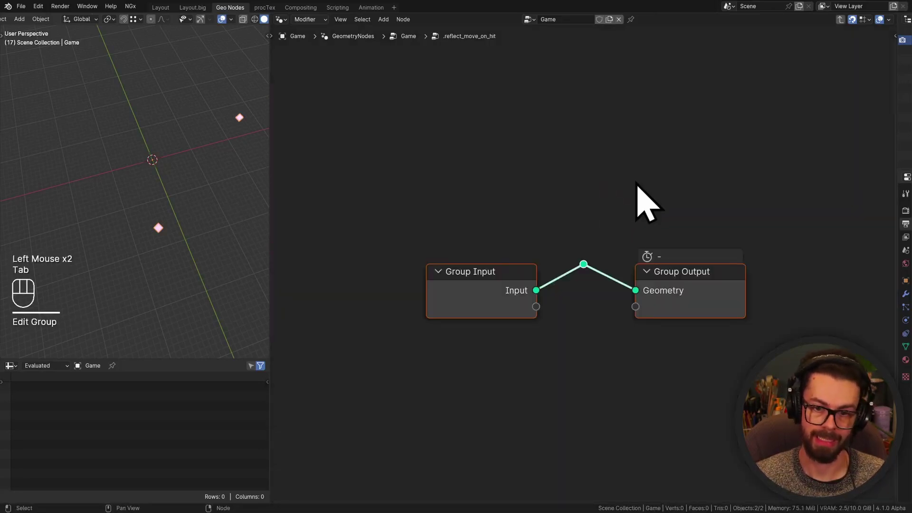
Step: Rename the group's Geometry output and its Input socket both to Points
key("n")
left_click(701, 66)
double_click(701, 66)
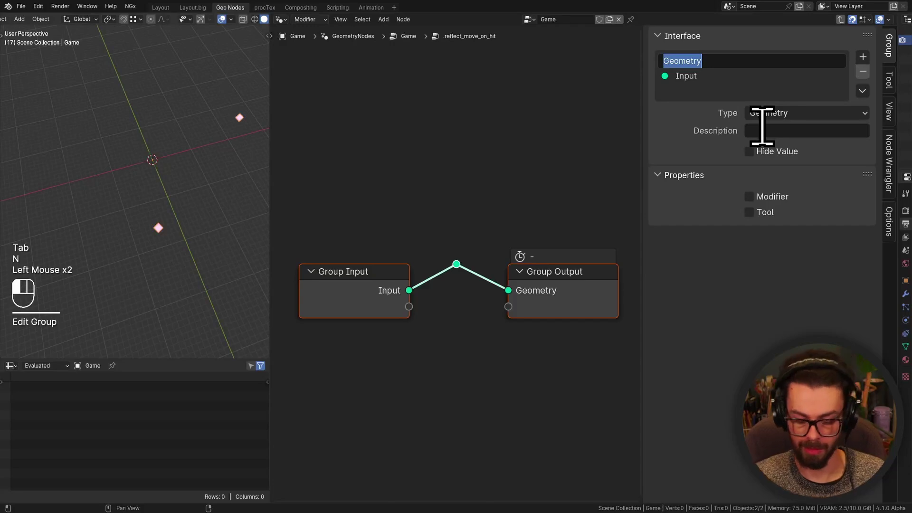
type("Poin")
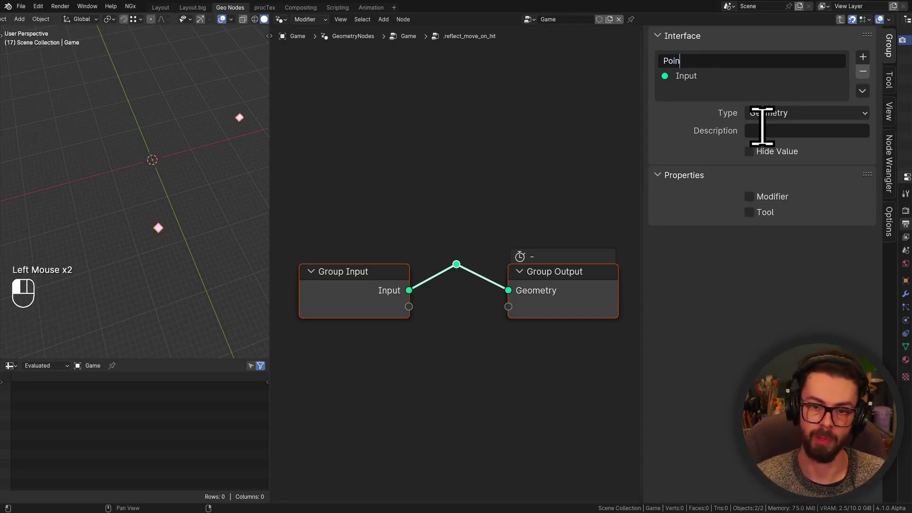
type("ts")
key("Return")
left_click(709, 77)
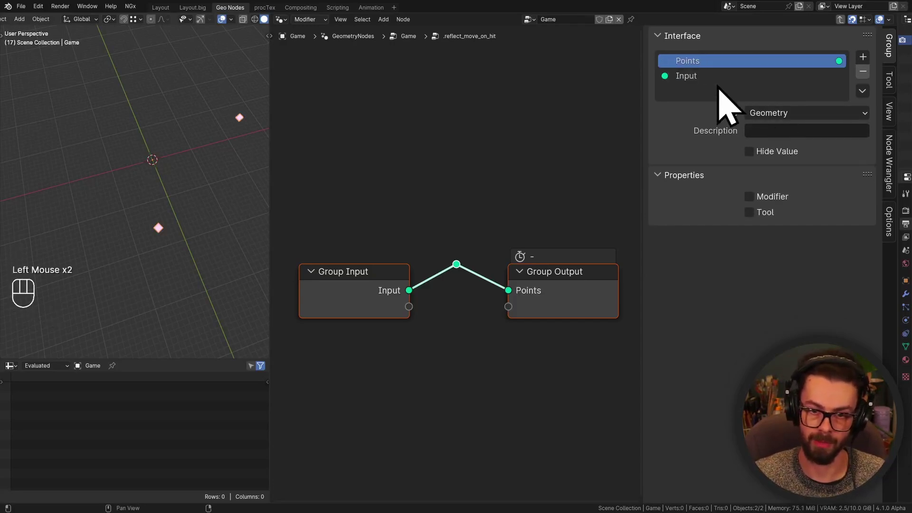
double_click(711, 76)
type("Points")
key("Return")
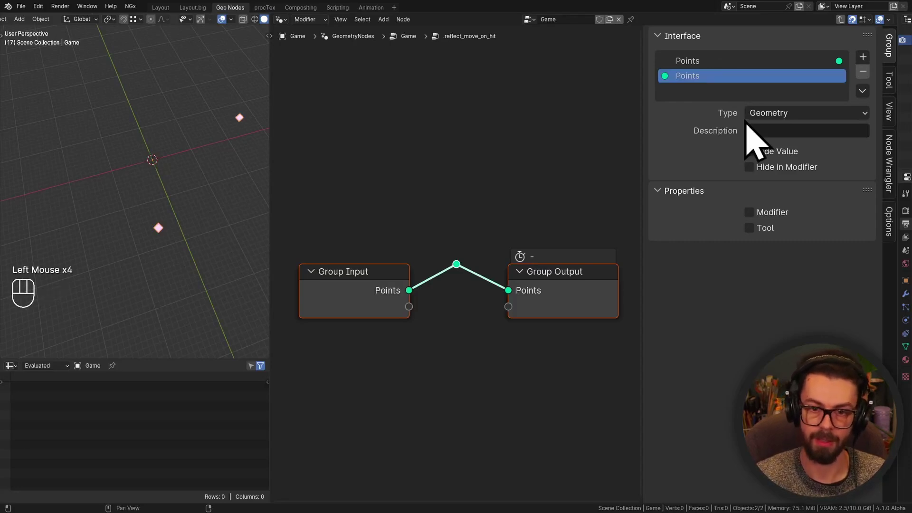
Step: Add two more group inputs named Colliders and Bounds
left_click(863, 57)
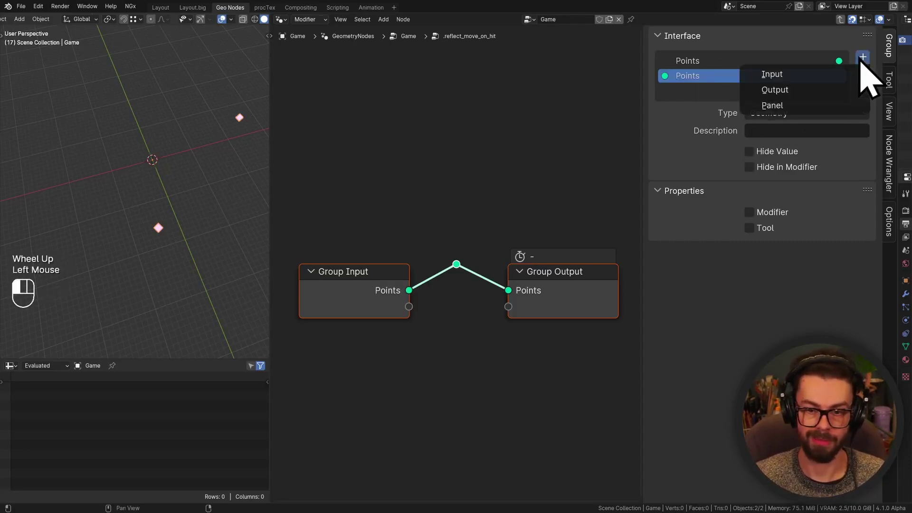
left_click(781, 74)
double_click(720, 89)
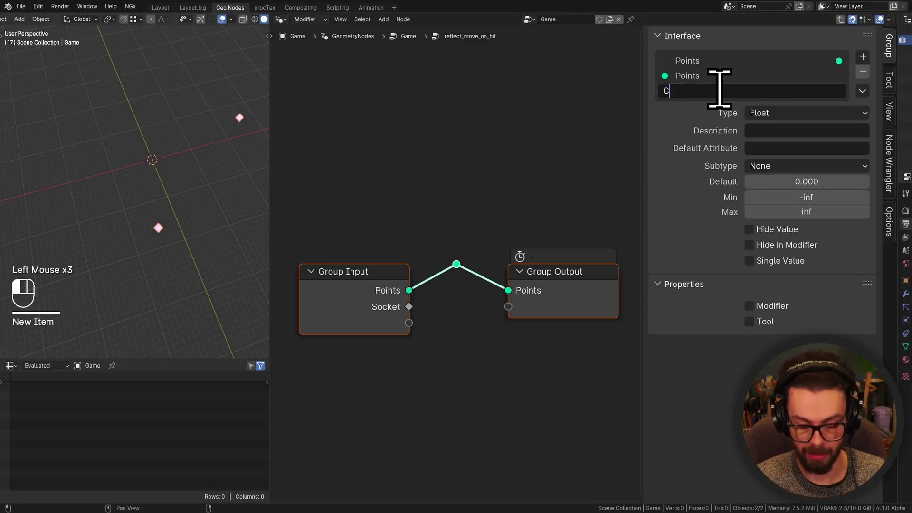
left_click(864, 57)
left_click(865, 73)
double_click(697, 106)
type("Bounds")
key("Return")
Step: Set the type of the Bounds and Colliders inputs to Geometry
left_click(794, 127)
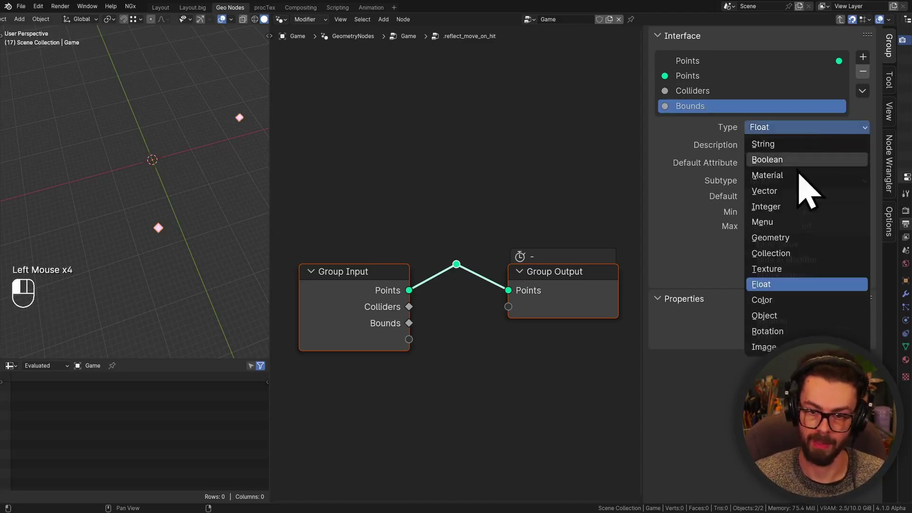
left_click(786, 238)
left_click(704, 90)
left_click(798, 127)
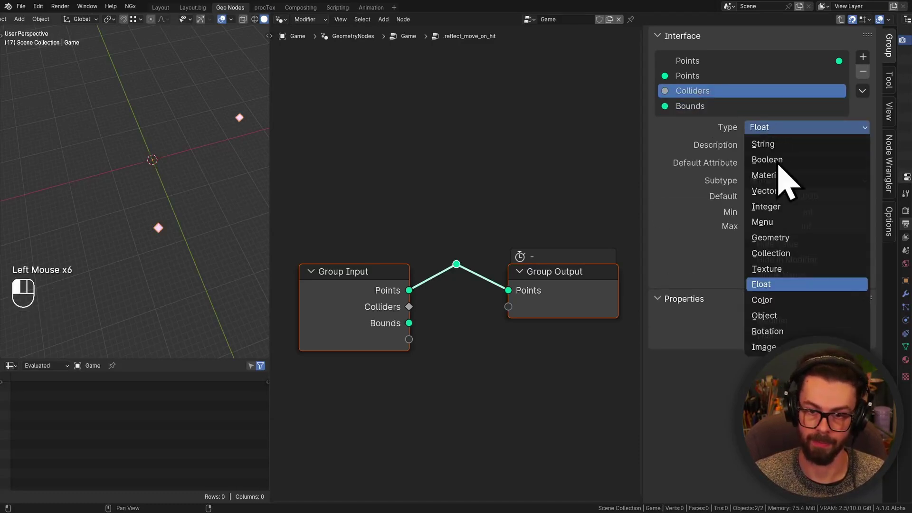
left_click(786, 237)
Step: Dissolve the reroute so Points links straight from Group Input to Group Output, and close the group interface settings
left_click(456, 264)
key("ctrl+x")
key("n")
scroll(499, 295, "down", 2)
middle_click_drag(499, 295, 560, 259)
Step: In the parent Game group, link the Collider and Bounds outputs of .create_collider to .reflect_move_on_hit and reposition that node
key("Tab")
scroll(523, 260, "up", 1)
mouse_move(485, 301)
left_mouse_down()
mouse_move(529, 159)
mouse_move(519, 230)
mouse_move(489, 318)
left_mouse_up()
key("g")
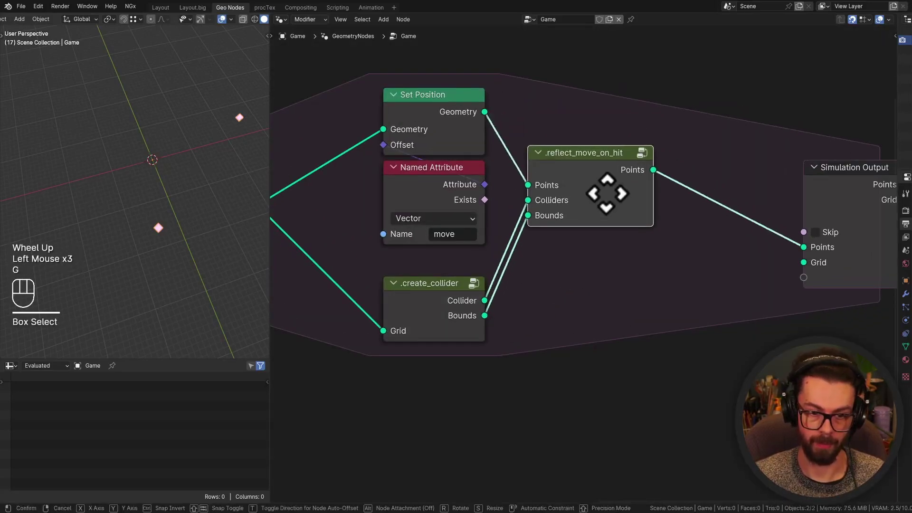
left_click(613, 224)
Step: Inside .reflect_move_on_hit, insert a Separate Geometry node on the Points link after Group Input
key("Tab")
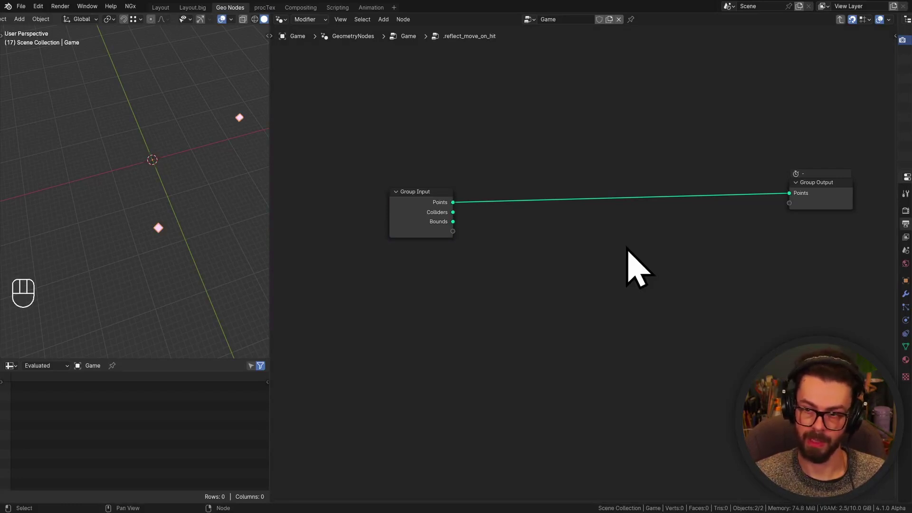
scroll(490, 252, "up", 1)
middle_click_drag(517, 247, 553, 253)
scroll(537, 243, "up", 2)
middle_click_drag(458, 210, 449, 216)
left_click(399, 209)
middle_click_drag(515, 211, 513, 218)
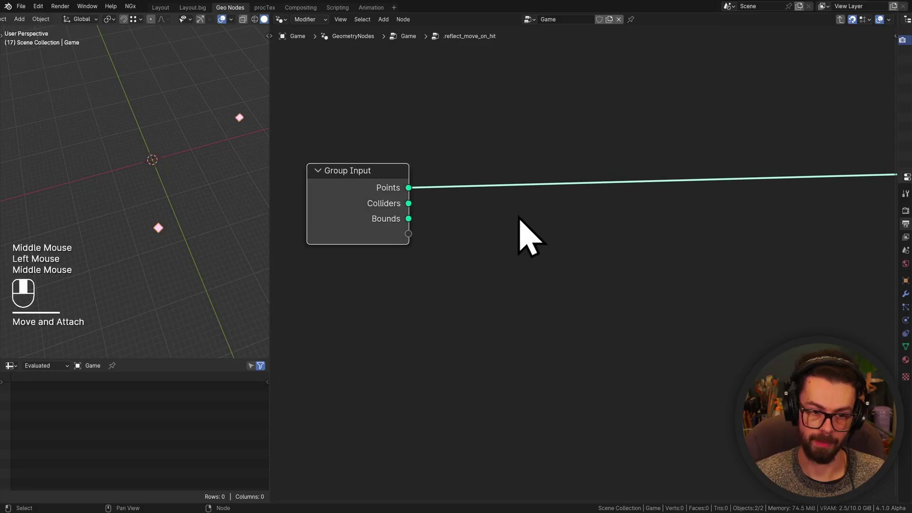
key("shift+a")
left_click(570, 200)
type("separ")
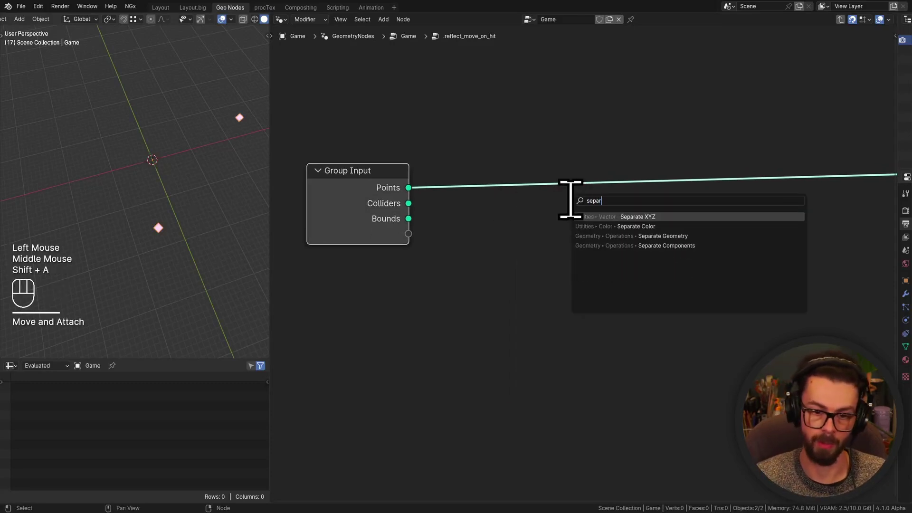
key("Down")
key("Down")
key("Return")
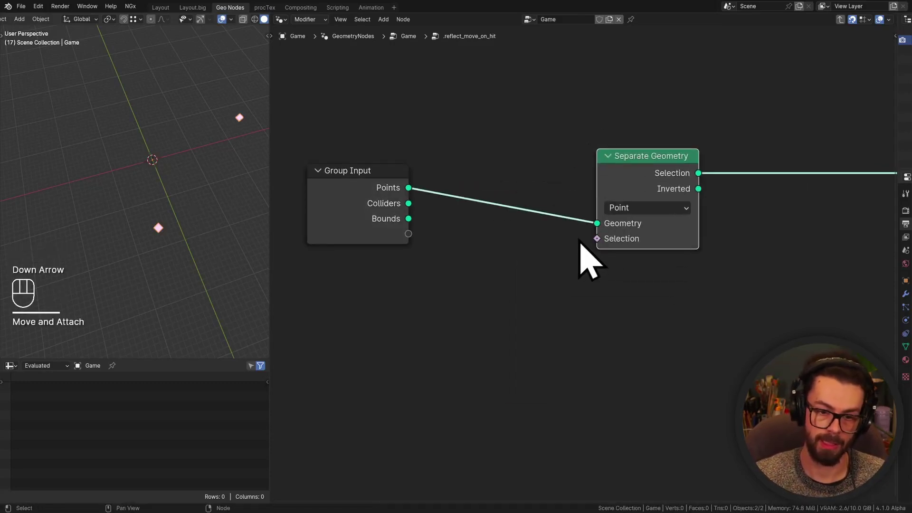
Step: Drive the Separate Geometry selection with a Boolean Named Attribute called idx, placed below that node
left_click(586, 255)
left_click_drag(598, 239, 558, 256)
key("BackSpace")
type("named")
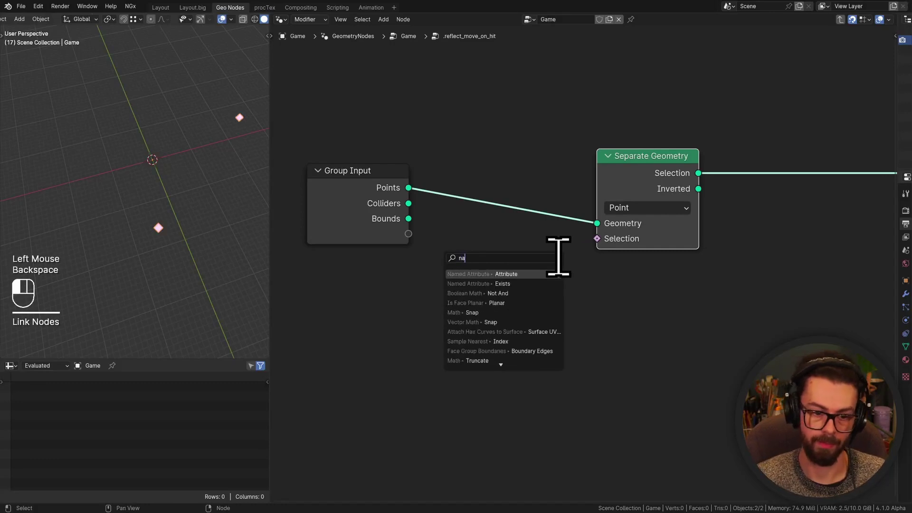
key("Return")
scroll(638, 303, "up", 2)
type("idx")
key("Return")
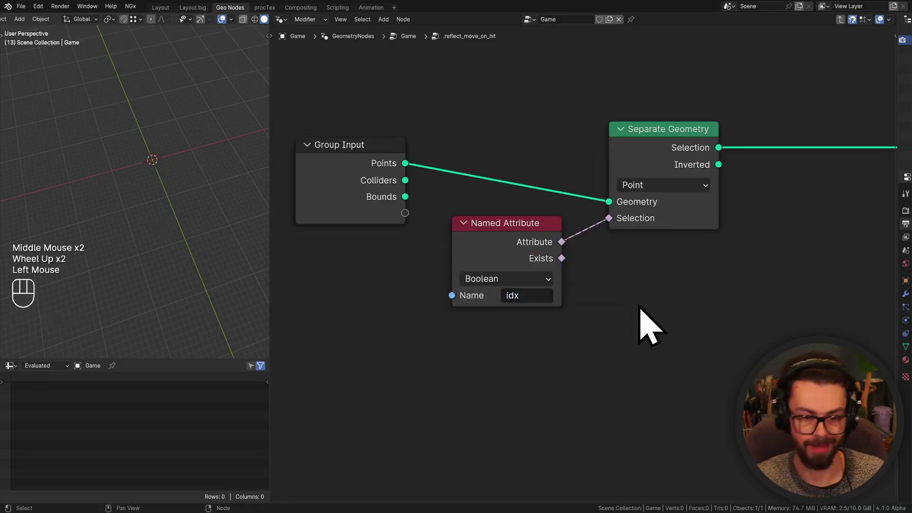
key("g")
left_click(647, 291)
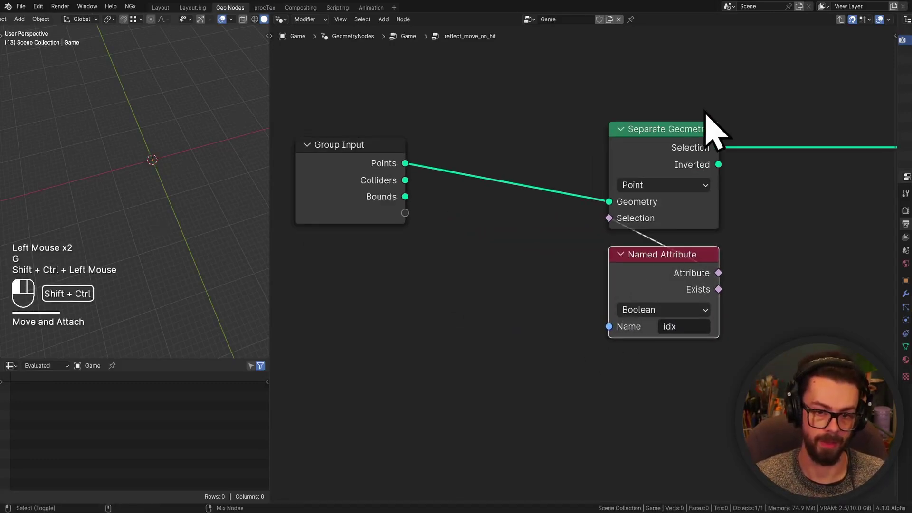
Step: Preview the Selection and Inverted outputs of the Separate Geometry node in a Viewer
left_click(716, 138, "ctrl+shift")
left_click(715, 145, "ctrl+shift")
left_click(716, 150, "ctrl+shift")
left_click(715, 149, "ctrl+shift")
left_click(716, 149, "ctrl+shift")
left_click(716, 152, "ctrl+shift")
left_click(718, 164, "ctrl+shift")
left_click(717, 166, "ctrl+shift")
left_click(717, 166, "ctrl+shift")
left_click(717, 166, "ctrl+shift")
left_click(718, 171, "ctrl+shift")
Step: Move the Separate Geometry and Named Attribute nodes closer to the Group Input node
left_click(662, 285)
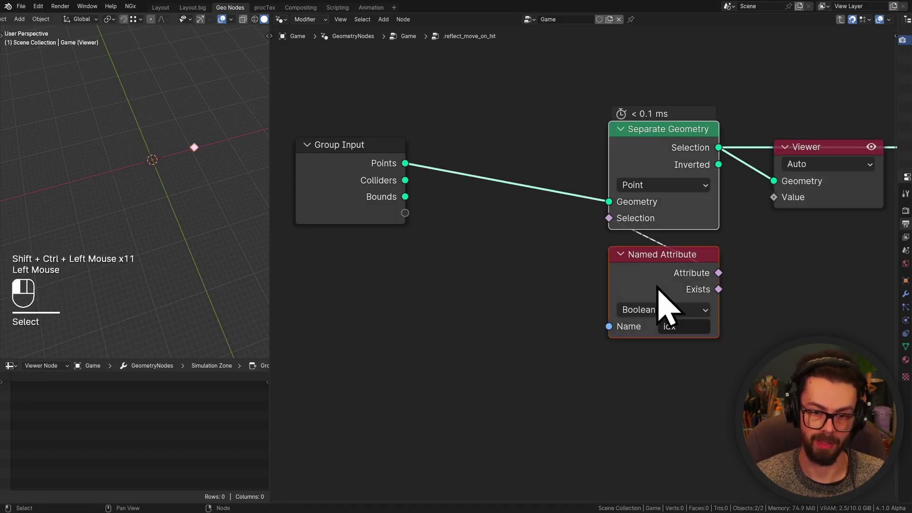
key("g")
left_click_drag(692, 187, 620, 243)
key("g")
left_click(614, 266)
scroll(399, 241, "down", 2)
middle_click(404, 224)
left_click(414, 209)
middle_click_drag(414, 209, 442, 173, "shift")
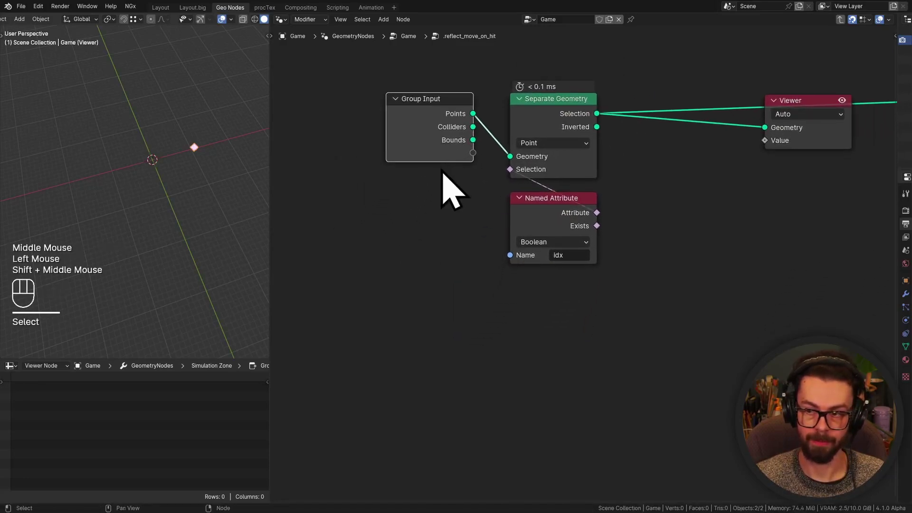
Step: Duplicate the Group Input, Separate Geometry and Named Attribute nodes and place the copies below the originals
left_click_drag(420, 60, 577, 239)
scroll(584, 257, "down", 2)
middle_click_drag(584, 256, 589, 112)
key("shift+d")
middle_click_drag(609, 326, 593, 309, "shift")
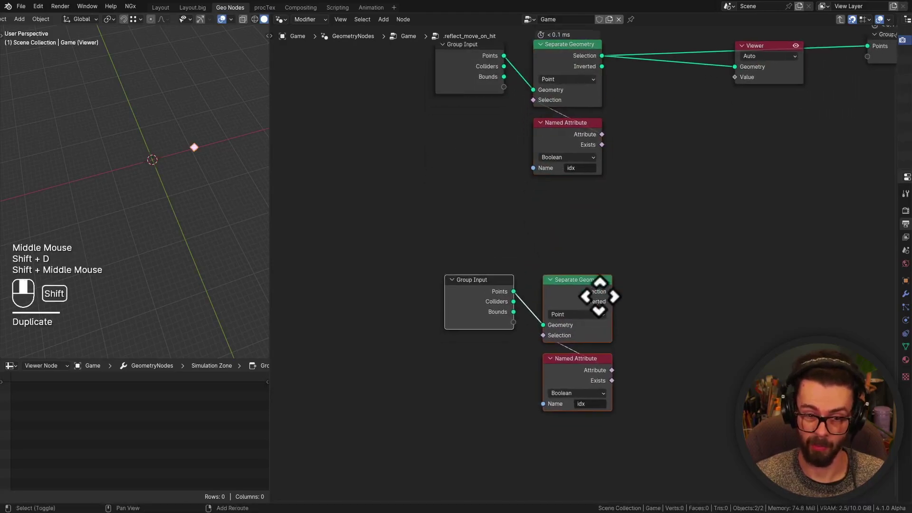
scroll(535, 295, "up", 2)
middle_click_drag(529, 285, 513, 234)
left_click(518, 230)
Step: Feed Colliders into the duplicated Separate Geometry, link it to the Viewer and set its Named Attribute to score
left_click_drag(501, 193, 548, 230)
scroll(682, 204, "down", 1)
middle_click_drag(683, 204, 636, 255)
left_click(615, 209, "ctrl+shift")
scroll(616, 216, "down", 1)
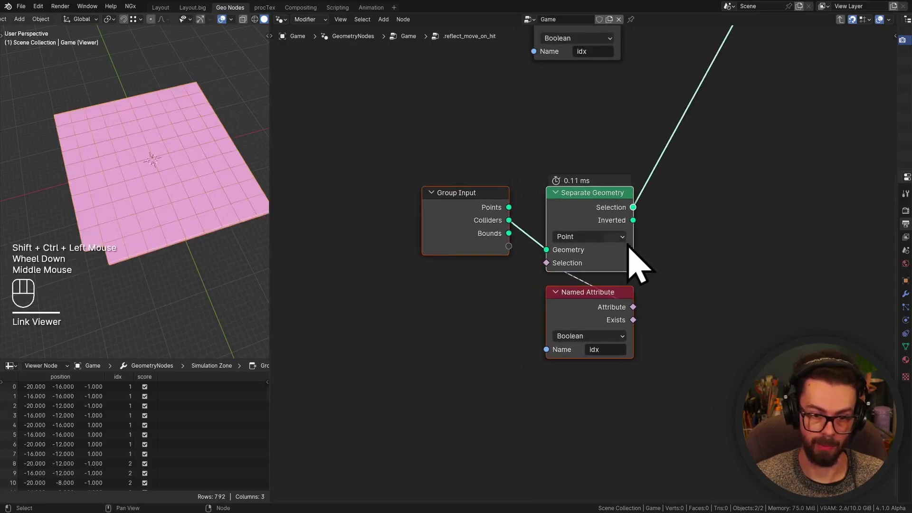
left_click(601, 350)
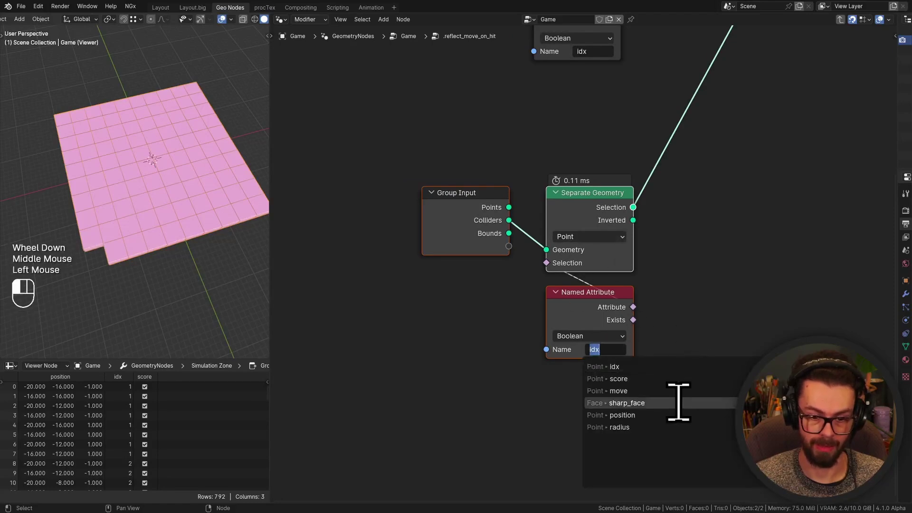
left_click(674, 379)
Step: Hide the unused sockets on both Group Input nodes
scroll(611, 302, "down", 1)
key("Home")
left_click(352, 128, "shift")
key("ctrl+h")
left_click(351, 306)
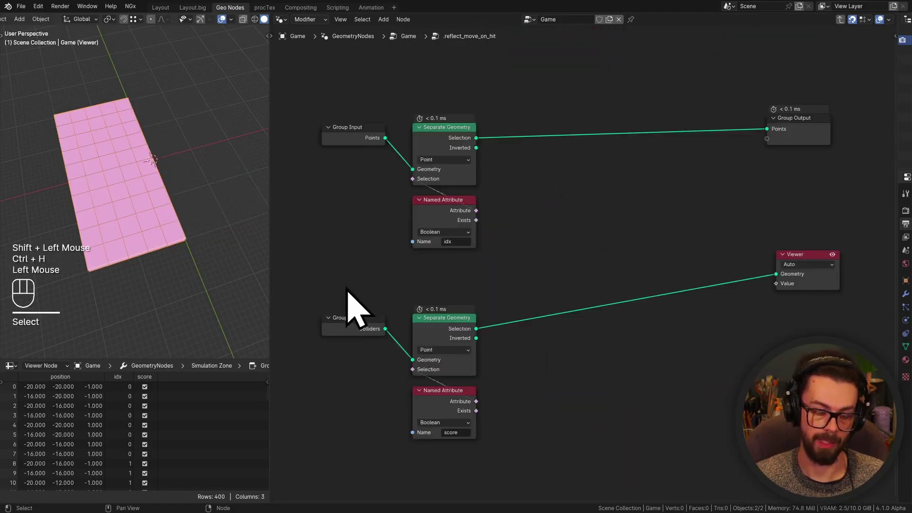
Step: Preview the Selection and Inverted outputs of both Separate Geometry nodes to compare each ball with its colliders
left_click(471, 141, "ctrl+shift")
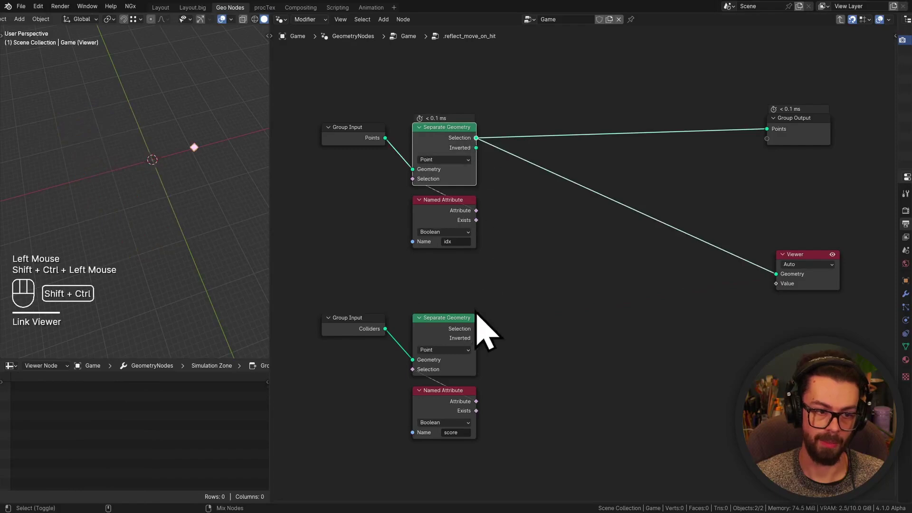
left_click(471, 336, "ctrl+shift")
left_click(473, 139, "ctrl+shift")
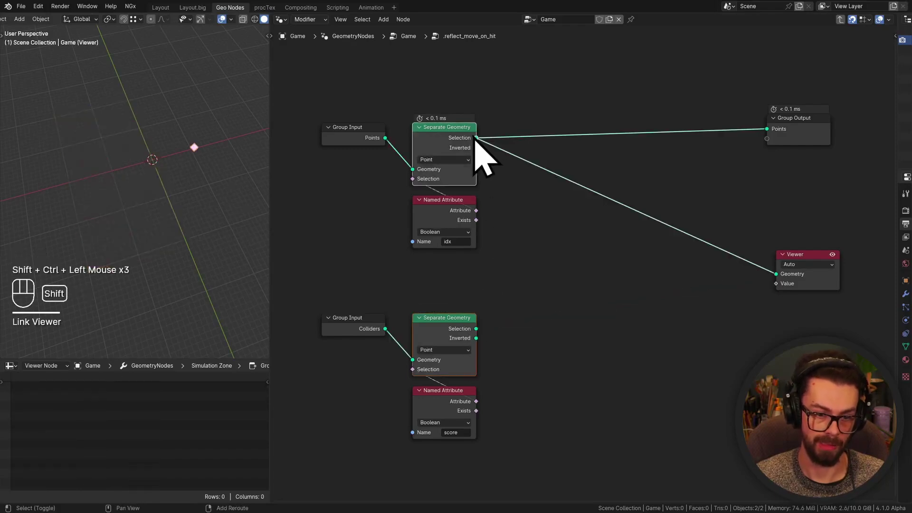
left_click(475, 336, "ctrl+shift")
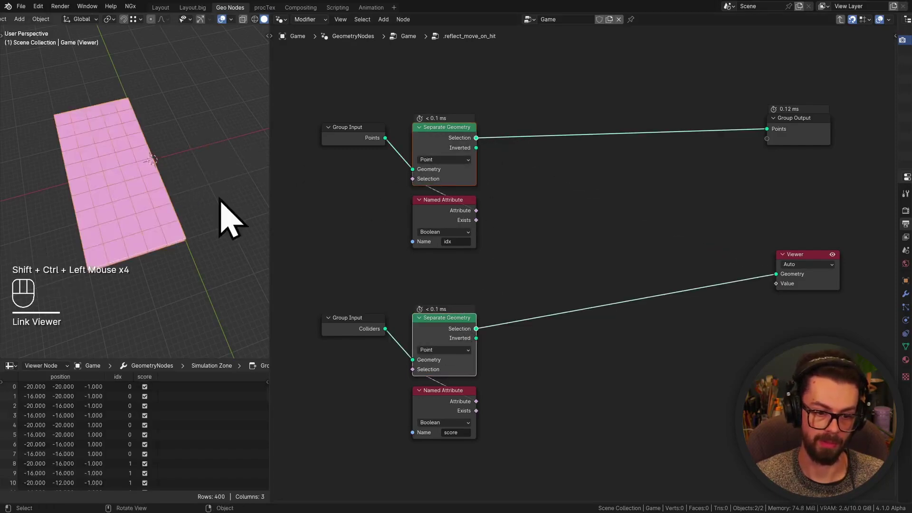
left_click(482, 157, "ctrl+shift")
left_click(476, 346, "ctrl+shift")
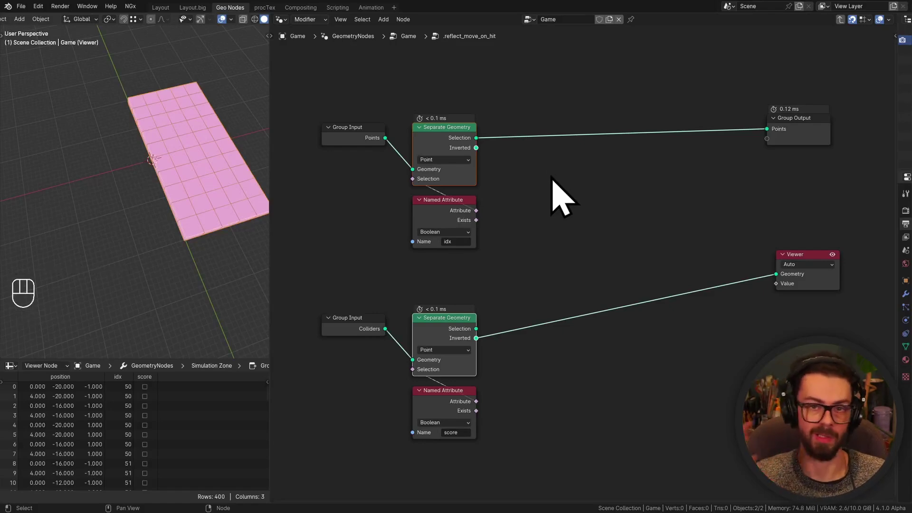
scroll(534, 173, "up", 1)
middle_click_drag(534, 174, 571, 177)
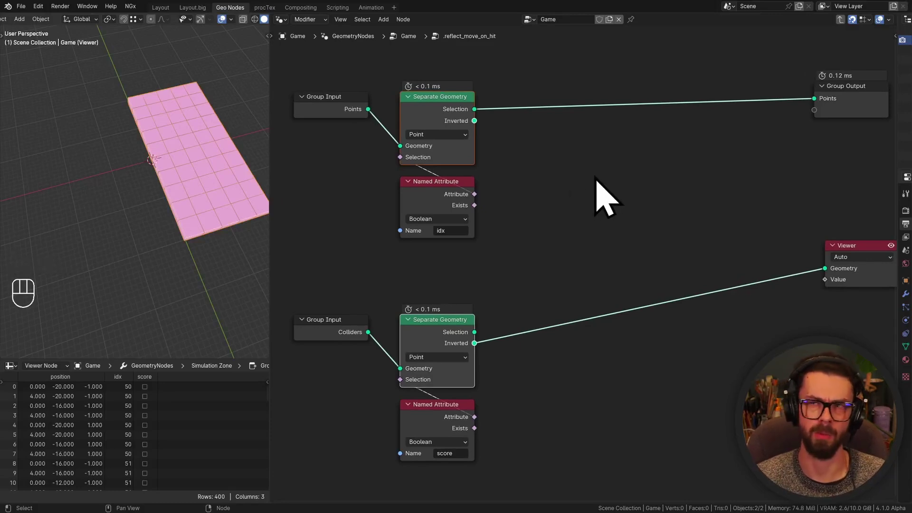
middle_click_drag(545, 181, 489, 111)
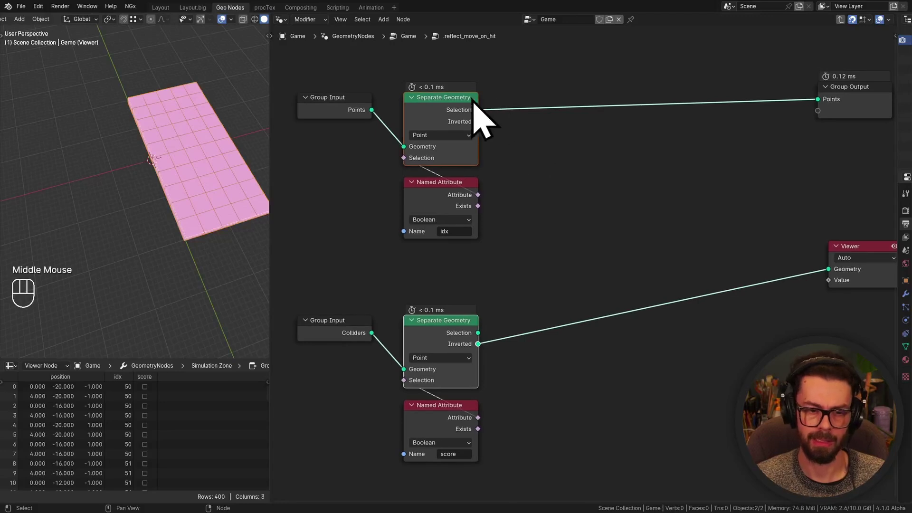
left_click(463, 114, "ctrl+shift")
middle_click_drag(554, 209, 537, 205)
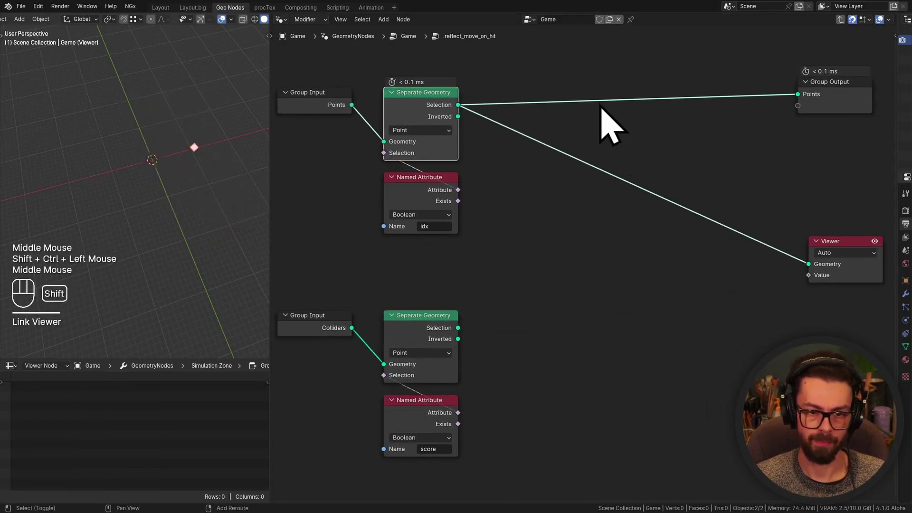
Step: Insert a reroute in the link from the upper Separate Geometry to the Viewer and turn it into a node group named .reflect_move
right_click_drag(589, 164, 572, 215, "shift")
left_click(629, 212)
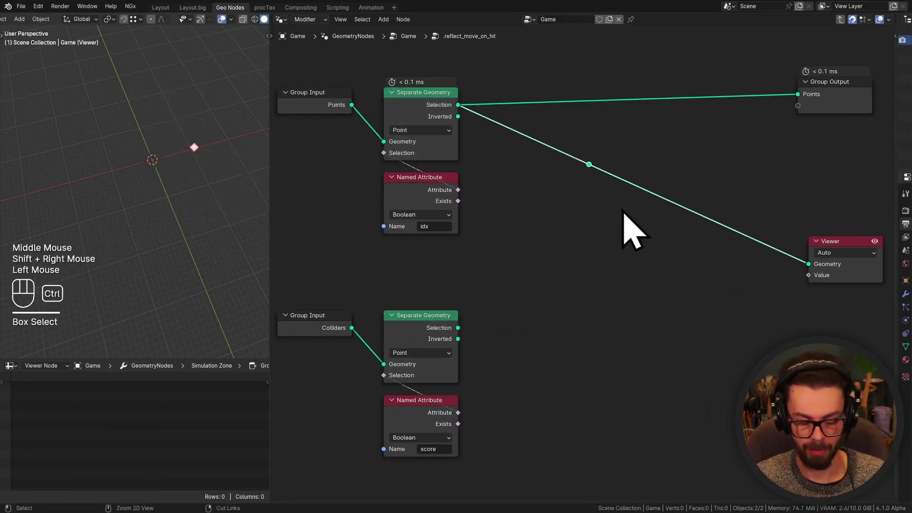
key("ctrl+g")
key("Tab")
left_click(628, 193)
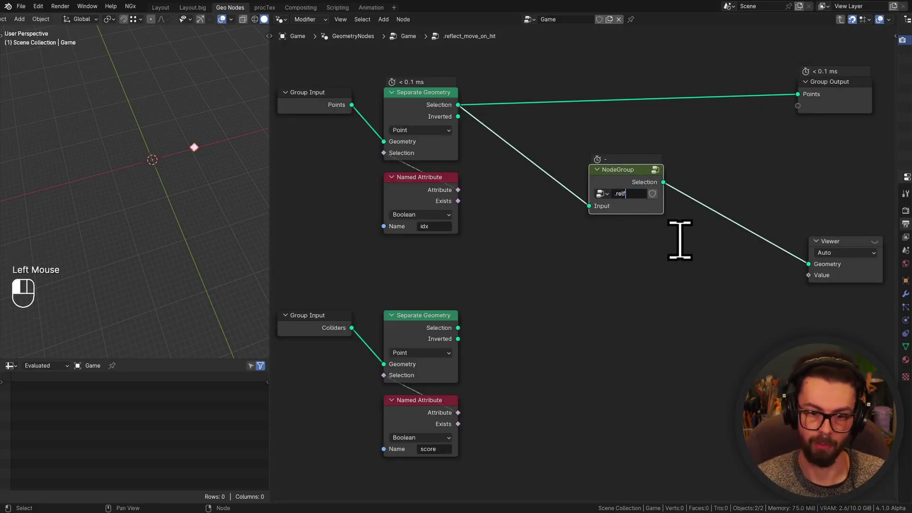
type(".reflect_move")
key("Return")
right_click(635, 195)
mouse_move(627, 191)
left_click(682, 198)
Step: Inside the .reflect_move group, rename both the output socket and the input socket to Points
key("Tab")
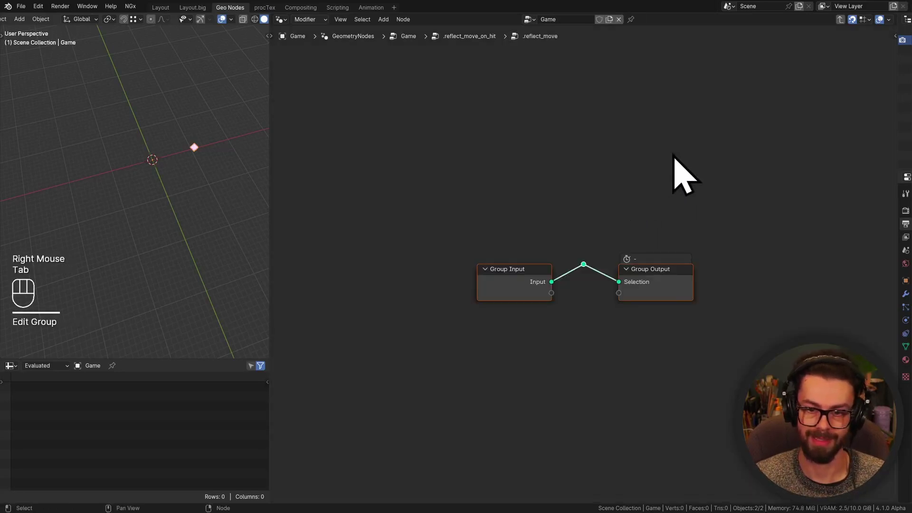
key("n")
double_click(712, 61)
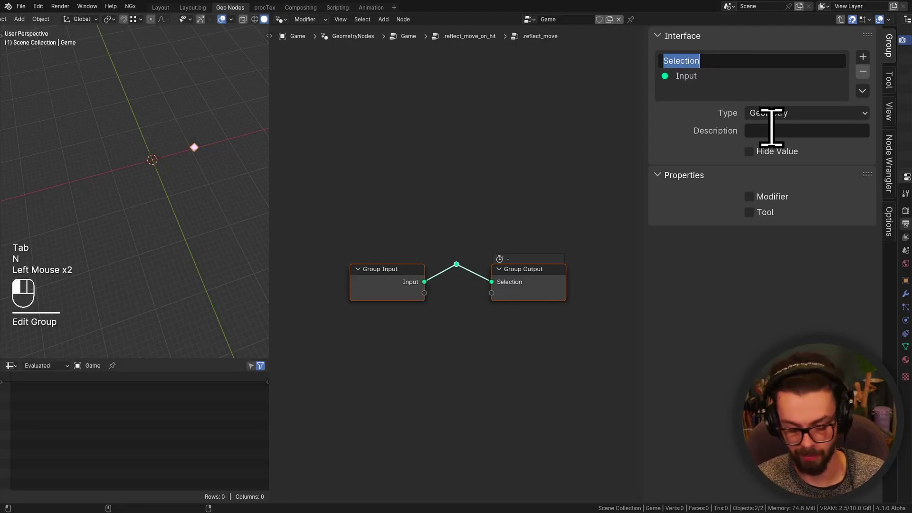
type("Points")
key("Return")
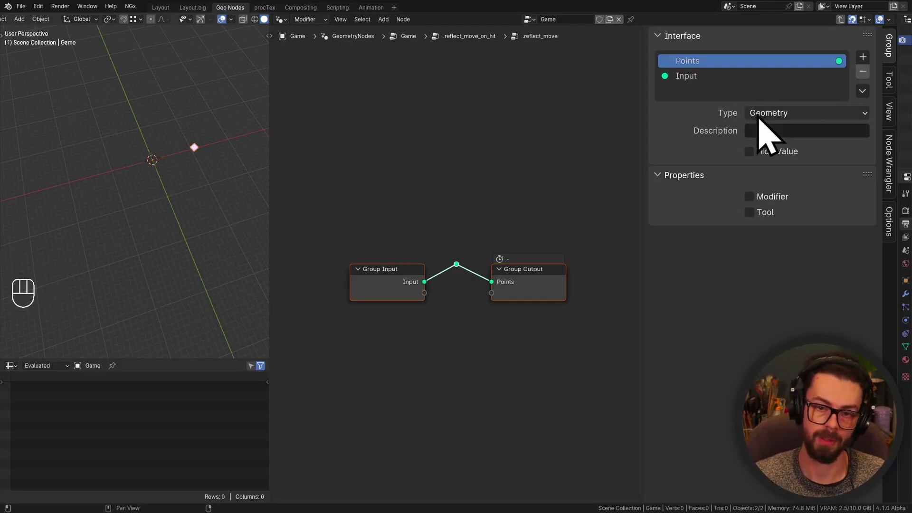
double_click(734, 77)
type("Point")
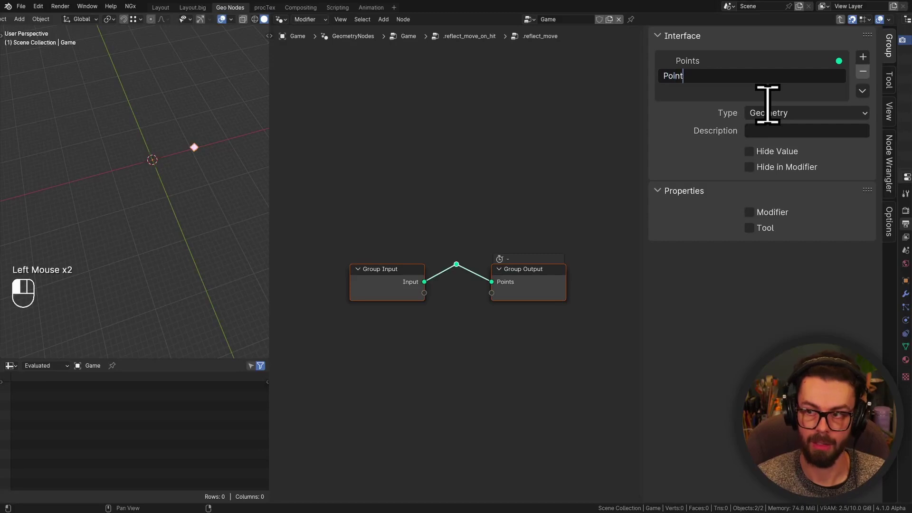
type("s")
key("Return")
Step: Add a Geometry input named Collider to the .reflect_move group and return to the parent group
left_click(863, 56)
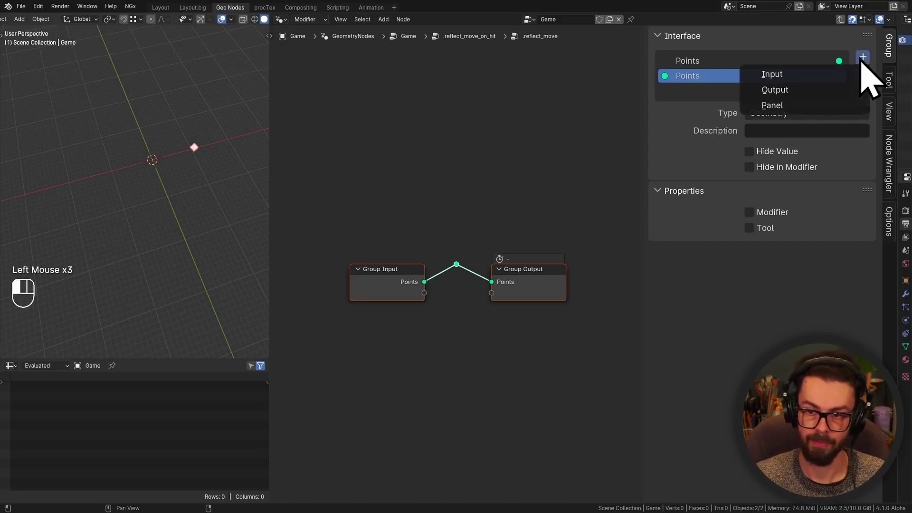
left_click(791, 74)
double_click(703, 90)
type("Collider")
key("Return")
left_click(753, 117)
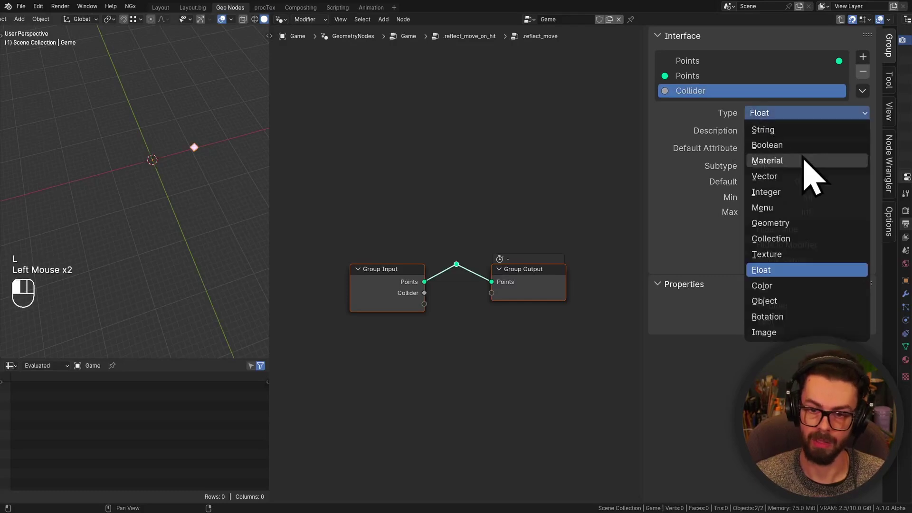
left_click(790, 223)
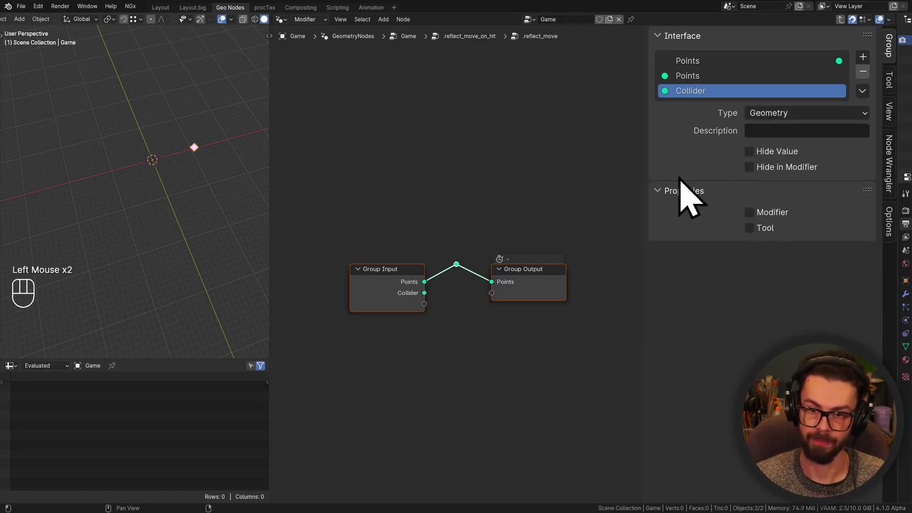
left_click(545, 212)
key("Tab")
key("n")
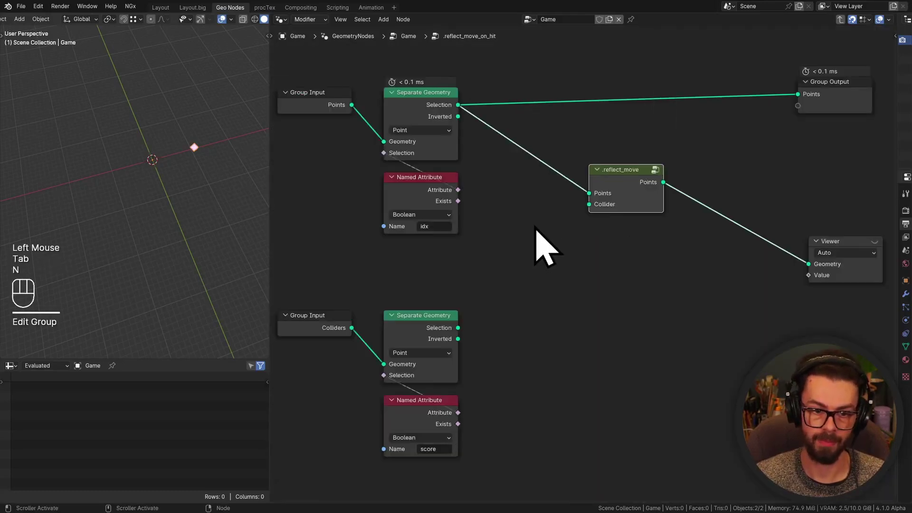
Step: Link the Selection output of the colliders' Separate Geometry to the Collider input of .reflect_move
middle_click_drag(542, 247, 593, 244)
left_click_drag(509, 324, 640, 201)
middle_click_drag(594, 225, 594, 224)
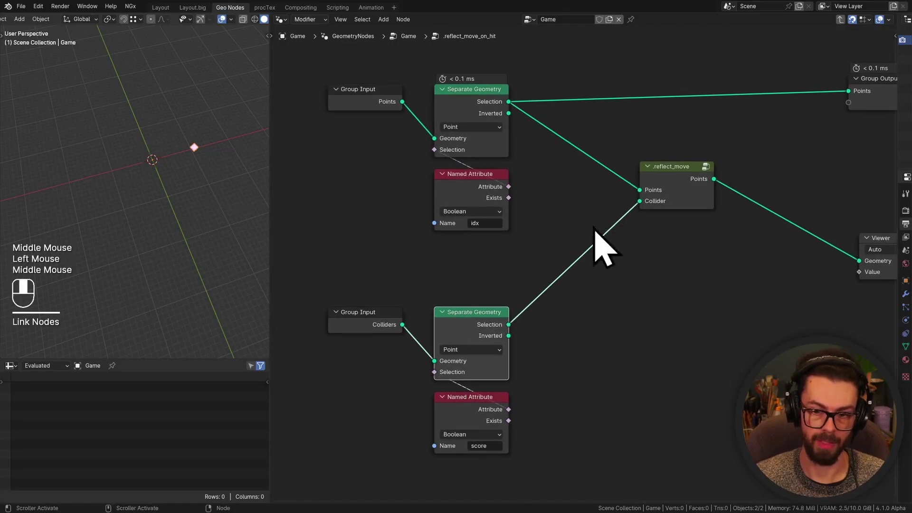
Step: Preview the Selection outputs of both Separate Geometry nodes and briefly play the animation to check the ball and its colliders
left_click(513, 118, "ctrl+shift")
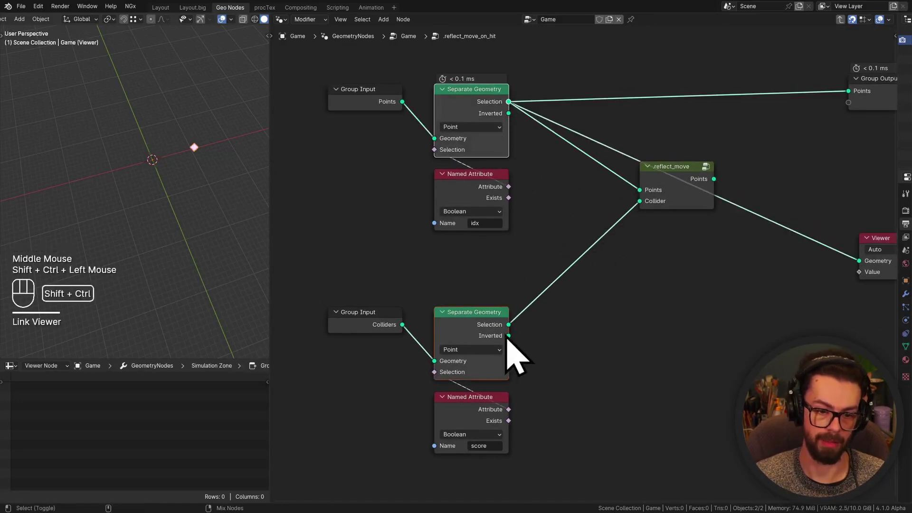
left_click(491, 331, "ctrl+shift")
left_click(505, 102, "ctrl+shift")
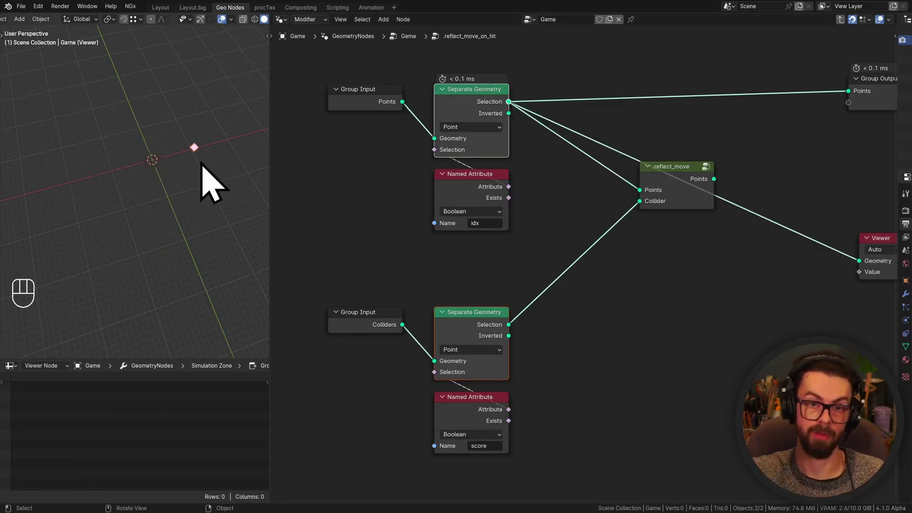
mouse_move(143, 106)
left_mouse_down()
mouse_move(247, 168)
mouse_move(130, 116)
left_mouse_up()
right_click_drag(216, 128, 195, 218)
key("shift+space")
key("shift+space")
Step: Inside .reflect_move, dissolve the reroute between Group Input and Group Output and spread the two nodes apart
left_click(671, 166)
key("Tab")
scroll(675, 205, "down", 1)
middle_click_drag(675, 205, 697, 170)
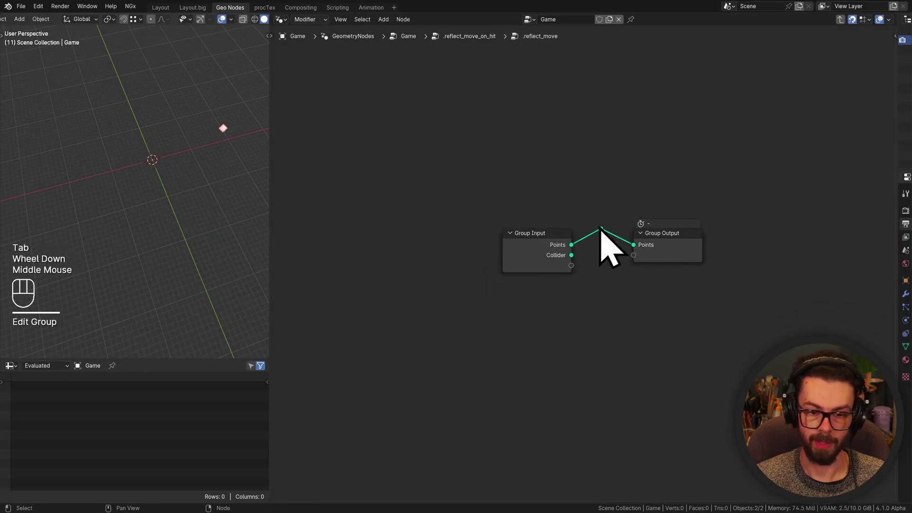
scroll(612, 224, "up", 2)
left_click(529, 183)
middle_click_drag(676, 271, 648, 260)
left_click(581, 245)
key("ctrl+x")
left_click_drag(458, 153, 675, 297)
key("s")
scroll(776, 335, "down", 1)
middle_click_drag(761, 328, 594, 276)
Step: Insert a Store Named Attribute node on the Points link, set to Vector with the name move
key("shift+a")
left_click(587, 271)
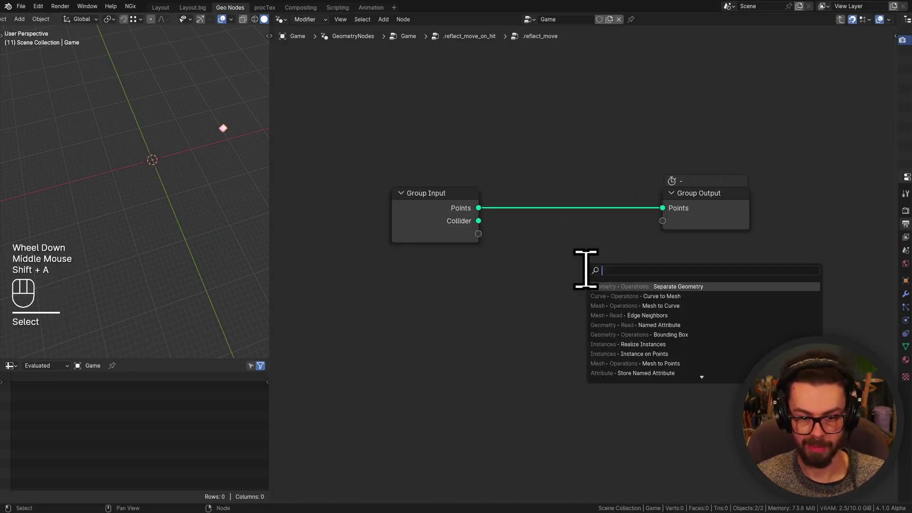
key("shift+a")
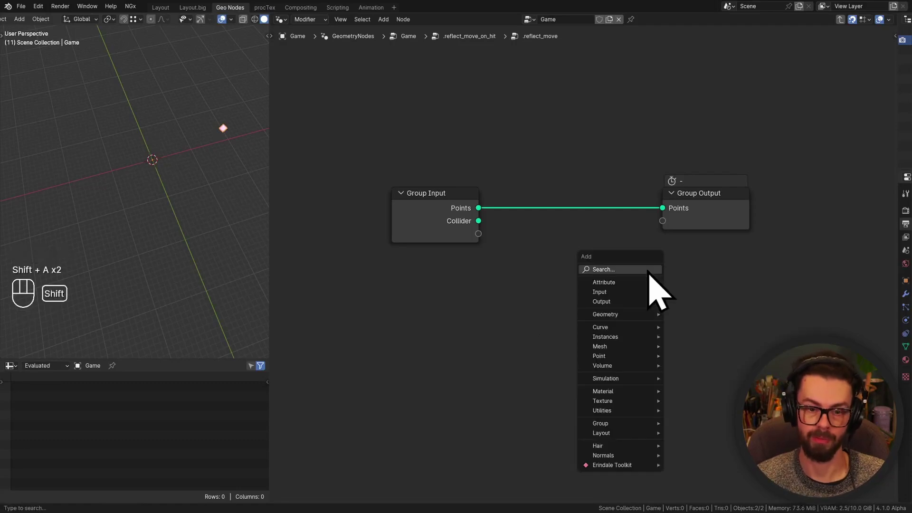
mouse_move(637, 283)
left_click(701, 333)
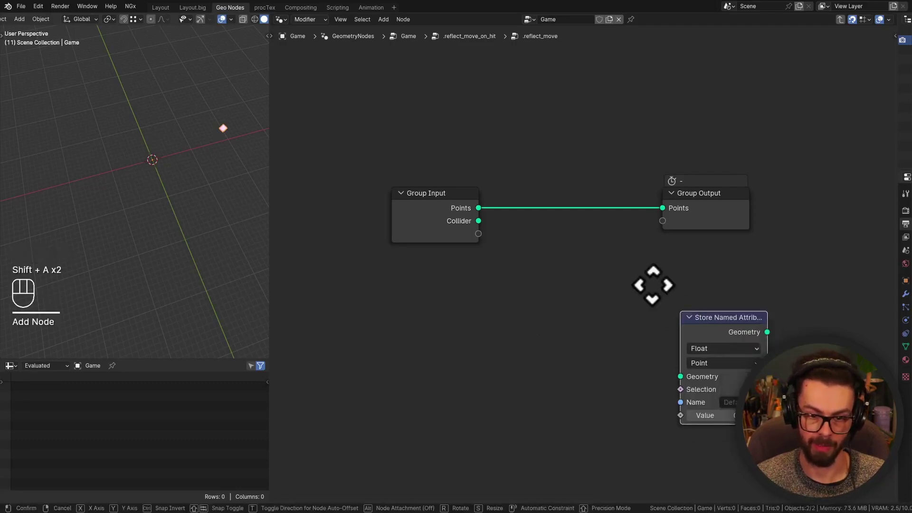
left_click(554, 259)
scroll(572, 247, "up", 2)
left_click(654, 260)
type("move")
key("Return")
left_click(645, 183)
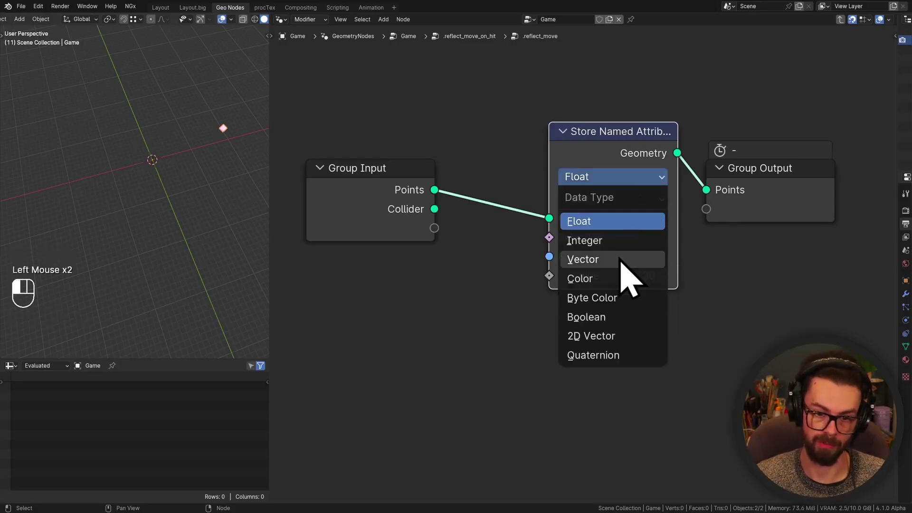
left_click(621, 261)
left_click(635, 153)
key("g")
key("g")
left_click(540, 281)
scroll(625, 302, "up", 1)
middle_click_drag(478, 332, 613, 286)
scroll(613, 285, "down", 1)
scroll(609, 285, "down", 1)
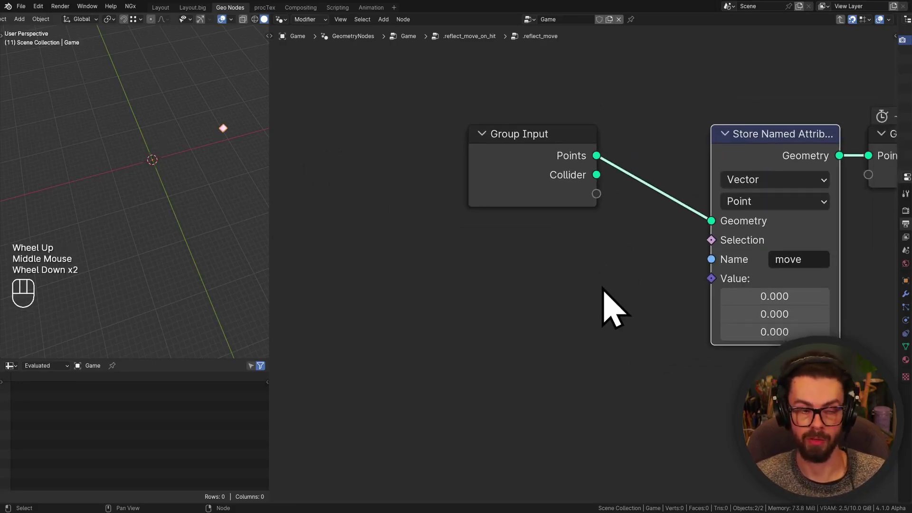
scroll(571, 318, "down", 1)
middle_click_drag(568, 321, 587, 266)
scroll(611, 261, "down", 2)
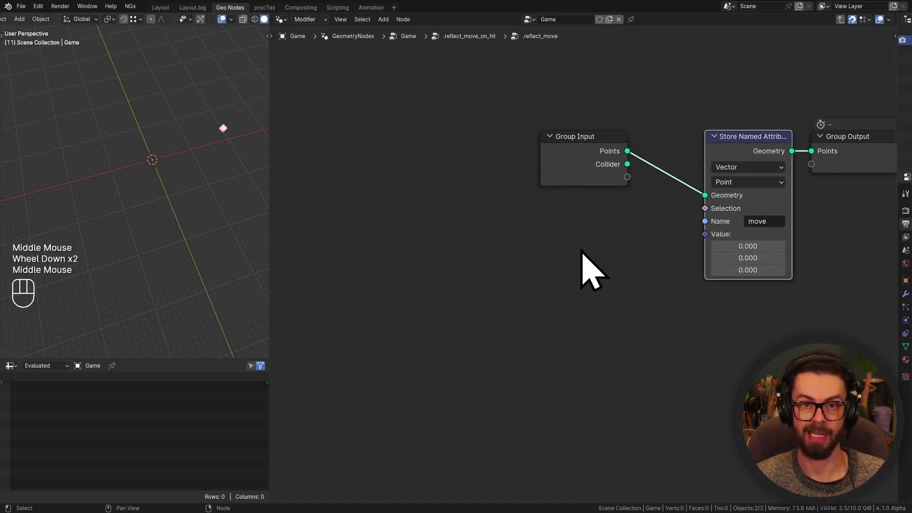
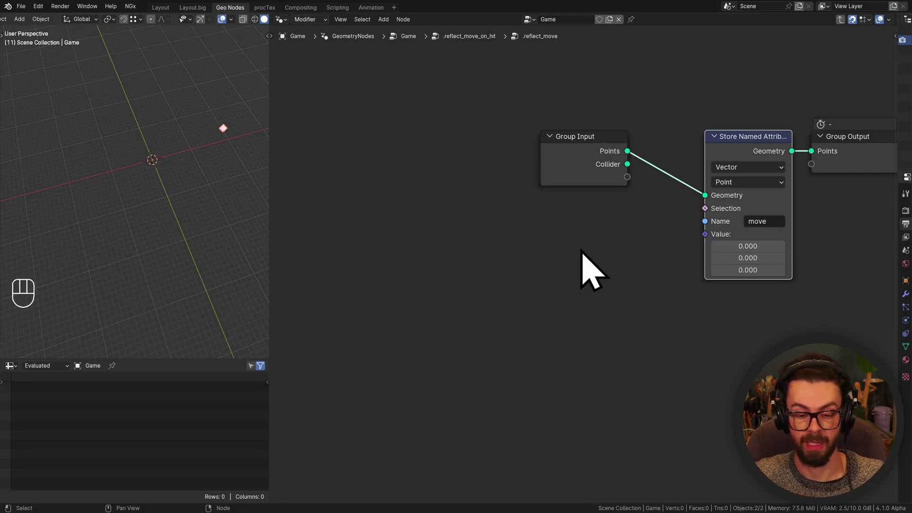
Step: Move the Group Input closer to Store Named Attribute and place a duplicate of it to the lower left
left_click(598, 227)
middle_click_drag(598, 195, 727, 122)
left_click(604, 179)
key("g")
left_click(694, 181)
scroll(727, 116, "down", 2)
key("shift+d")
left_click(408, 264)
Step: Add a Raycast node with Collider as its Target Geometry and link Is Hit to the Selection of Store Named Attribute
scroll(452, 285, "up", 1)
middle_click_drag(452, 285, 438, 305)
left_click_drag(364, 296, 498, 280)
type("rayc")
key("Return")
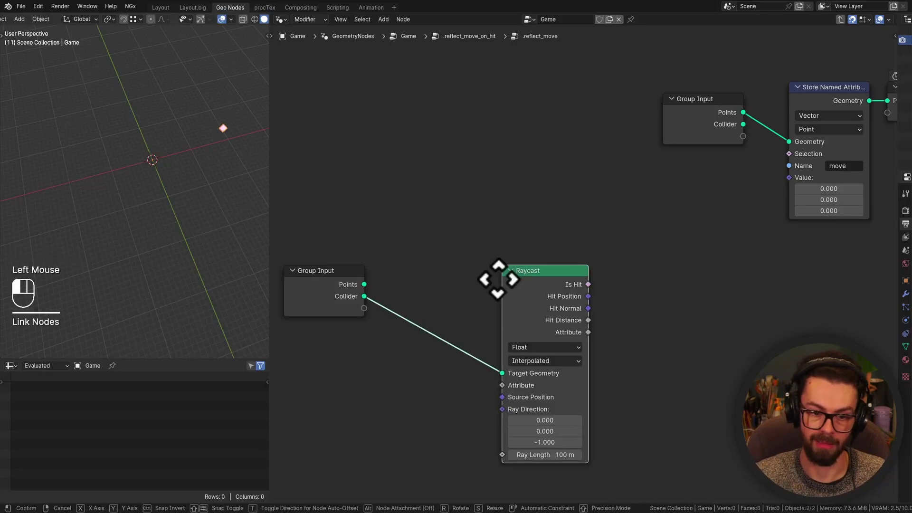
left_click(560, 236)
middle_click_drag(694, 246, 674, 250)
left_click_drag(570, 285, 580, 274)
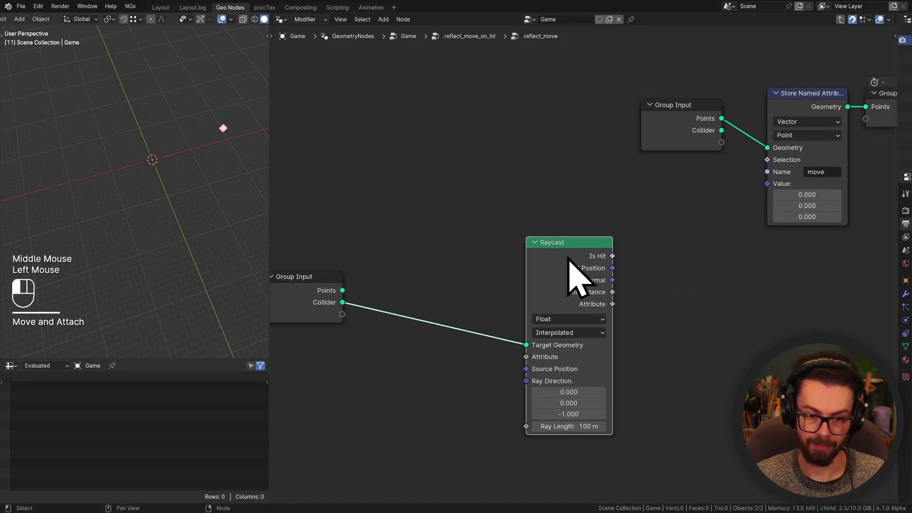
middle_click_drag(613, 289, 632, 302)
left_click_drag(532, 274, 681, 173)
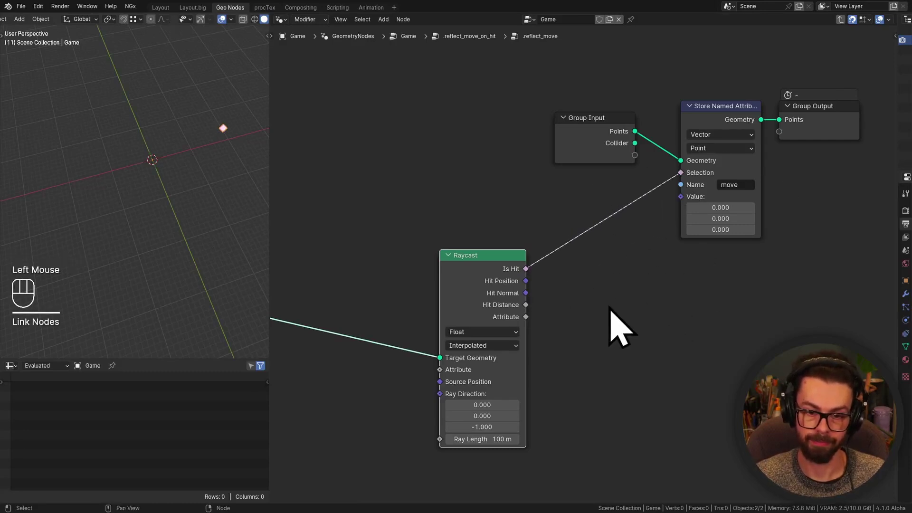
Step: Add a Named Attribute node above the Raycast, named move and set to Vector
left_click(616, 314)
scroll(616, 314, "up", 2)
middle_click_drag(622, 285, 637, 259)
key("shift+a")
left_click(627, 233)
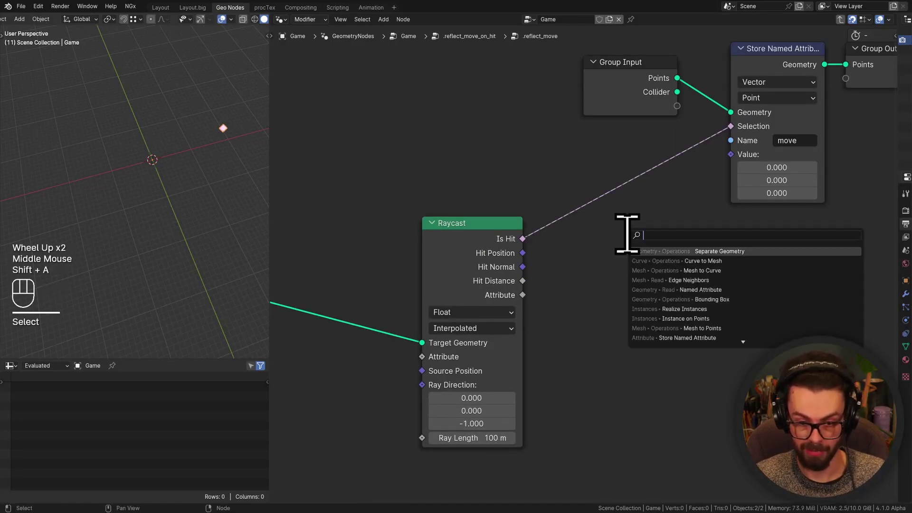
key("Down")
key("Down")
key("Down")
key("Down")
key("Return")
left_click(464, 173)
left_click(493, 204)
key("Escape")
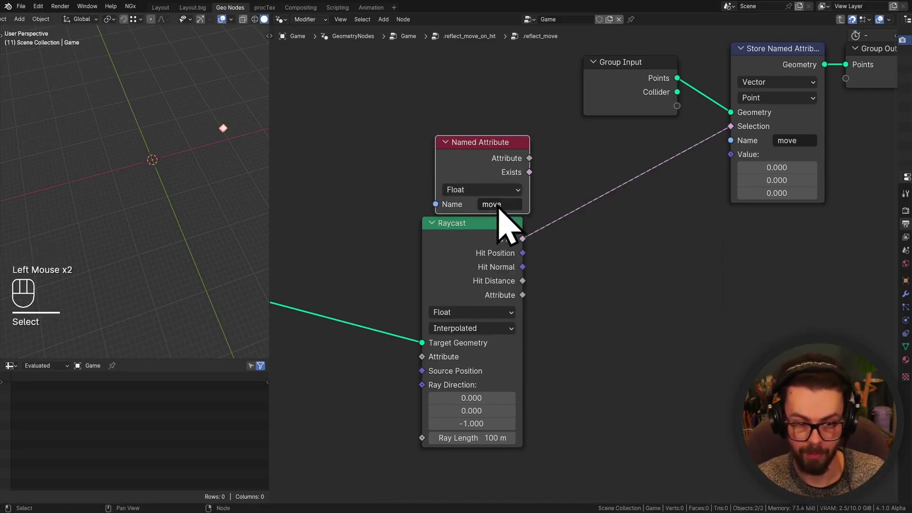
left_click_drag(495, 179, 489, 173)
left_click(481, 178)
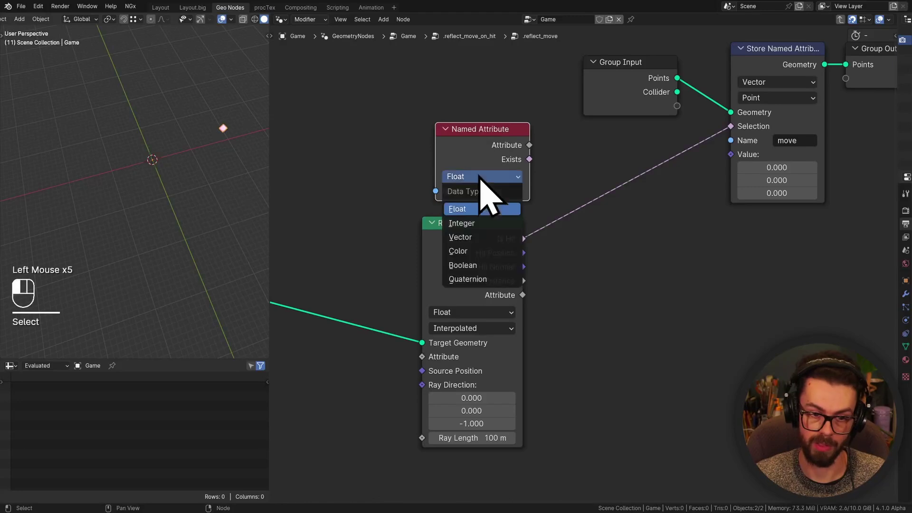
left_click(475, 237)
Step: Reflect the move attribute around the Raycast's Hit Normal with a Reflect vector node and feed the result into the stored Value
left_click_drag(530, 145, 588, 203)
type("refl")
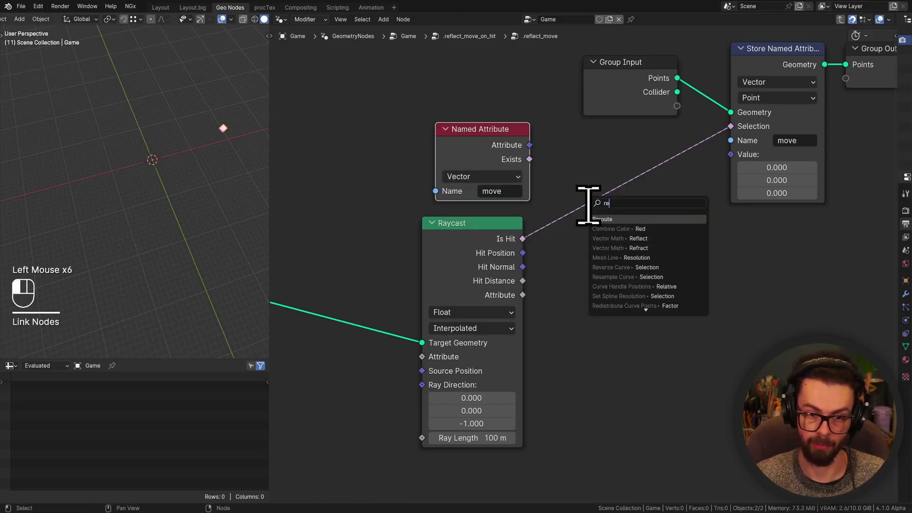
key("Return")
left_click(604, 204)
left_click_drag(522, 267, 597, 259)
left_click_drag(691, 212, 731, 156)
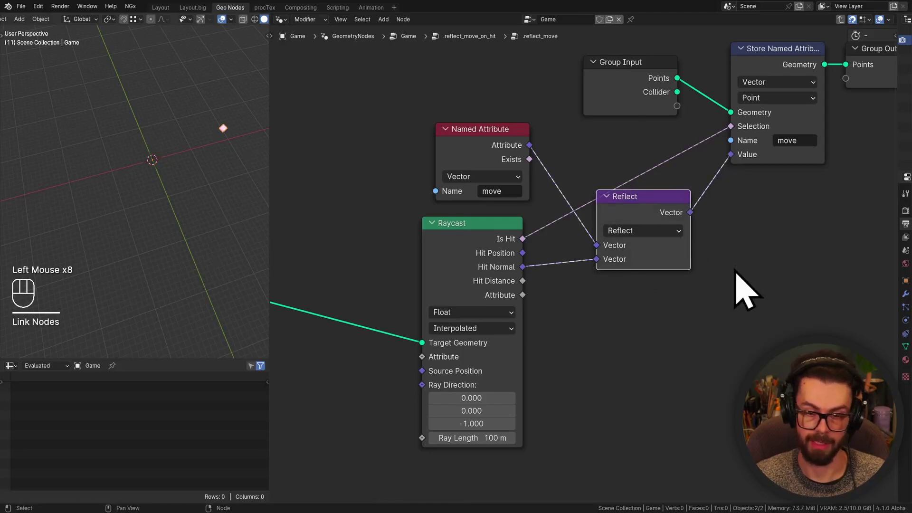
left_click_drag(632, 81, 645, 81)
Step: Examine the description of the Reflect operation among the vector math operations
scroll(678, 282, "up", 3)
scroll(678, 282, "down", 1)
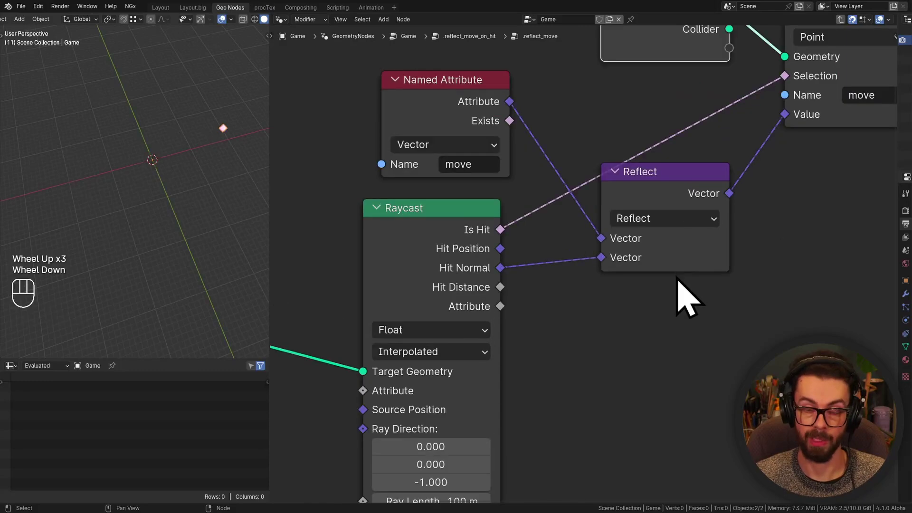
left_click(664, 220)
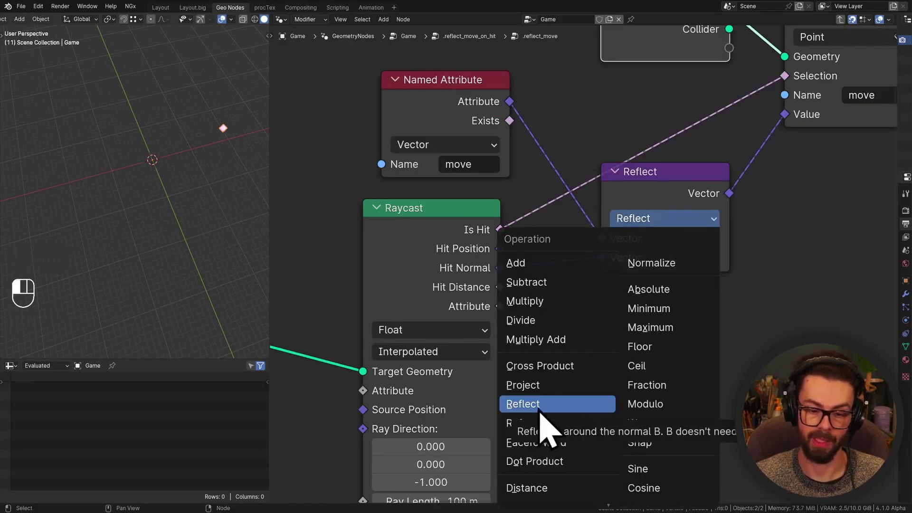
Step: Sketch an annotation below the Reflect node showing a surface line, its normal, an incoming arrow and a reflected arrow
middle_click_drag(689, 322, 587, 322)
left_click_drag(480, 331, 755, 322)
mouse_move(622, 327)
left_mouse_down()
mouse_move(620, 220)
mouse_move(610, 233)
left_mouse_up()
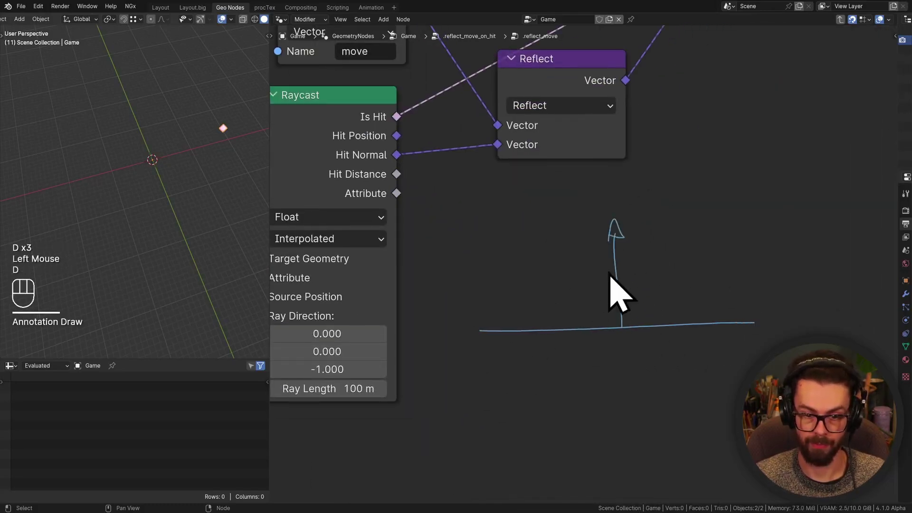
left_click_drag(499, 194, 620, 334)
mouse_move(618, 328)
left_mouse_down()
mouse_move(593, 316)
mouse_move(635, 311)
mouse_move(733, 191)
left_mouse_up()
mouse_move(716, 193)
left_mouse_down()
mouse_move(749, 173)
mouse_move(736, 202)
left_mouse_up()
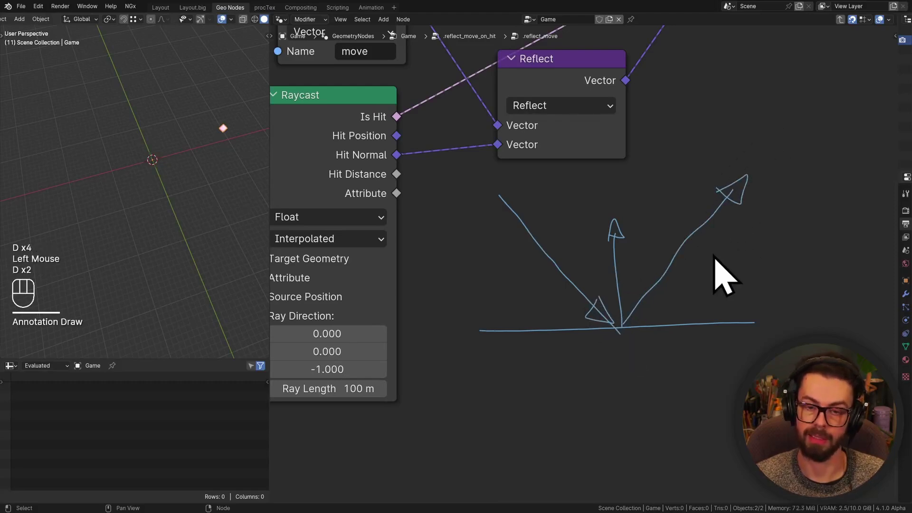
key("d")
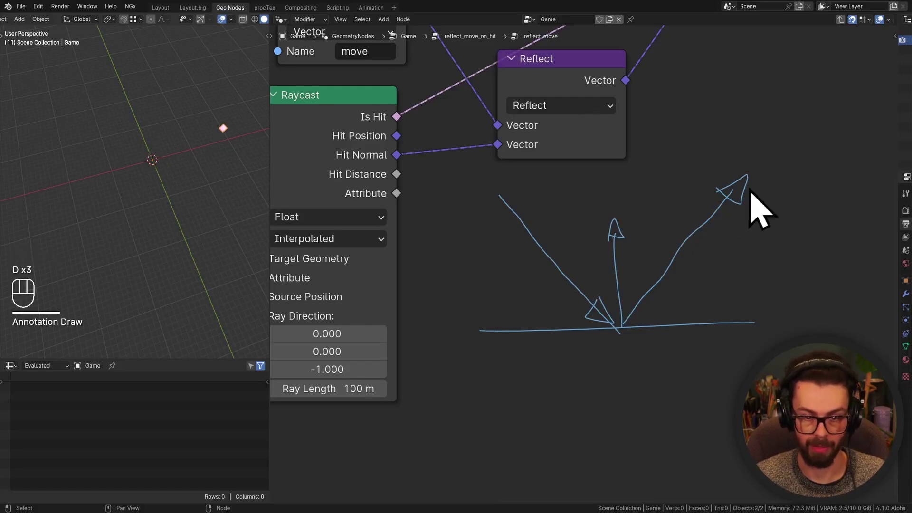
left_click_drag(658, 278, 736, 186)
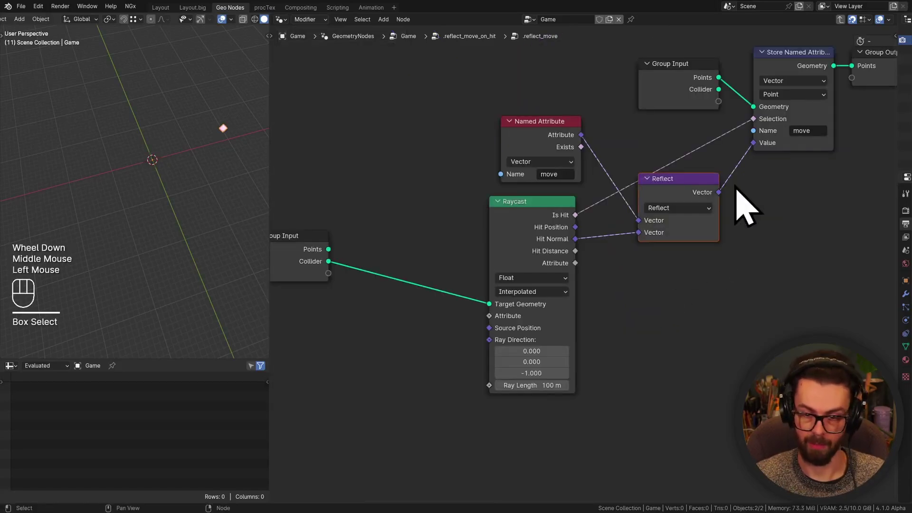
Step: Move the Reflect node slightly up beside the Raycast node
key("g")
left_click(717, 270)
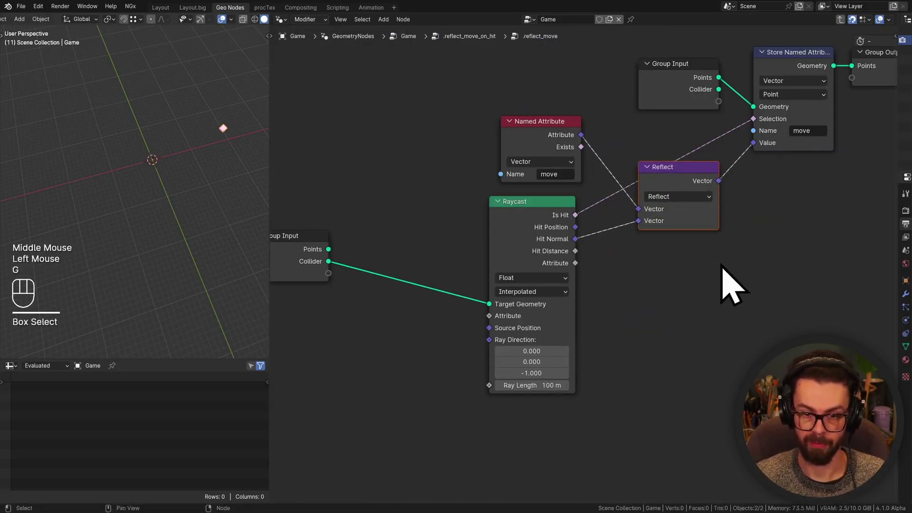
Step: Sketch an annotated diagonal arrow and a circle in the empty area below the Group Input node, and erase them
middle_click_drag(710, 273, 598, 309)
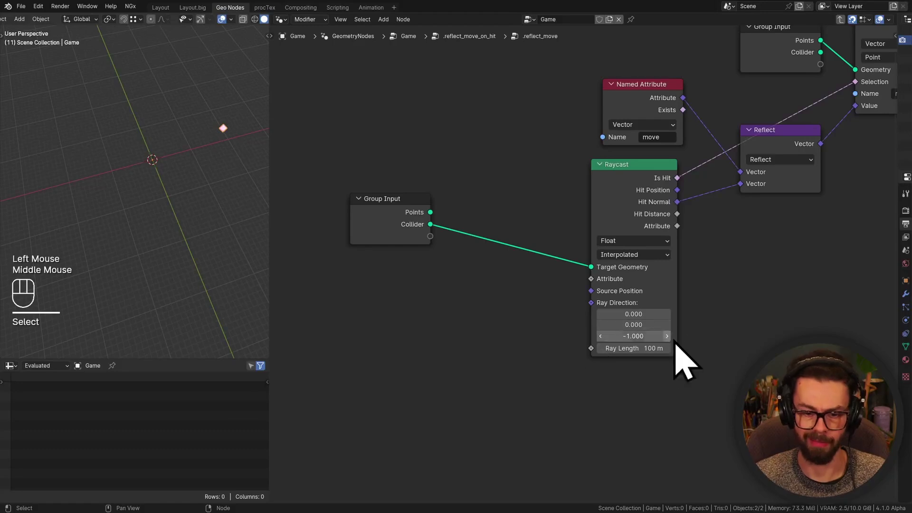
middle_click_drag(672, 339, 714, 326)
scroll(693, 326, "up", 1)
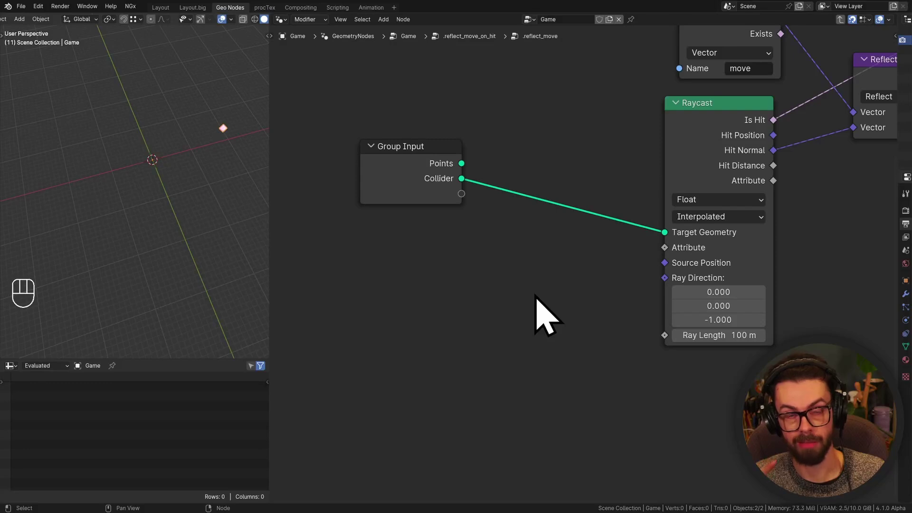
middle_click_drag(569, 289, 554, 220)
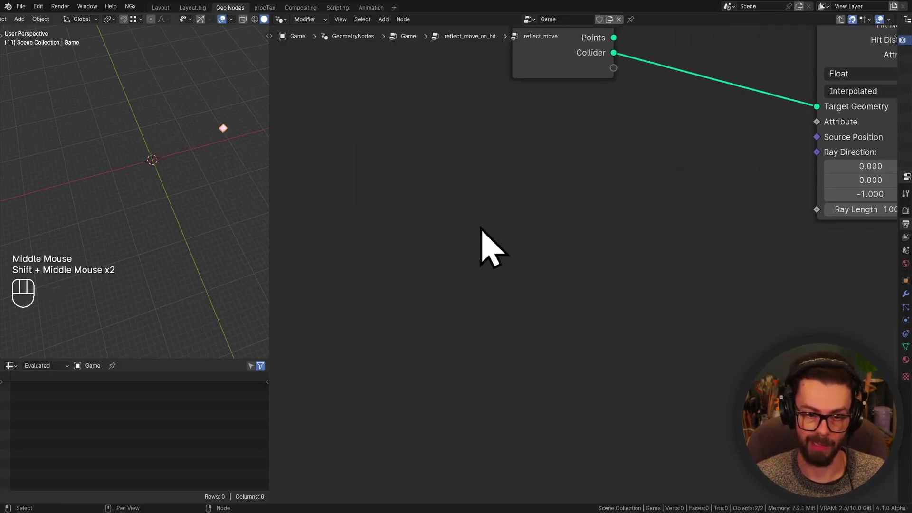
left_click_drag(444, 164, 514, 243)
middle_click_drag(520, 264, 518, 225, "shift")
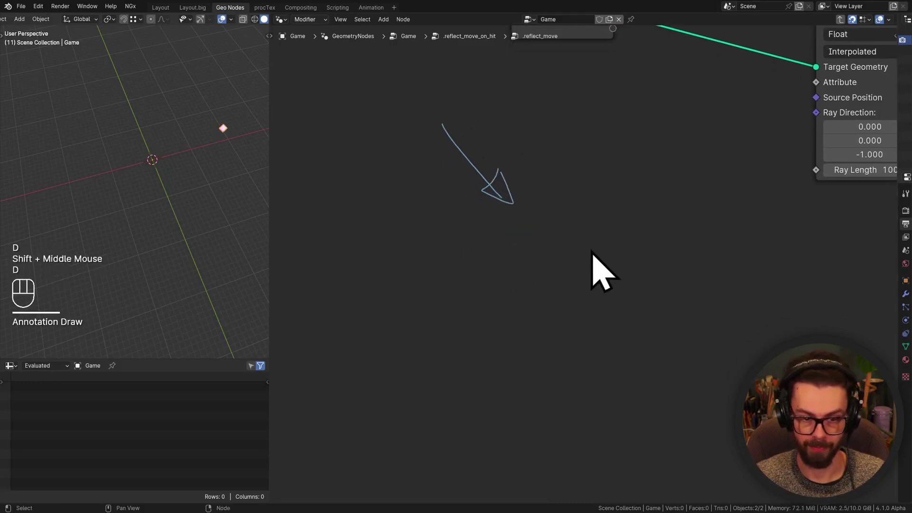
mouse_move(570, 233)
left_mouse_down()
mouse_move(601, 285)
mouse_move(584, 237)
left_mouse_up()
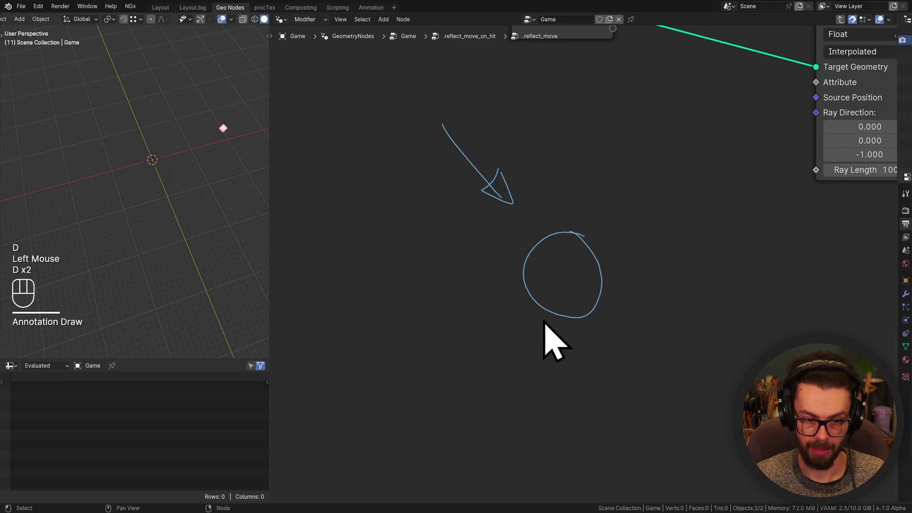
key("d")
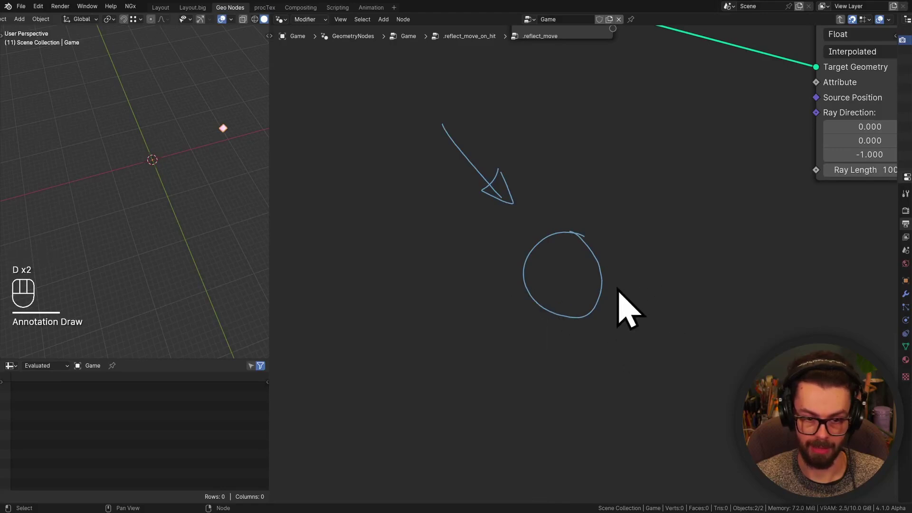
right_click_drag(487, 192, 596, 293)
Step: Sketch an annotated ball with a short arrow, a slanted line crossing it and small marks where they meet, and erase the drawing
middle_click_drag(542, 290, 542, 246, "shift")
key("d")
mouse_move(525, 252)
left_mouse_down()
mouse_move(586, 229)
mouse_move(558, 267)
mouse_move(528, 246)
left_mouse_up()
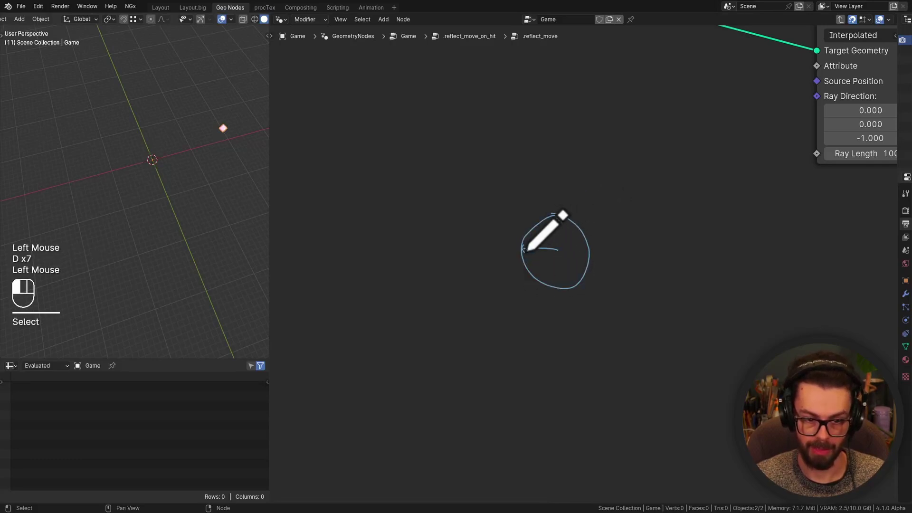
left_click_drag(554, 214, 525, 251)
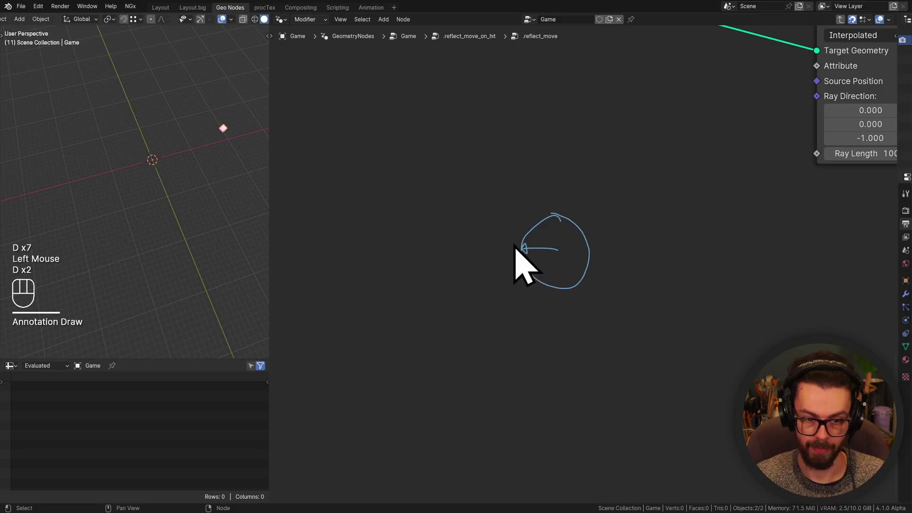
key("d")
left_click_drag(446, 205, 457, 212)
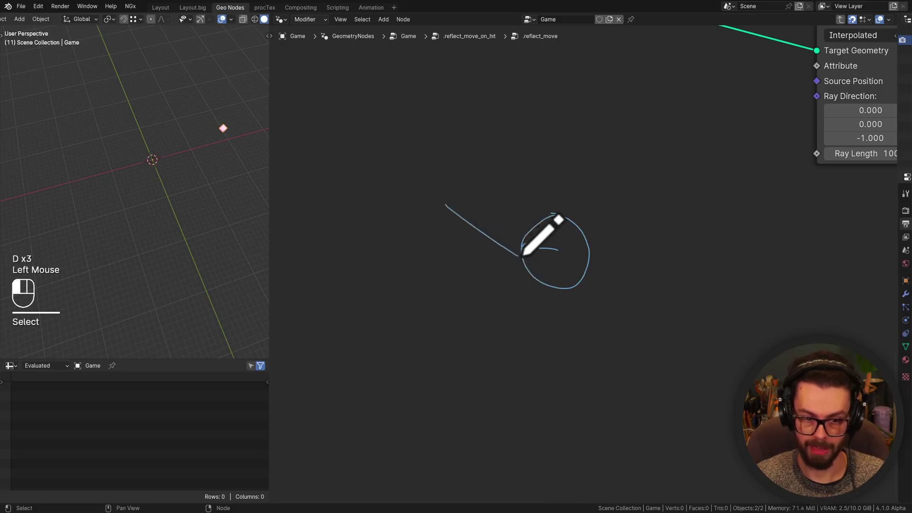
left_click_drag(547, 268, 589, 291)
left_click_drag(635, 311, 687, 334)
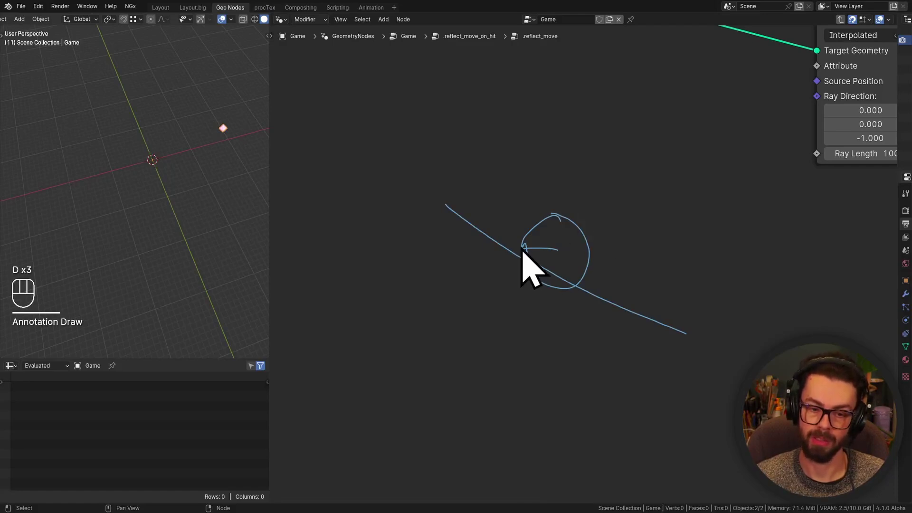
key("d")
left_click_drag(519, 250, 510, 248)
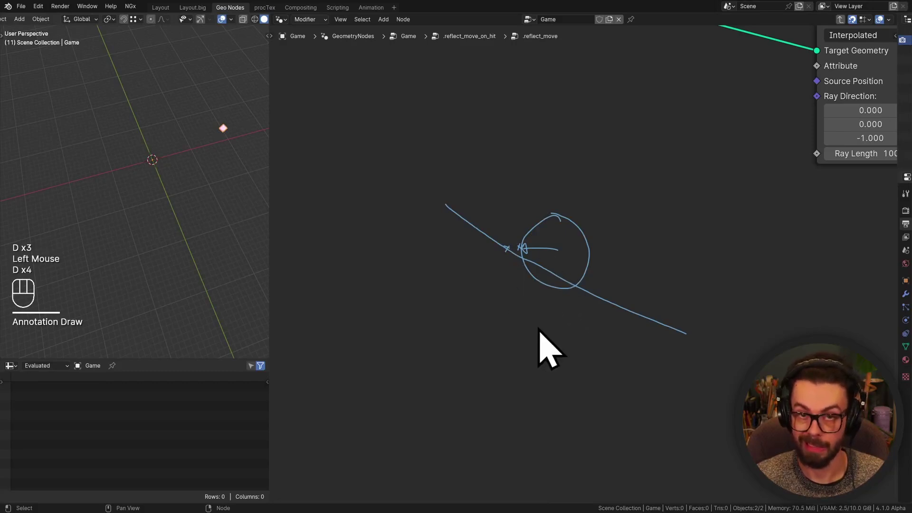
key("d")
mouse_move(472, 255)
right_mouse_down()
mouse_move(574, 228)
mouse_move(749, 342)
right_mouse_up()
Step: Move the Group Input node away from the Raycast and connect its Collider output to the Target of a new Geometry Proximity node
mouse_move(648, 170)
middle_mouse_down()
mouse_move(566, 280)
mouse_move(589, 271)
middle_mouse_up()
scroll(633, 194, "down", 2)
left_click(530, 159)
key("g")
left_click(378, 215)
left_click_drag(415, 201, 483, 257)
type("prox")
key("Return")
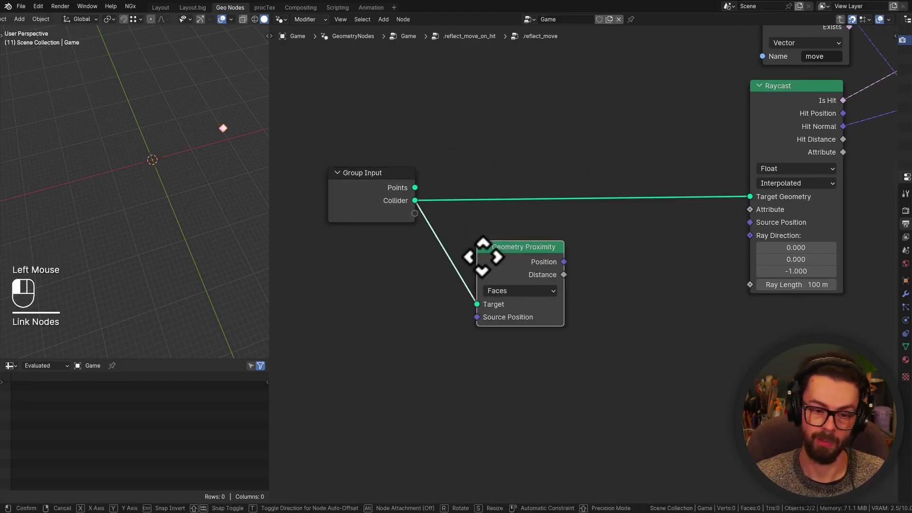
scroll(527, 309, "up", 2)
left_click(517, 294)
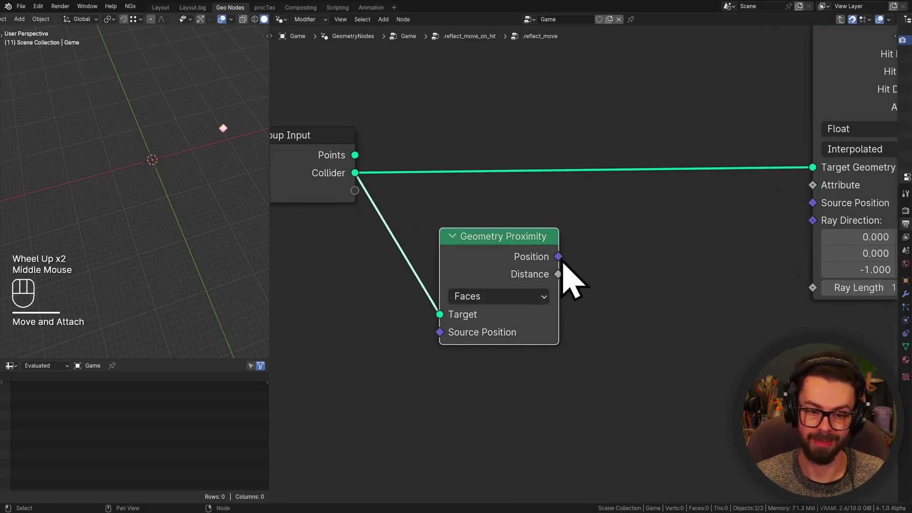
Step: Move the Geometry Proximity node closer to the Collider link and connect its Position output to a new Subtract vector node
left_click_drag(489, 264, 509, 232)
scroll(591, 264, "down", 1)
middle_click_drag(601, 258, 575, 230)
left_click_drag(561, 222, 633, 236)
type("sbt")
key("BackSpace")
key("BackSpace")
type("ubt")
key("Return")
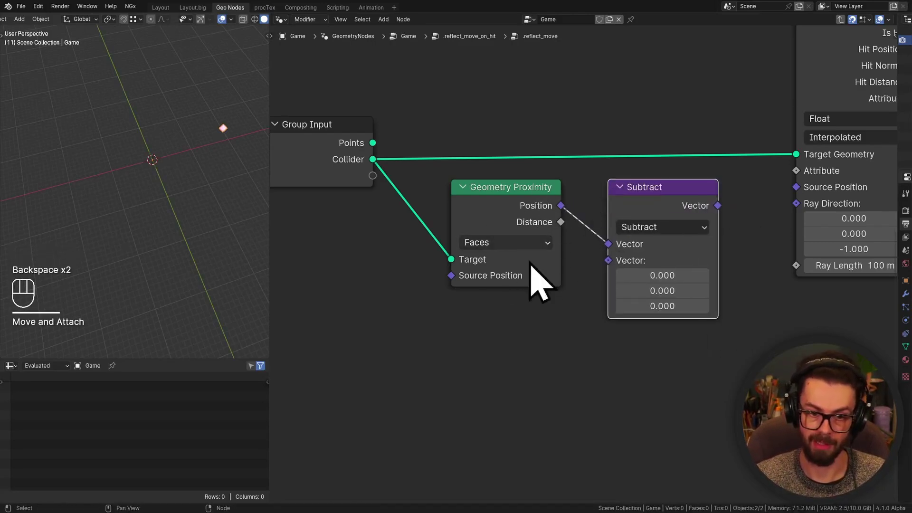
Step: Add a Position node as the Subtract node's second vector and feed the Subtract result into the Raycast's Ray Direction
left_click_drag(609, 261, 551, 323)
type("pos")
key("Return")
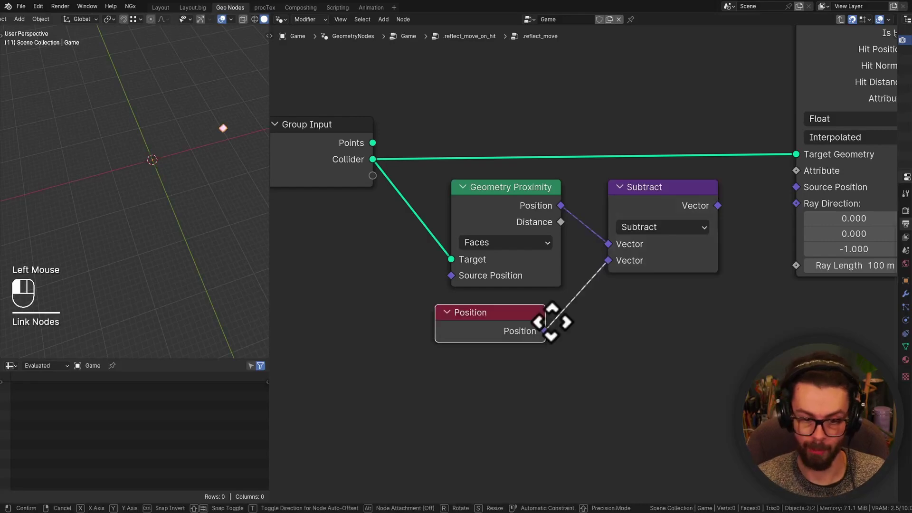
left_click(551, 323)
middle_click_drag(581, 342, 579, 330)
left_click_drag(647, 215, 728, 214)
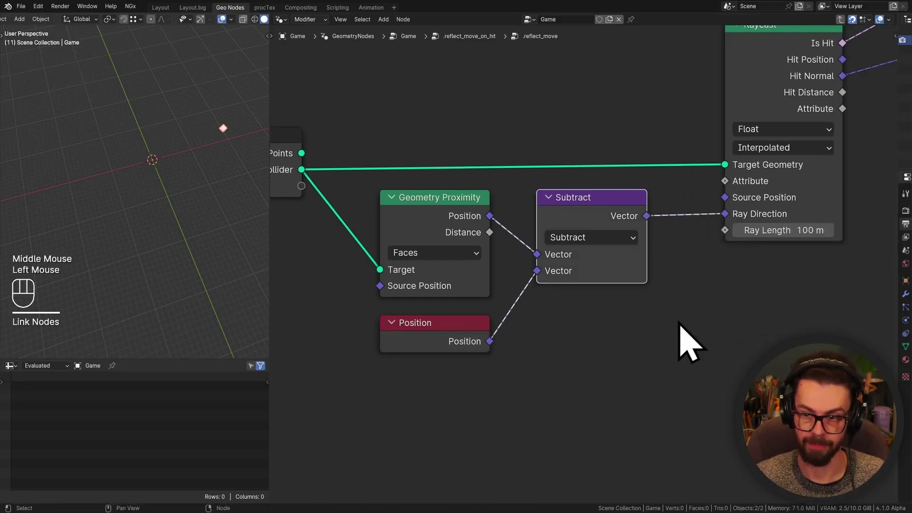
middle_click_drag(679, 323, 686, 308)
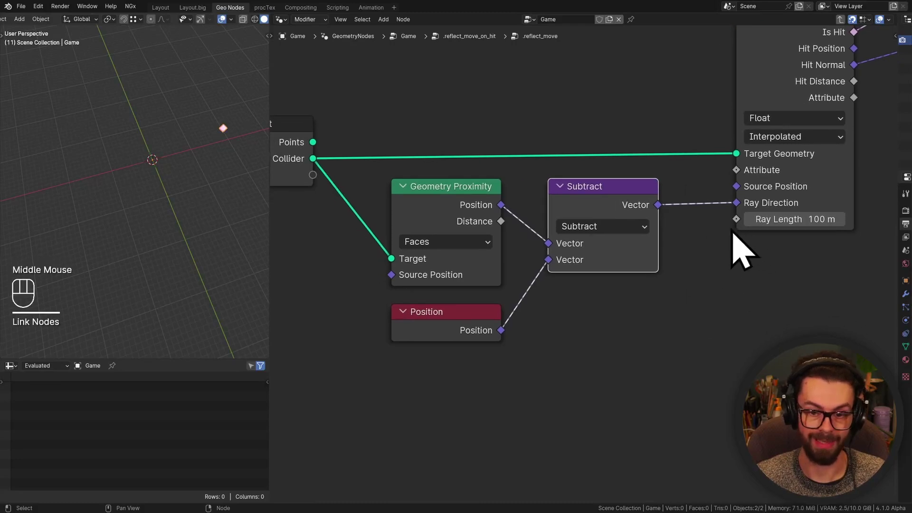
middle_click_drag(727, 273, 691, 289)
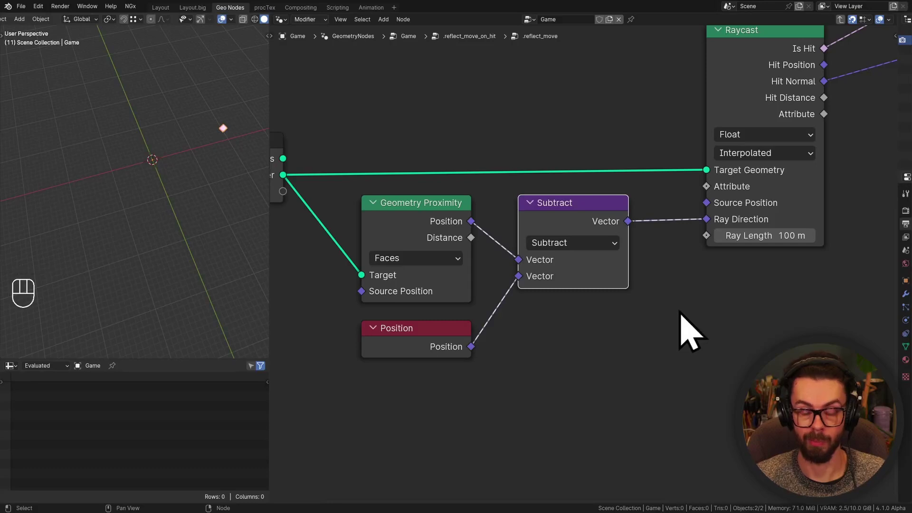
Step: Annotate a circle with a radius arrow, and drive the Raycast node's Ray Length with a Radius node placed below Subtract
middle_click_drag(683, 299, 639, 199, "shift")
mouse_move(695, 282)
left_mouse_down()
mouse_move(713, 261)
mouse_move(691, 264)
left_mouse_up()
mouse_move(671, 326)
left_mouse_down()
mouse_move(727, 312)
mouse_move(735, 295)
mouse_move(735, 303)
left_mouse_up()
mouse_move(735, 316)
middle_mouse_down("shift")
mouse_move(667, 312)
mouse_move(631, 196)
middle_mouse_up("shift")
left_click_drag(648, 185, 620, 233)
type("radius")
left_click(587, 250)
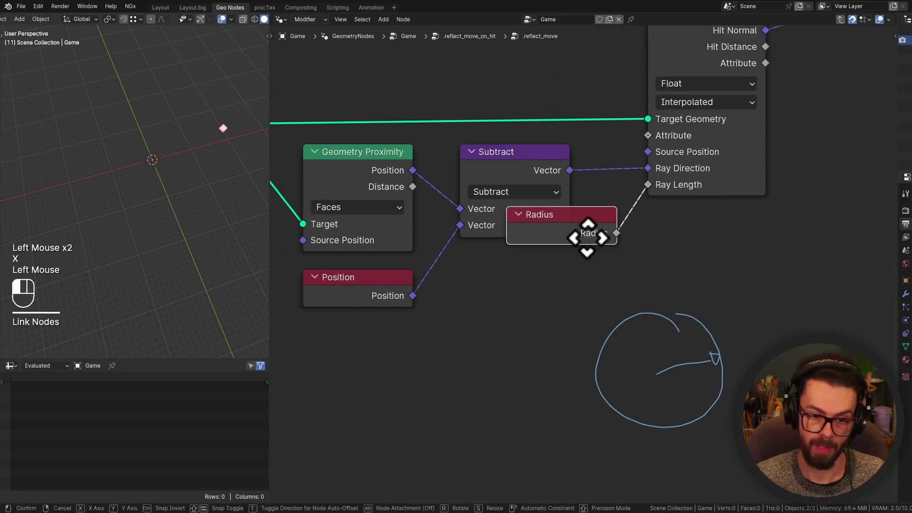
left_click(542, 295)
scroll(546, 305, "down", 3)
Step: Restore the full workspace layout and place a copy of the Colliders Group Input, with all sockets shown, above the lower Separate Geometry
mouse_move(554, 302)
right_mouse_down()
mouse_move(633, 273)
mouse_move(712, 364)
right_mouse_up()
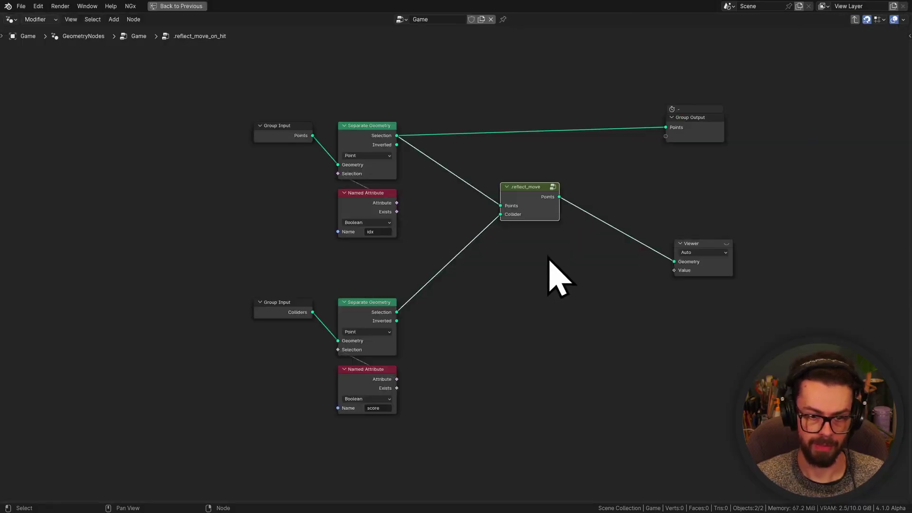
mouse_move(558, 281)
middle_mouse_down()
mouse_move(560, 295)
mouse_move(549, 275)
middle_mouse_up()
key("ctrl+space")
scroll(569, 294, "up", 1, "ctrl")
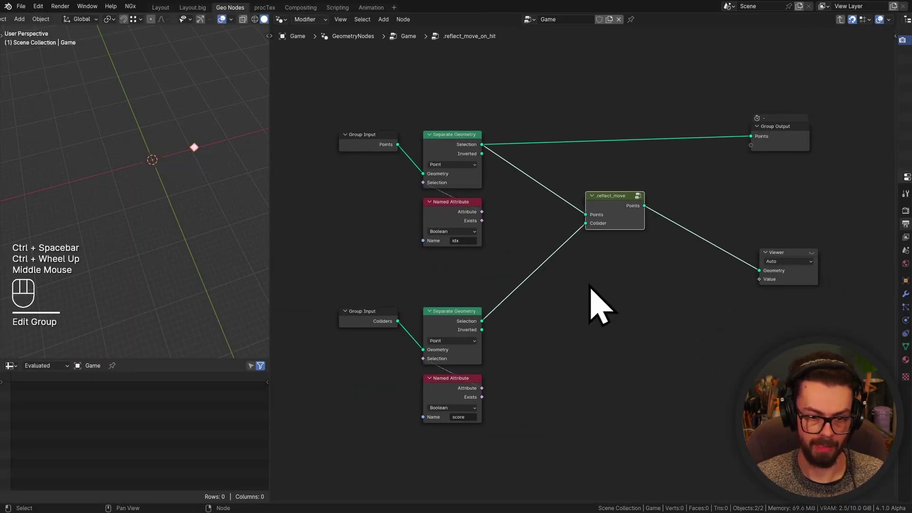
scroll(589, 290, "up", 2)
left_click(339, 328)
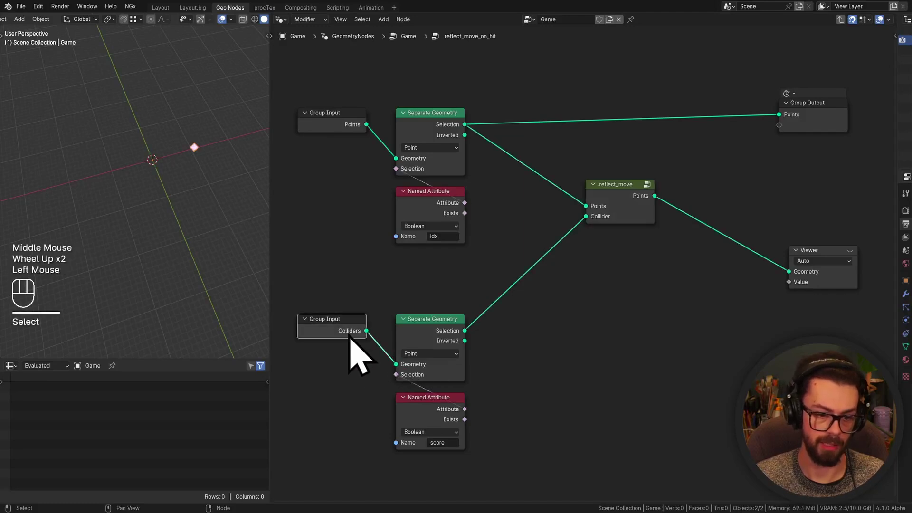
key("ctrl+h")
middle_click_drag(351, 336, 381, 326)
left_click(378, 319)
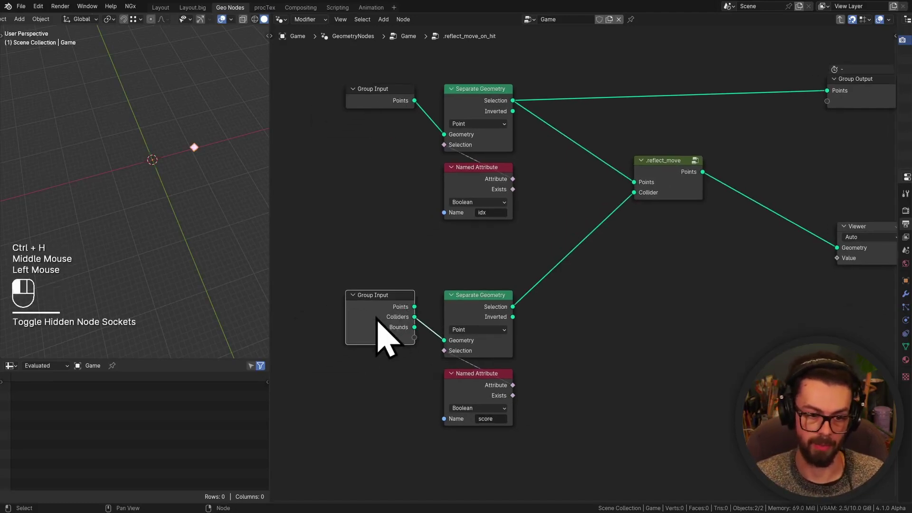
key("shift+d")
left_click(481, 261)
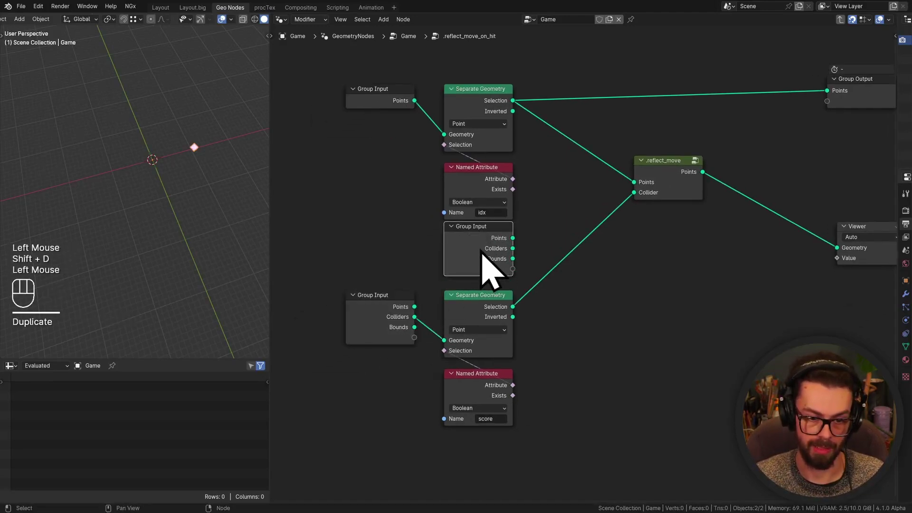
left_click(384, 331)
key("ctrl+h")
scroll(511, 311, "up", 2)
Step: Insert a Join Geometry node before .reflect_move's Collider input and link the duplicated Group Input's Bounds into it
key("shift+space")
key("shift+space")
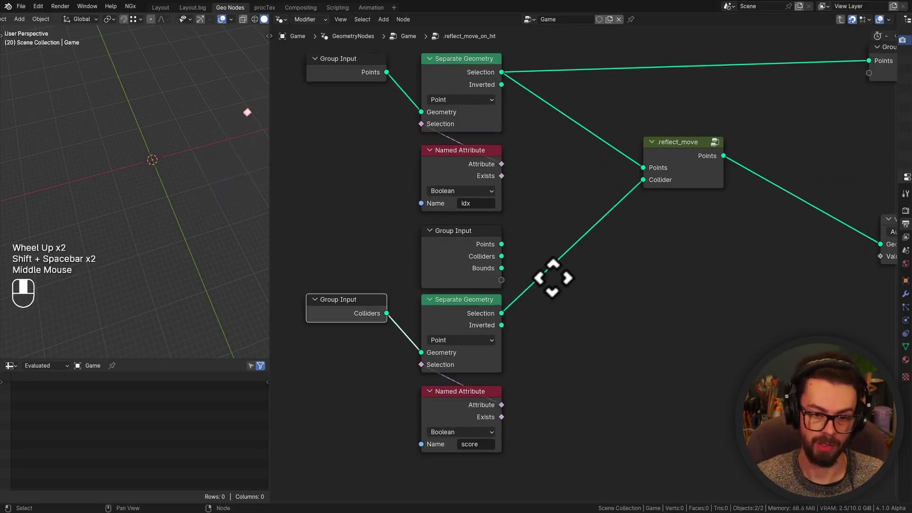
middle_click_drag(541, 289, 552, 270)
key("shift+a")
type("joi")
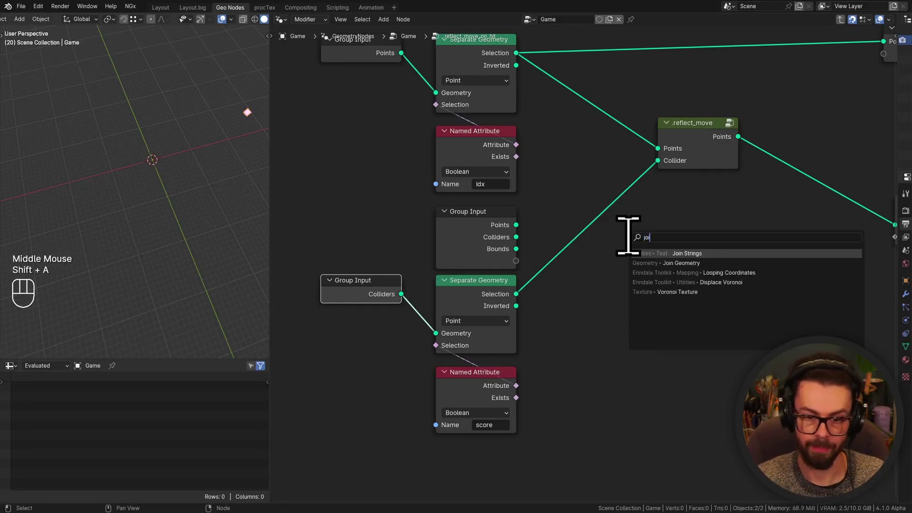
key("Down")
key("Return")
left_click(534, 248)
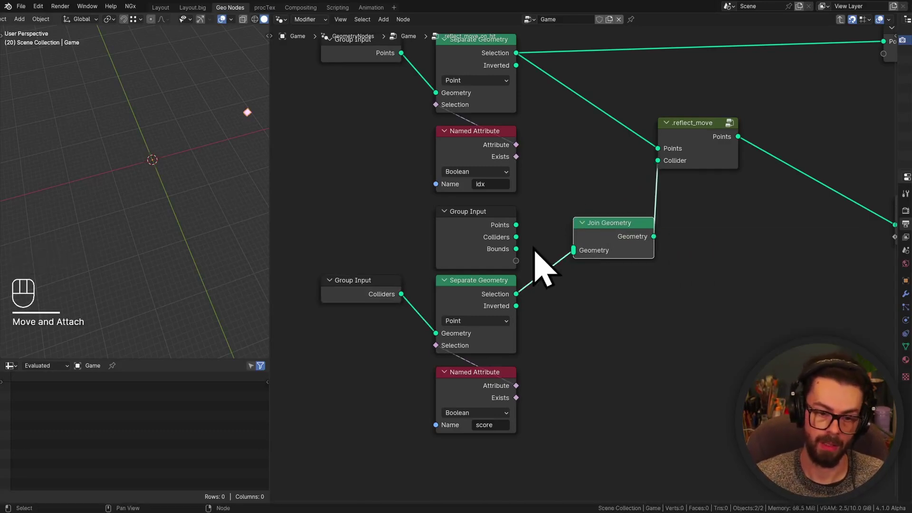
left_click_drag(521, 250, 576, 252)
Step: Replay the animation from the first frame to test how the point reacts to the colliders and bounds
key("shift+Left")
key("shift+space")
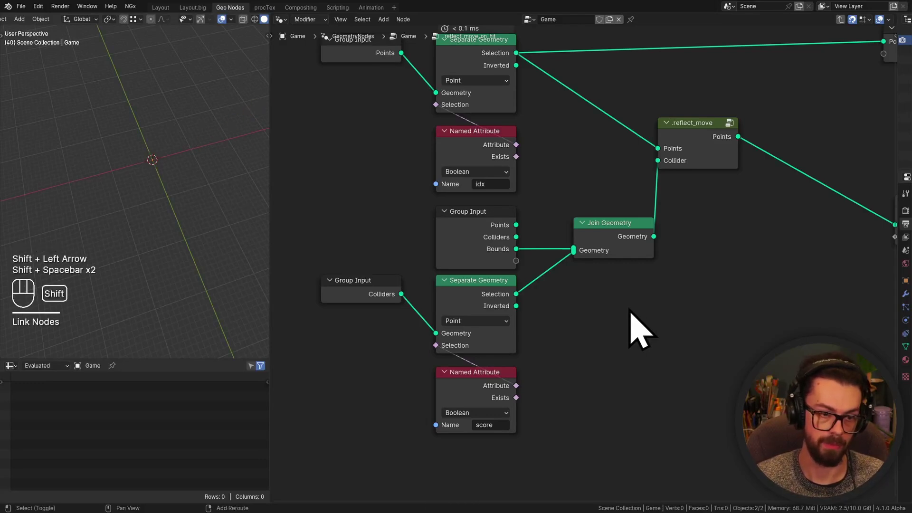
key("shift+Left")
scroll(637, 328, "down", 1)
middle_click_drag(637, 328, 530, 359, "shift")
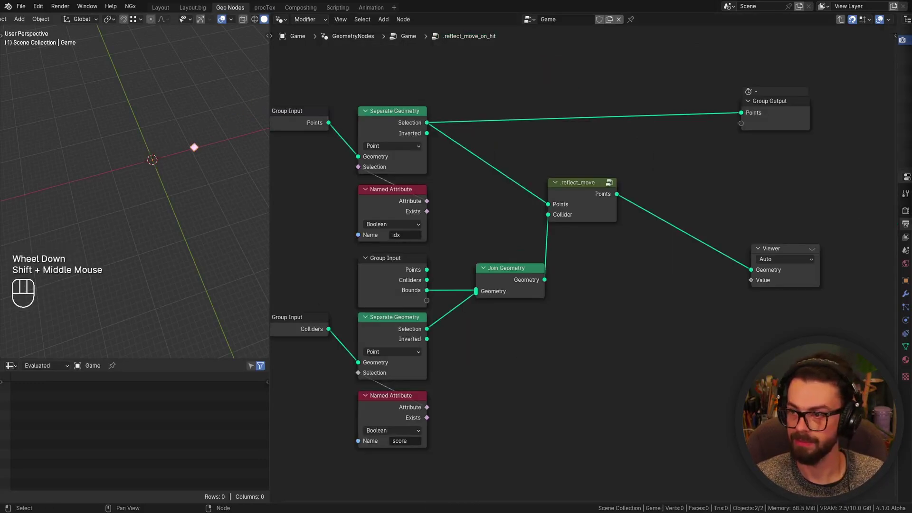
key("Tab")
key("shift+Left")
key("shift+space")
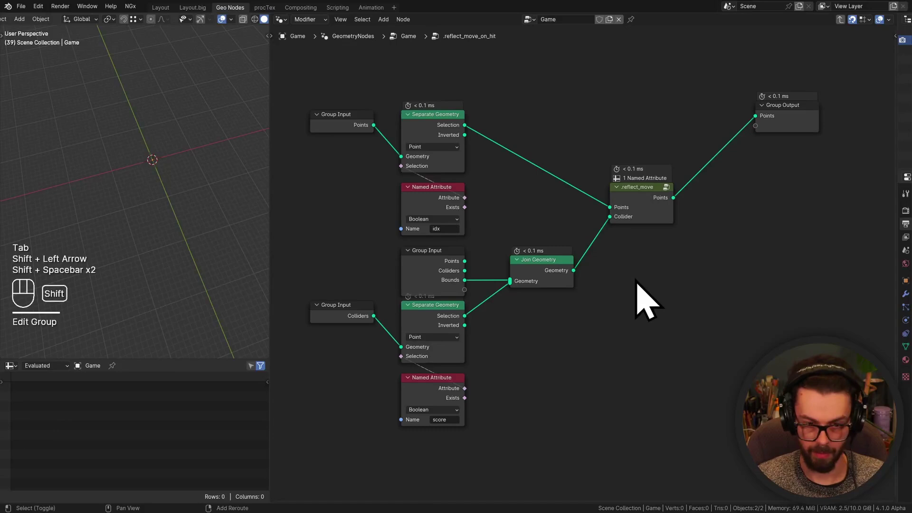
key("shift+Left")
key("shift+space")
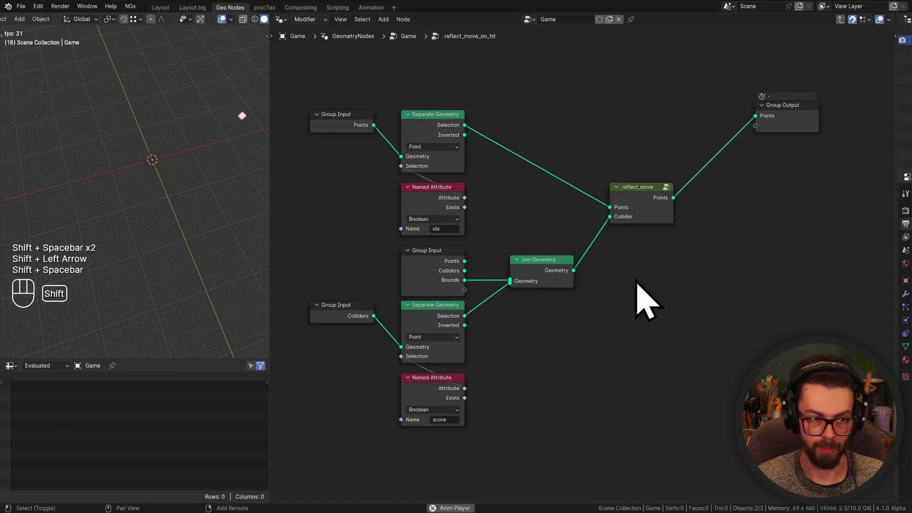
Step: Leave the group and annotate a loop arrow above the simulation zone from Simulation Output back to Simulation Input
key("Tab")
middle_click_drag(632, 278, 633, 274)
left_click_drag(386, 228, 727, 275)
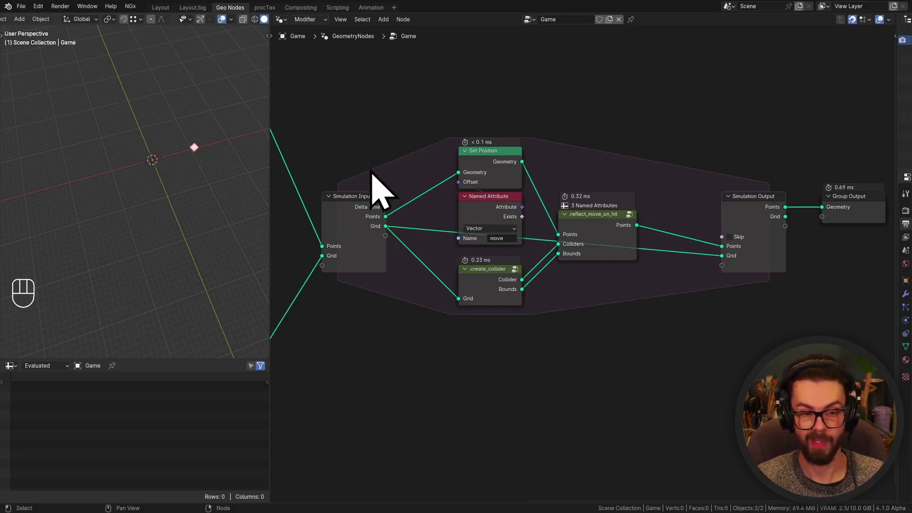
mouse_move(345, 174)
left_mouse_down()
mouse_move(351, 167)
mouse_move(770, 161)
mouse_move(521, 37)
mouse_move(400, 86)
mouse_move(407, 93)
left_mouse_up()
Step: Cut and remake the Grid link between Simulation Input and Simulation Output, routing it above the nodes through two reroutes
right_click_drag(684, 216, 660, 255, "ctrl")
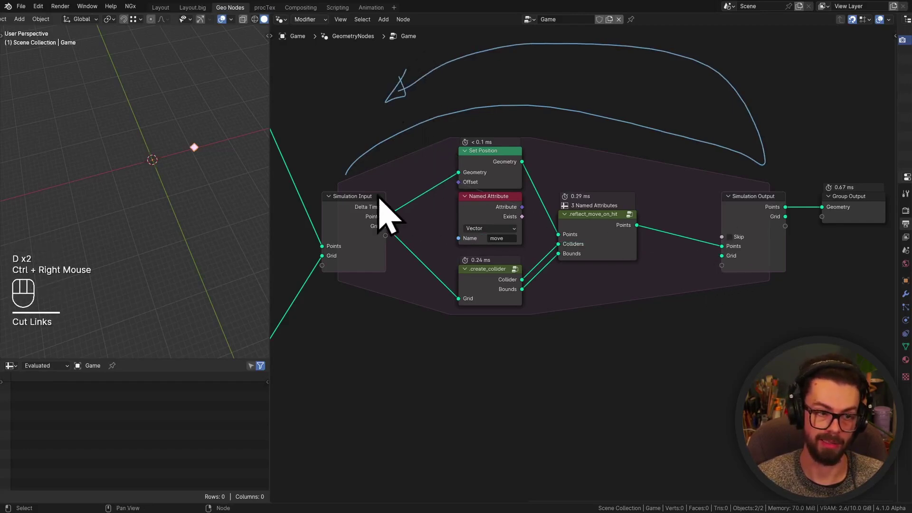
mouse_move(367, 179)
right_mouse_down()
mouse_move(418, 106)
mouse_move(534, 57)
mouse_move(691, 149)
right_mouse_up()
left_click_drag(386, 226, 732, 259)
right_click_drag(662, 265, 662, 240, "shift")
key("g")
right_click_drag(662, 127, 637, 142, "shift")
key("g")
key("g")
left_click(448, 142)
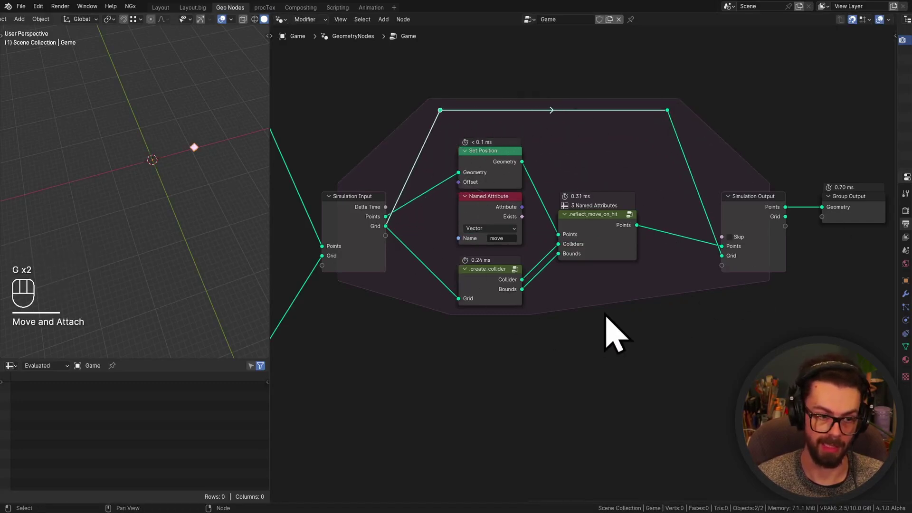
Step: Play the simulation and watch the moving point from the top view
key("shift+space")
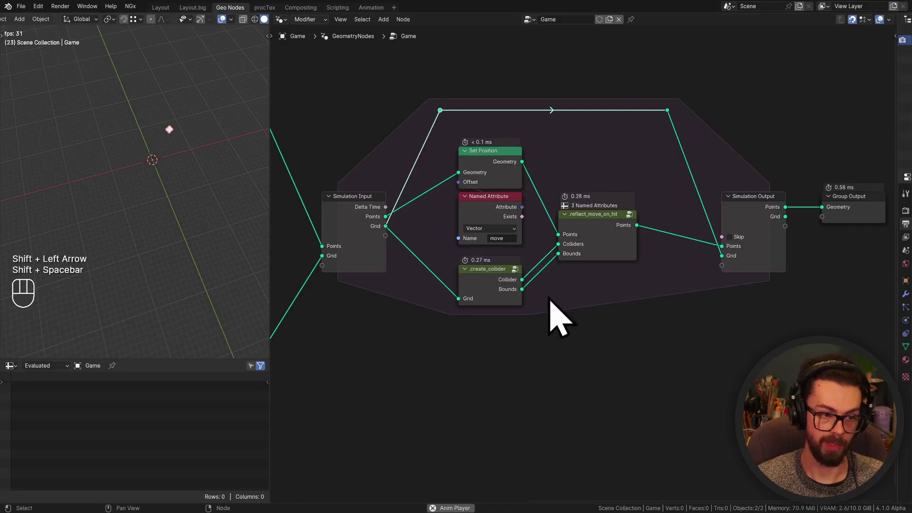
middle_click_drag(209, 179, 220, 257, "shift")
key("KP_7")
scroll(172, 199, "down", 2)
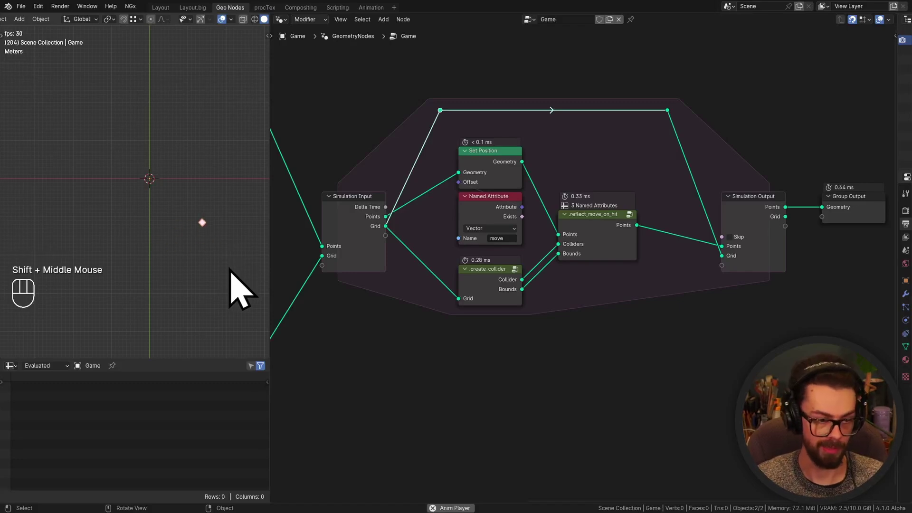
key("shift+space")
Step: Inside .reflect_move_on_hit, duplicate .reflect_move below the original and feed its Points from the upper Separate Geometry's Inverted output
left_click(617, 244)
key("Tab")
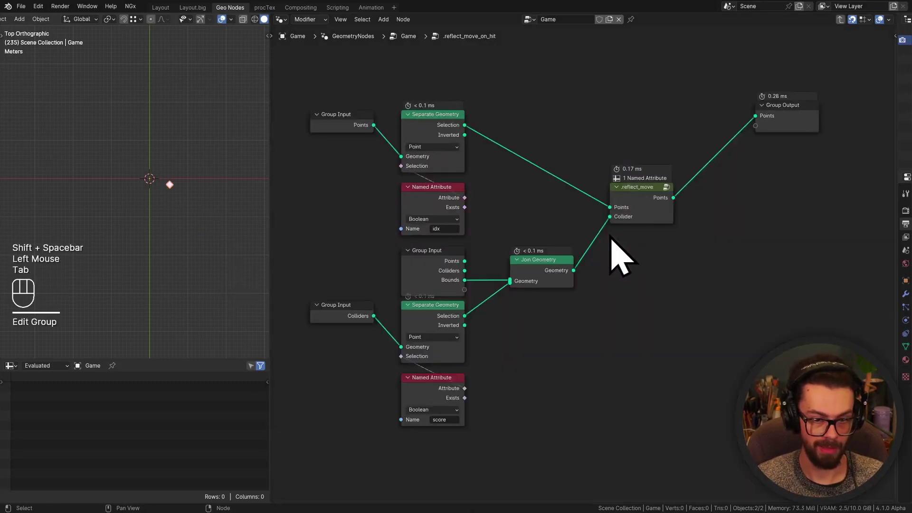
middle_click_drag(611, 255, 613, 235)
left_click_drag(598, 189, 684, 203)
key("g")
left_click(679, 163)
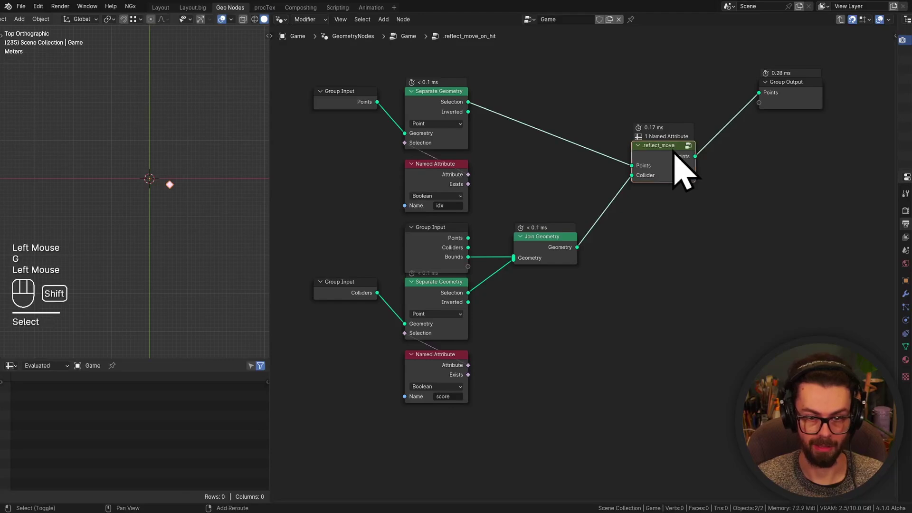
key("shift+d")
left_click(672, 206)
left_click_drag(468, 112, 632, 221)
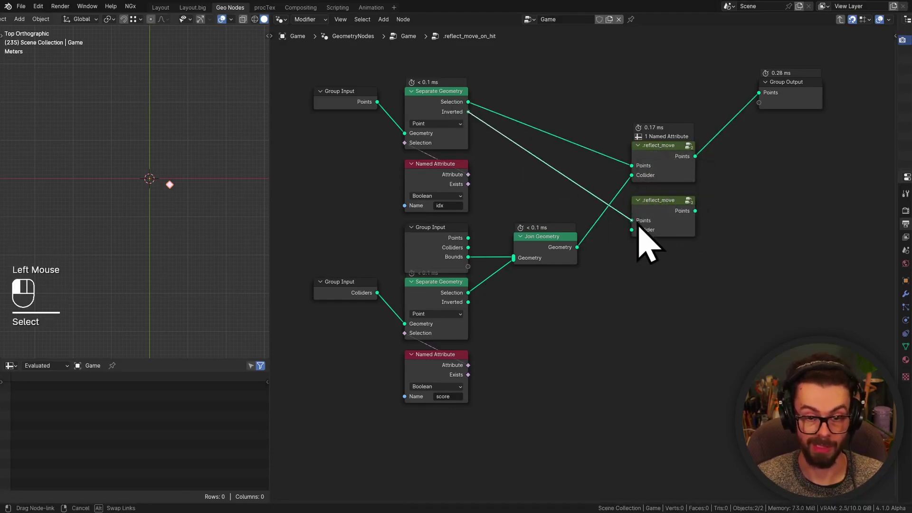
Step: Duplicate Join Geometry to combine Bounds with the lower Separate Geometry's Inverted output, and link it to the second .reflect_move's Collider
left_click(547, 251)
middle_click_drag(546, 250, 554, 220)
key("shift+d")
left_click(546, 254)
left_click_drag(475, 226, 520, 263)
left_click(487, 278)
left_click_drag(584, 253, 677, 204)
middle_click_drag(678, 204, 620, 259)
Step: Merge both .reflect_move outputs with another Join Geometry before the Group Output and align the Group Output beside it
left_click(486, 262)
key("shift+d")
left_click(693, 183)
left_click_drag(644, 234, 672, 202)
left_click(729, 129)
key("g")
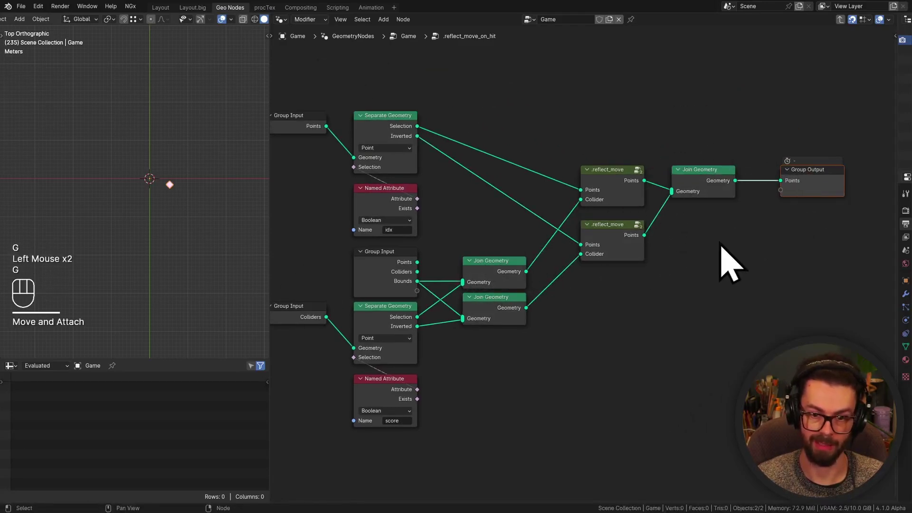
Step: Replay the animation from the first frame to check both points, and save the file
key("shift+Left")
key("shift+space")
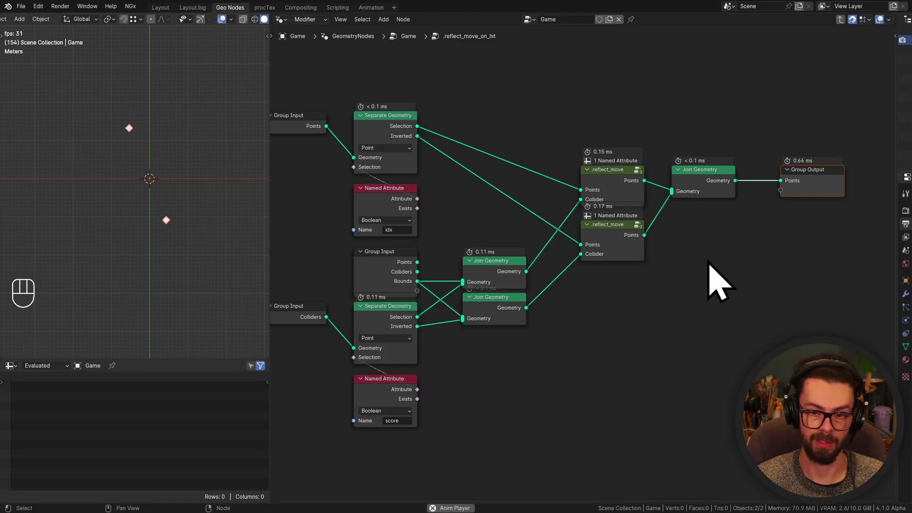
key("ctrl+s")
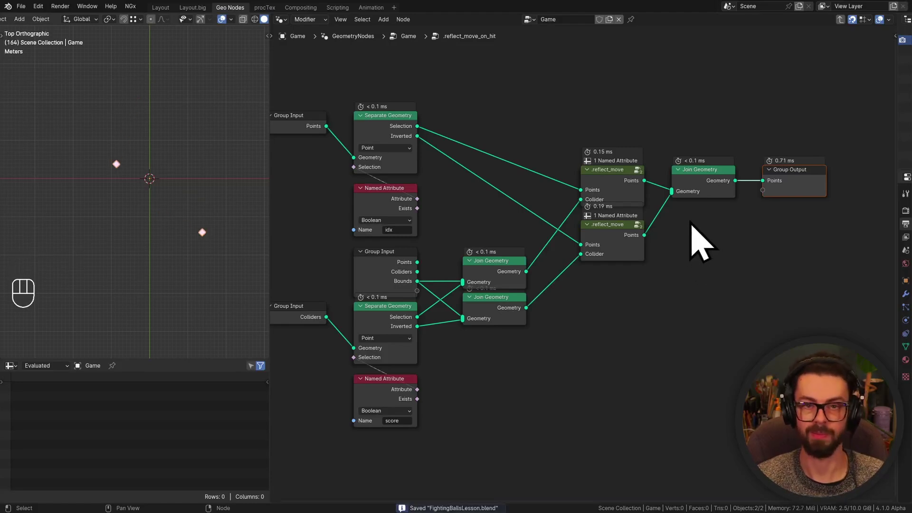
Step: Return to the Game tree and move the Group Output farther from the Simulation Output
key("Tab")
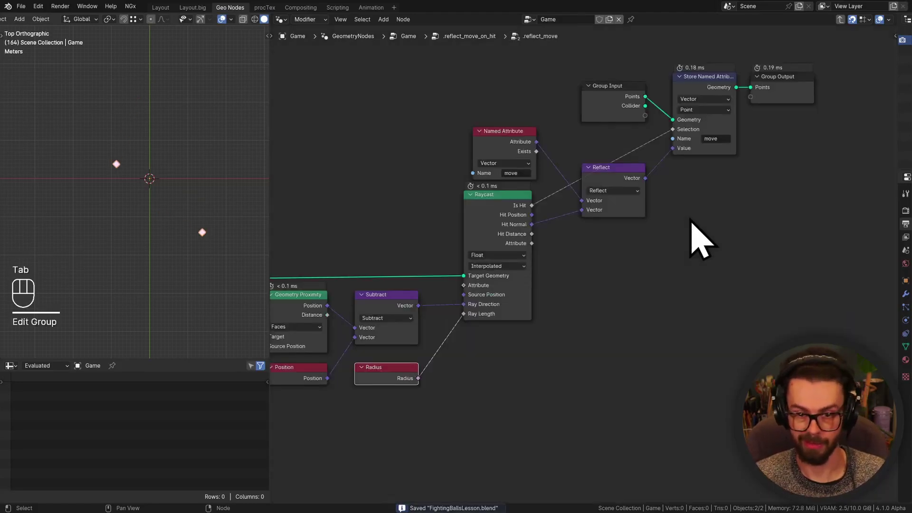
left_click(714, 95)
key("Tab")
left_click(788, 183)
key("Tab")
scroll(788, 190, "down", 2)
middle_click_drag(788, 190, 632, 198)
left_click(612, 180)
key("g")
middle_click_drag(646, 283, 579, 210, "shift")
scroll(556, 247, "up", 1, "shift")
scroll(556, 247, "up", 1)
scroll(411, 172, "up", 1)
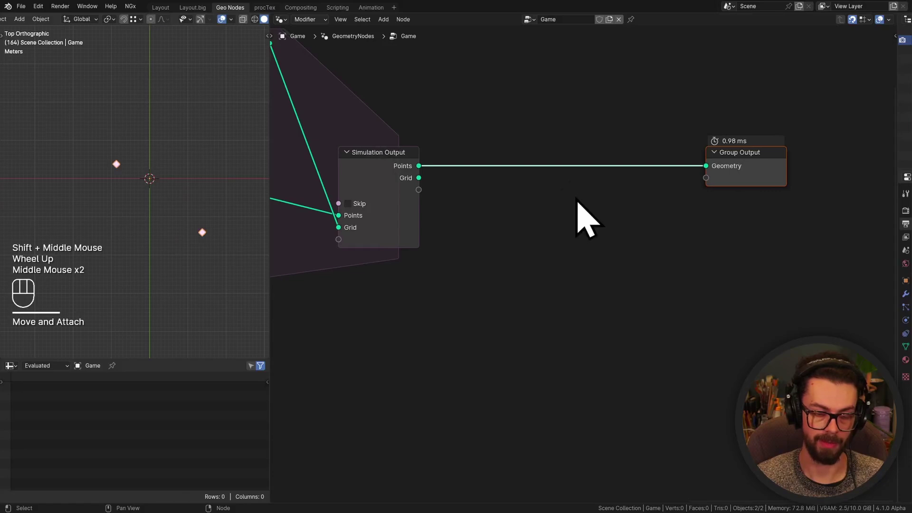
Step: Insert an Instance on Points node between the Simulation Output's Points and the Group Output
key("shift+a")
left_click(586, 186)
key("Return")
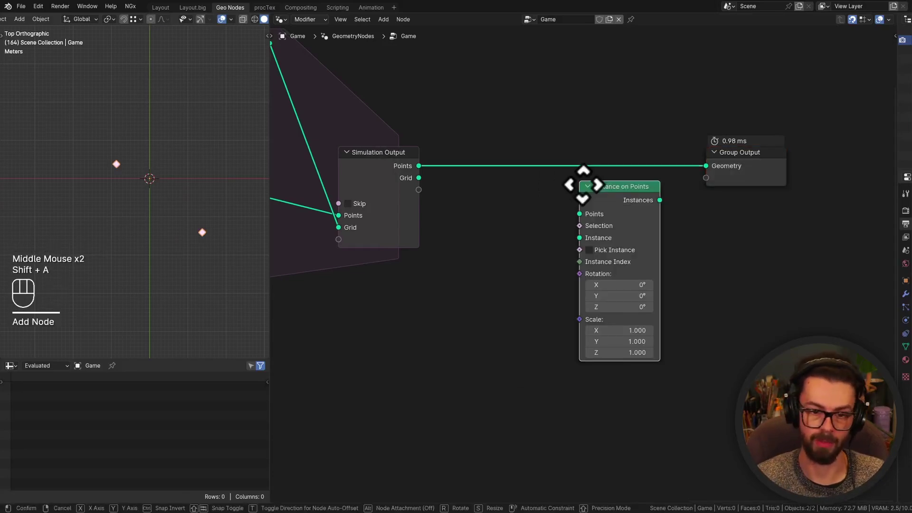
left_click(615, 163)
Step: Use an Ico Sphere with 3 subdivisions as the instance for Instance on Points
left_click_drag(603, 204, 569, 221)
type("ico")
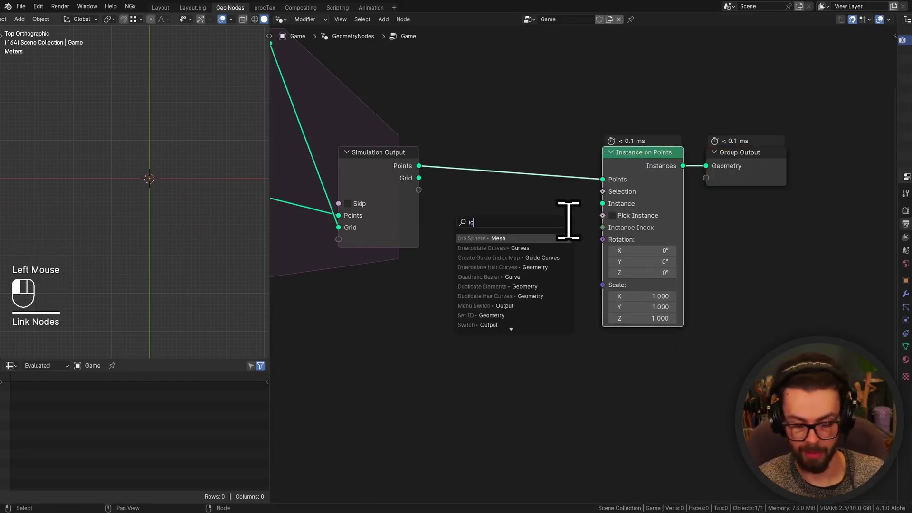
key("Return")
left_click(574, 238)
left_click(563, 284)
left_click(563, 284)
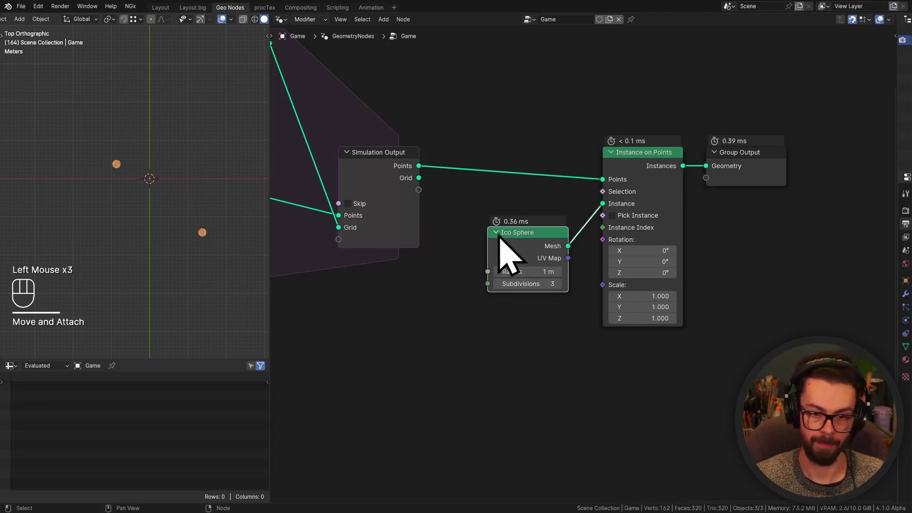
Step: Drive the Scale of Instance on Points with a Radius node placed under the Ico Sphere
left_click_drag(603, 285, 556, 326)
type("rad")
key("Return")
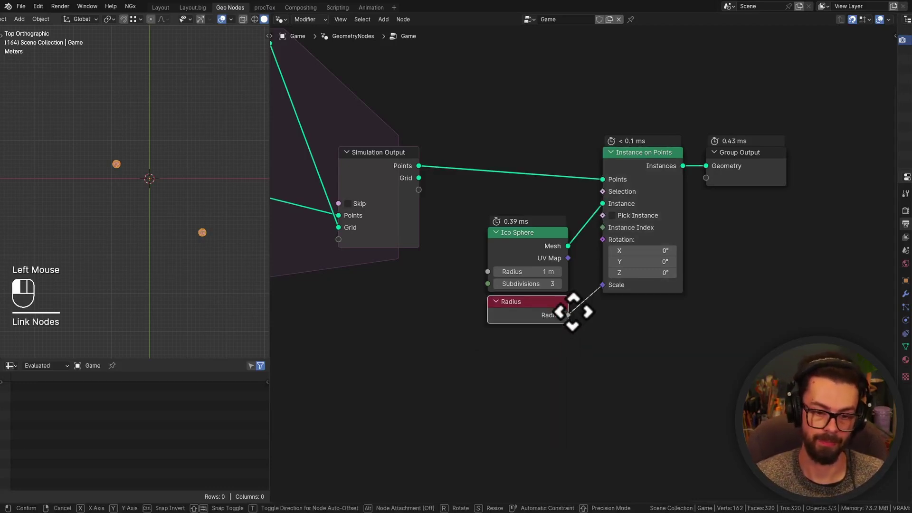
left_click(564, 323)
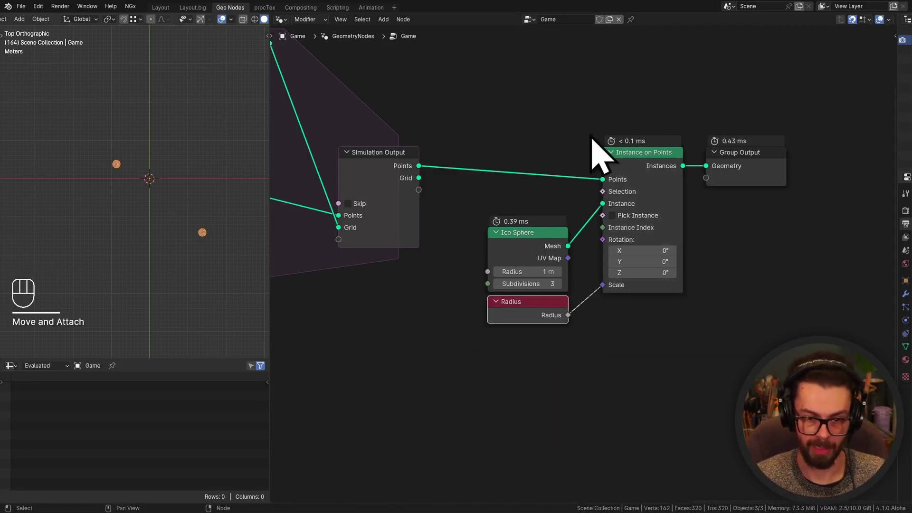
Step: Spread out the final nodes, moving the Group Output farther along and raising the Ico Sphere, Radius and Instance on Points nodes
scroll(579, 259, "down", 1)
left_click_drag(530, 195, 555, 330)
key("g")
left_click(569, 301)
middle_click_drag(605, 277, 527, 317, "shift")
left_click_drag(633, 165, 662, 245)
key("g")
left_click(822, 266)
left_click_drag(471, 206, 669, 395)
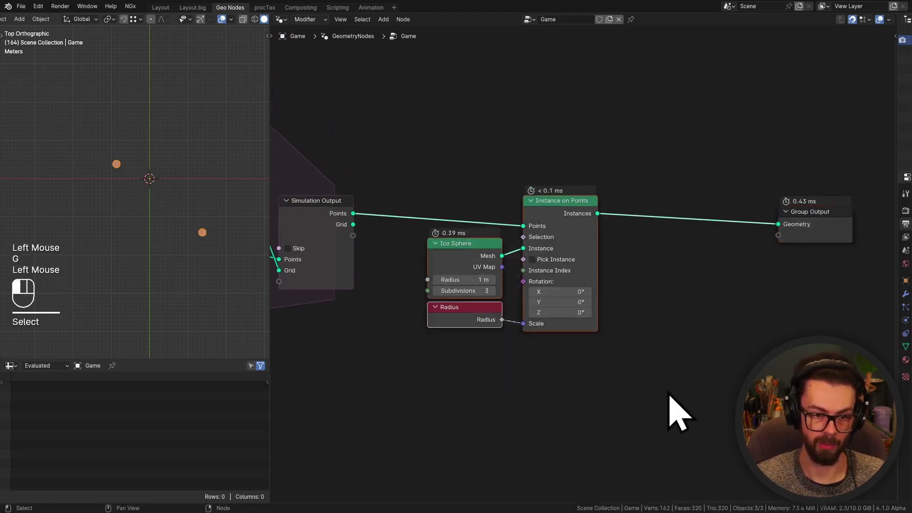
key("g")
left_click(675, 281)
left_click(670, 266)
Step: Insert a Set Material node between Instance on Points and the Group Output, aligned beside Instance on Points
key("shift+a")
type("set m")
key("Return")
left_click(685, 150)
key("g")
left_click(691, 111)
Step: Switch the viewport to a shading mode that shows materials, and split the node editor to open a Shader Editor beneath it
key("z")
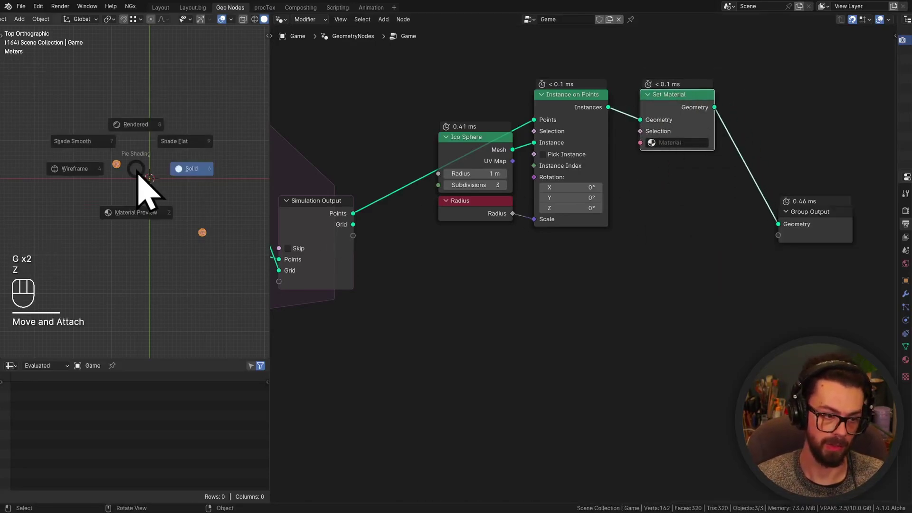
left_click(277, 508)
left_click_drag(274, 497, 284, 275)
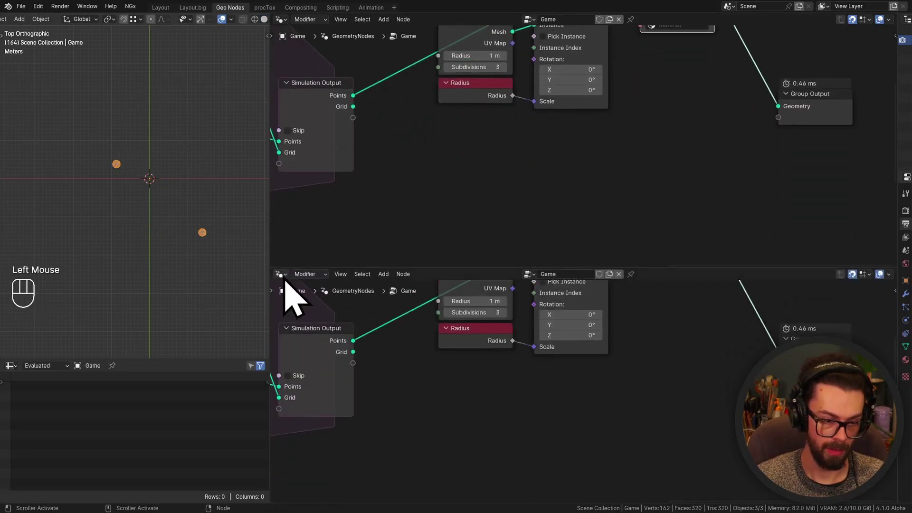
left_click(281, 274)
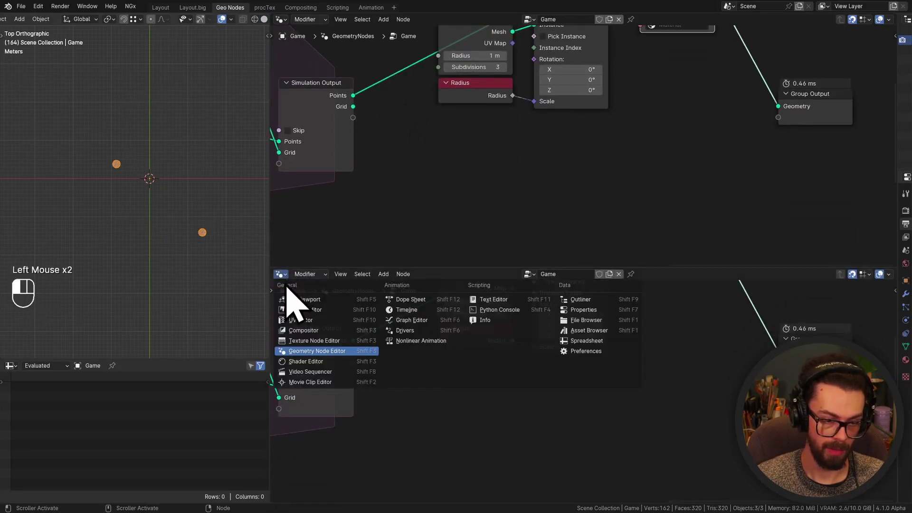
left_click(328, 363)
Step: Create a new material named Balls on the Game object and adjust the viewport overlays
left_click(599, 276)
double_click(597, 274)
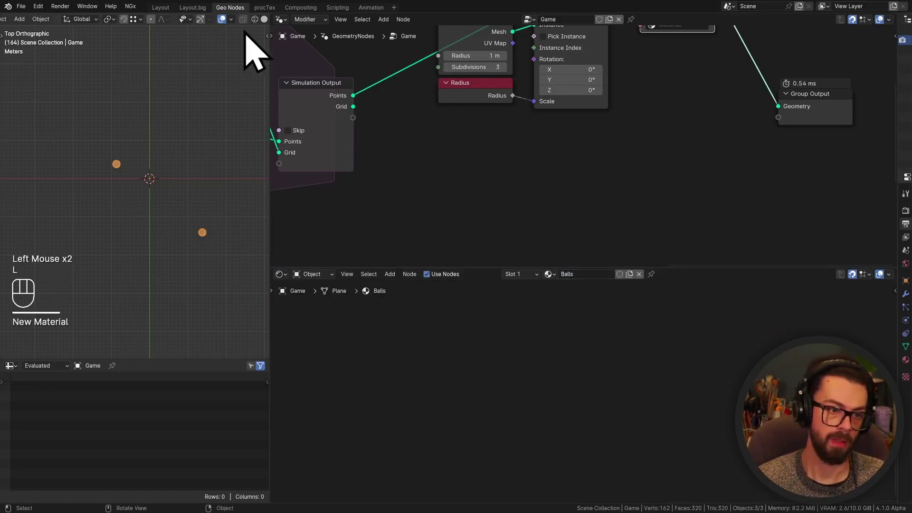
left_click(232, 19)
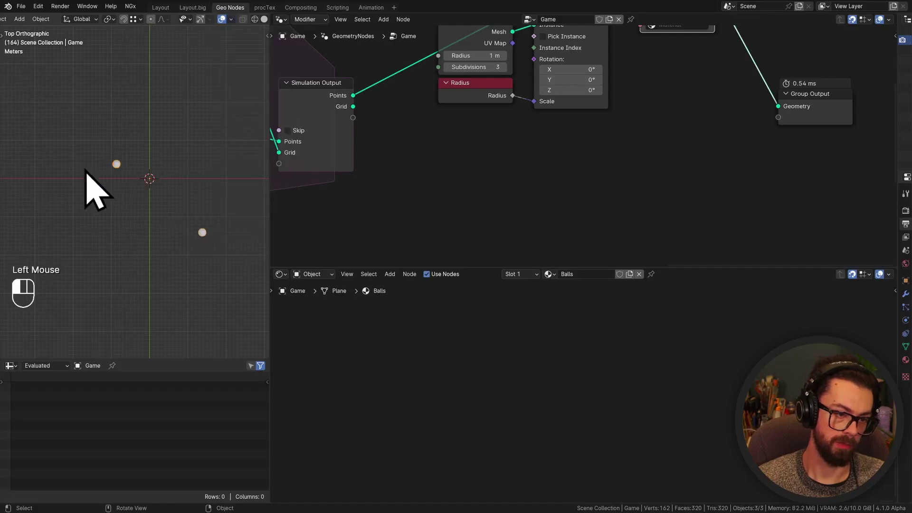
Step: Delete the Principled BSDF from the Balls material, keeping only the Material Output
key("a")
key("KP_Decimal")
scroll(532, 354, "up", 2)
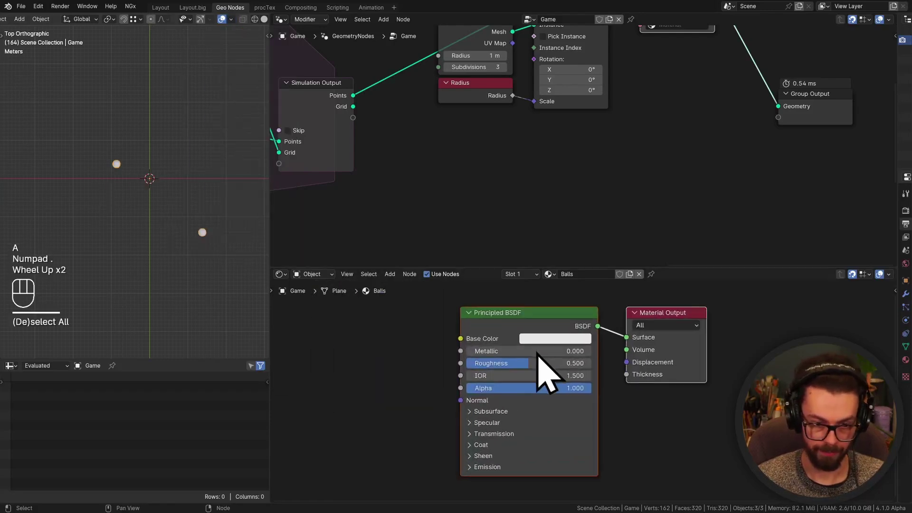
middle_click_drag(539, 363, 570, 328)
left_click(572, 326)
key("x")
Step: Assign the Balls material to the Set Material node and save the file
middle_click_drag(637, 97, 649, 153)
left_click(639, 123)
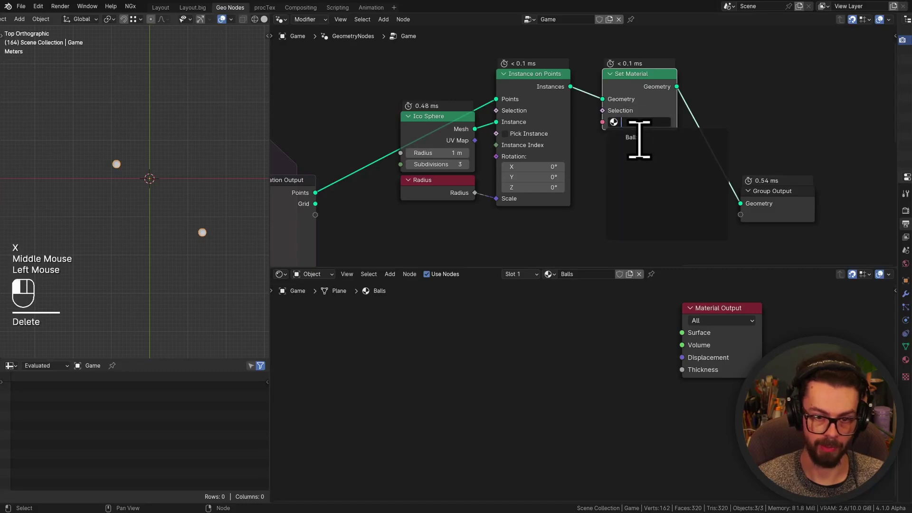
left_click(537, 222)
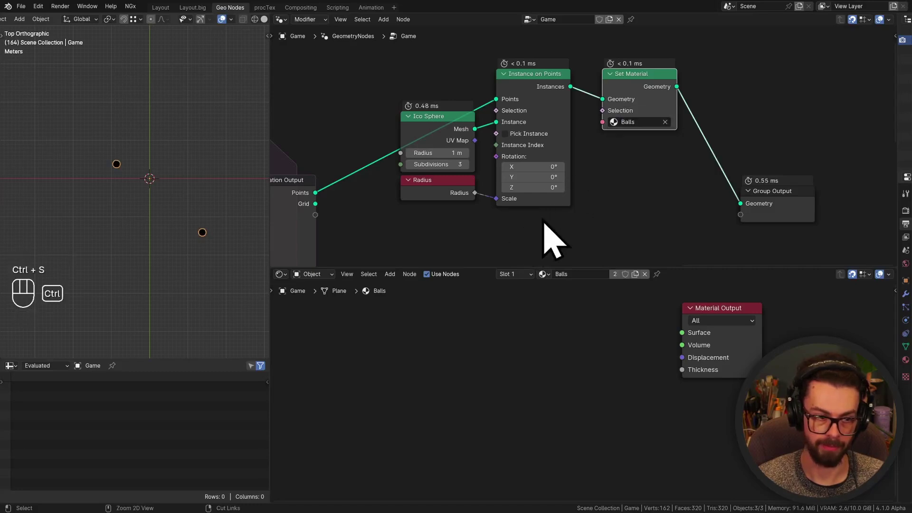
key("ctrl+s")
Step: Add an Attribute node to the Balls material and preview its Color through the Material Output's Surface
key("shift+a")
type("att")
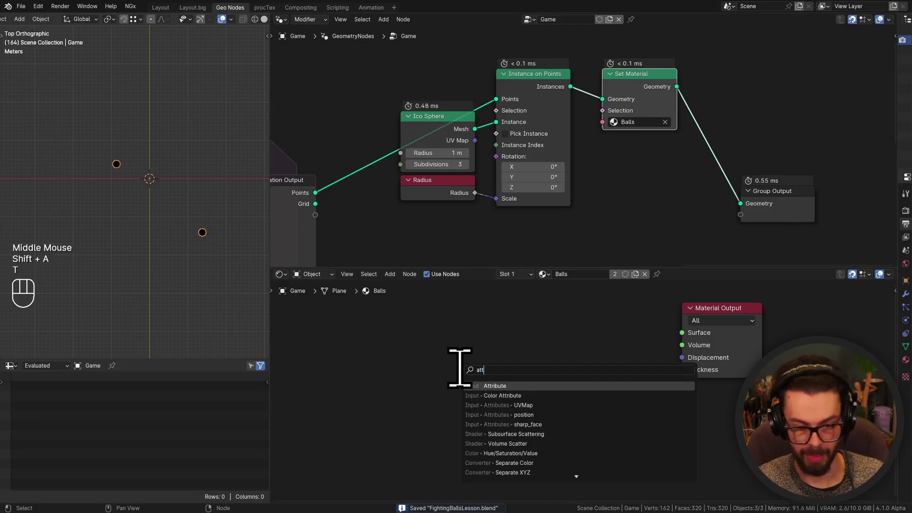
key("Return")
left_click(389, 333)
left_click(457, 373, "ctrl+shift")
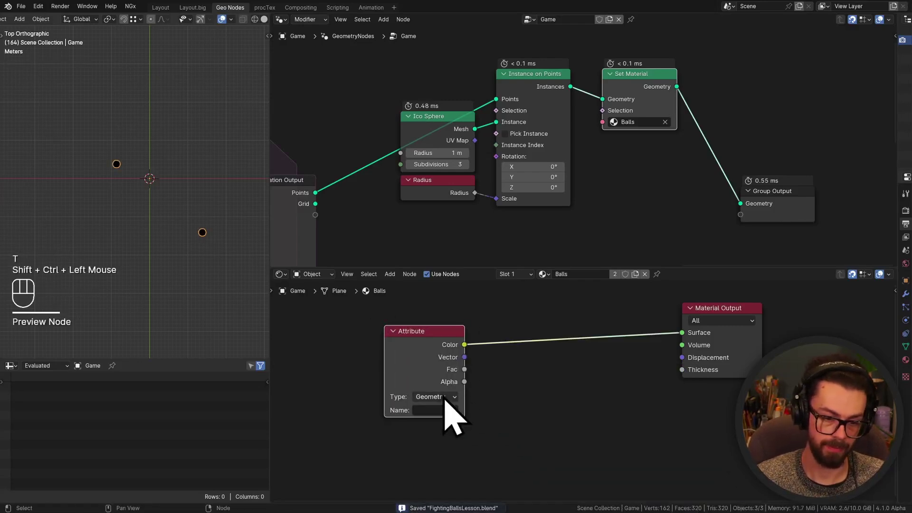
Step: Make the Attribute node read the idx attribute with its type set to Instancer
left_click(443, 410)
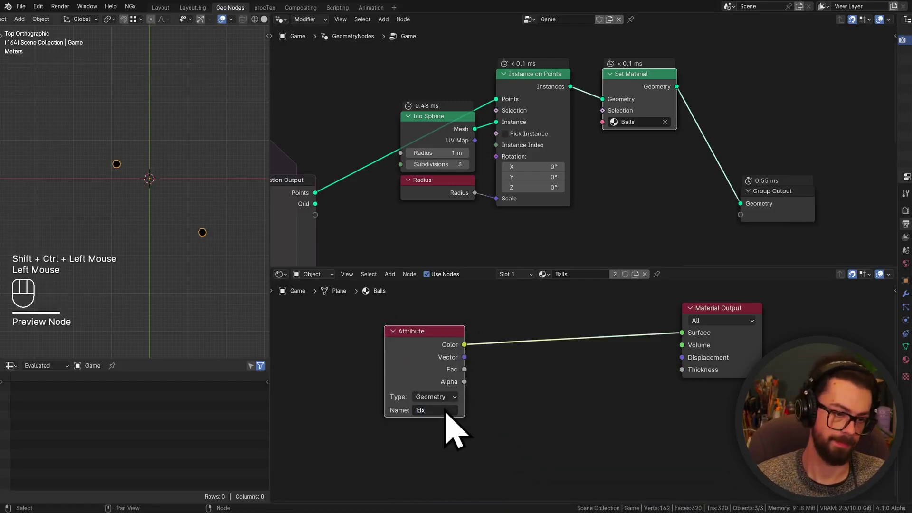
left_click(434, 397)
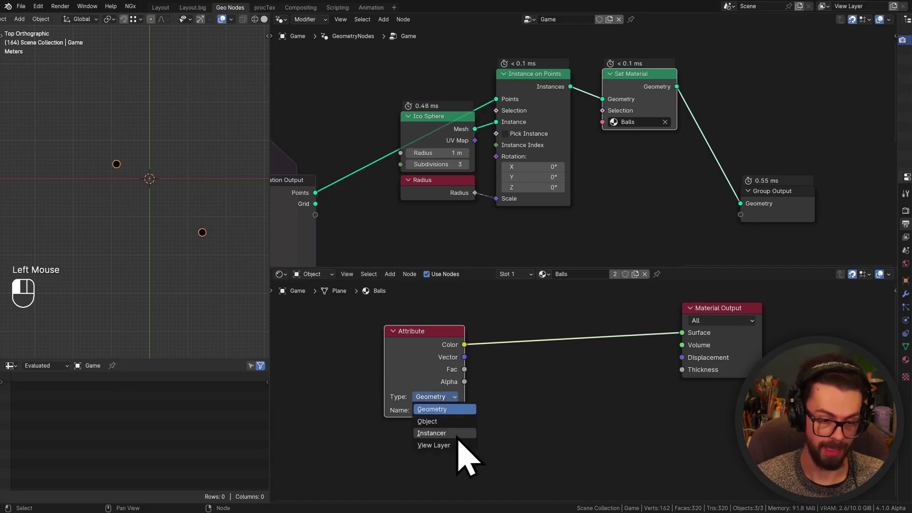
left_click(458, 433)
middle_click_drag(463, 416, 489, 417)
scroll(508, 410, "up", 2)
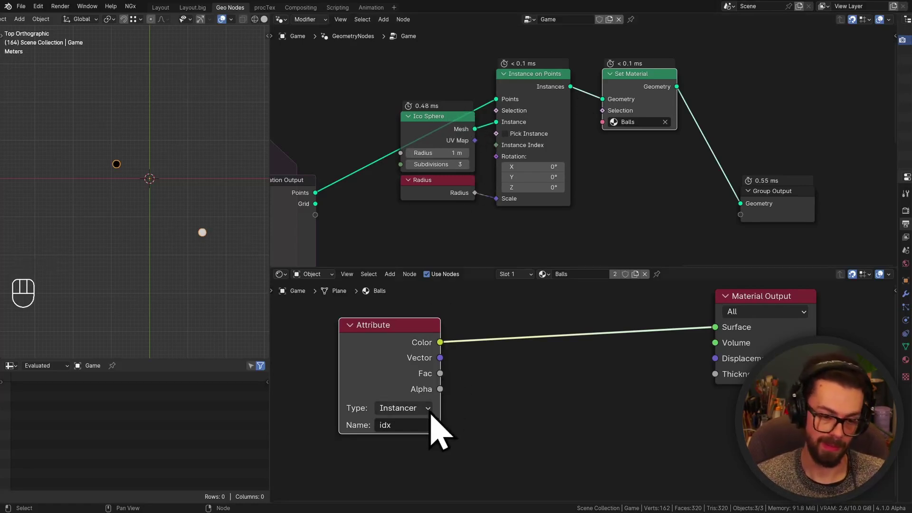
Step: Add a Mix node set to Color, with its Factor driven by the Attribute's Fac output
left_click(366, 327)
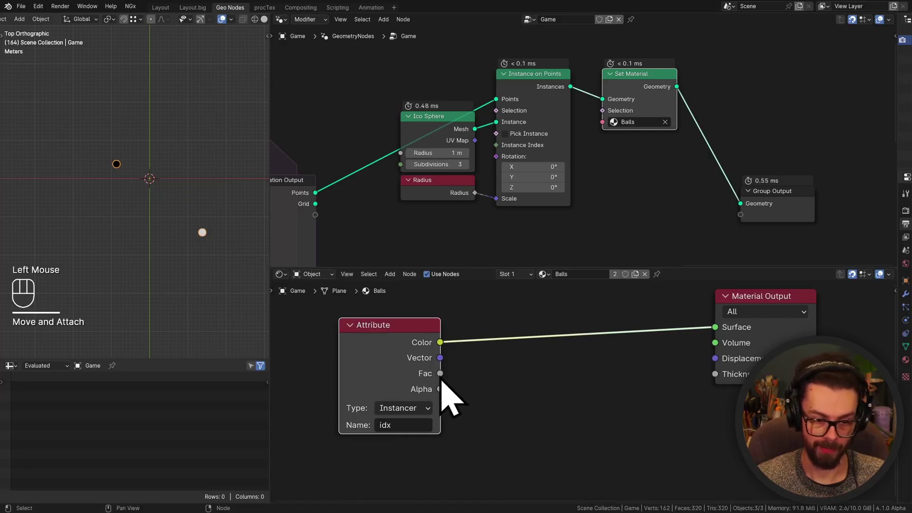
left_click_drag(440, 373, 532, 378)
type("mix r")
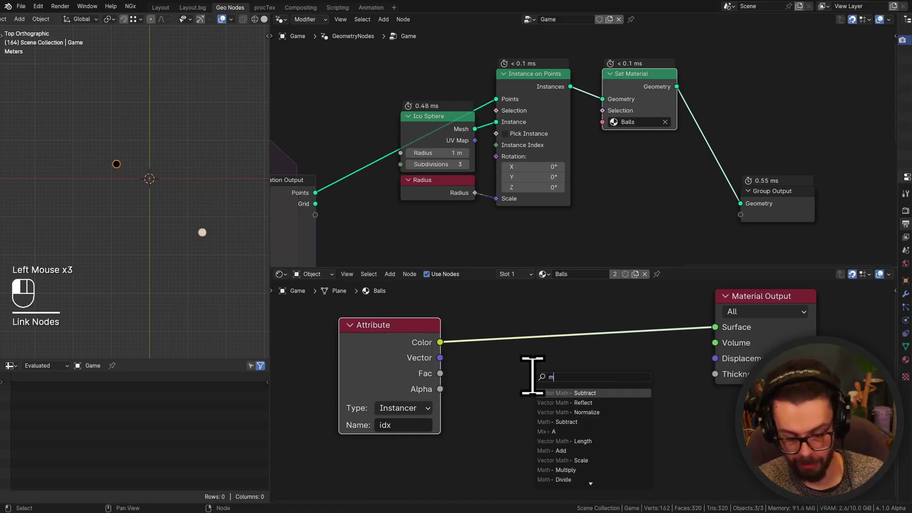
key("Down")
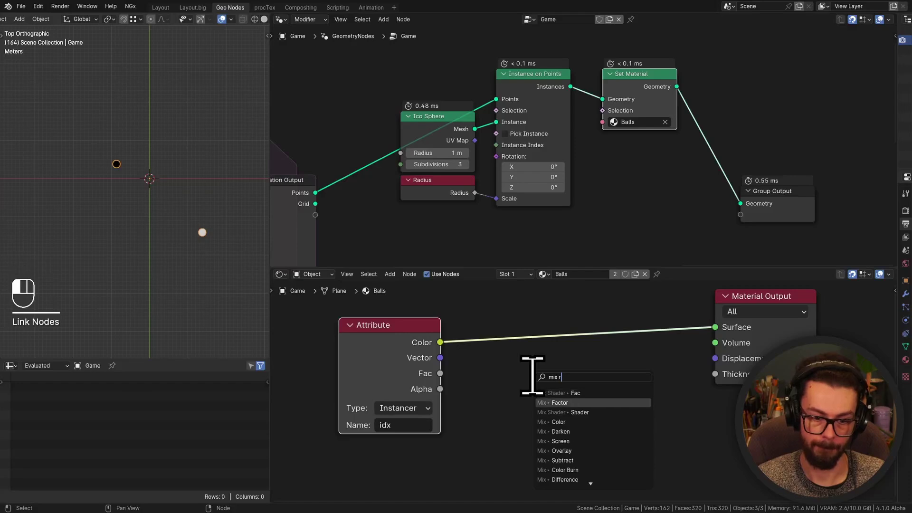
key("Return")
left_click(533, 375)
left_click(577, 406)
left_click(589, 471)
Step: Place the Mix node between Attribute and Material Output and connect its Result to Surface
left_click_drag(574, 376, 559, 319)
left_click_drag(618, 331, 723, 325)
left_click_drag(616, 328, 715, 327)
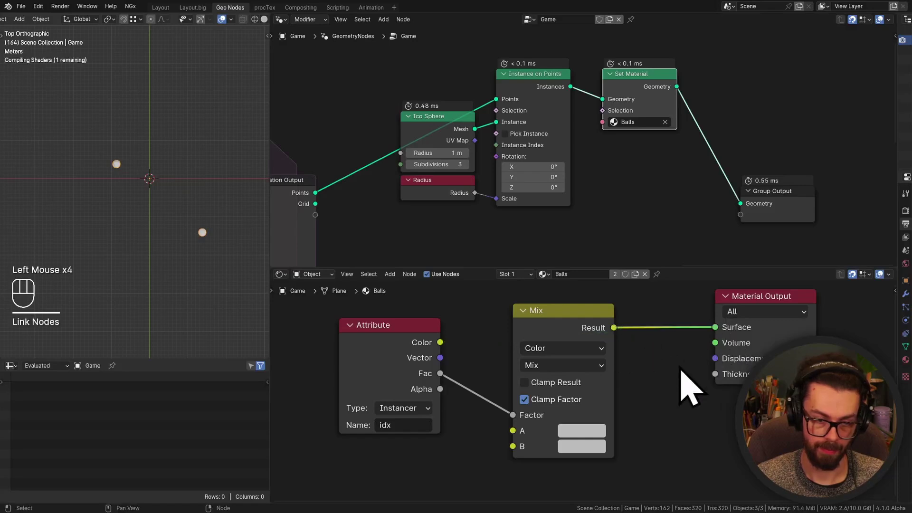
Step: Set the Mix node's color A to a fully saturated orange with hue 0.026 and value 1
middle_click_drag(679, 395, 699, 384)
left_click(617, 434)
left_click_drag(632, 315, 597, 317)
left_click_drag(666, 247, 726, 180)
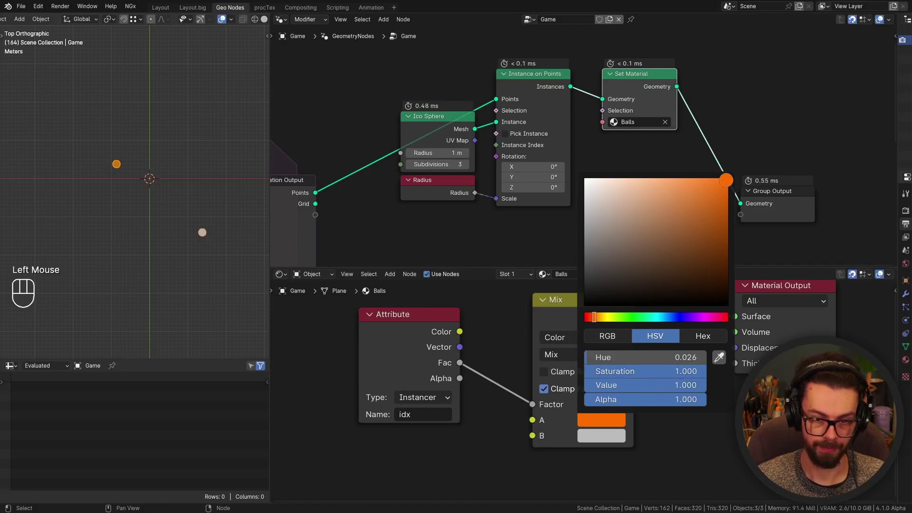
Step: Set the Mix node's color B to a bright saturated purple and save the file
left_click(603, 434)
left_click(607, 436)
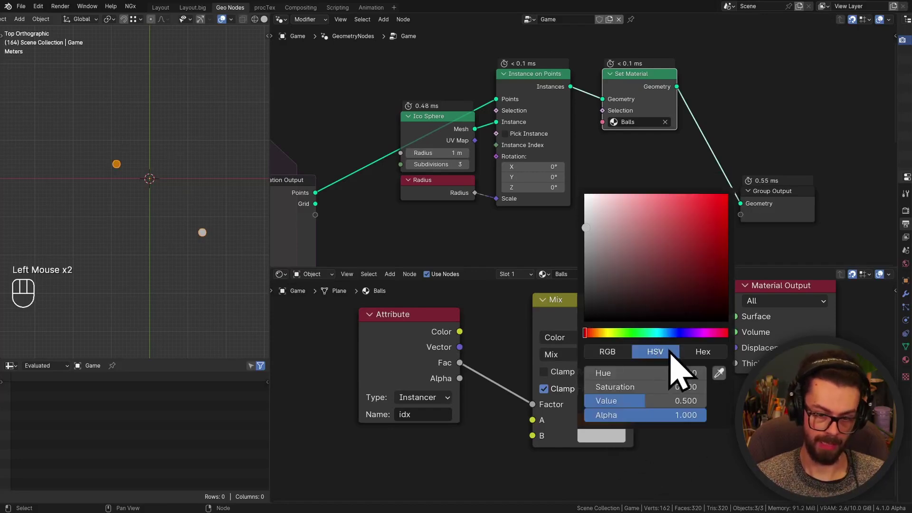
left_click_drag(698, 294, 733, 197)
left_click(566, 443)
left_click(197, 295)
key("ctrl+s")
Step: Duplicate the Set Material node below the ball nodes and feed it from the Simulation Output's Grid socket
scroll(349, 242, "down", 2)
middle_click_drag(348, 242, 451, 157)
left_click(429, 137)
left_click(661, 56)
key("shift+d")
left_click(600, 223)
left_click(444, 139)
left_click_drag(429, 134, 583, 192)
middle_click_drag(646, 174, 611, 201)
left_click(594, 209)
key("g")
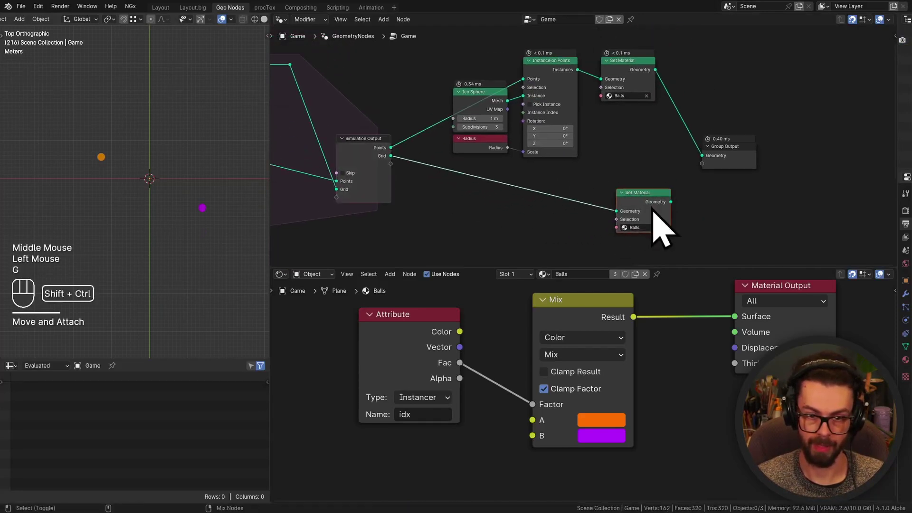
Step: Combine both Set Material outputs in a Join Geometry node before the Group Output and space these nodes out
right_click_drag(658, 208, 623, 143, "ctrl+shift")
left_click(648, 240)
key("g")
key("g")
left_click_drag(727, 177, 758, 117)
left_click(794, 164)
key("g")
left_click(740, 143)
middle_click_drag(652, 202, 673, 184)
scroll(672, 184, "up", 2)
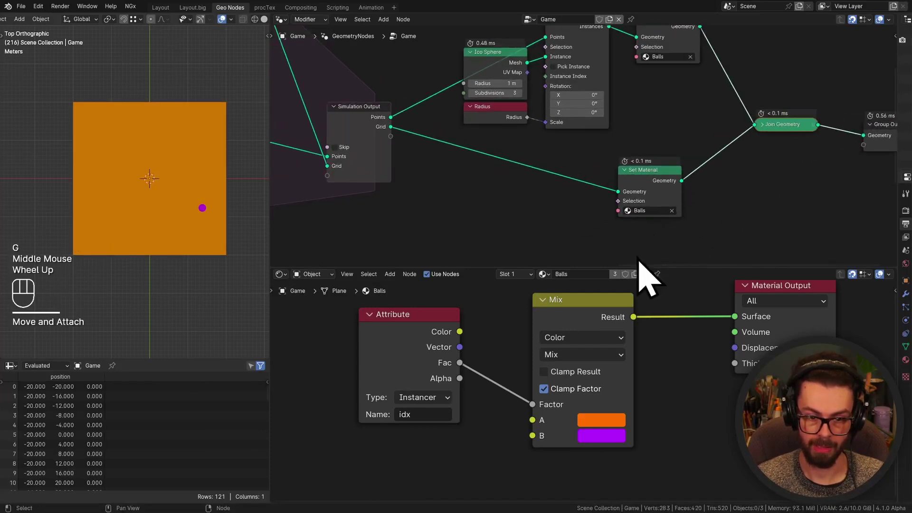
Step: Make a copy of the Balls material named Grid and assign it to the grid branch's Set Material node
left_click(616, 274)
double_click(574, 275)
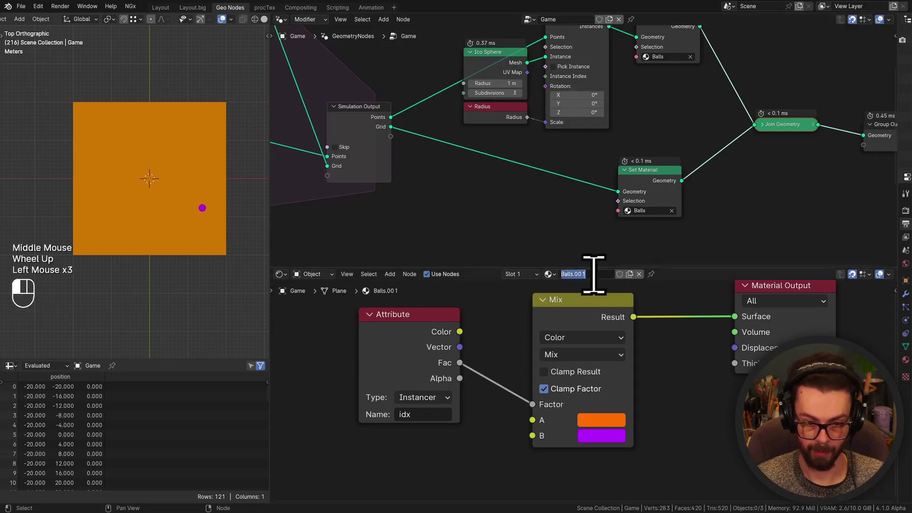
type("Grid")
key("Return")
left_click(639, 210)
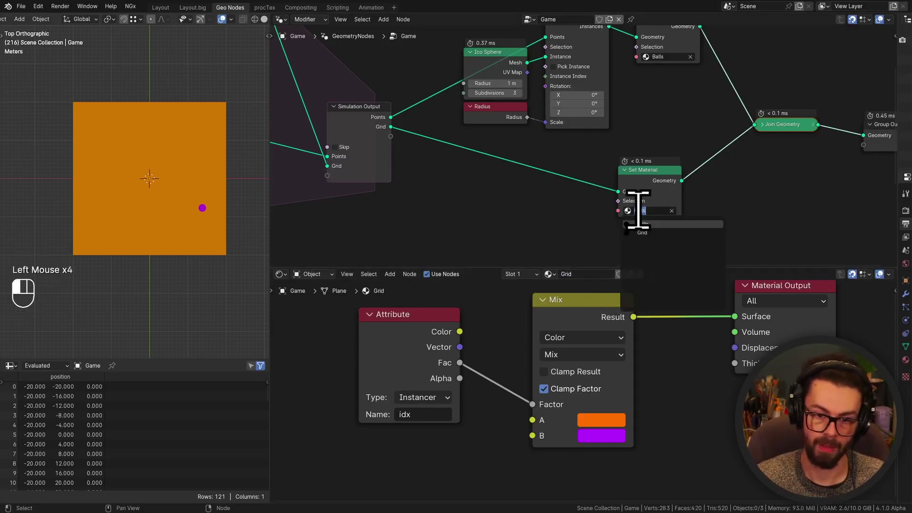
left_click(655, 232)
Step: Make the Grid material's Attribute node read score with type Geometry, and play the animation
middle_click_drag(476, 338, 550, 336)
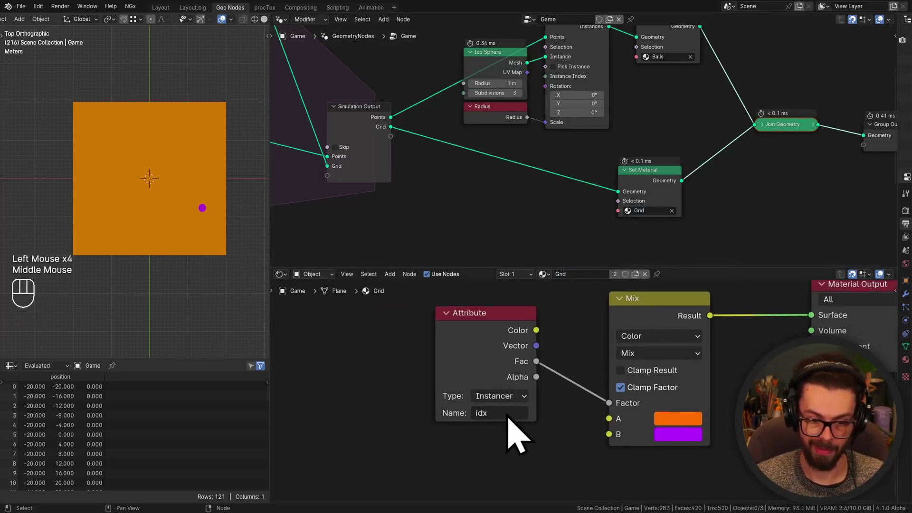
left_click(490, 413)
type("score")
key("Return")
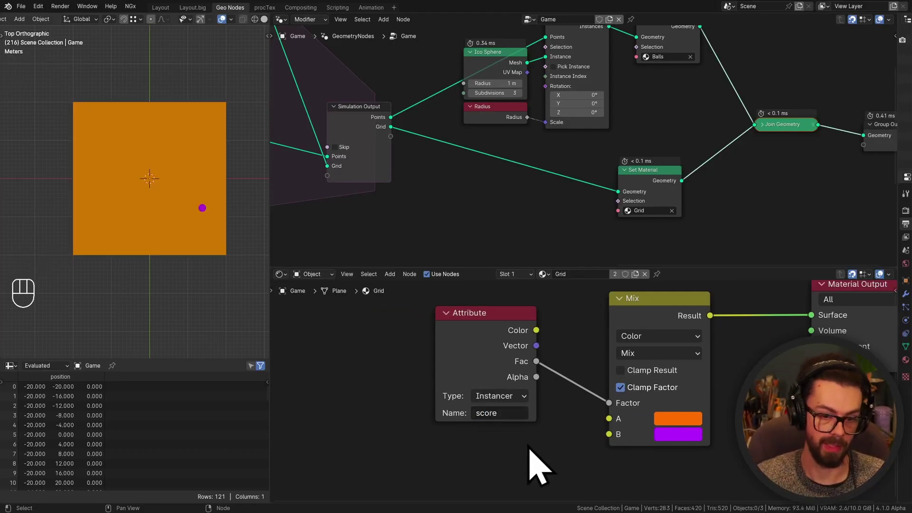
key("shift+space")
key("shift+space")
left_click(499, 397)
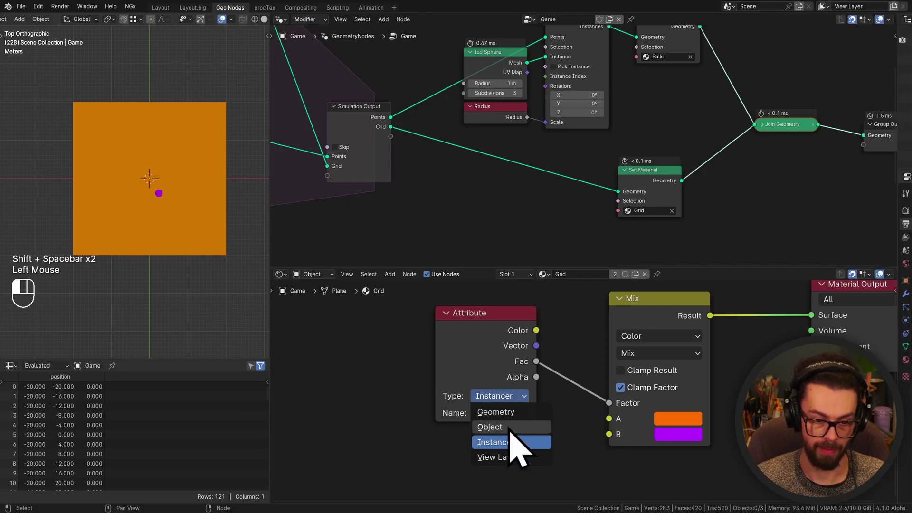
left_click(509, 413)
key("shift+space")
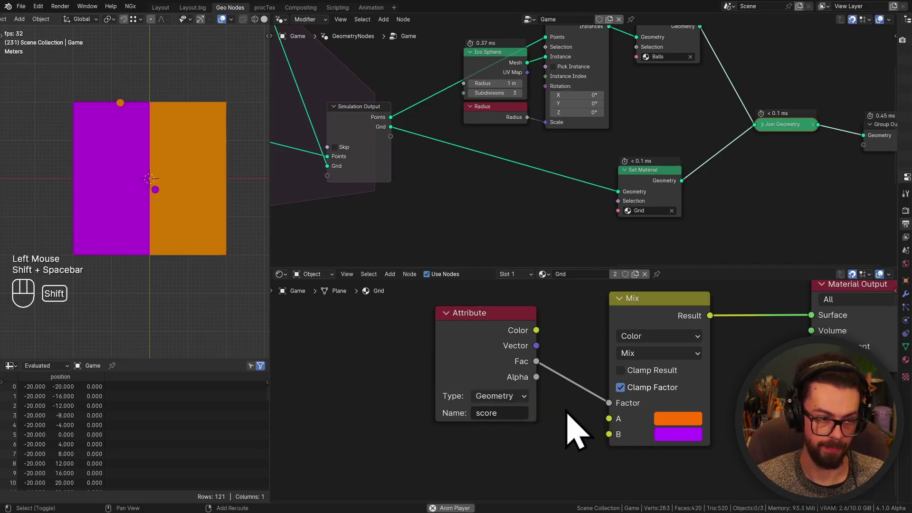
Step: Darken the purple color B in the Grid material's Mix node, stop playback and save the file
left_click(678, 435)
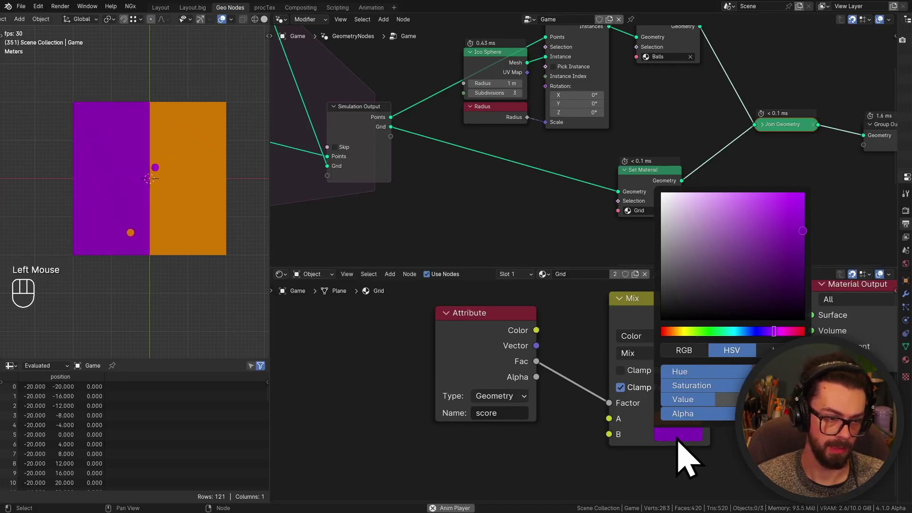
left_click(597, 455)
key("shift+space")
key("ctrl+s")
middle_click_drag(165, 228, 229, 233, "shift")
middle_click_drag(229, 233, 238, 261, "shift")
key("ctrl+s")
Step: Shift the ball display nodes up and along, align the grid's Set Material under Instance on Points, and save
scroll(532, 172, "down", 2)
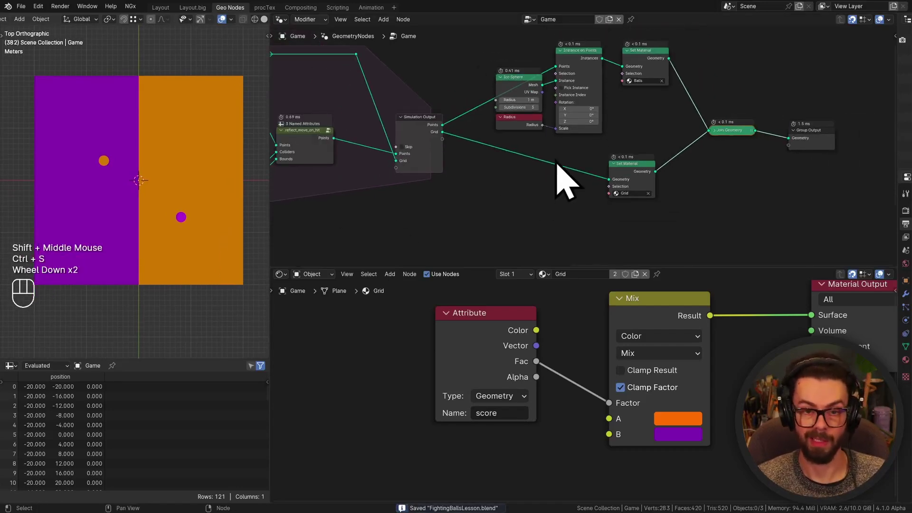
middle_click_drag(561, 183, 559, 198)
left_click_drag(536, 139, 627, 81)
key("g")
left_click(608, 129)
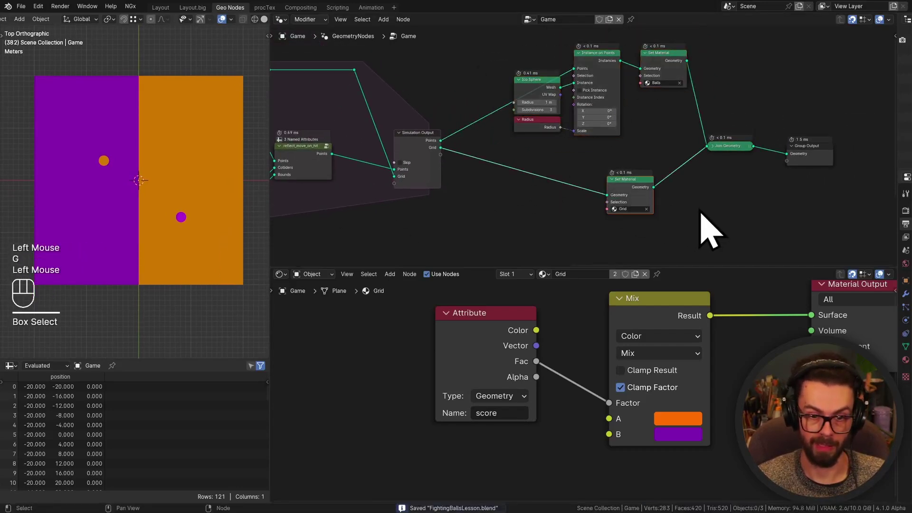
key("g")
left_click(664, 210)
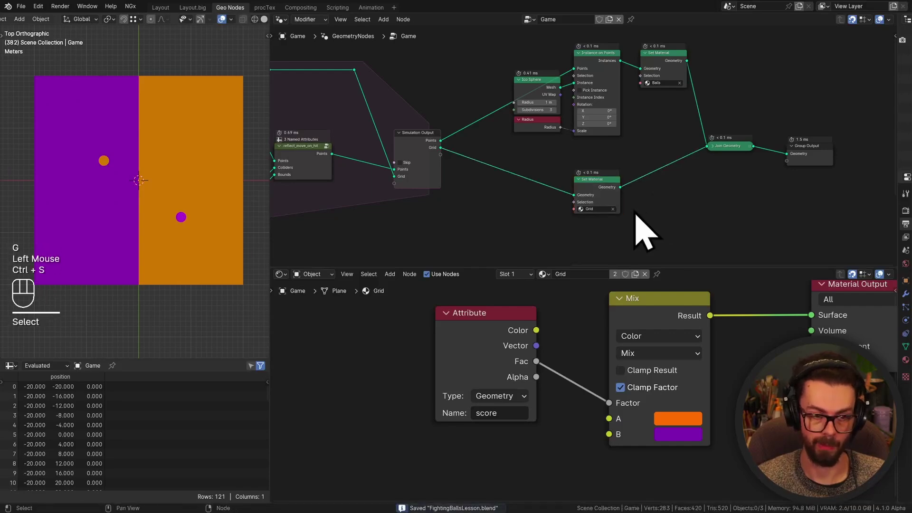
Step: Shrink the Shader Editor so the geometry node tree gets almost the full height
scroll(505, 210, "down", 1)
middle_click_drag(505, 209, 625, 197)
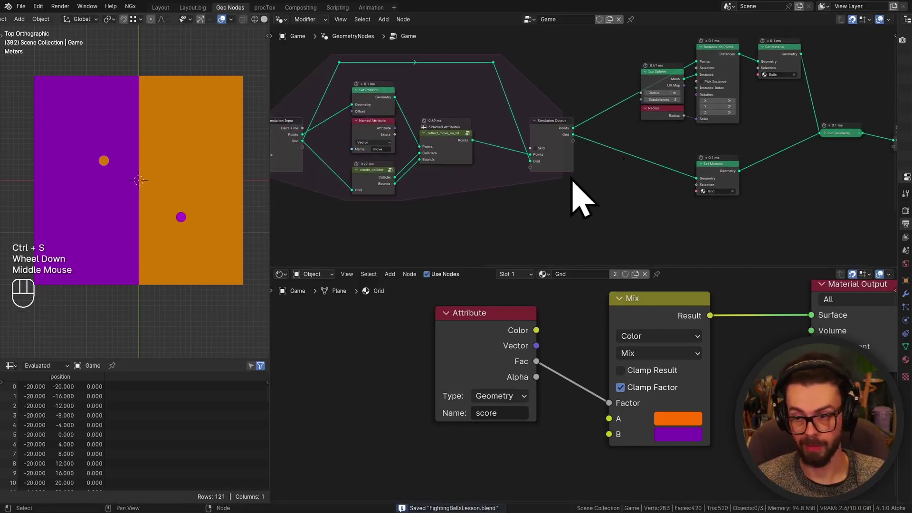
scroll(428, 143, "up", 2)
middle_click_drag(428, 143, 437, 152)
left_click_drag(754, 266, 754, 489)
left_click(605, 322)
Step: Dissolve the two reroutes that carry the Grid link over the top of the simulation nodes
scroll(407, 159, "up", 2)
left_click_drag(392, 125, 690, 163)
key("ctrl+x")
Step: Add two reroutes to the Grid link and place them so it runs beneath the create_collider node
middle_click_drag(394, 287, 427, 265)
right_click_drag(459, 240, 464, 258, "shift")
key("g")
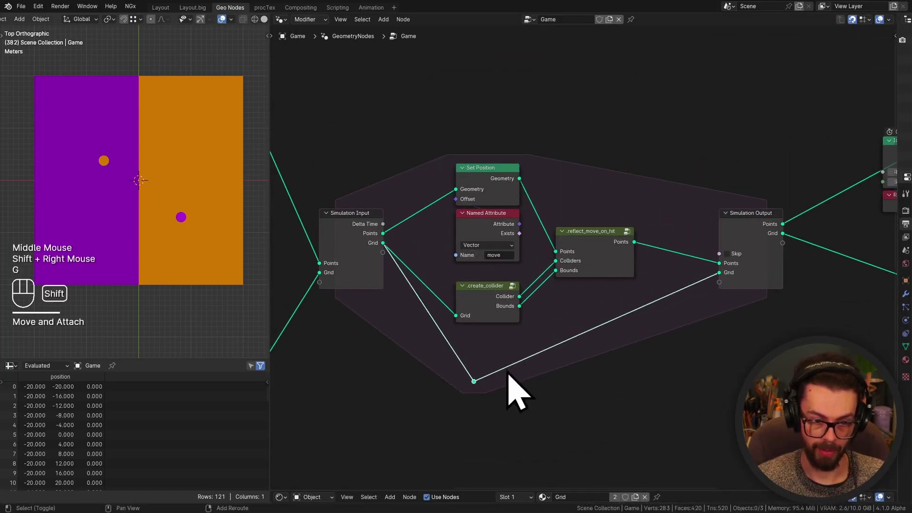
left_click(511, 380)
middle_click_drag(510, 380, 515, 363, "shift")
key("g")
left_click(494, 346)
right_click_drag(577, 274, 595, 358, "shift")
key("g")
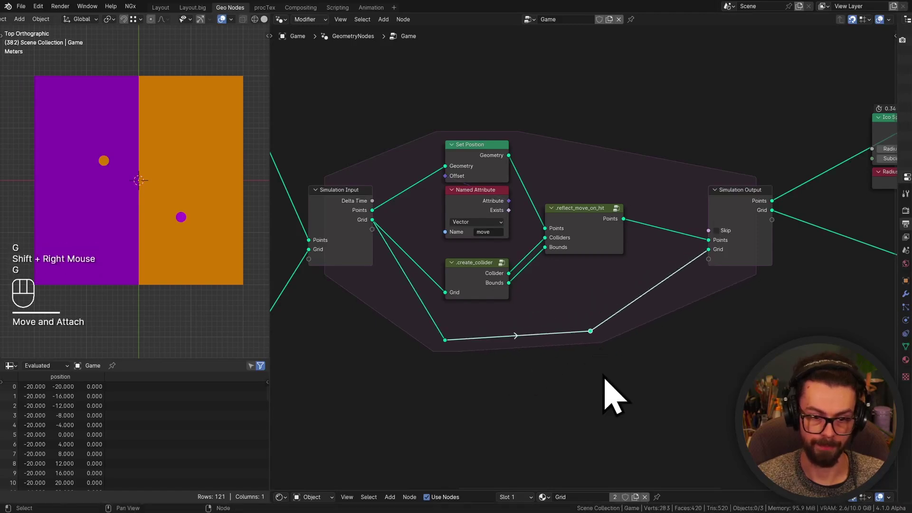
left_click(698, 377)
Step: Move the Simulation Output farther along and shift the second Grid reroute toward it to widen the simulation zone
left_click(721, 232)
key("g")
left_click(827, 309)
left_click_drag(666, 307, 718, 383)
key("g")
Step: Raise the Set Position, Named Attribute and create_collider nodes, and move reflect_move_on_hit up close beside them
left_click_drag(597, 303, 446, 139)
key("g")
left_click(546, 254)
left_click(555, 245)
left_click(608, 172)
key("g")
left_click(607, 173)
key("g")
left_click(571, 177)
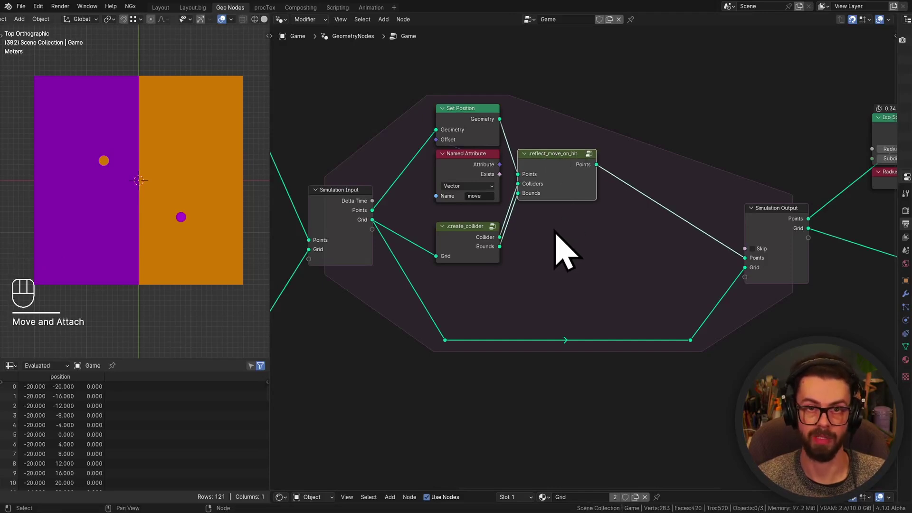
Step: Add a reroute to the lower Grid link between the two existing reroutes and turn it into a node group
left_click(570, 160)
left_click(564, 162)
right_click_drag(649, 328, 640, 373, "shift")
key("g")
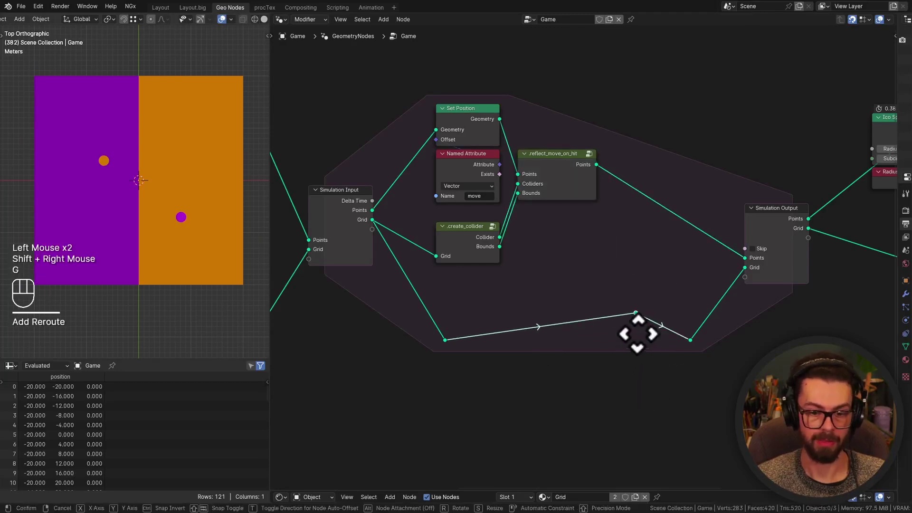
left_click(652, 347)
left_click(628, 286)
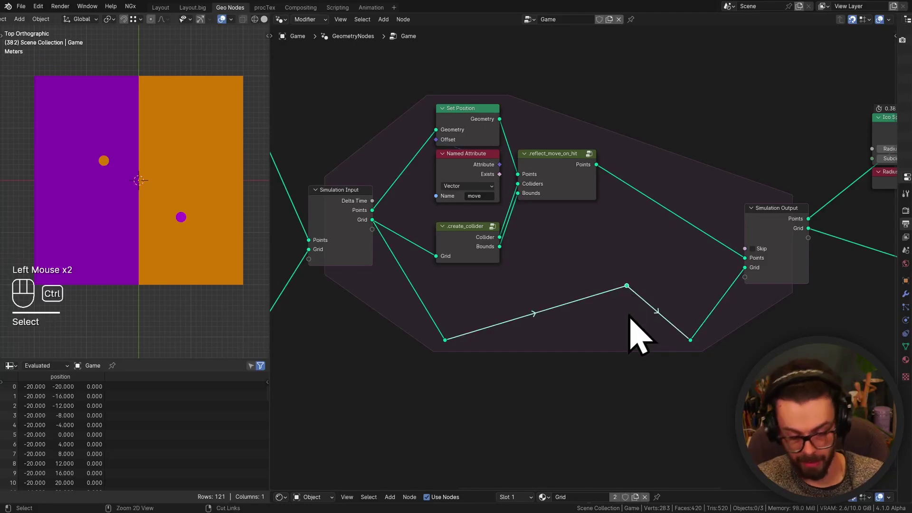
key("ctrl+g")
scroll(584, 300, "up", 3)
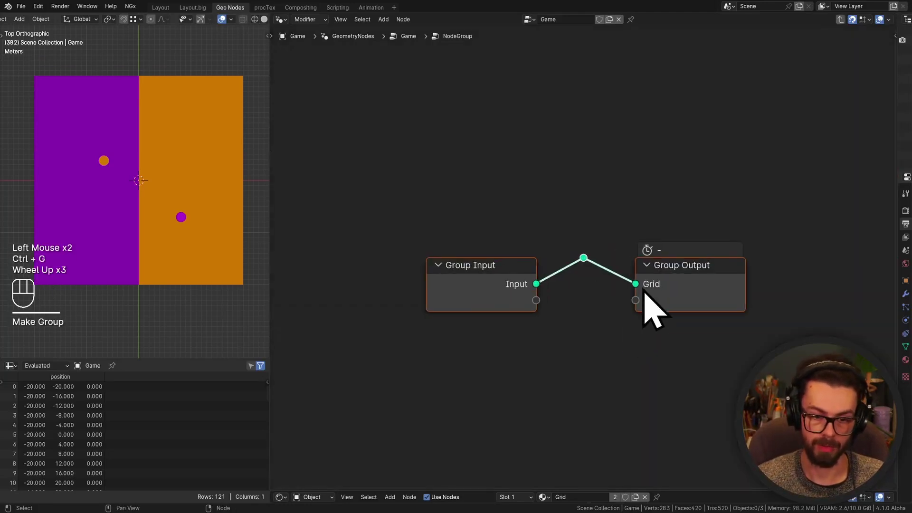
Step: Rename the new node group's input socket to Grid
key("n")
double_click(695, 77)
type("Grid")
key("Return")
Step: Add a Geometry input socket named Points to the node group and place it above the Grid input
left_click(864, 57)
left_click(722, 73)
double_click(709, 90)
type("Points")
key("Return")
left_click(802, 113)
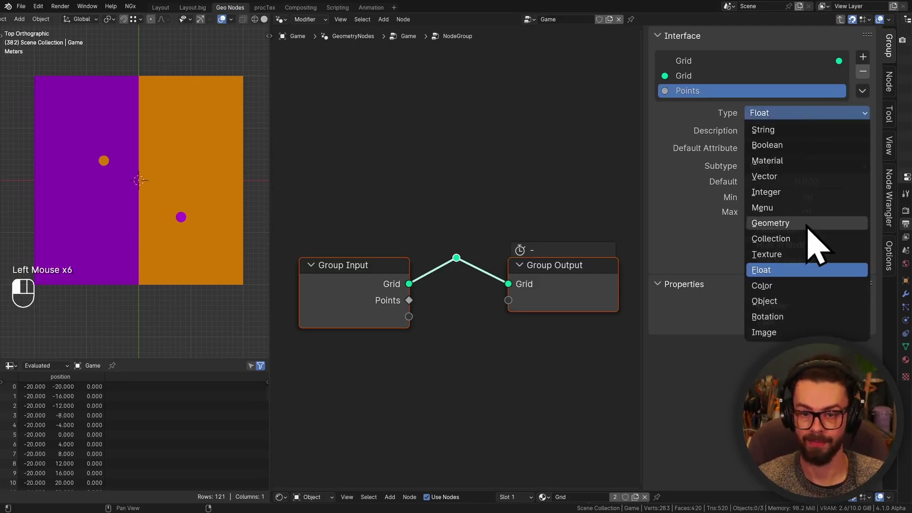
left_click(779, 223)
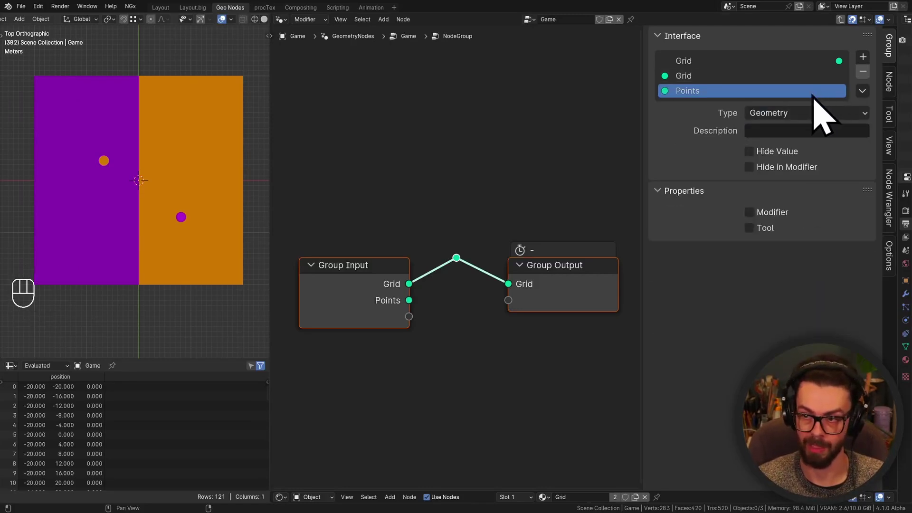
left_click_drag(688, 91, 726, 74)
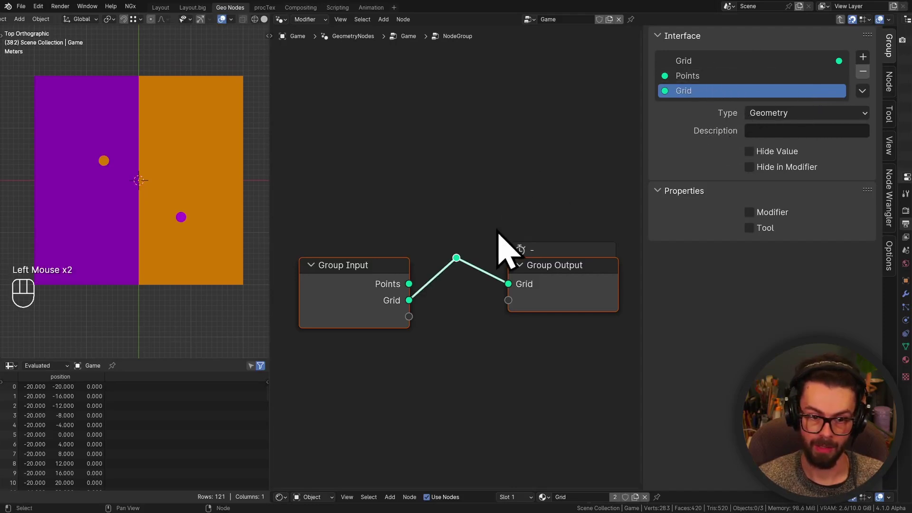
Step: Dissolve the reroute inside the node group and return to the Game node tree
left_click(483, 301)
key("ctrl+x")
key("Tab")
key("n")
Step: Dissolve the reroute between the new group and the Simulation Output, and rename the group .update_score
left_click(715, 347)
left_click_drag(715, 347, 669, 348)
key("ctrl+x")
left_click(682, 348)
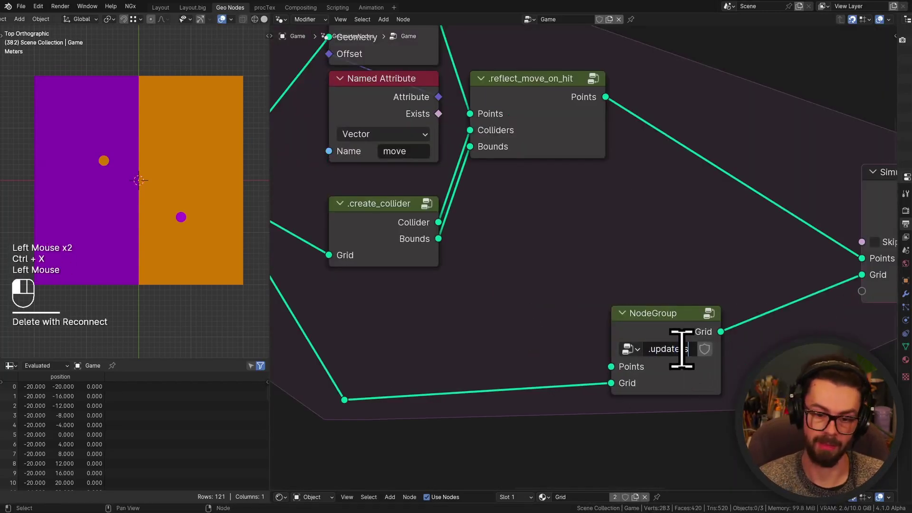
key("Return")
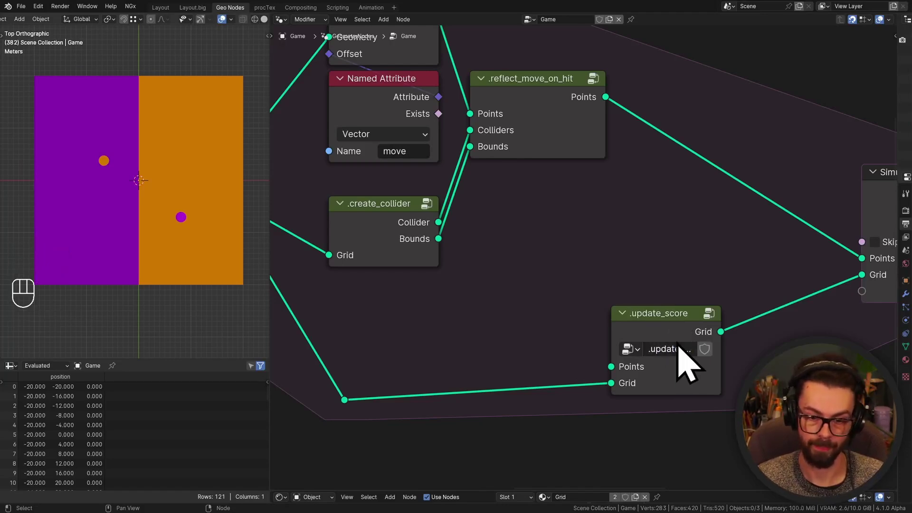
Step: Hide the node options of .update_score and link the Points output of .reflect_move_on_hit to its Points input
right_click(684, 376)
left_click(692, 326)
left_click(692, 326)
right_click(692, 316)
mouse_move(692, 315)
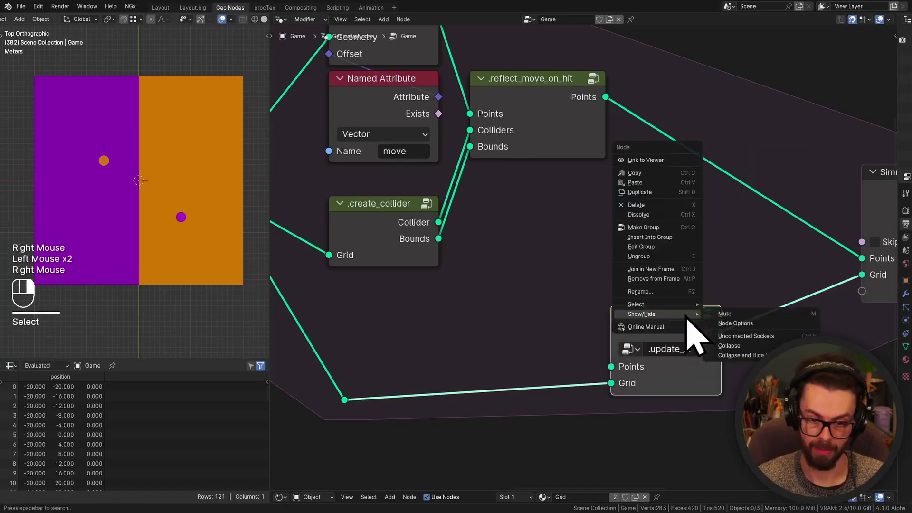
left_click(766, 325)
key("g")
left_click(779, 326)
left_click_drag(606, 97, 691, 317)
Step: Dissolve the remaining Grid reroute, then raise .update_score level with the Simulation Output's inputs and save the file
scroll(407, 337, "down", 1)
middle_click_drag(407, 337, 435, 339)
left_click_drag(387, 350, 457, 408)
key("ctrl+x")
key("ctrl+x")
middle_click_drag(576, 282, 548, 298)
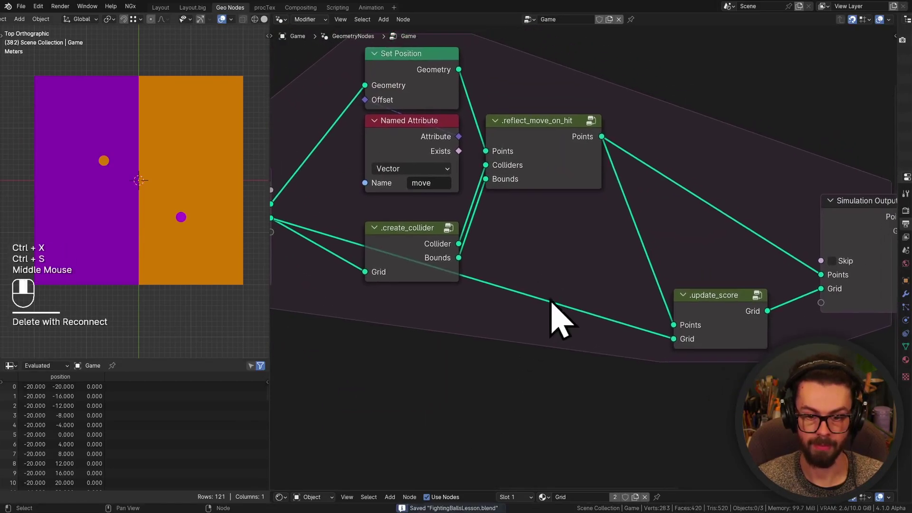
left_click(705, 335)
key("g")
left_click(695, 309)
key("ctrl+s")
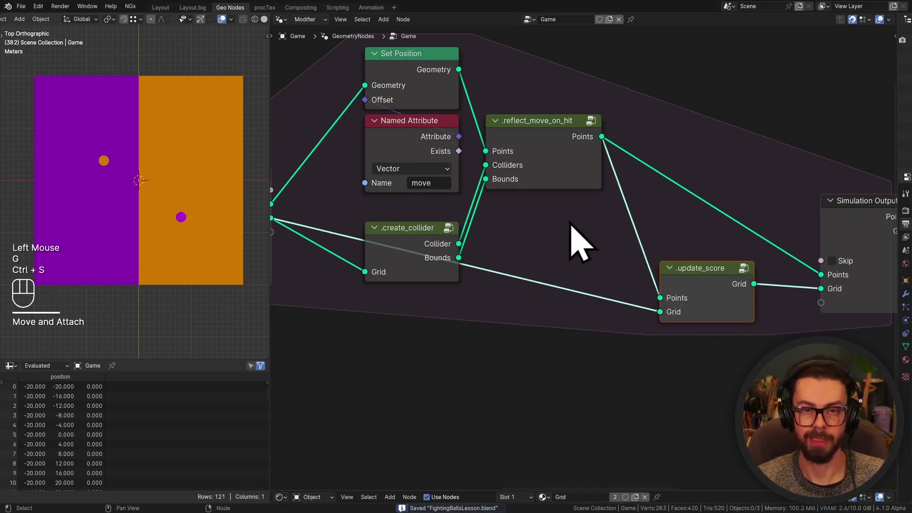
Step: Open the .reflect_move group inside .reflect_move_on_hit and align its move Named Attribute node with the Raycast node below
left_click(563, 132)
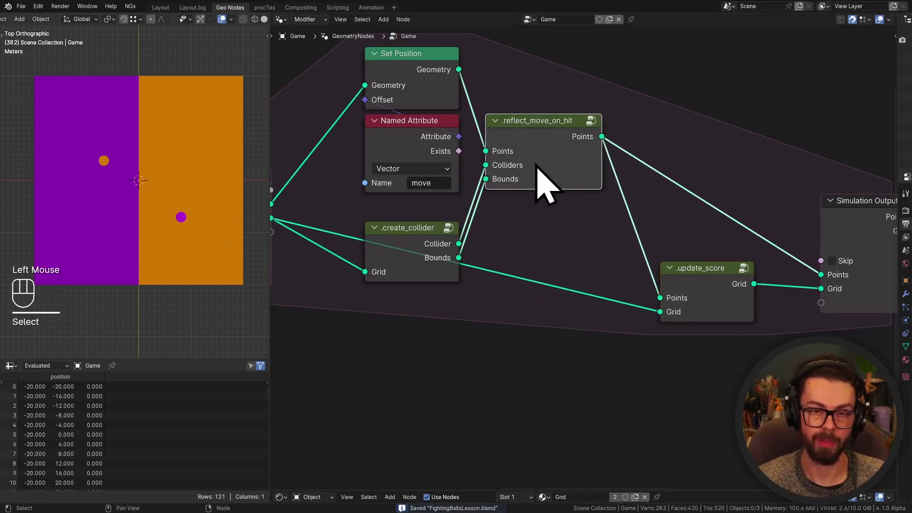
double_click(591, 135)
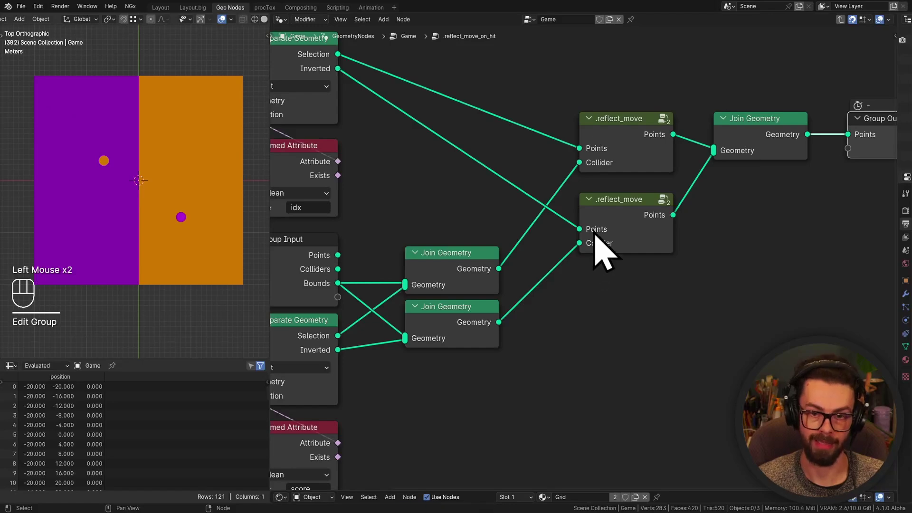
left_click(664, 119)
scroll(601, 265, "down", 4)
middle_click_drag(618, 261, 557, 253)
scroll(606, 261, "up", 2)
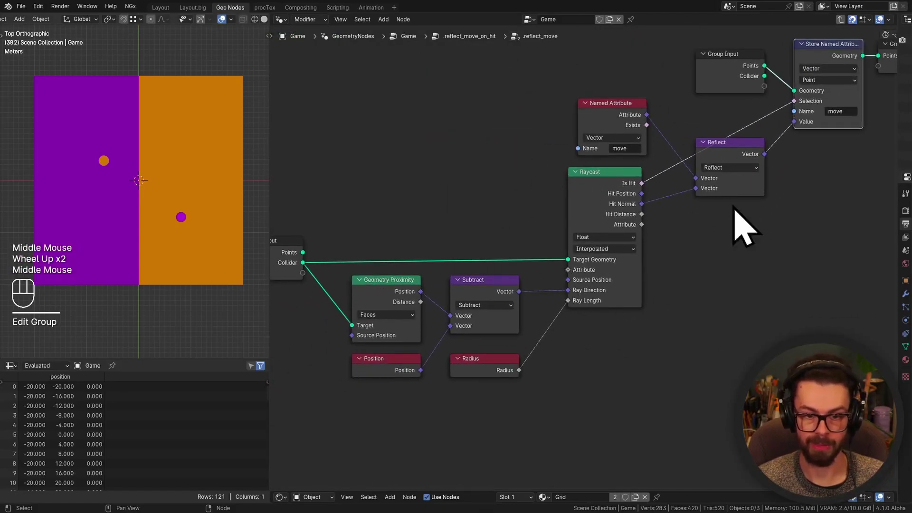
left_click(613, 118)
key("g")
left_click(605, 118)
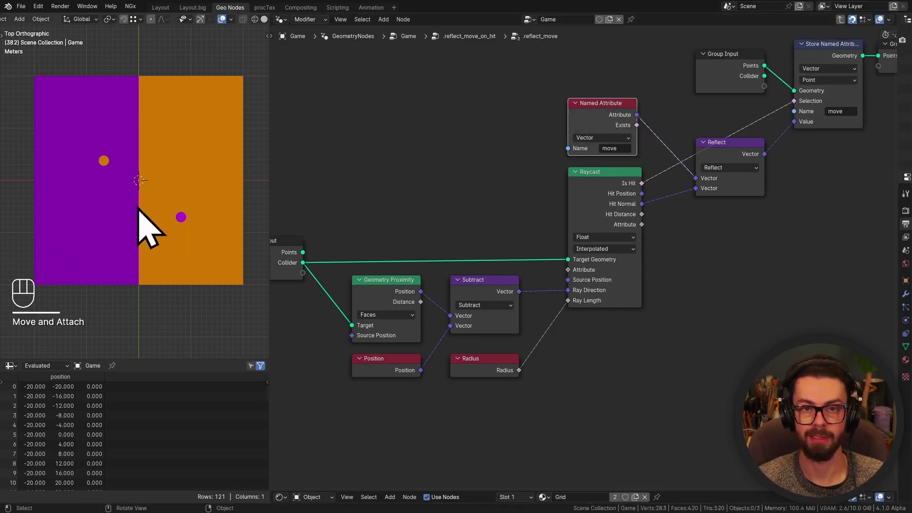
Step: Draw an annotation arrow in the viewport from the purple ball to the border between the purple and orange areas
left_click_drag(180, 216, 141, 186)
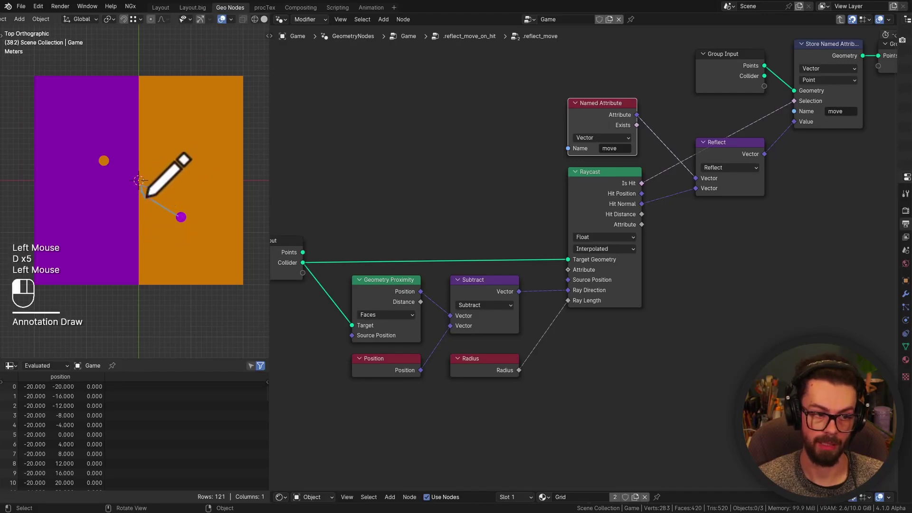
key("d")
key("d")
Step: Duplicate the move Named Attribute node, set the copy's name to idx and its data type to Integer, and save
scroll(566, 275, "up", 2)
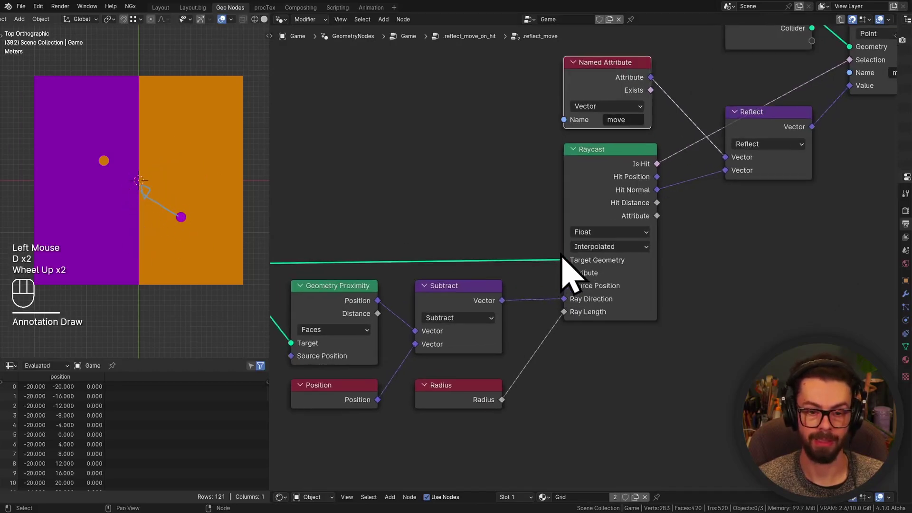
middle_click_drag(566, 275, 648, 291)
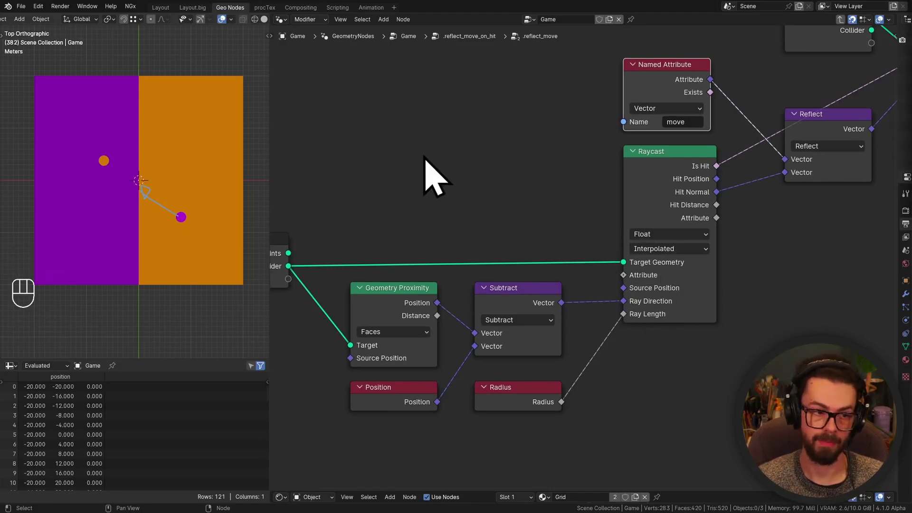
scroll(427, 153, "up", 1)
middle_click_drag(438, 139, 511, 161)
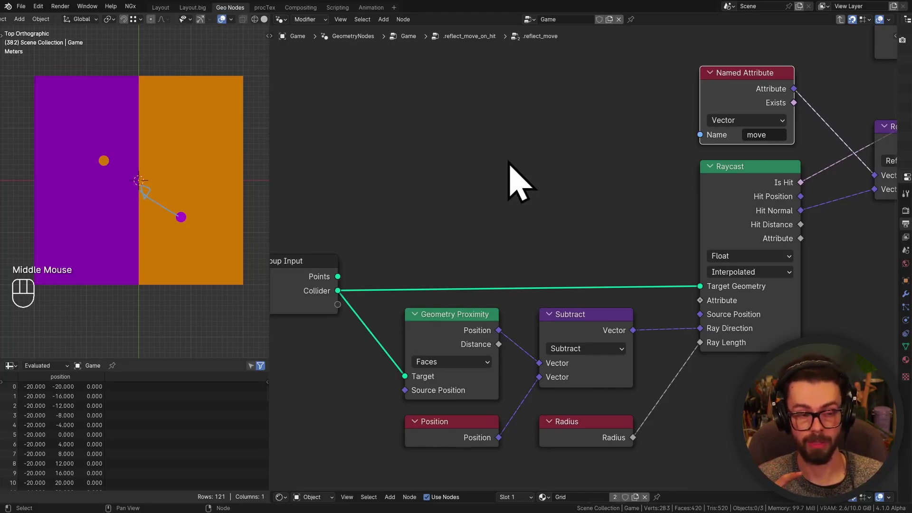
left_click(747, 88)
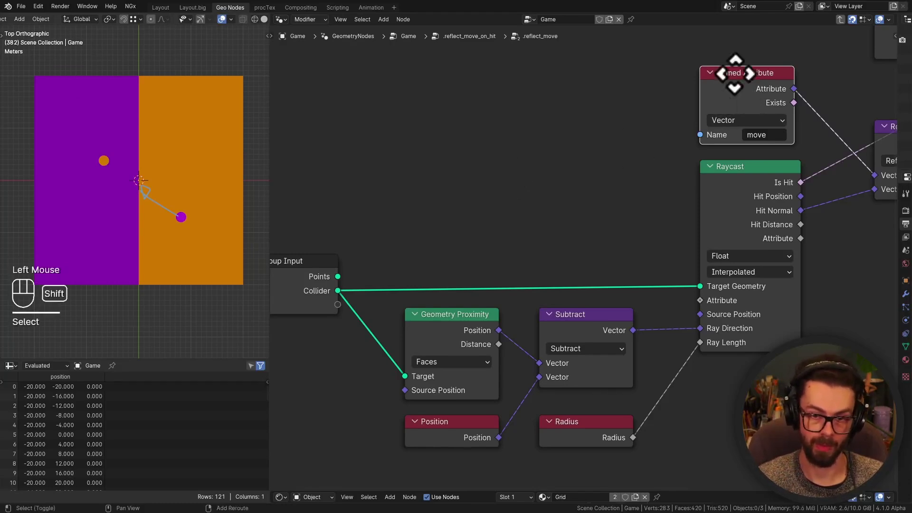
key("shift+d")
left_click(547, 189)
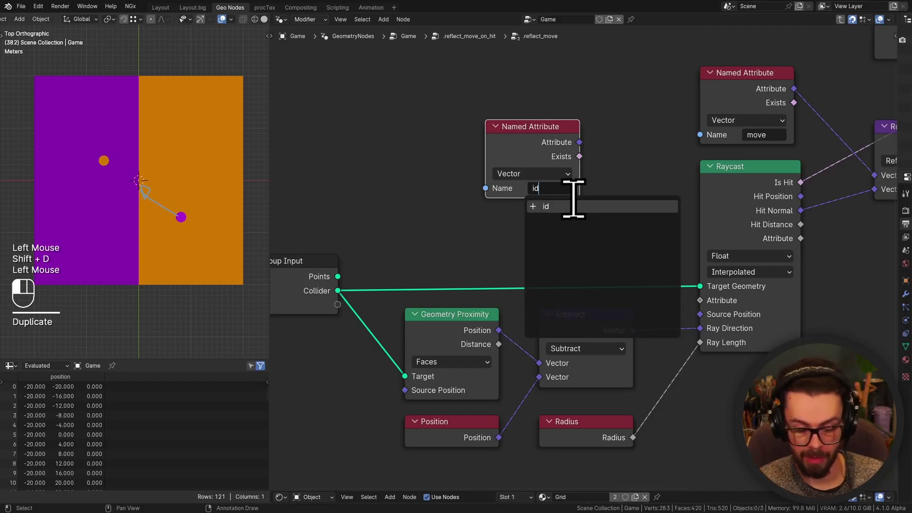
left_click(575, 206)
left_click(549, 174)
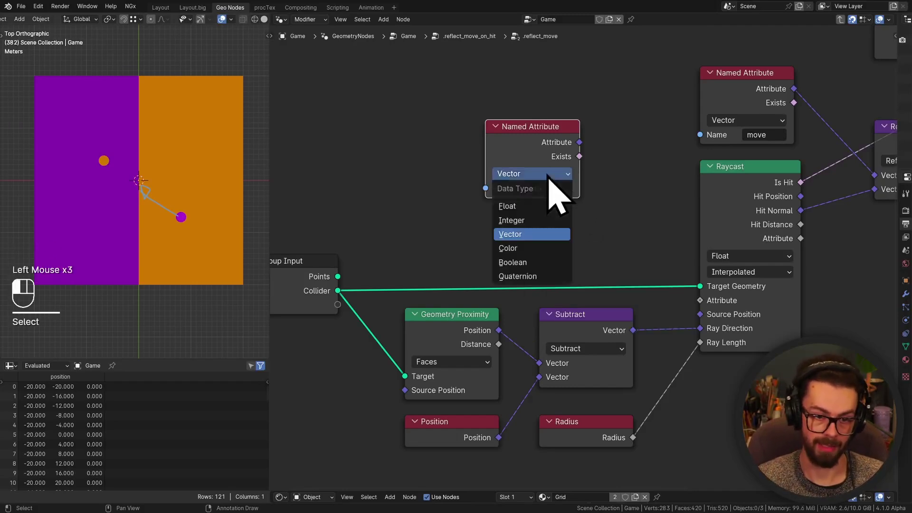
left_click(536, 222)
key("ctrl+s")
Step: Preview the Collider geometry with the idx attribute in a Viewer node and arrange both nodes above the Group Input
scroll(623, 204, "down", 2)
middle_click_drag(623, 203, 579, 213)
left_click_drag(499, 151, 522, 173)
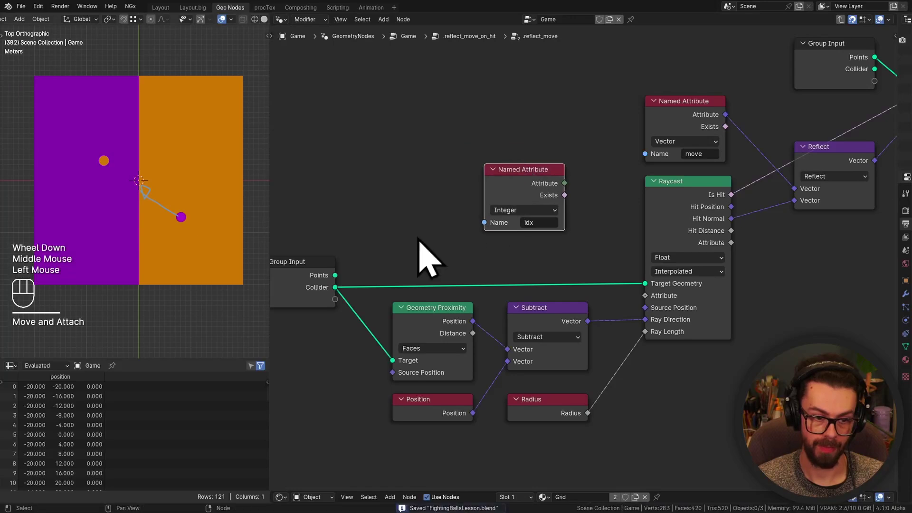
left_click(333, 291, "ctrl+shift")
left_click(521, 211, "ctrl+shift")
left_click(422, 283)
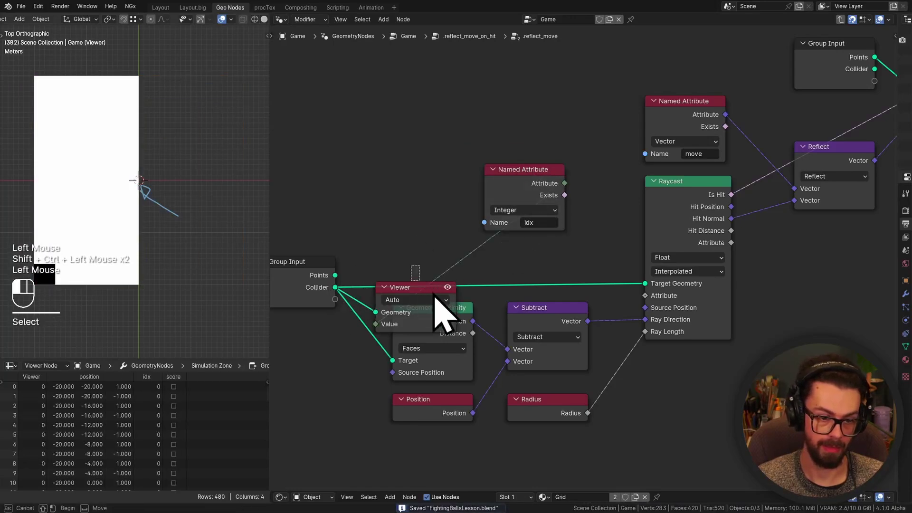
left_click_drag(422, 281, 586, 86)
left_click(540, 203)
key("g")
left_click(517, 227)
middle_click_drag(122, 261, 190, 219, "shift")
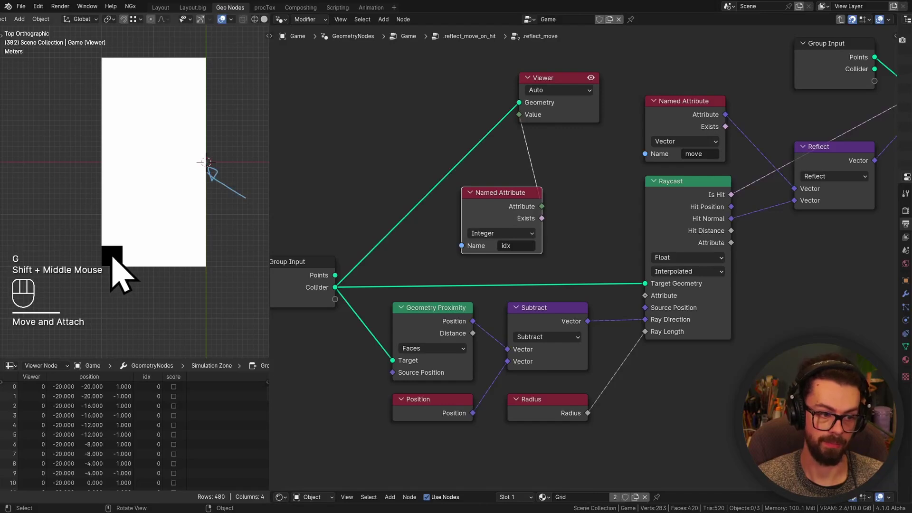
Step: Insert a White Noise Texture between the idx attribute and the Viewer, preview its Color output, and dissolve the texture node
left_click_drag(458, 152, 533, 218)
middle_click_drag(534, 219, 615, 273, "shift")
key("g")
left_click(432, 159)
key("shift+a")
mouse_move(514, 126)
type("white")
key("Return")
left_click(498, 145)
left_click(554, 170, "ctrl+shift")
left_click(554, 170, "ctrl+shift")
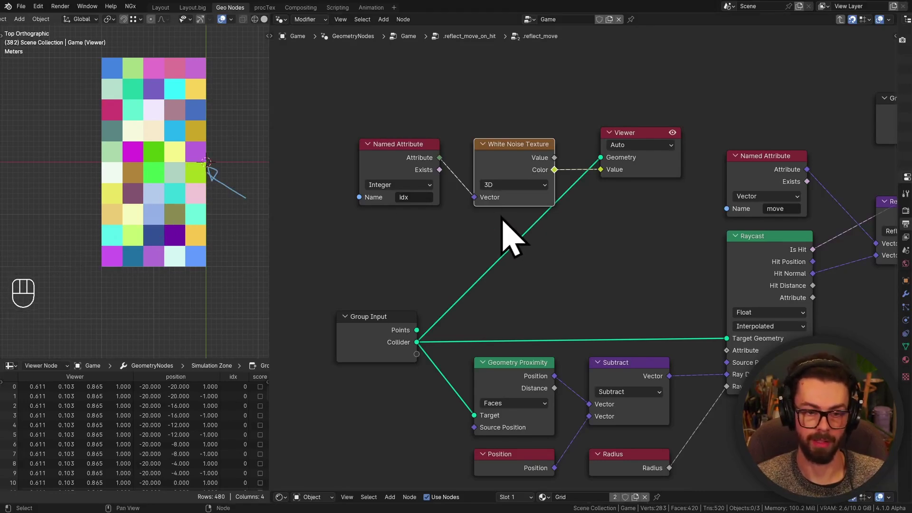
left_click(532, 186)
key("ctrl+x")
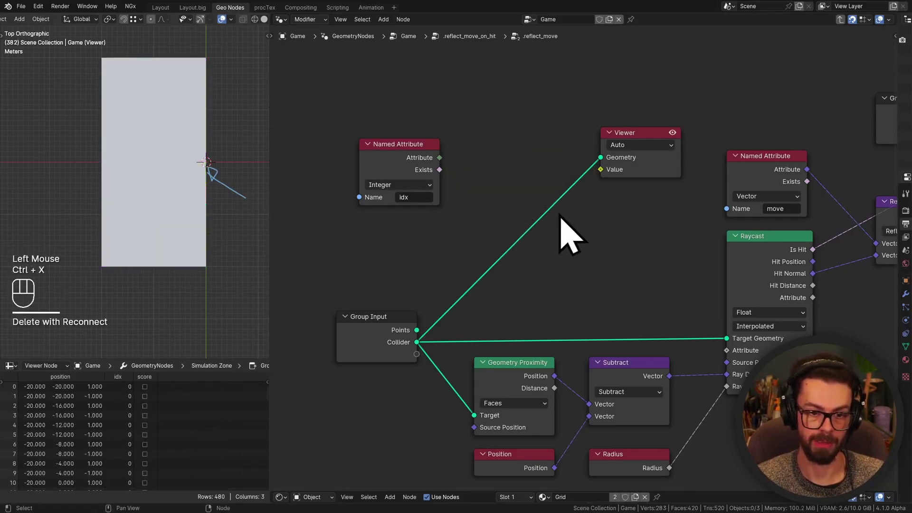
Step: Set the Raycast data type to Integer and feed the idx attribute into its Attribute input
middle_click_drag(467, 218, 458, 210)
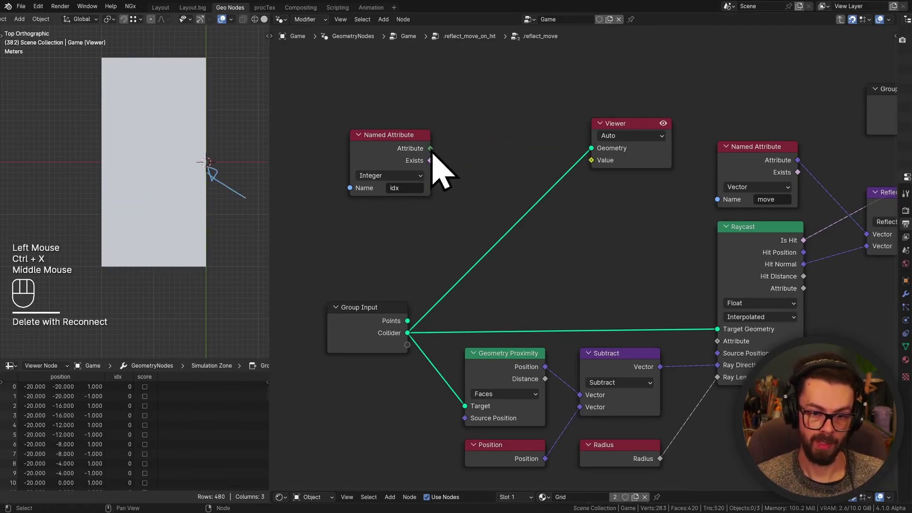
left_click(749, 303)
left_click(740, 343)
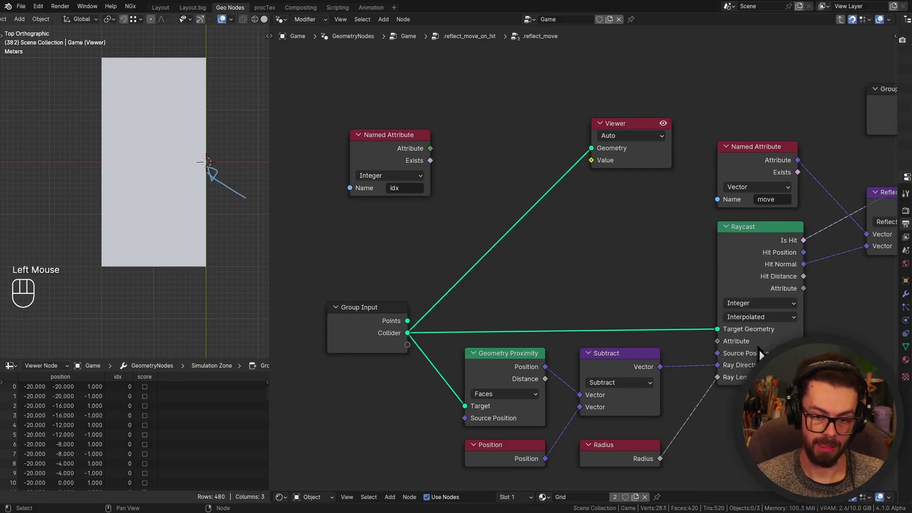
left_click_drag(717, 341, 636, 259)
middle_click_drag(672, 265, 543, 249)
Step: Dissolve the Viewer node and save the file
left_click(525, 138)
key("ctrl+x")
key("ctrl+s")
Step: Move the Group Output farther along and align the move Store Named Attribute node with the Group Input beside it
middle_click_drag(775, 191, 679, 128)
left_click(678, 122)
key("g")
left_click(856, 129)
left_click(548, 128)
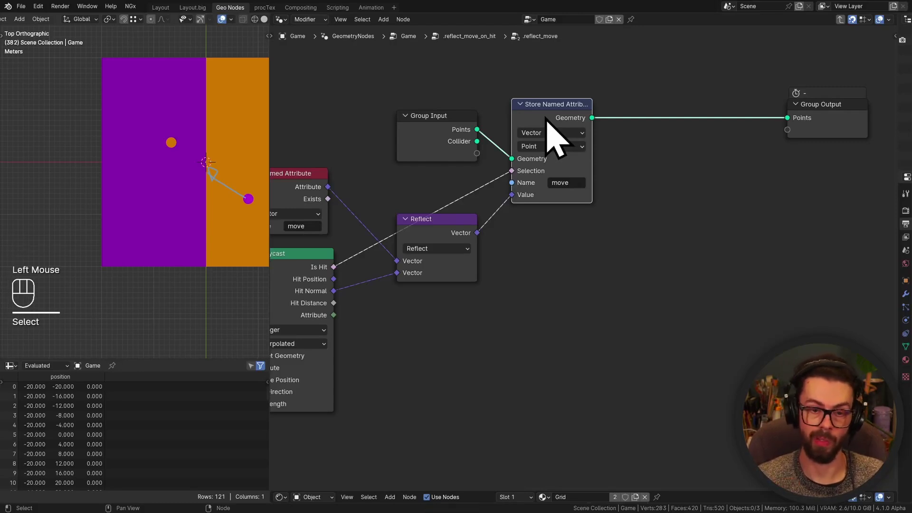
left_click_drag(554, 115, 554, 127)
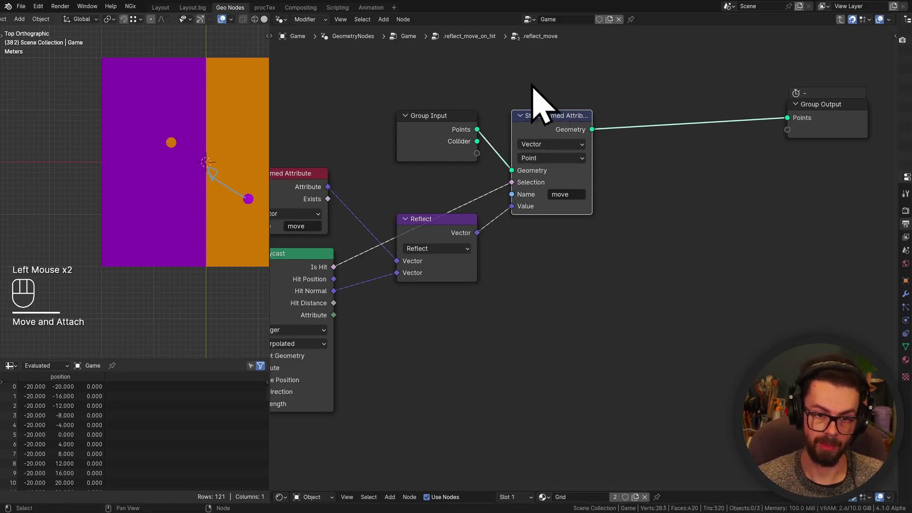
Step: Duplicate the move Store Named Attribute node onto the link before the Group Output and name its Vector attribute hit_idx
key("shift+d")
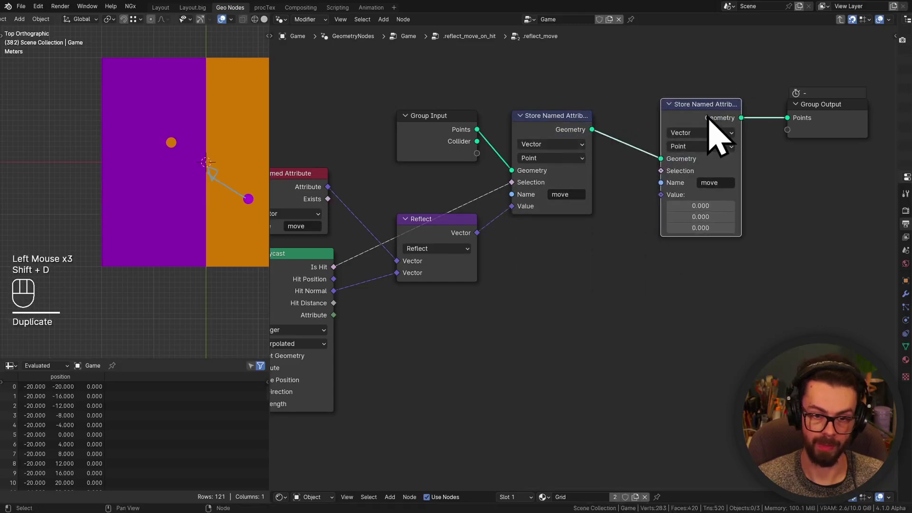
key("g")
left_click(695, 138)
scroll(842, 200, "up", 2)
left_click(739, 183)
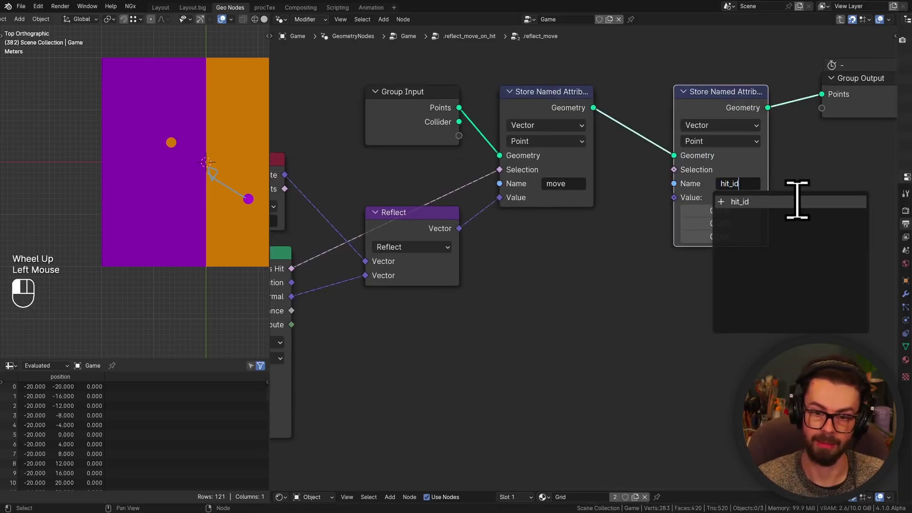
key("Return")
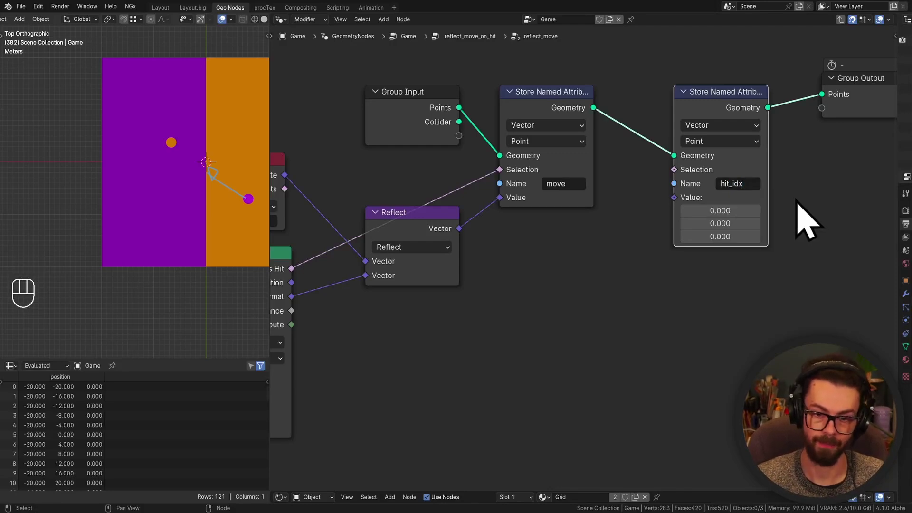
left_click(719, 125)
left_click(729, 187)
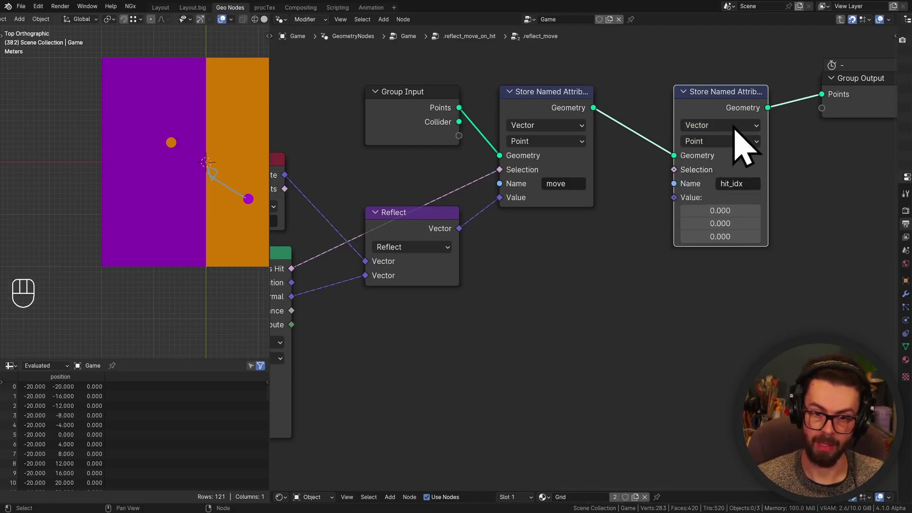
Step: Add a Combine XYZ node feeding the hit_idx Value input and connect the Raycast Attribute output to its X
middle_click_drag(649, 212, 689, 170)
left_click_drag(749, 159, 703, 197)
left_click(691, 247)
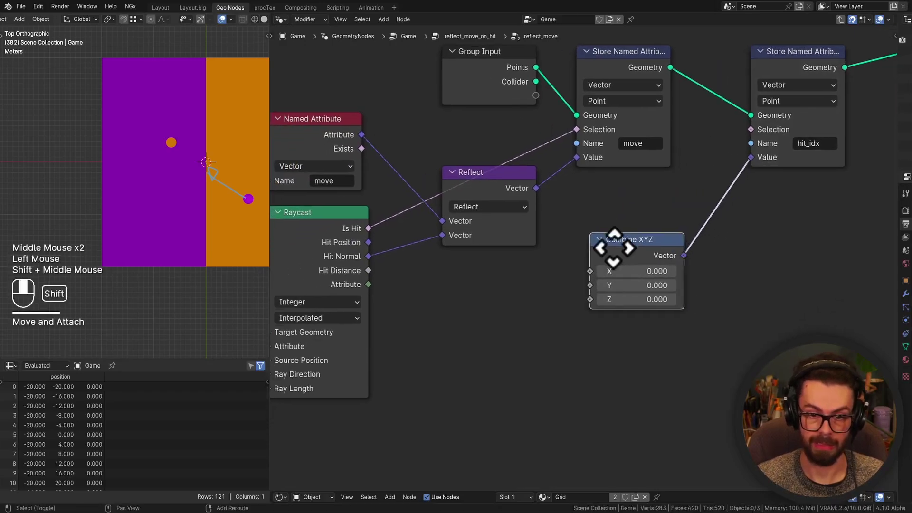
middle_click_drag(447, 304, 518, 283, "shift")
left_click_drag(715, 259, 696, 267)
left_click_drag(442, 265, 646, 279)
middle_click_drag(445, 280, 584, 269)
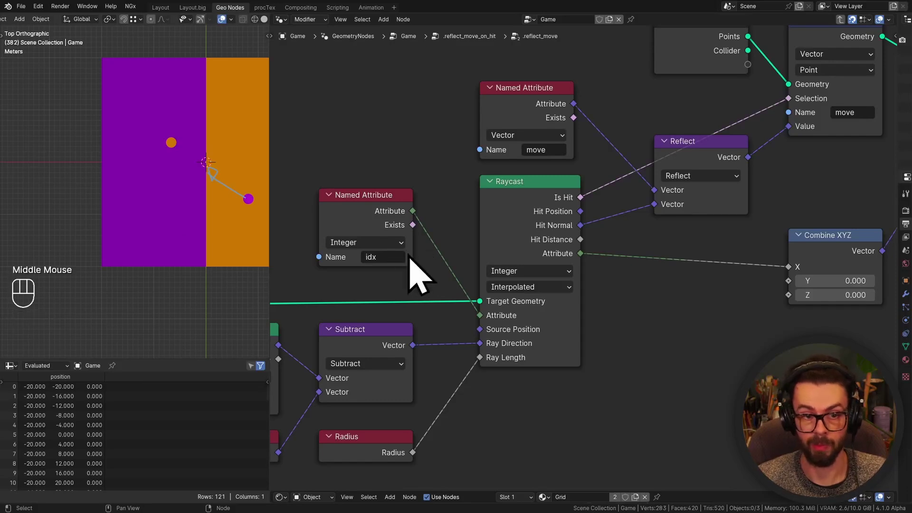
Step: Connect the Raycast Is Hit output to the Y input of Combine XYZ and move that node slightly lower
middle_click_drag(631, 266, 593, 266)
left_click_drag(749, 280, 542, 197)
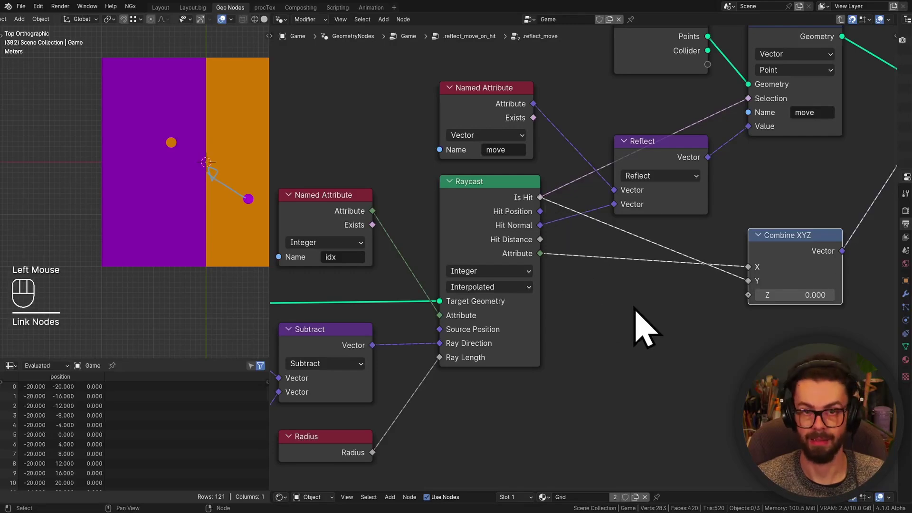
scroll(647, 328, "down", 3)
middle_click_drag(727, 300, 656, 318)
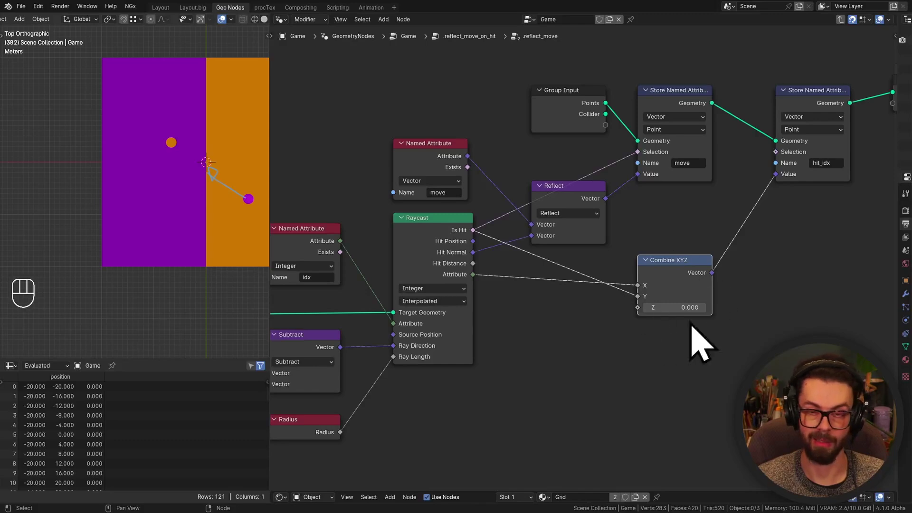
left_click_drag(473, 230, 638, 296)
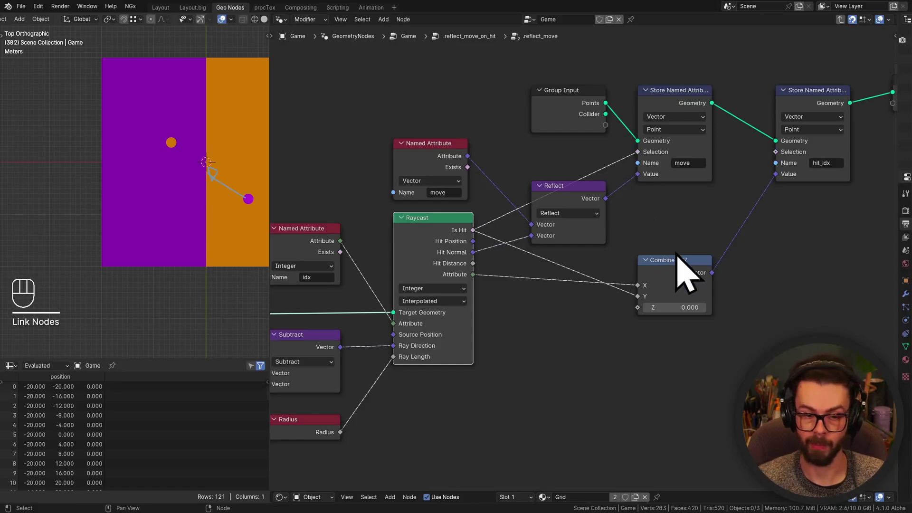
left_click_drag(678, 285, 672, 308)
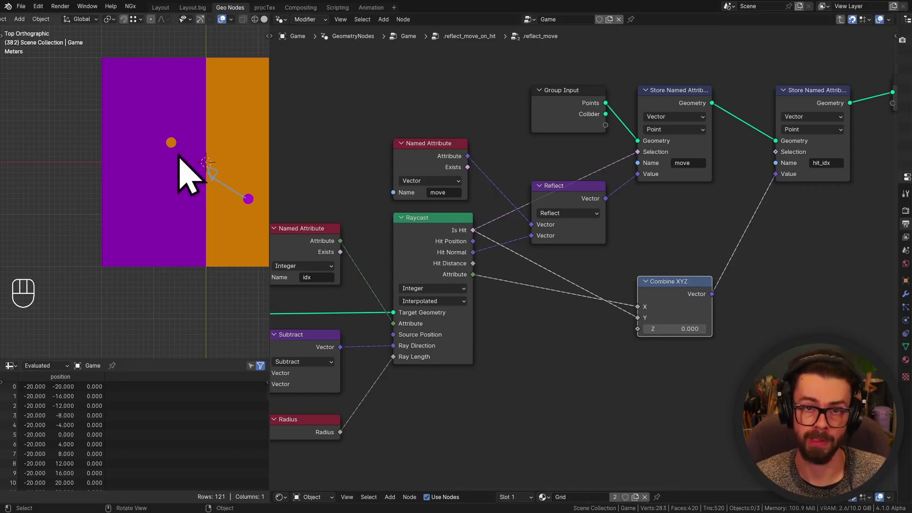
Step: Run the simulation briefly, preview the hit_idx Store Named Attribute node, and inspect its point cloud attributes in the spreadsheet
key("shift+space")
key("shift+space")
left_click(15, 382)
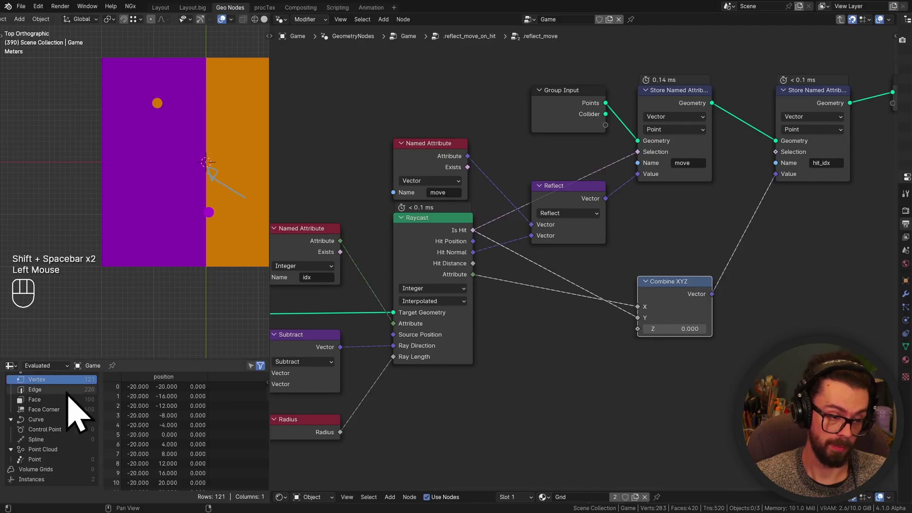
middle_click_drag(652, 240, 603, 215)
left_click(690, 209, "ctrl+shift")
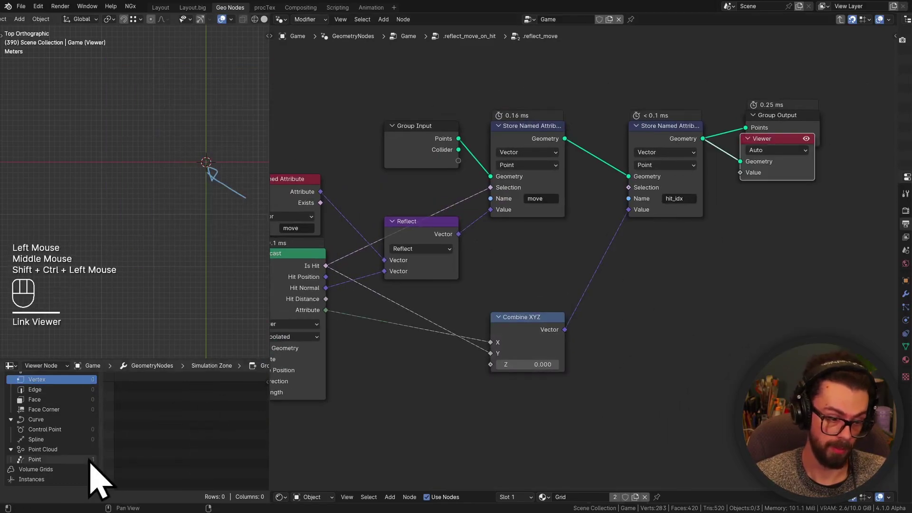
left_click(57, 460)
middle_click_drag(224, 409, 165, 419)
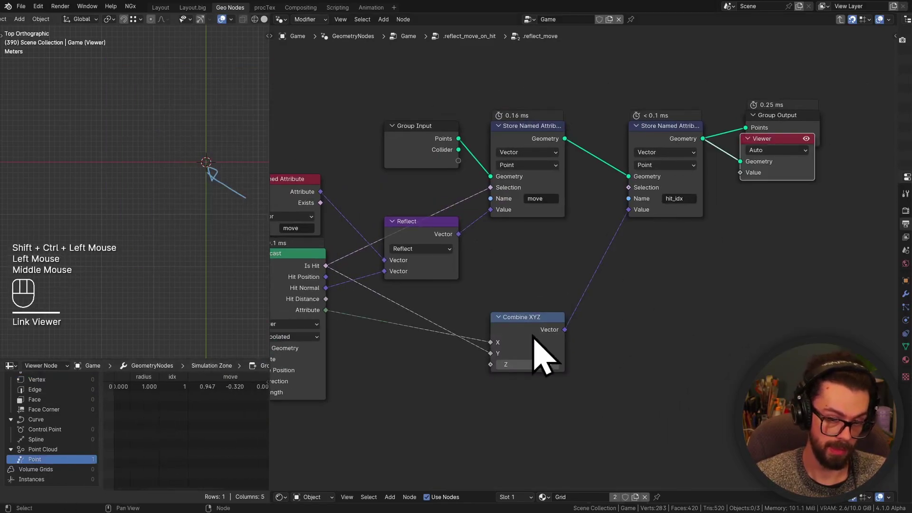
Step: Preview the Combine XYZ vector in the Viewer and play the simulation to examine the ball's hit values
left_click(547, 349, "ctrl+shift")
left_click_drag(749, 198, 770, 174)
key("g")
left_click(784, 250)
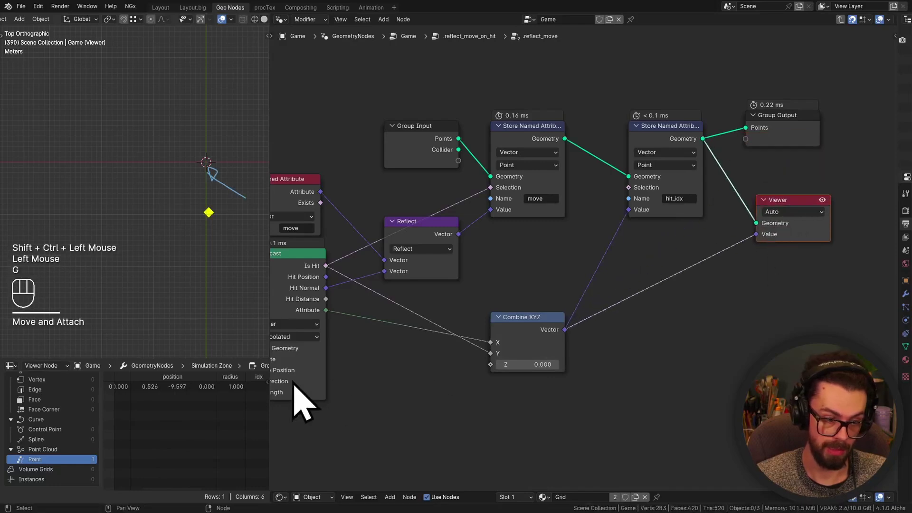
middle_click_drag(195, 411, 265, 418)
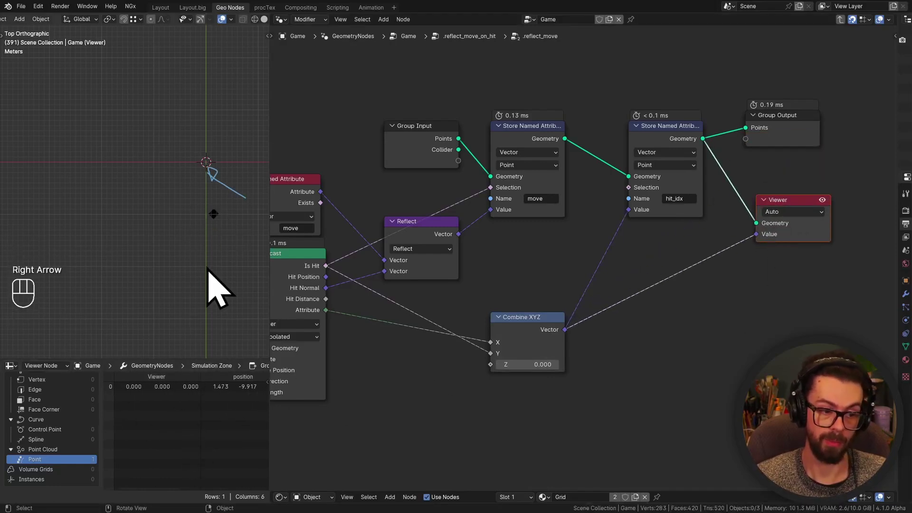
key("shift+space")
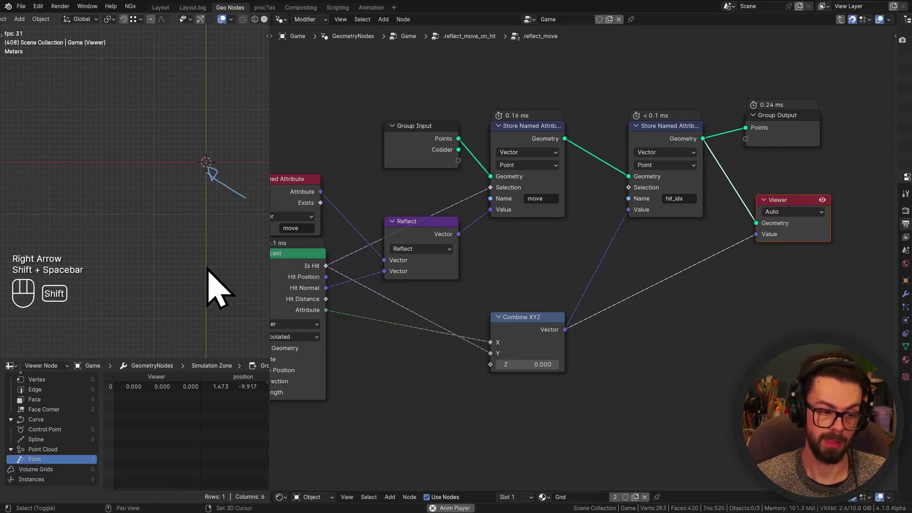
scroll(204, 266, "down", 2)
middle_click_drag(198, 261, 190, 291, "shift")
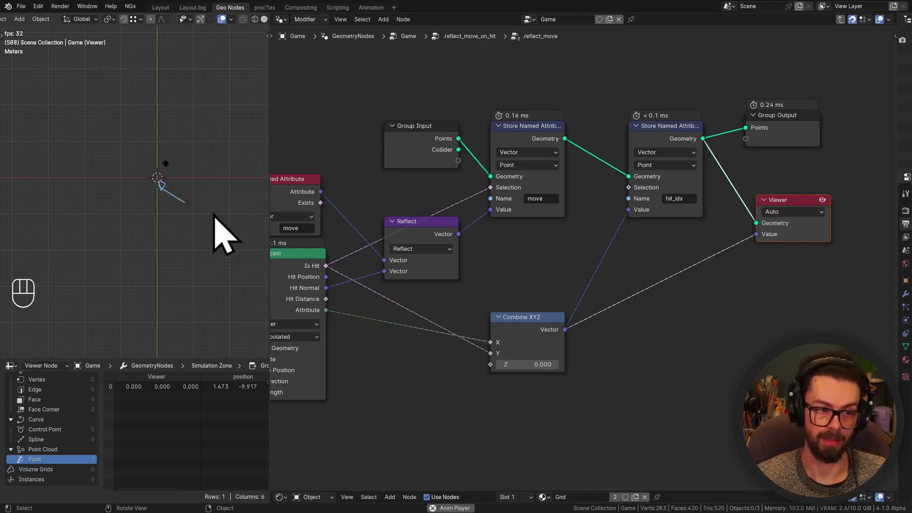
key("shift+space")
Step: Erase the arrow annotation in the viewport, delete the Viewer node, and save the file
right_click_drag(203, 245, 161, 171)
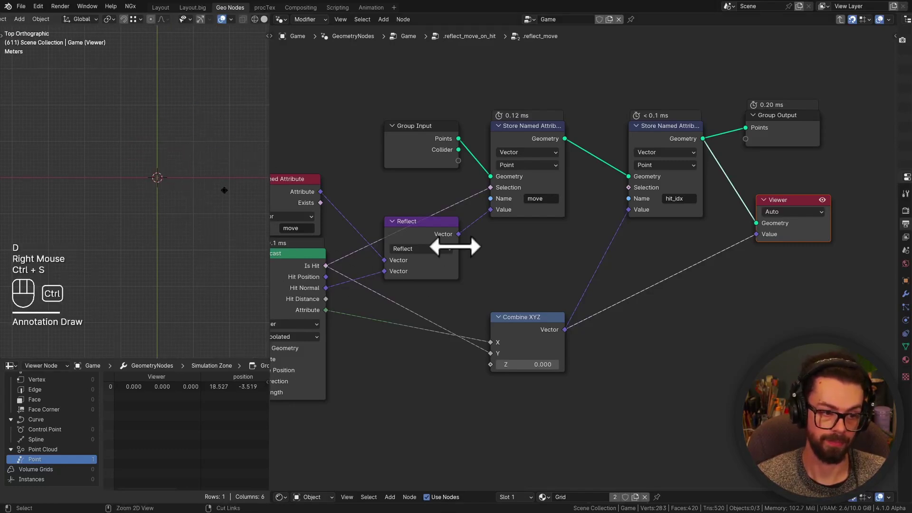
key("x")
left_click(736, 200)
key("ctrl+s")
Step: Leave the .reflect_move and .reflect_move_on_hit groups and open the .update_score group for editing
key("Tab")
left_click(711, 203)
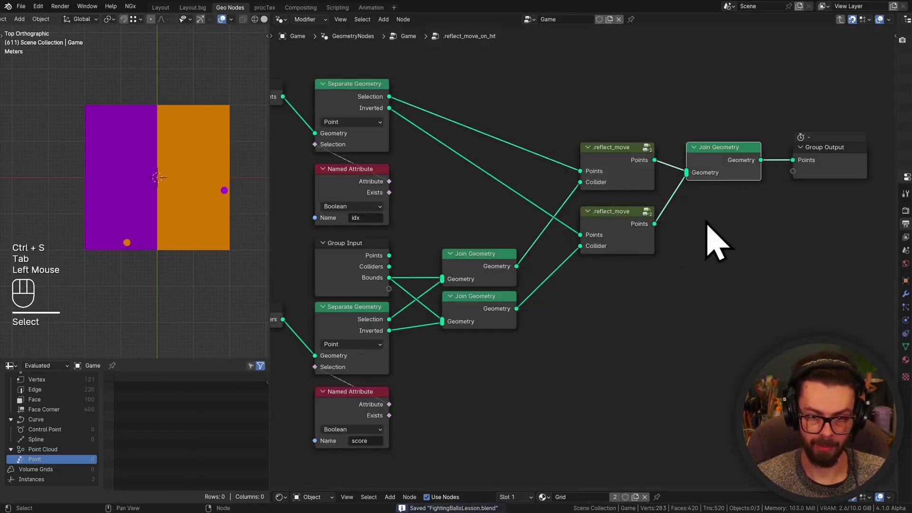
key("Tab")
left_click(687, 292)
key("Tab")
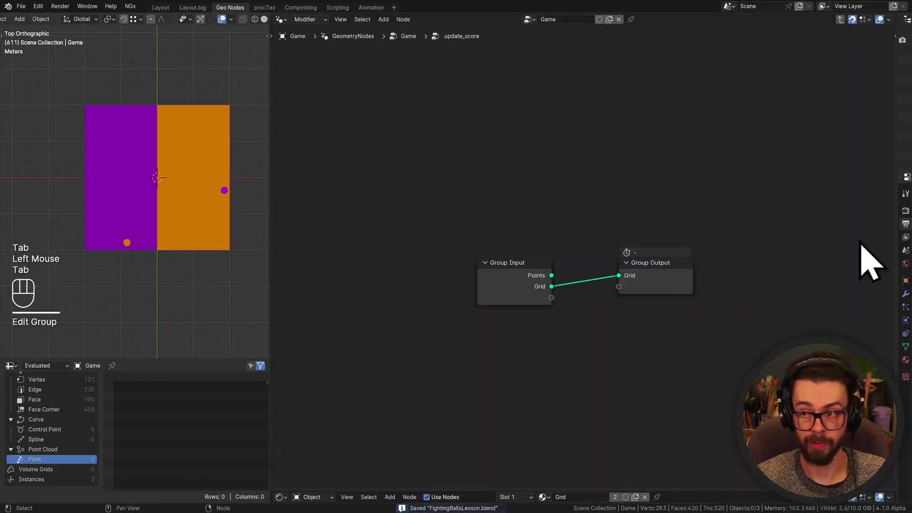
Step: Spread the Group Input and Group Output apart and add a Vector Sample Index node fed by the Points output
scroll(618, 256, "up", 2)
middle_click_drag(523, 228, 499, 220)
left_click_drag(684, 204, 427, 309)
key("s")
scroll(618, 323, "down", 1)
middle_click_drag(564, 288, 658, 262, "shift")
left_click_drag(425, 235, 548, 153)
type("sample")
key("Down")
key("Return")
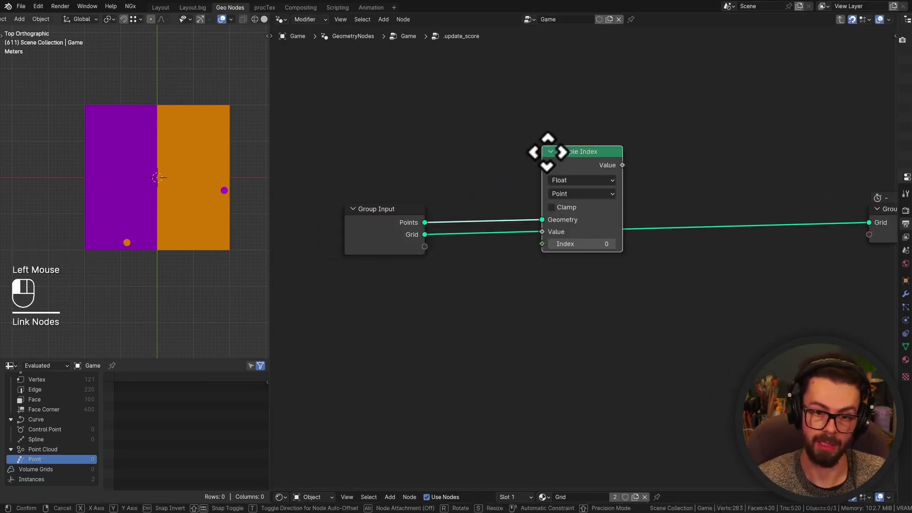
scroll(567, 143, "up", 2)
left_click(565, 101)
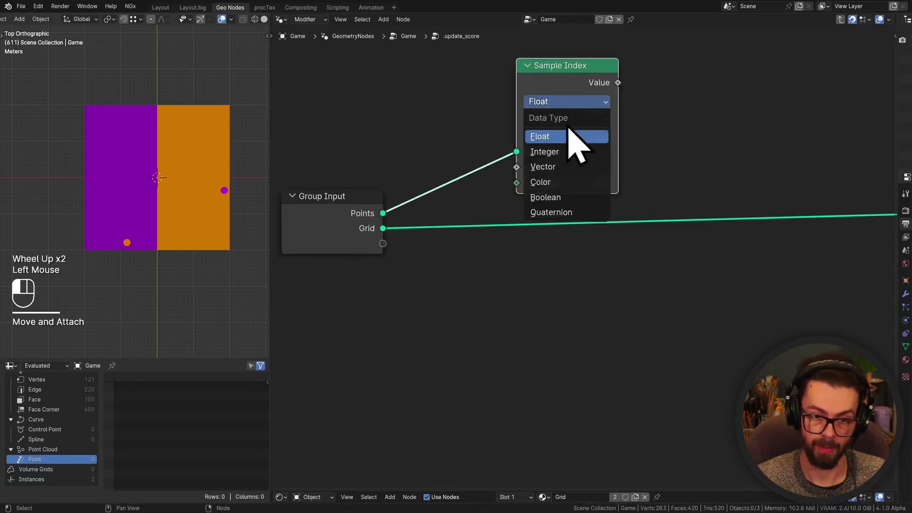
left_click(566, 167)
Step: Feed a Vector Named Attribute called hit_idx into the Sample Index Value input and place it below that node
left_click_drag(517, 168, 460, 138)
type("name")
key("Return")
left_click(499, 69)
left_click(470, 134)
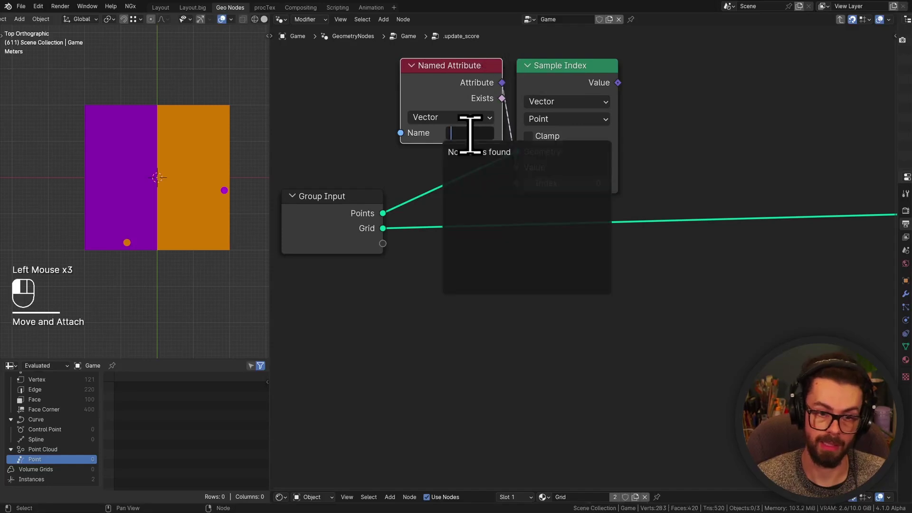
type("hit_idx")
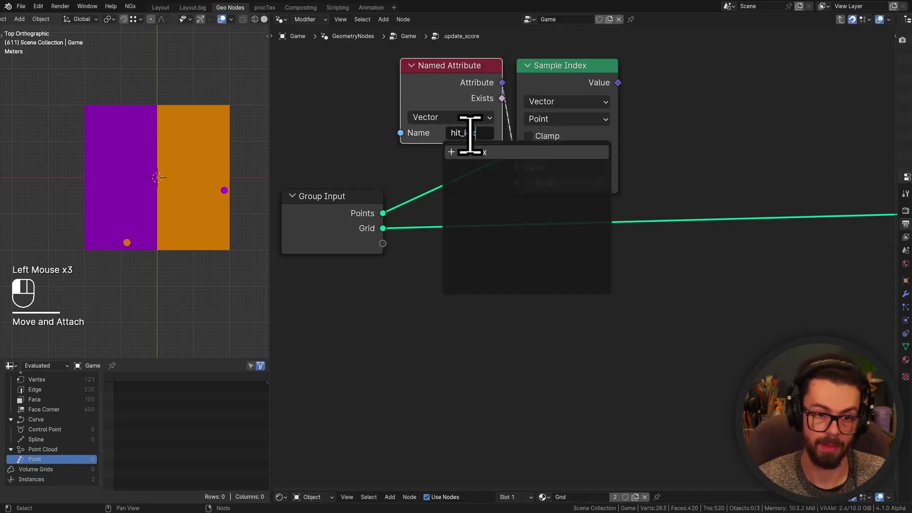
key("Return")
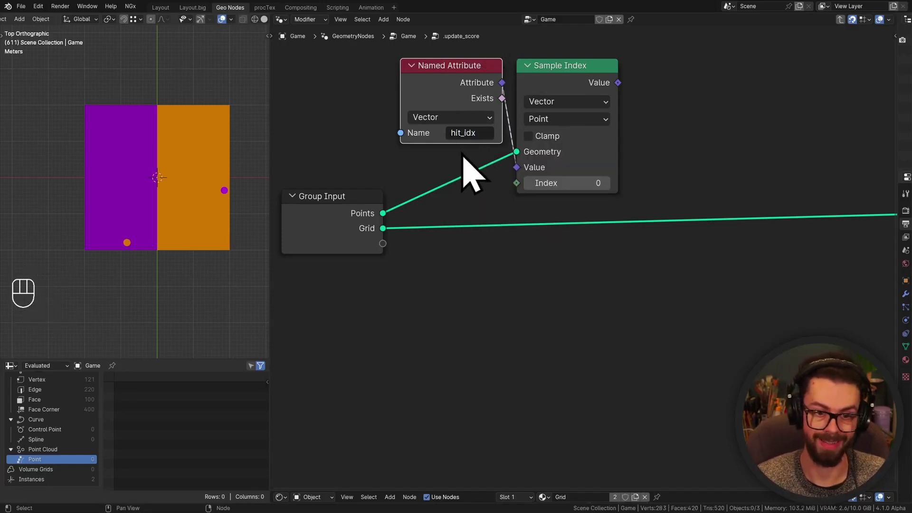
left_click_drag(471, 138, 579, 230)
Step: Preview the Grid with the Sample Index value in a Viewer and move the Viewer clear of the other nodes
middle_click_drag(578, 230, 583, 208, "shift")
scroll(621, 211, "down", 1)
left_click(330, 254, "ctrl+shift")
left_click(532, 129, "ctrl+shift")
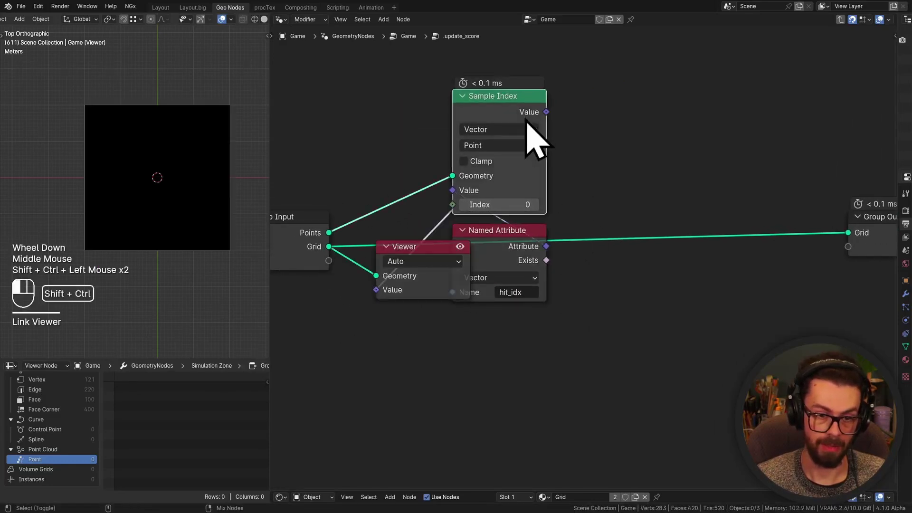
left_click(414, 281)
key("g")
left_click(739, 181)
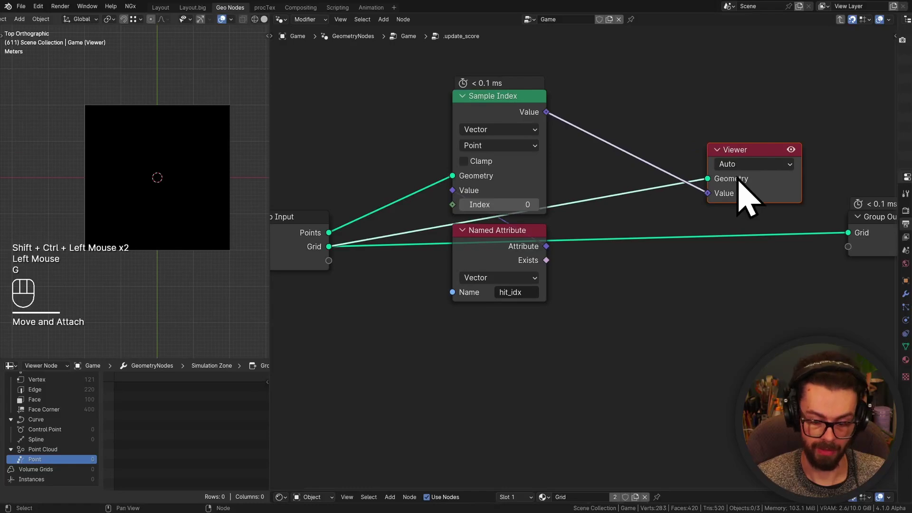
Step: Step through the simulation's opening frames and examine the previewed hit value on the grid's vertices in the spreadsheet
key("shift+Left")
key("Right")
key("Right")
key("Right")
key("shift+space")
key("shift+space")
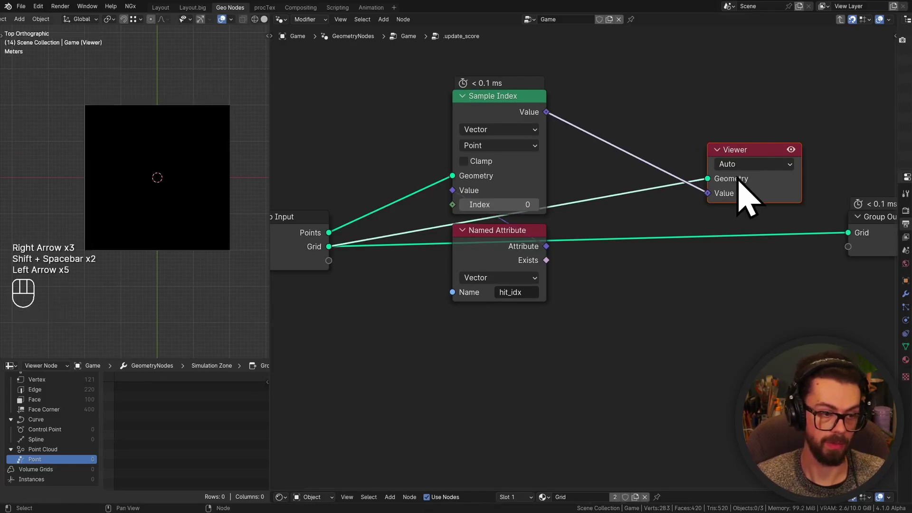
key("Left")
key("Left")
key("Left")
key("Left")
key("Left")
key("Right")
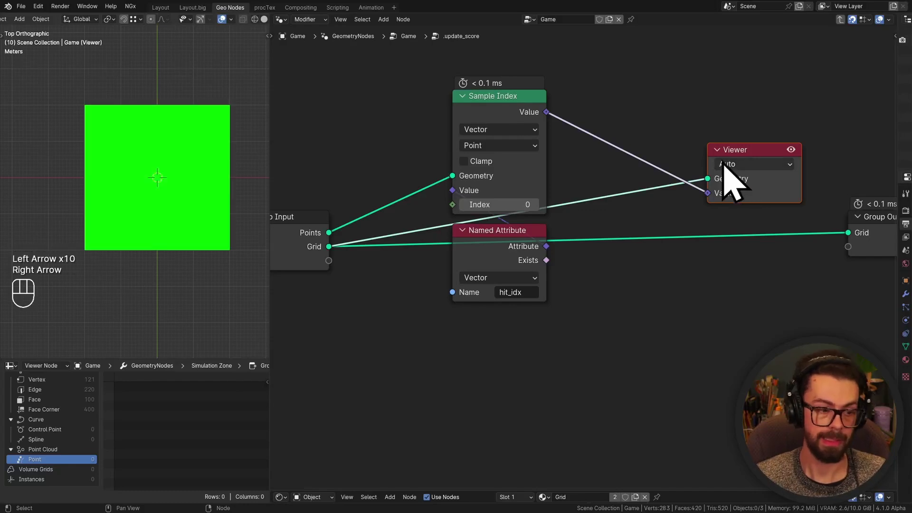
scroll(67, 422, "up", 2)
left_click(58, 395)
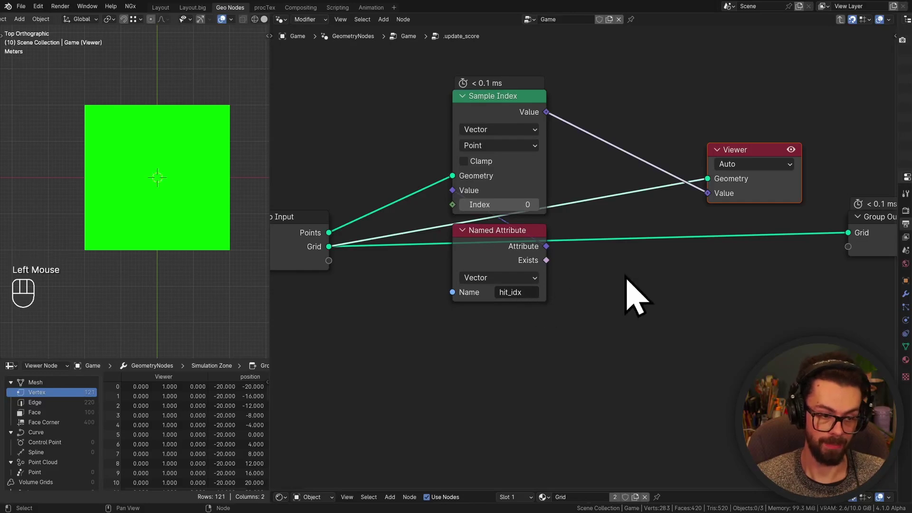
Step: Add a Separate XYZ node to the Sample Index Value output
middle_click_drag(632, 292, 554, 300)
left_click_drag(469, 120, 515, 112)
type("xyz")
key("Return")
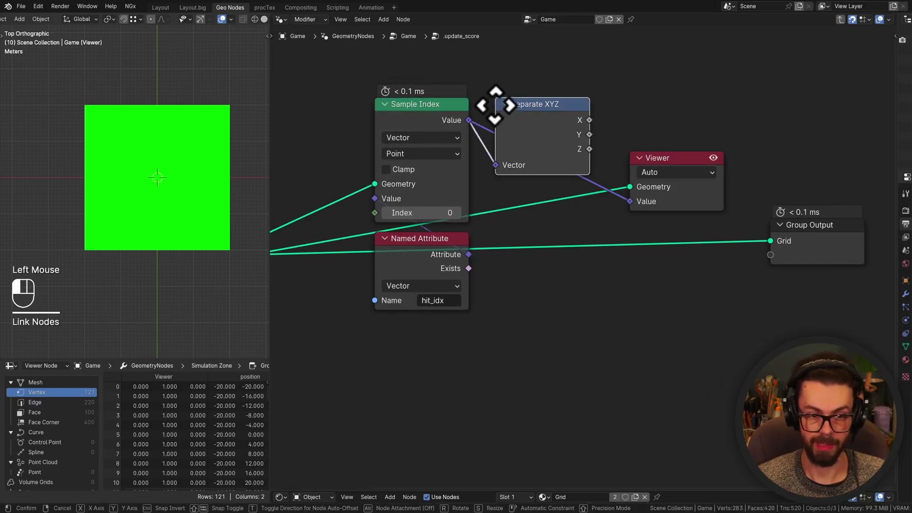
left_click(515, 116)
Step: Move the Sample Index, Named Attribute and Separate XYZ nodes together below the Grid link
scroll(621, 173, "down", 1)
middle_click_drag(621, 173, 652, 152, "shift")
left_click_drag(580, 219, 491, 95)
key("g")
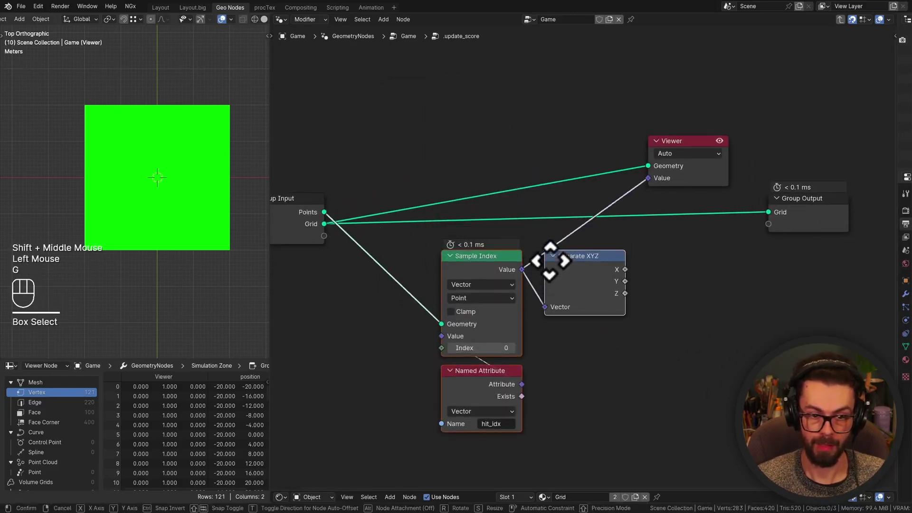
left_click(546, 305)
Step: Cut the Sample Index value link to the Viewer and delete the Viewer node
middle_click_drag(546, 305, 593, 219, "shift")
left_click_drag(675, 152, 648, 204)
key("g")
left_click(693, 157)
right_click_drag(600, 184, 630, 223, "ctrl")
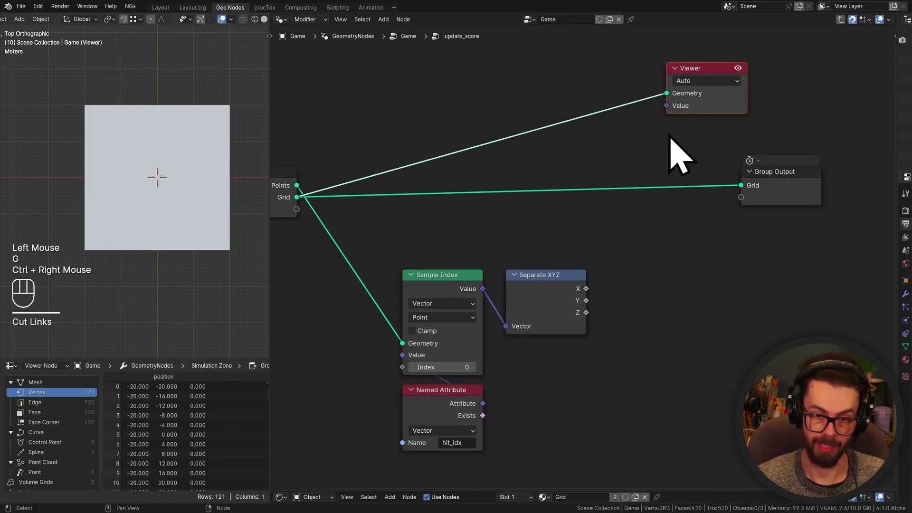
left_click(691, 107)
key("x")
left_click(580, 301)
middle_click_drag(580, 301, 600, 282)
mouse_move(599, 274)
left_mouse_down()
mouse_move(646, 232)
mouse_move(599, 274)
left_mouse_up()
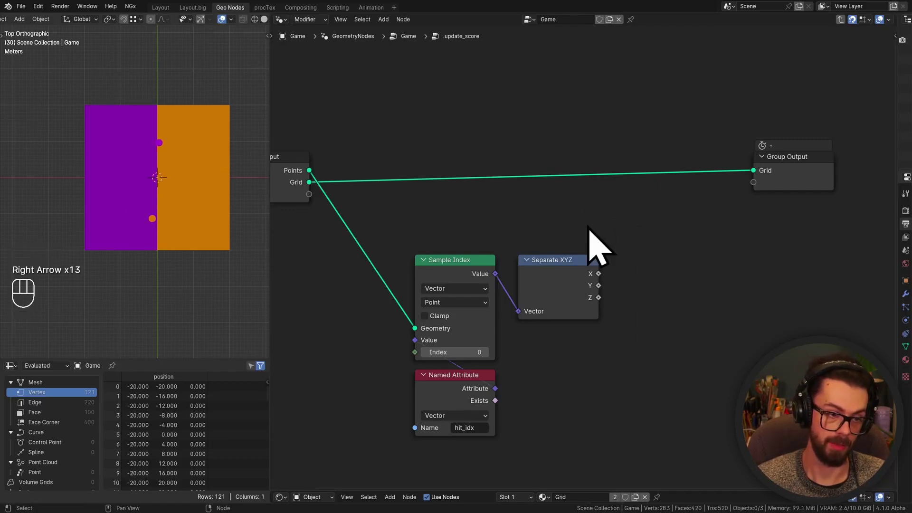
Step: Preview the Group Input's Points output in a new Viewer
middle_click_drag(511, 243, 546, 223)
left_click(346, 173, "ctrl+shift")
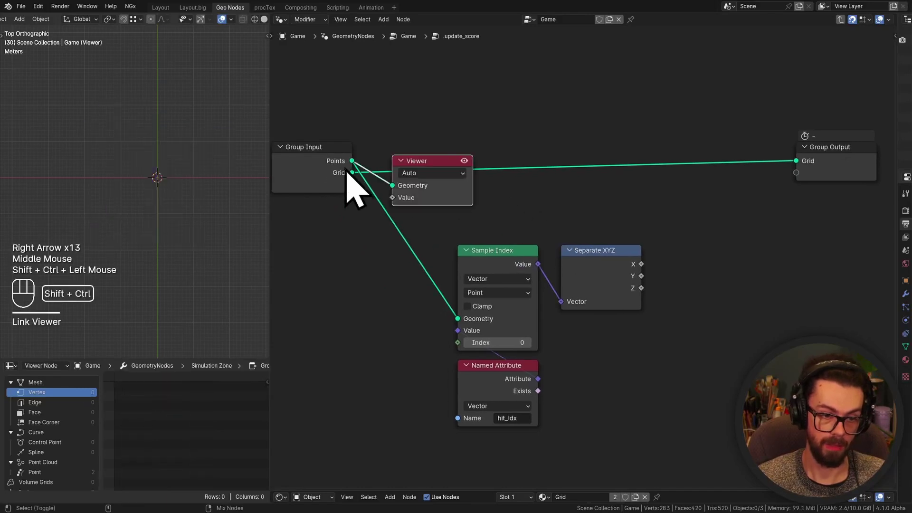
Step: Preview the Sample Index Value on the Group Input's Grid and move the Viewer beside the Separate XYZ node
left_click(346, 174, "ctrl+shift")
left_click(526, 279, "ctrl+shift")
left_click(437, 183)
key("g")
left_click(717, 275)
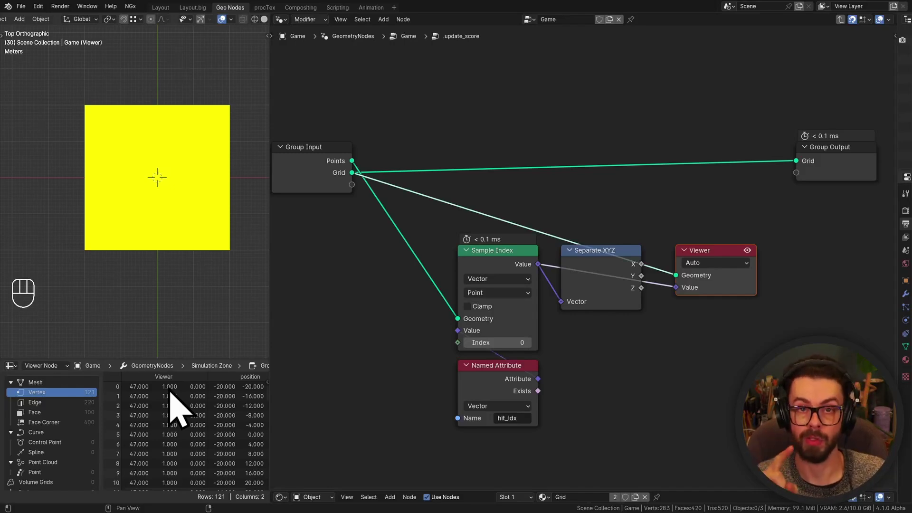
Step: Move the Sample Index, hit_idx Named Attribute and Separate XYZ nodes down and away from the Viewer
scroll(601, 254, "down", 2)
left_click(594, 251)
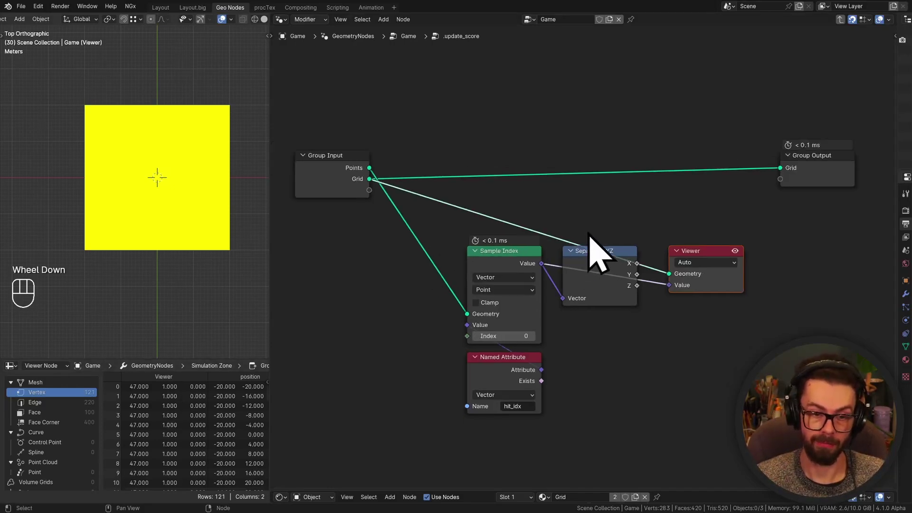
key("g")
left_click(634, 349)
key("shift+a")
type("named")
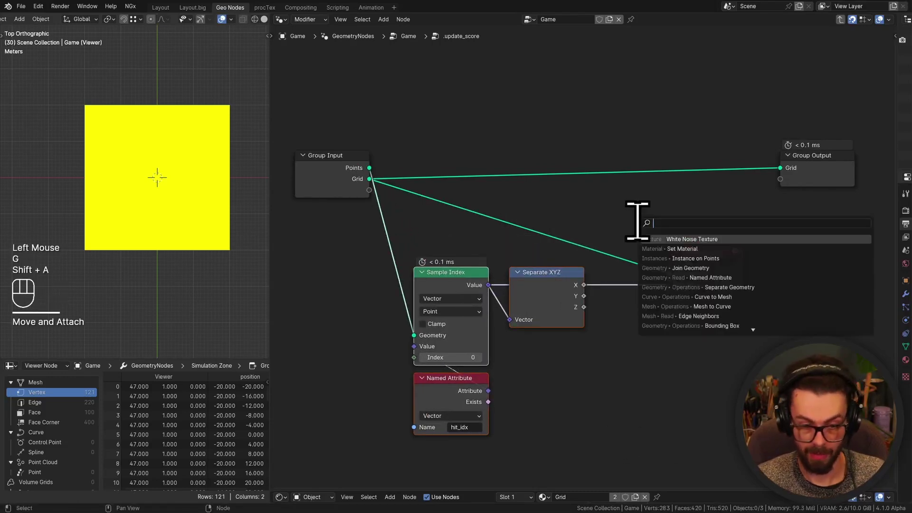
Step: Duplicate the hit_idx Named Attribute node above Separate XYZ, switch it to the idx attribute and preview it
left_click(473, 388)
key("shift+d")
left_click(559, 211)
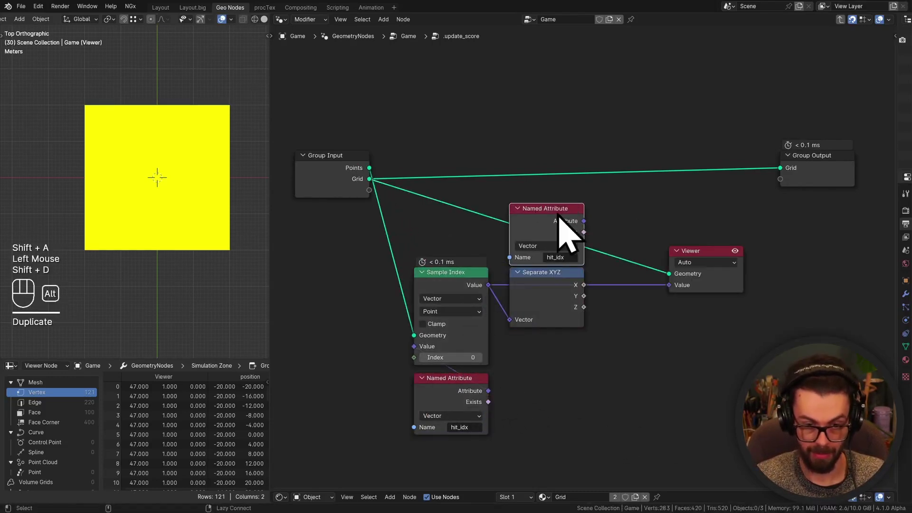
left_click(560, 257)
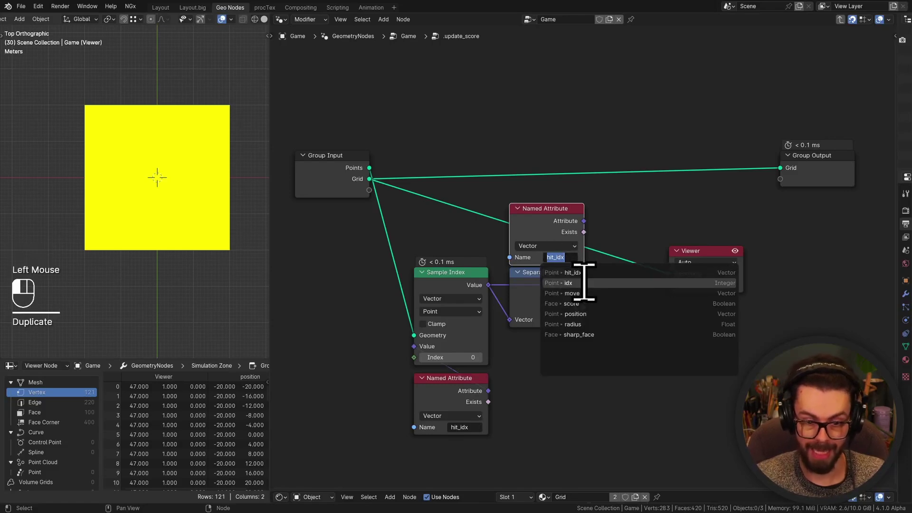
left_click(568, 283)
left_click(581, 227, "ctrl+shift")
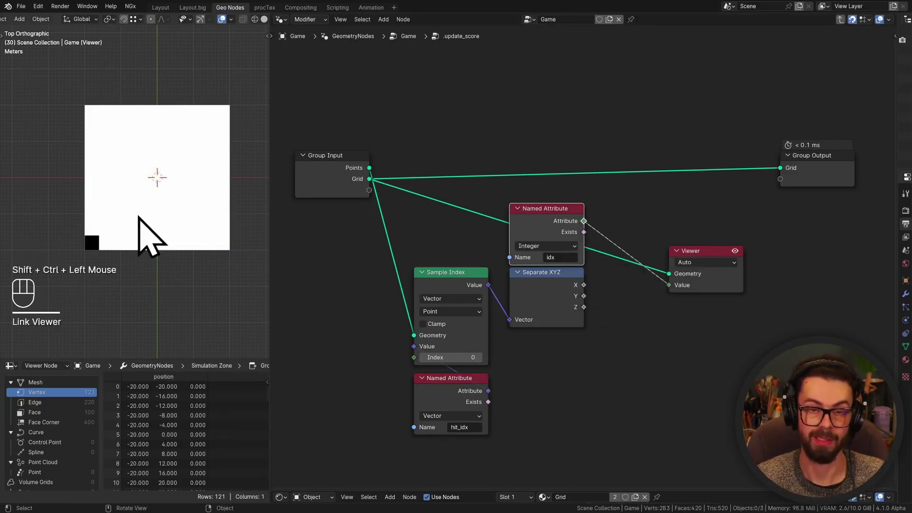
Step: Move the Viewer node up above the Group Output
left_click_drag(652, 210, 727, 308)
key("g")
left_click(758, 263)
key("g")
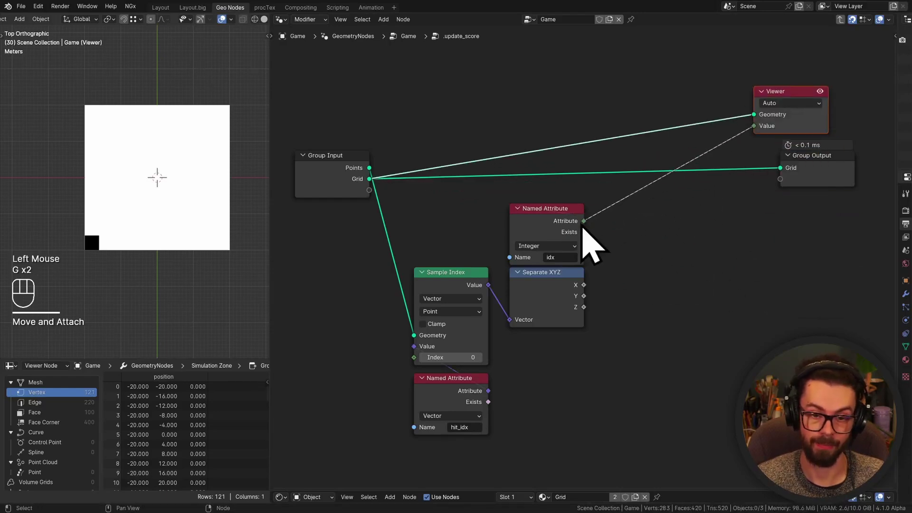
Step: Compare the idx attribute with the Separate XYZ X output in a new integer Equal node and preview its Result
left_click_drag(584, 221, 631, 255)
type("equal")
key("Return")
left_click(602, 240)
left_click_drag(585, 285, 606, 291)
left_click(677, 242, "ctrl+shift")
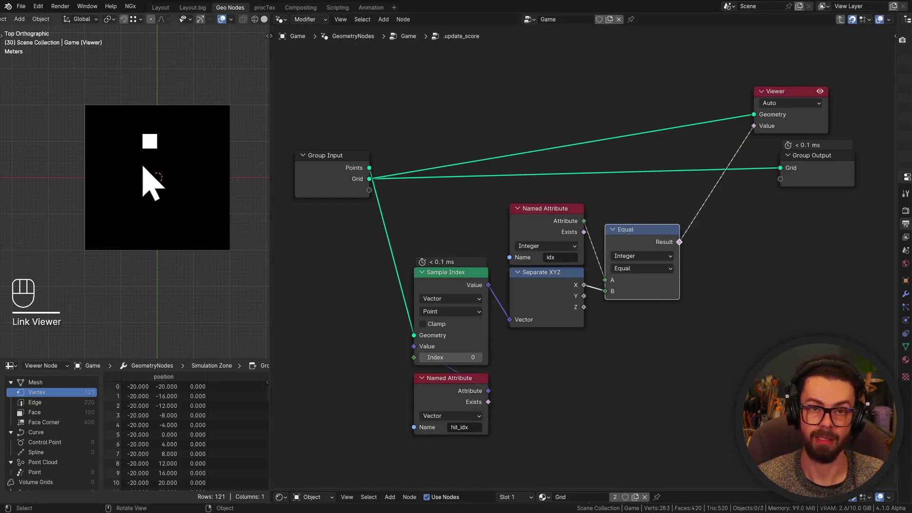
Step: Align the Equal node beside the idx Named Attribute node
left_click_drag(649, 190, 684, 284)
key("g")
left_click(683, 267)
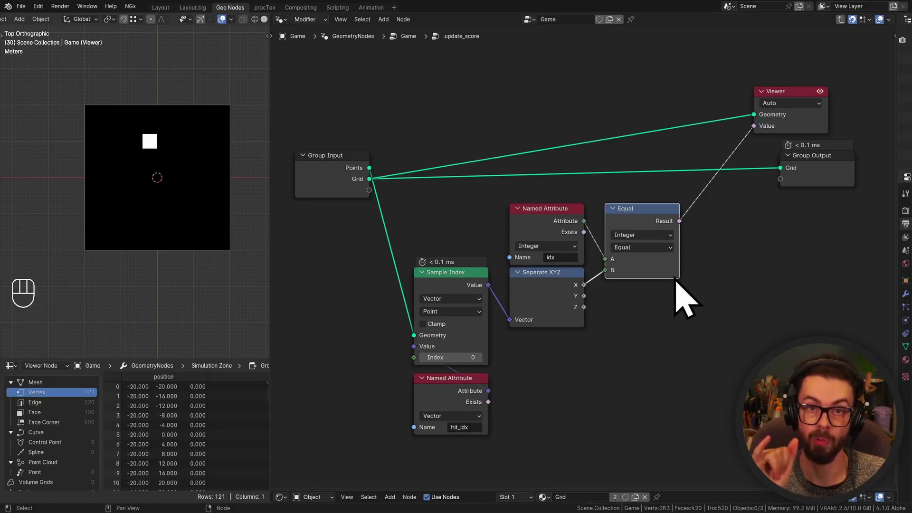
Step: Shift the Group Output aside and insert a Store Named Attribute node on the Grid link before it
middle_click_drag(676, 282, 623, 285)
left_click(751, 175)
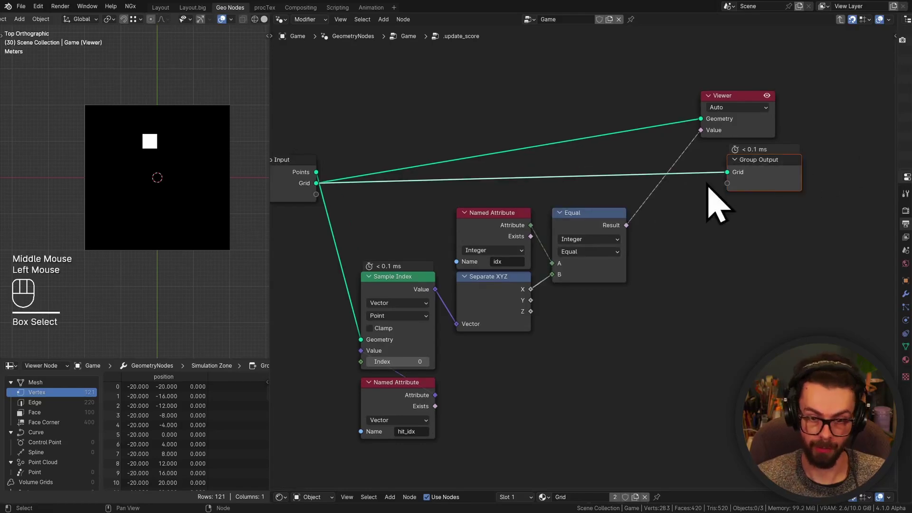
key("g")
left_click(777, 194)
key("shift+a")
left_click(774, 186)
type("store")
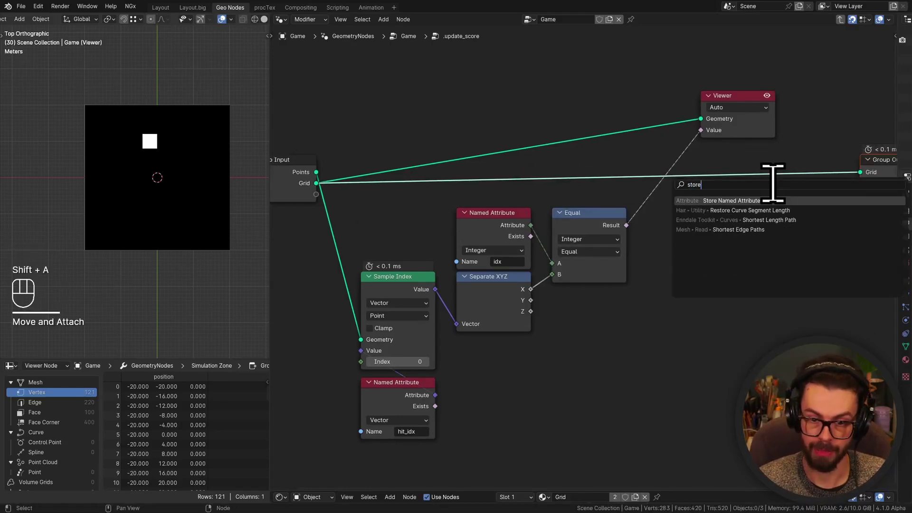
key("Return")
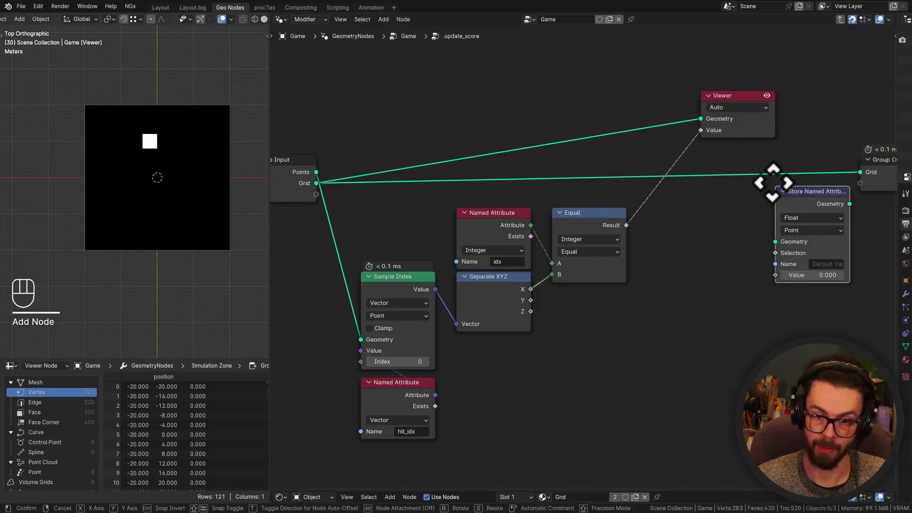
left_click(770, 179)
Step: Name the stored attribute score and set its data type to Boolean
left_click(818, 233)
type("scor")
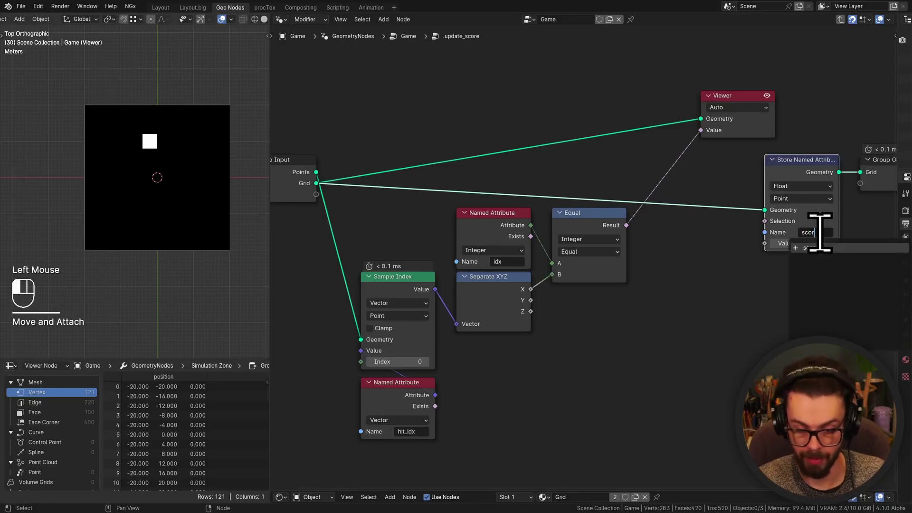
type("e")
key("Return")
left_click(801, 186)
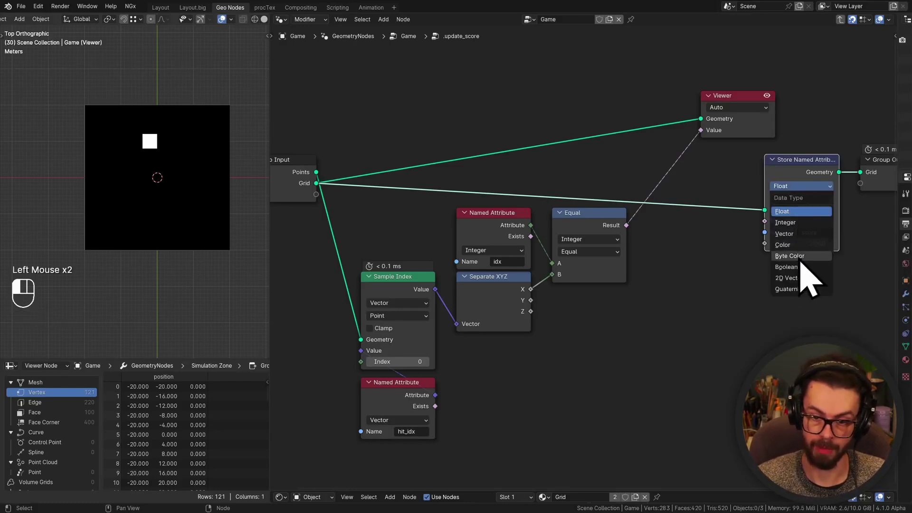
left_click(802, 266)
Step: Link the Separate XYZ Y output to the Store Named Attribute Selection
middle_click_drag(805, 286, 735, 251)
scroll(737, 241, "up", 1)
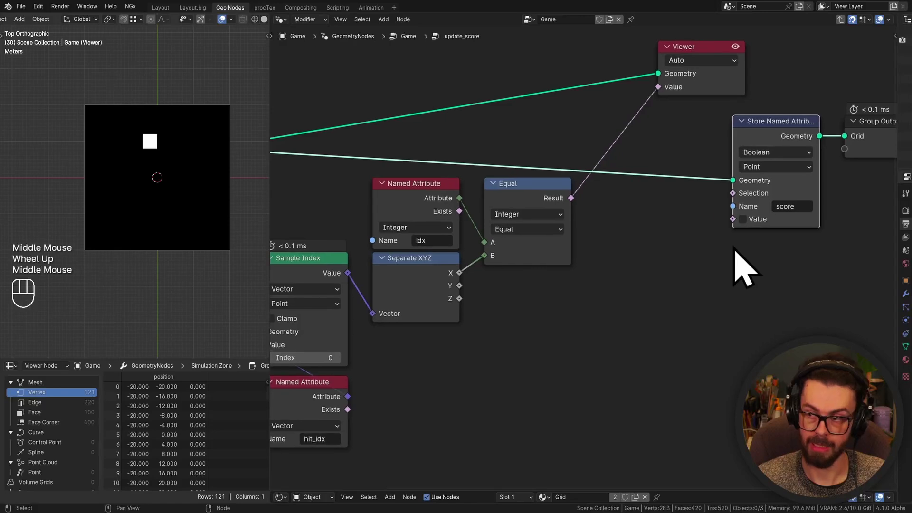
scroll(735, 259, "down", 1)
middle_click(735, 259)
left_click_drag(740, 192, 494, 289)
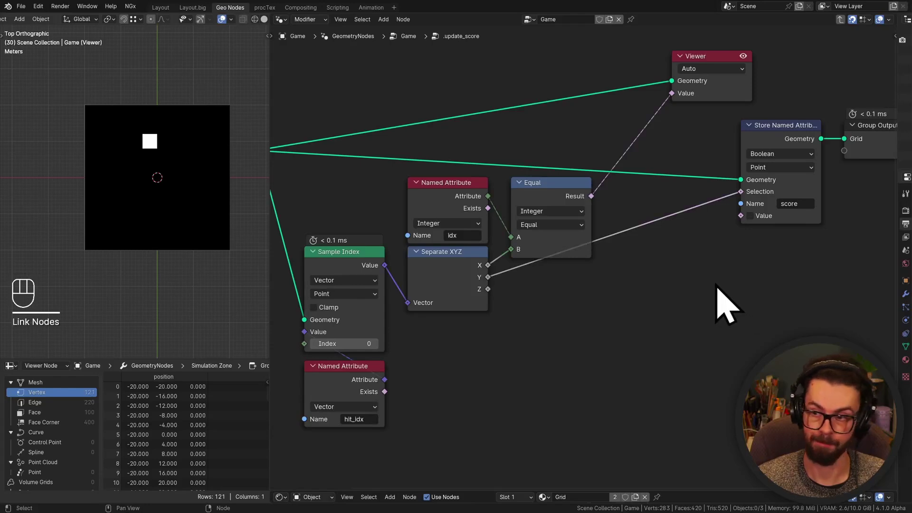
Step: Add a Named Attribute node reading the Boolean score attribute in the empty space below the Equal node
middle_click_drag(716, 305, 688, 272, "shift")
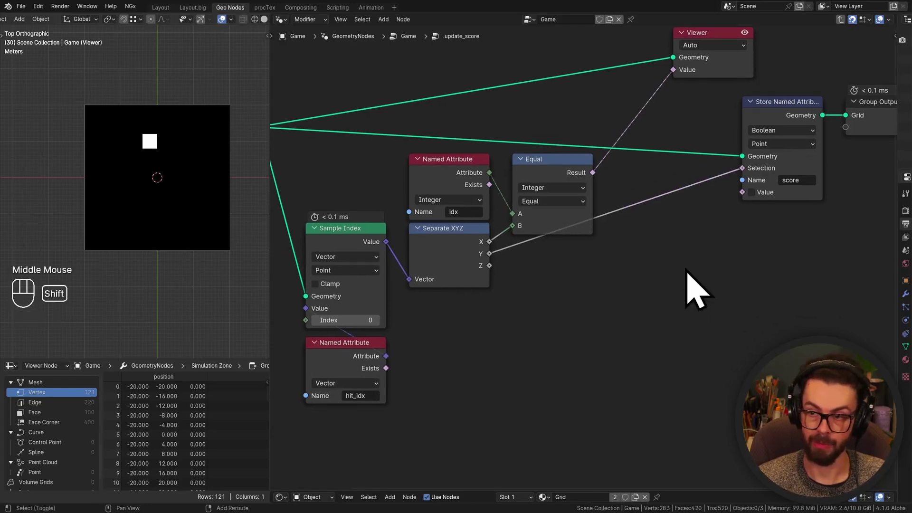
key("shift+a")
type("score")
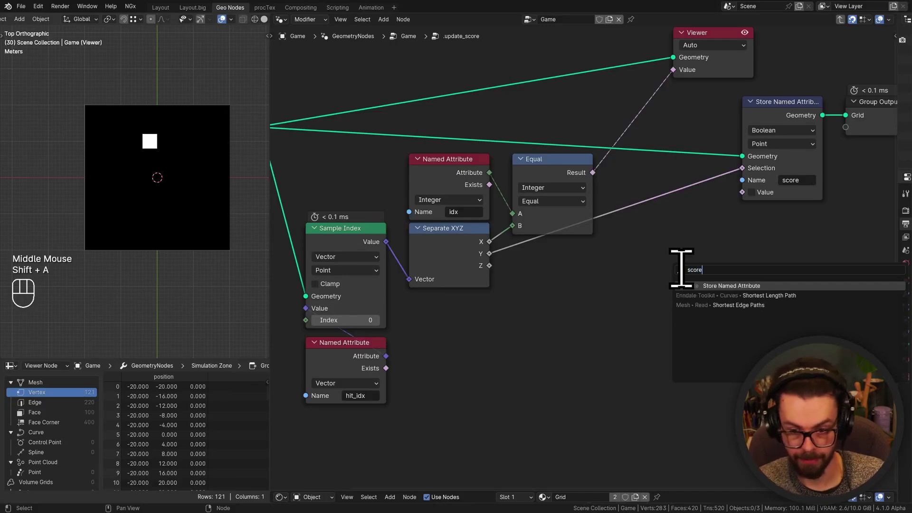
key("BackSpace")
key("BackSpace")
key("BackSpace")
key("BackSpace")
key("BackSpace")
type("named")
key("Return")
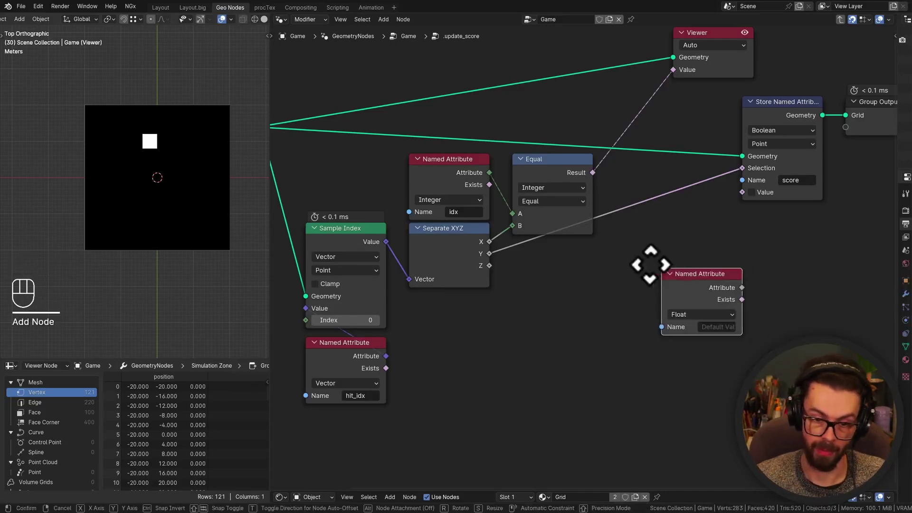
left_click(549, 281)
key("ctrl+c")
key("ctrl+v")
scroll(637, 333, "up", 2)
middle_click_drag(637, 332, 609, 192)
left_click(641, 251)
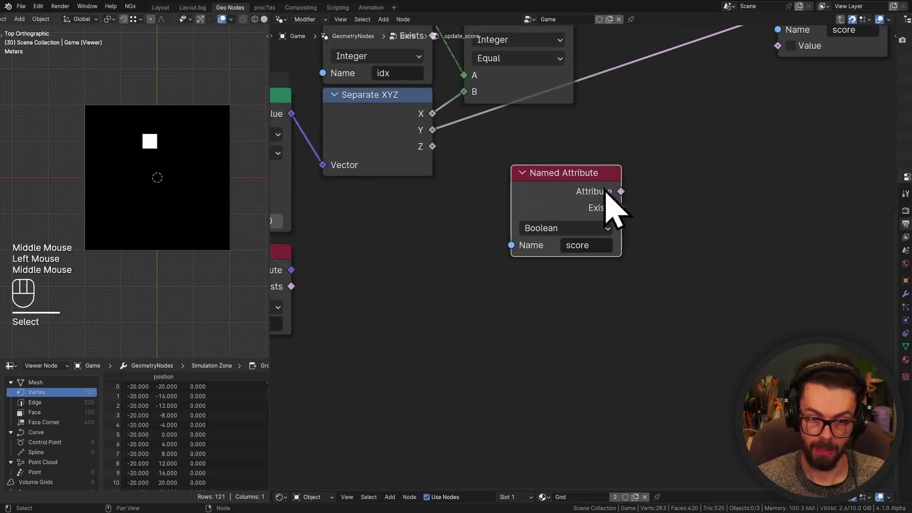
Step: Feed the score Attribute output into a new Not node and place it lower beside the Named Attribute node
left_click_drag(621, 207, 717, 233)
type("not")
key("Return")
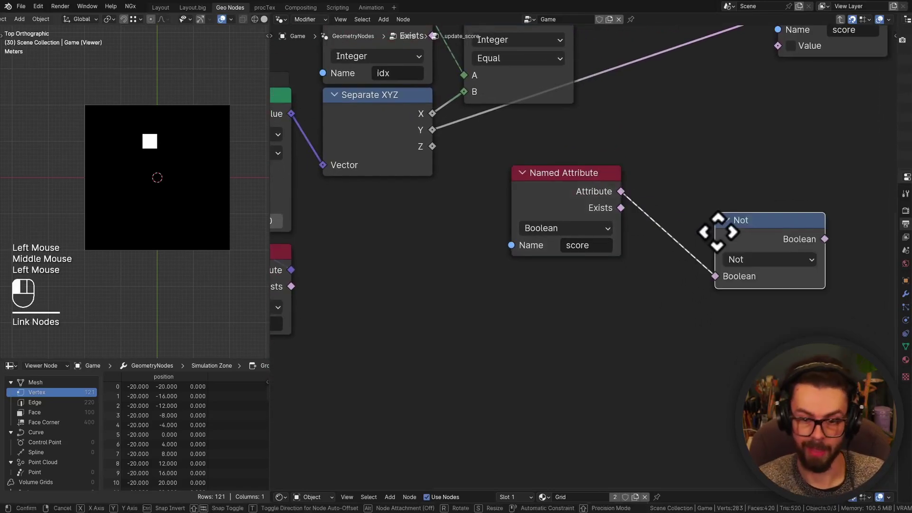
middle_click_drag(703, 259, 648, 279)
left_click(648, 279)
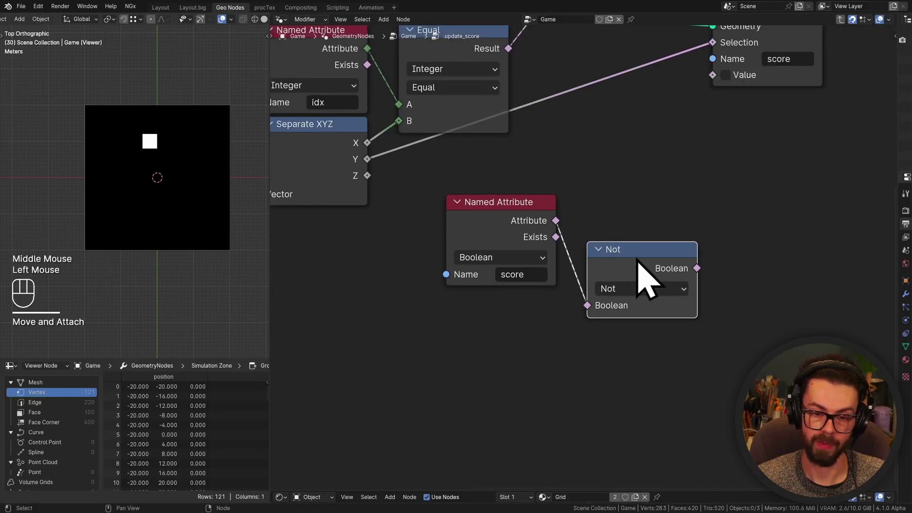
key("g")
left_click(652, 299)
Step: Preview the score attribute on the grid, followed by the Not node's inverted output
scroll(550, 213, "down", 2)
middle_click_drag(549, 214, 523, 265)
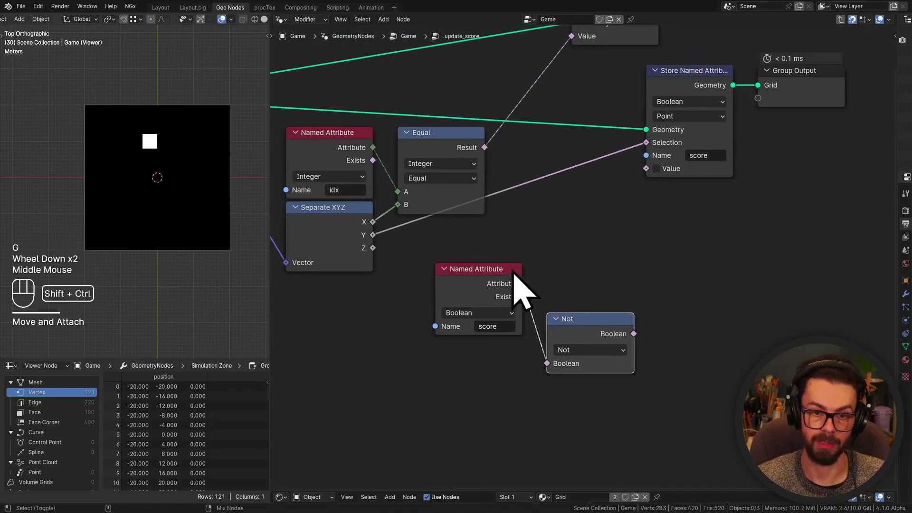
left_click(507, 279, "ctrl+shift")
middle_click_drag(605, 302, 575, 238)
left_click(614, 309, "ctrl+shift")
Step: Move the score Named Attribute and Not nodes together further down
left_click_drag(456, 218, 700, 348)
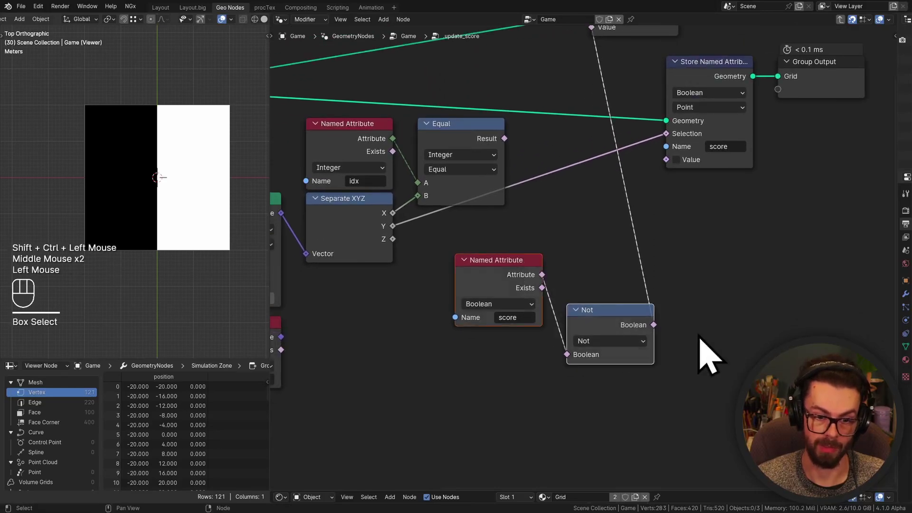
key("g")
left_click(666, 389)
Step: Move the Viewer node out beyond the Group Output
middle_click_drag(649, 236, 623, 317, "shift")
left_click(618, 66)
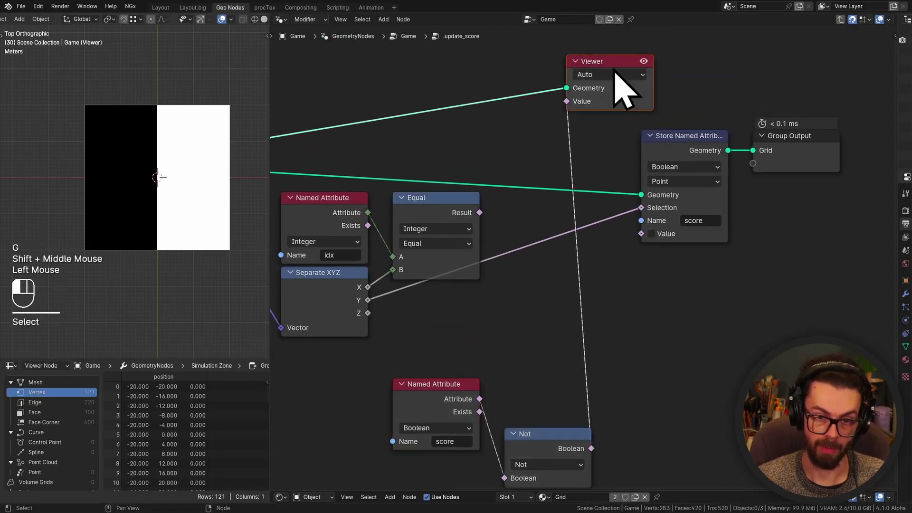
key("g")
middle_click_drag(764, 316, 728, 274, "shift")
key("g")
left_click(803, 212)
key("g")
left_click(791, 195)
Step: Add a Switch node of Boolean type and place it below the Store Named Attribute node
middle_click_drag(786, 200, 666, 261)
key("shift+a")
type("sw")
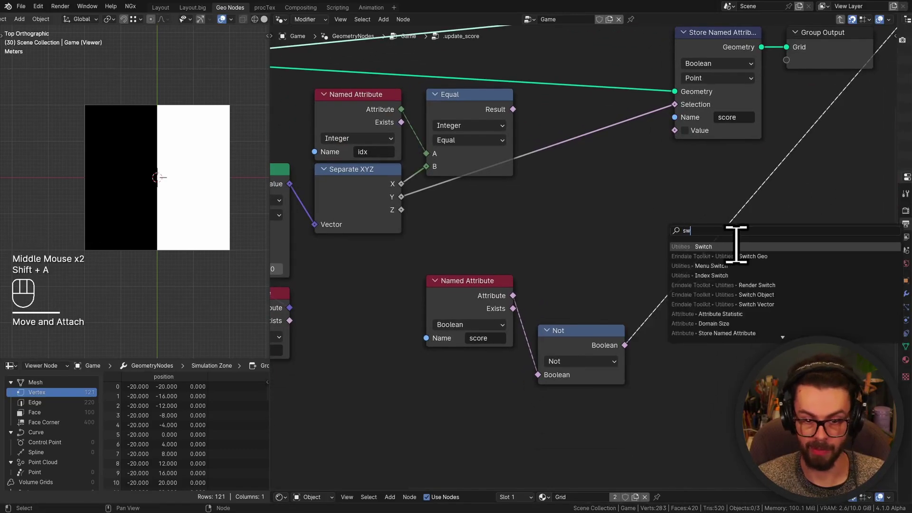
key("Return")
left_click(627, 193)
left_click(656, 212)
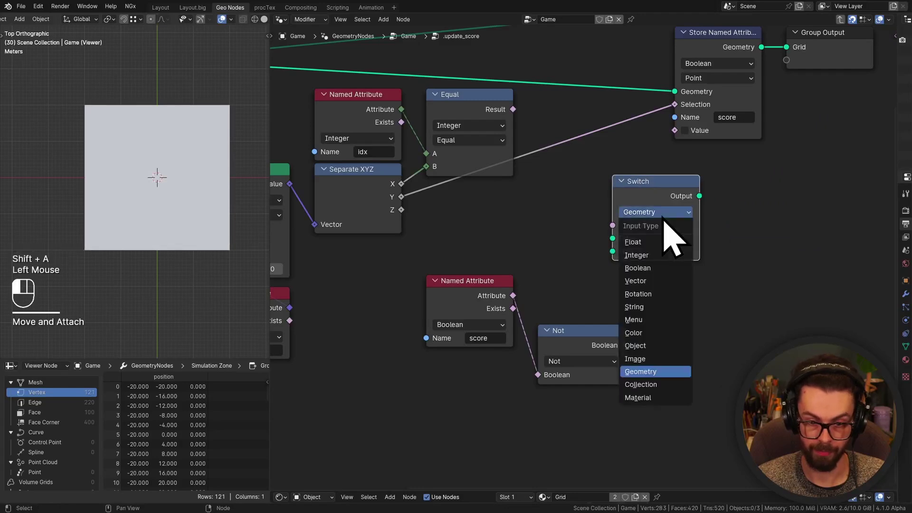
left_click(661, 268)
left_click_drag(649, 194, 711, 244)
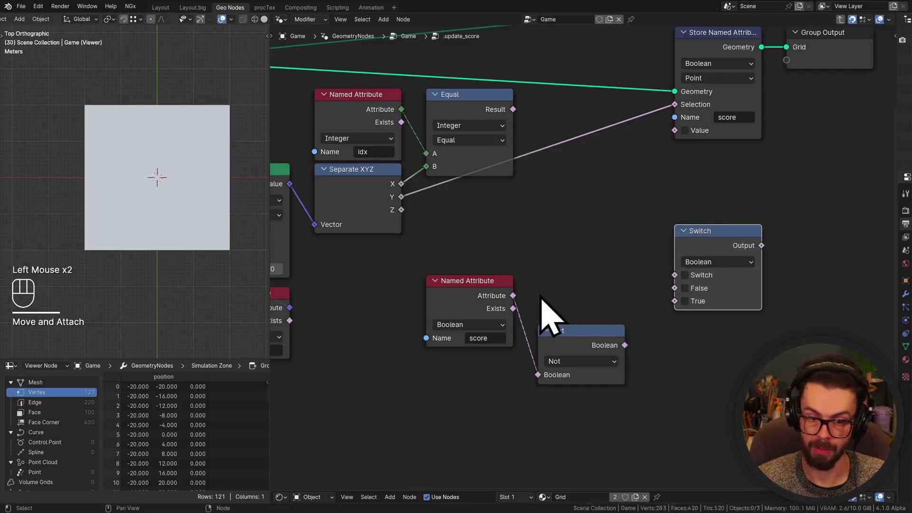
Step: Link Equal's Result to Switch, score to False and Not to True, and preview the Switch Output
left_click(512, 110, "ctrl+shift")
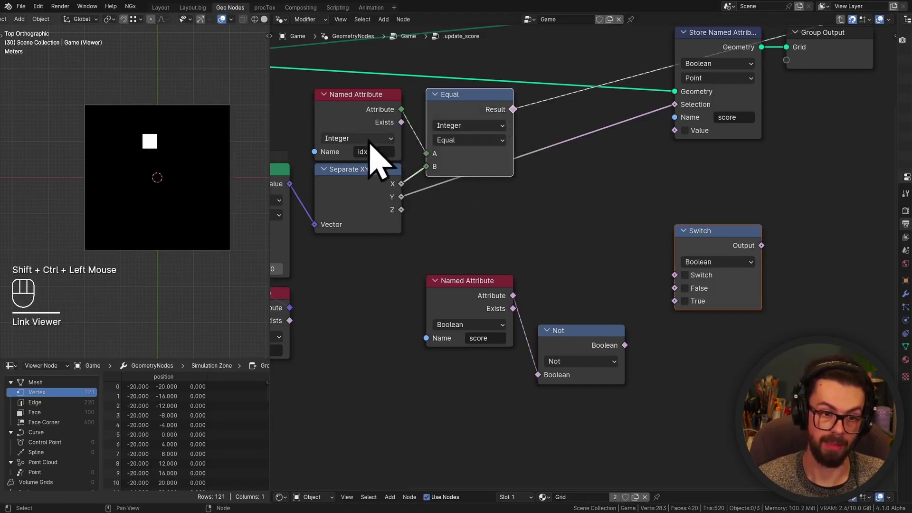
left_click_drag(514, 110, 675, 275)
left_click_drag(513, 295, 675, 288)
left_click_drag(624, 346, 675, 301)
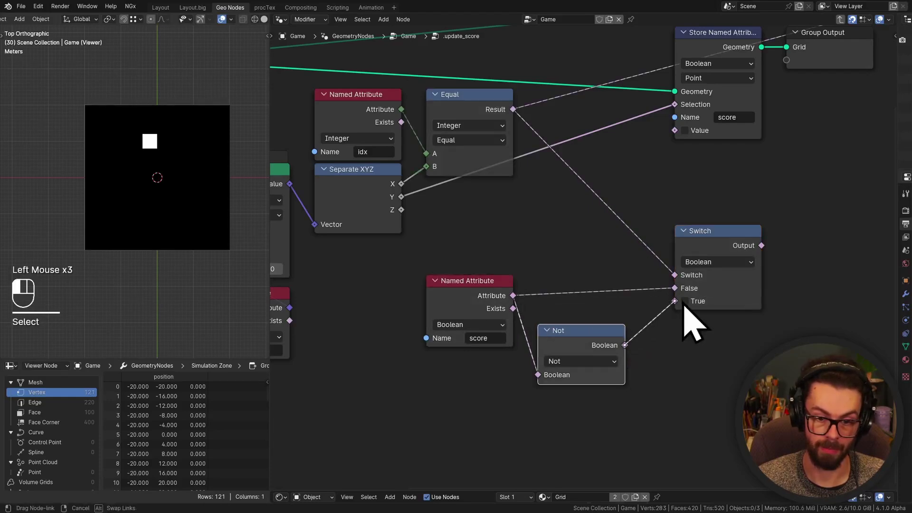
left_click(731, 254, "ctrl+shift")
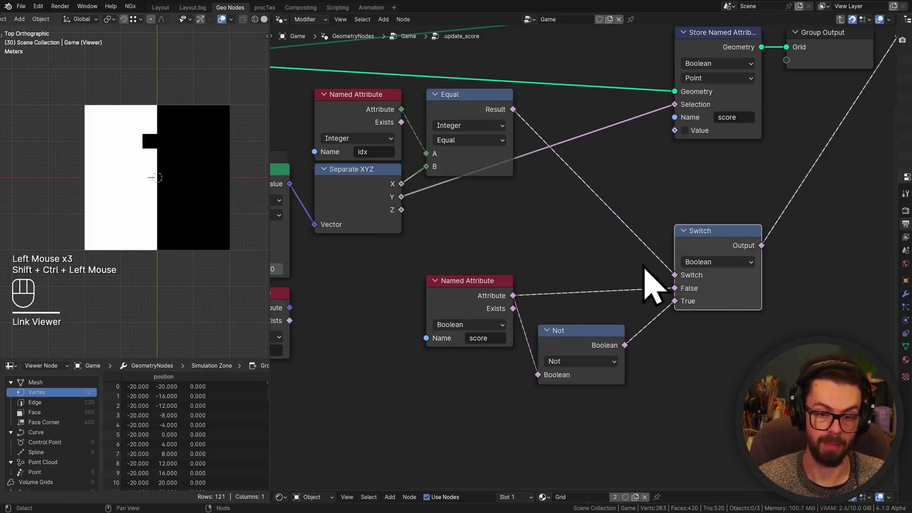
Step: Link the Switch Output to the Store Named Attribute Value and shift the store and output nodes away from the Switch
scroll(651, 285, "down", 3)
middle_click_drag(652, 285, 565, 283)
left_click_drag(634, 294, 565, 204)
left_click(695, 264)
left_click_drag(760, 238, 661, 119)
key("g")
scroll(717, 147, "down", 2)
middle_click_drag(717, 147, 573, 218)
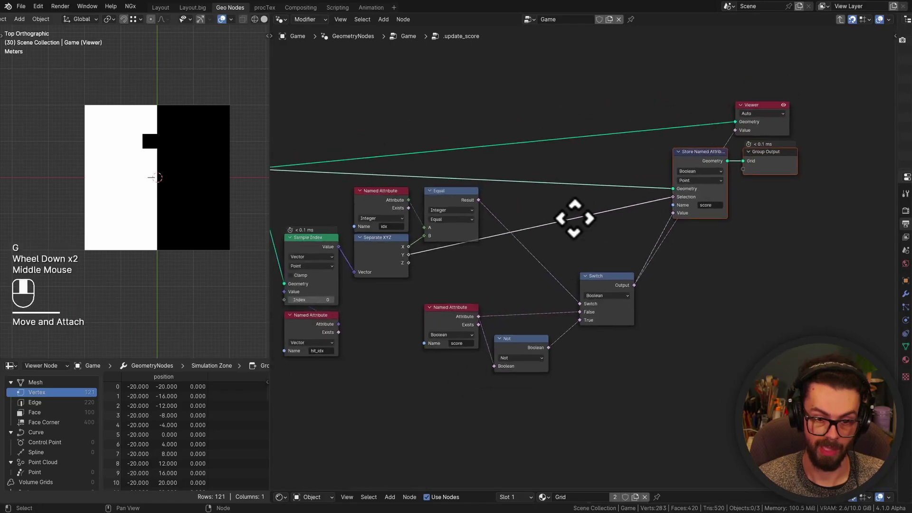
Step: Delete the Viewer node and save the file
left_click(746, 109)
key("x")
key("ctrl+s")
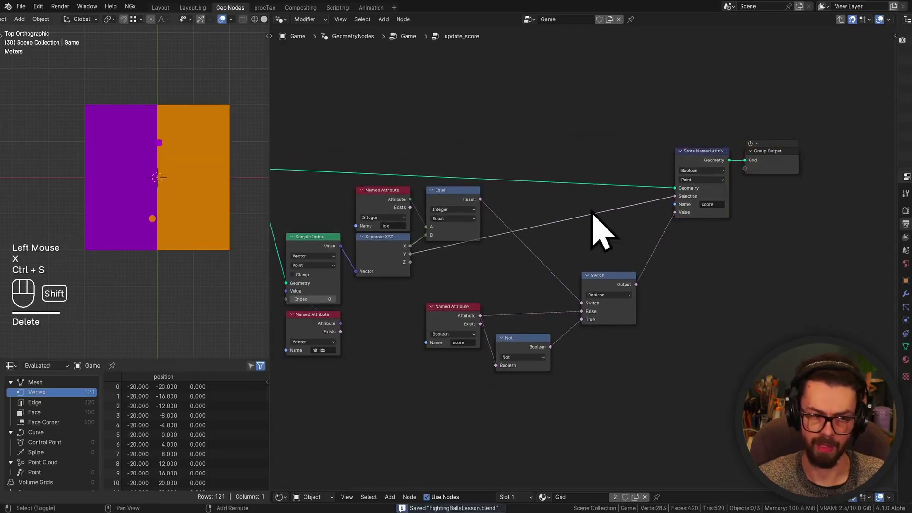
Step: Play the simulation briefly to check how the balls update the grid's score, and stop it
key("shift+space")
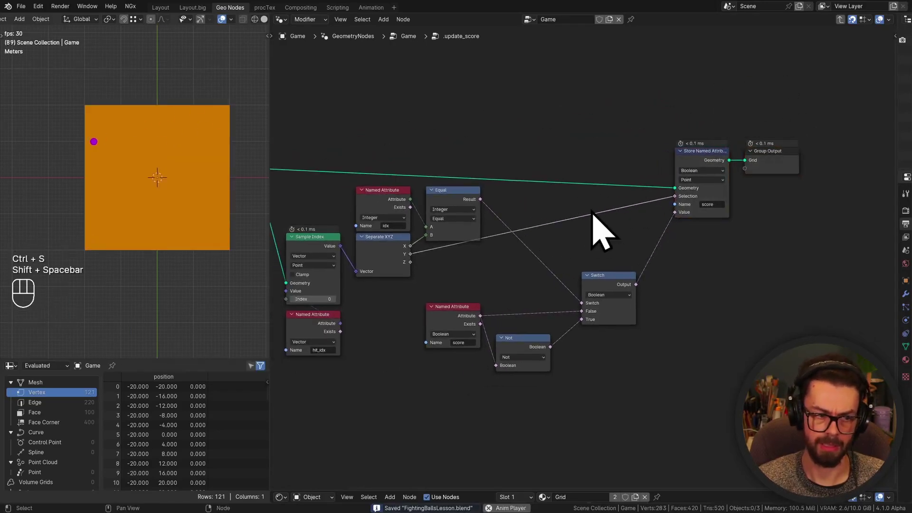
key("shift+space")
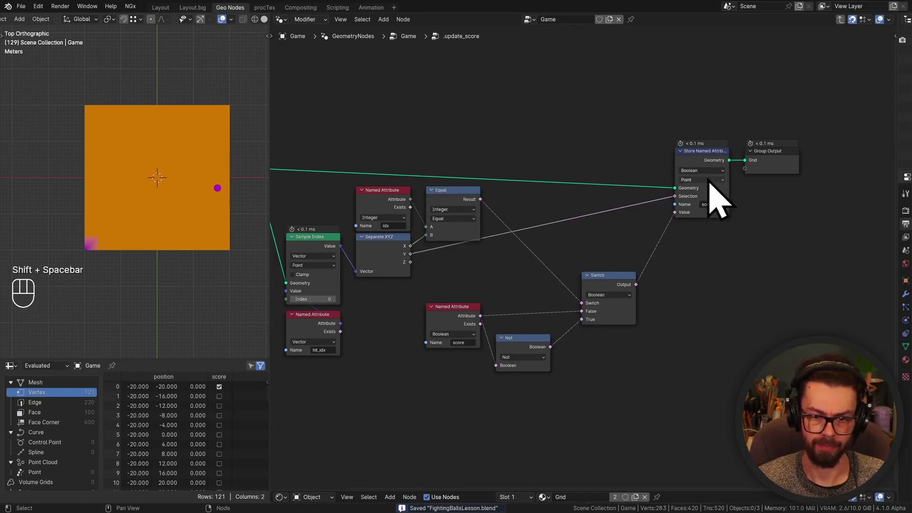
Step: Set the domain of the score Store Named Attribute node to Face in .update_score
scroll(662, 187, "up", 2)
middle_click_drag(662, 187, 611, 204)
scroll(693, 195, "up", 1)
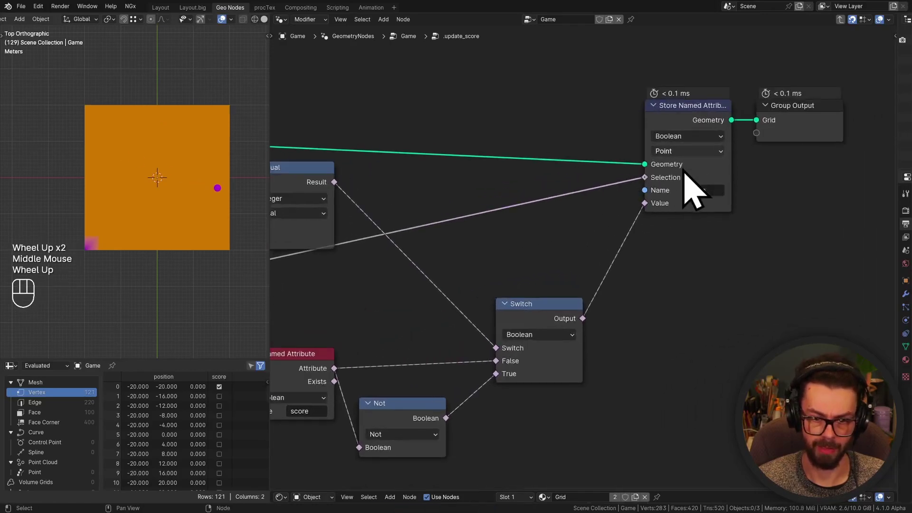
left_click(702, 151)
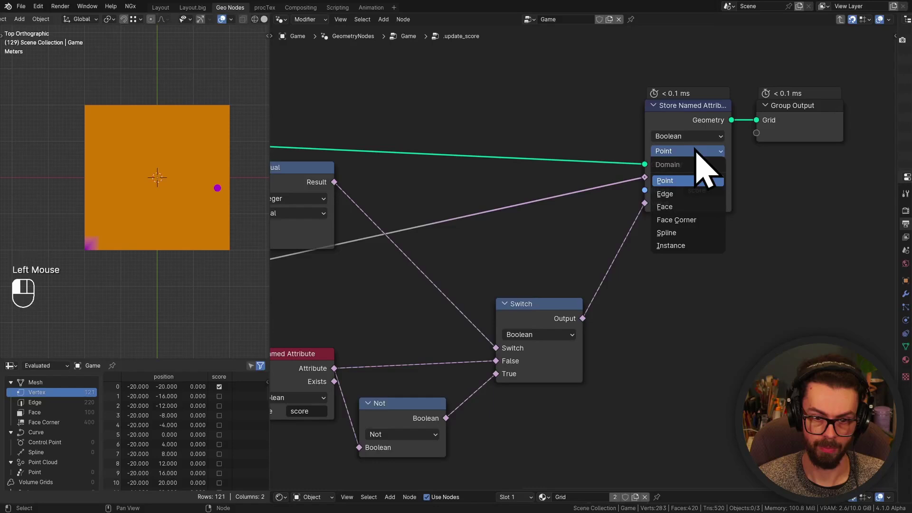
left_click(685, 214)
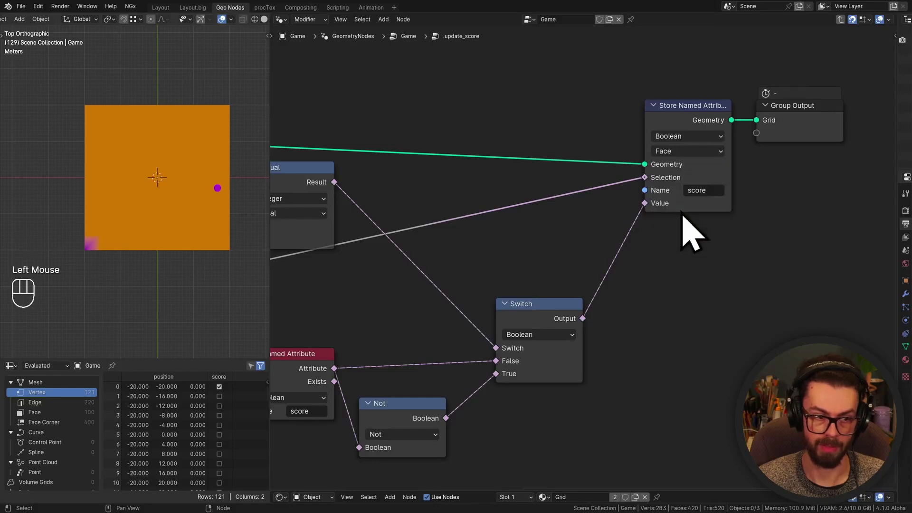
Step: Restart the simulation, play it to check how the balls flip the grid's faces, and stop it
key("shift+Left")
key("shift+space")
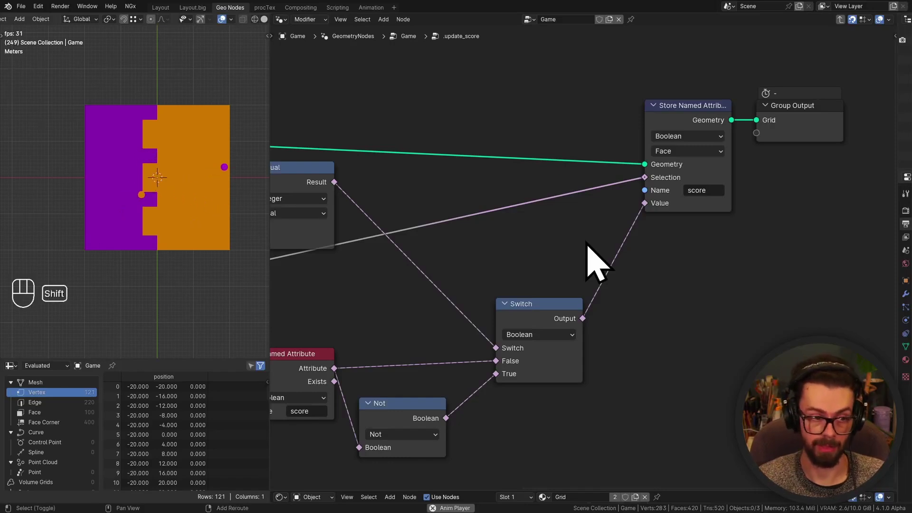
key("shift+space")
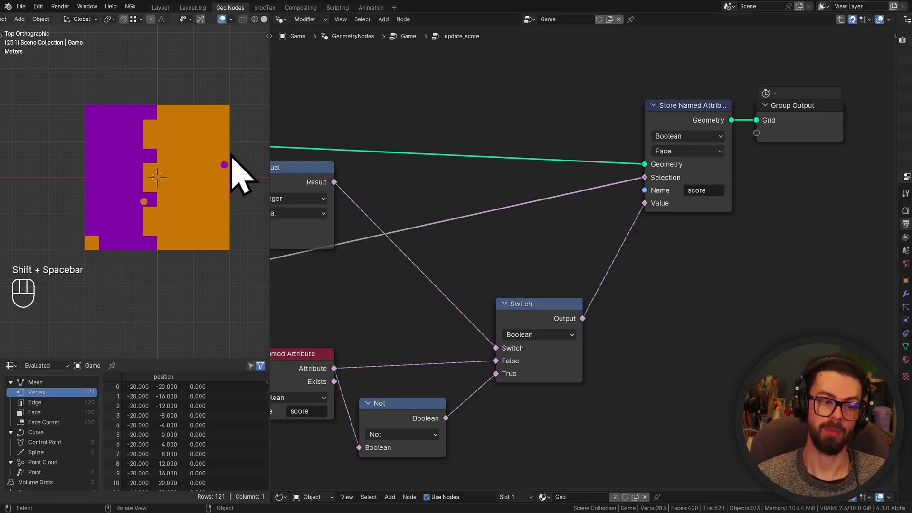
Step: Annotate the orange half of the grid with small loops on its upper, outer and lower boundary edges
key("d")
left_click_drag(192, 108, 190, 92)
key("d")
left_click_drag(232, 181, 231, 194)
key("d")
left_click_drag(193, 251, 199, 254)
key("d")
key("d")
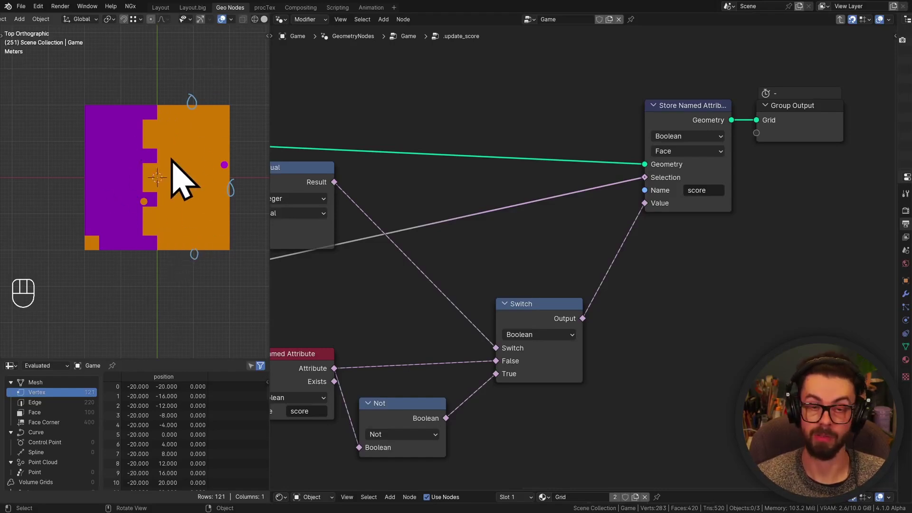
Step: Leave .update_score and open .reflect_move inside .reflect_move_on_hit to examine how Raycast feeds the hit_idx attribute
scroll(491, 262, "down", 2)
middle_click_drag(490, 261, 581, 247)
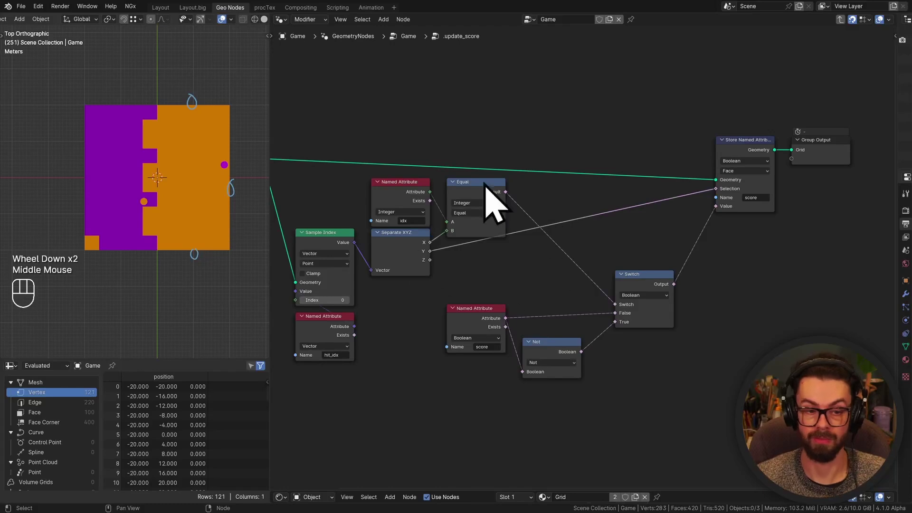
scroll(513, 248, "down", 1)
middle_click_drag(513, 249, 489, 179)
left_click(425, 194)
key("Tab")
left_click(589, 224)
key("Tab")
left_click(607, 209)
key("Tab")
middle_click_drag(509, 223, 573, 212)
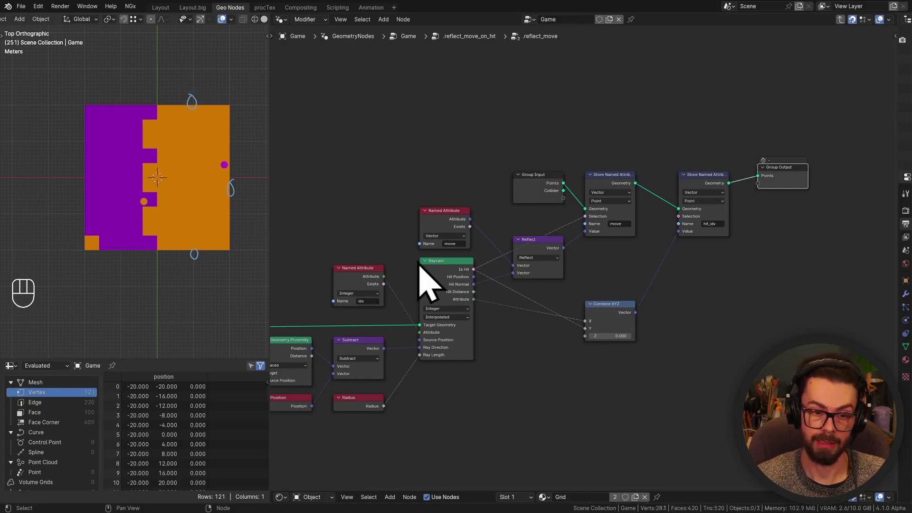
Step: Return to the Game tree and open the .create_collider group to examine its Collider and Bounds outputs
key("Tab")
left_click(554, 232)
key("Tab")
middle_click_drag(546, 240, 525, 252)
scroll(473, 260, "up", 3)
left_click(559, 245)
key("Tab")
middle_click_drag(577, 297, 599, 271)
scroll(611, 275, "up", 2)
middle_click_drag(599, 271, 627, 266)
scroll(670, 275, "down", 1)
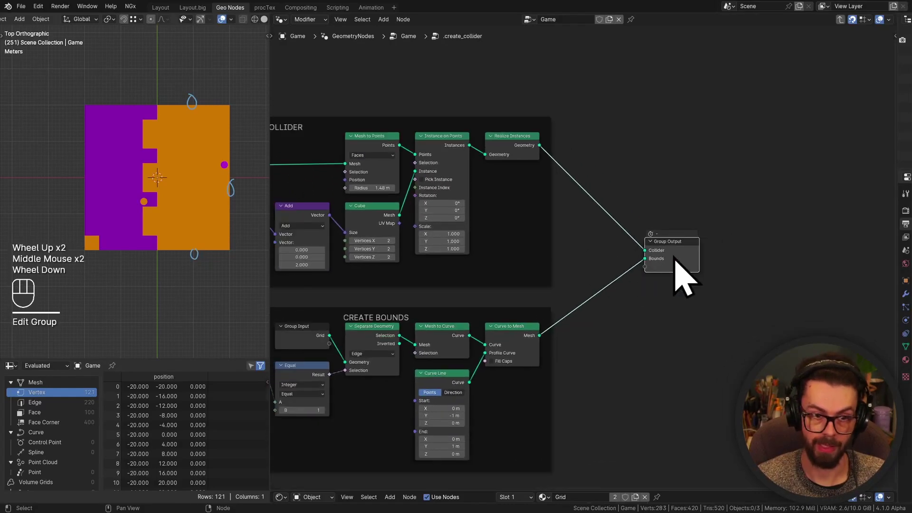
Step: Move the Group Output of .create_collider farther from the grid collider and bounds frames to make room
left_click(678, 264)
key("Tab")
mouse_move(585, 265)
left_mouse_down()
mouse_move(575, 266)
mouse_move(583, 240)
mouse_move(590, 276)
left_mouse_up()
key("Tab")
middle_click_drag(591, 276, 580, 265)
left_click_drag(591, 220, 736, 342)
middle_click_drag(449, 199, 703, 252)
key("g")
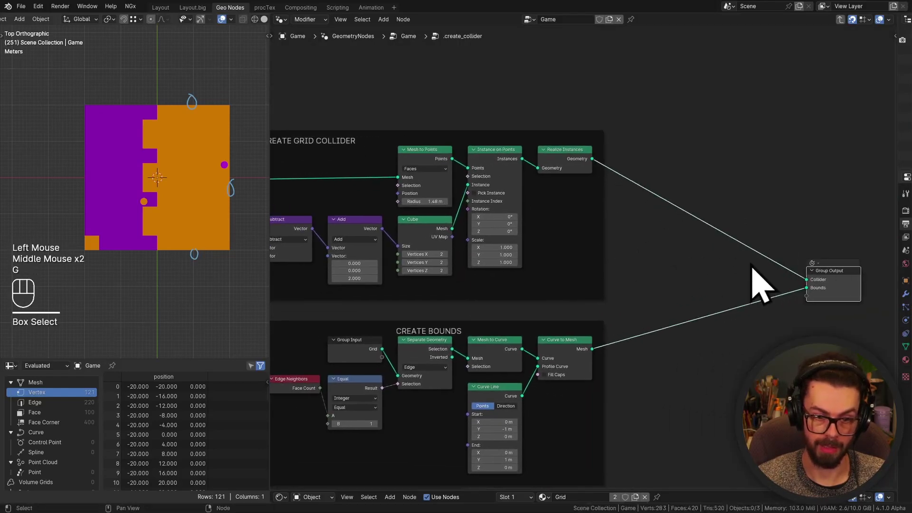
Step: Insert a Store Named Attribute node between Realize Instances and the Collider output, and name its attribute trigger
key("shift+a")
mouse_move(713, 249)
left_click(766, 288)
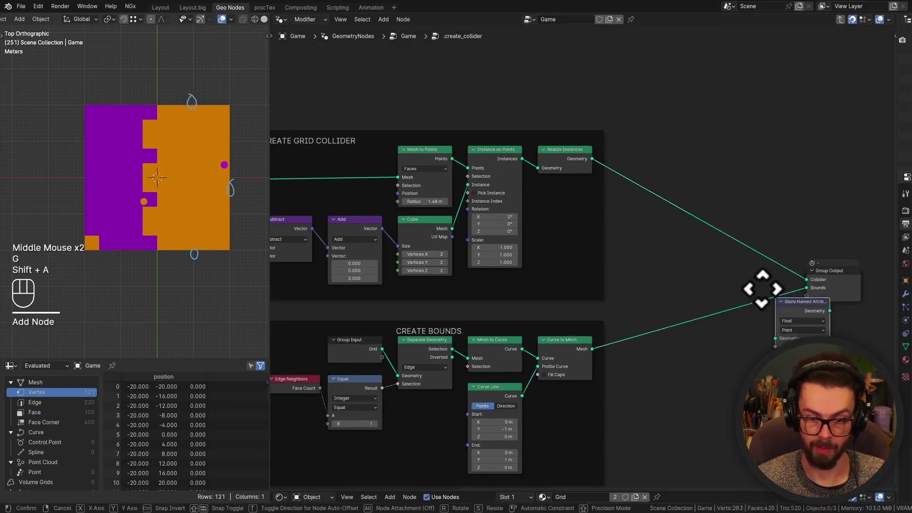
left_click(682, 219)
left_click(674, 207)
type("trigger")
key("Return")
Step: Set the trigger attribute's data type to Boolean, enable its Value, and reposition the node near Realize Instances
middle_click_drag(682, 224, 704, 165)
left_click(596, 163)
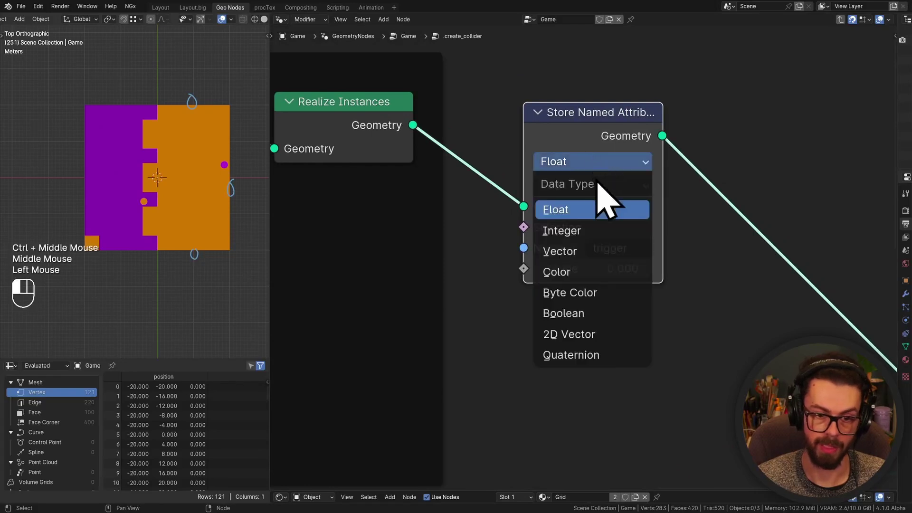
left_click(590, 315)
left_click(540, 269)
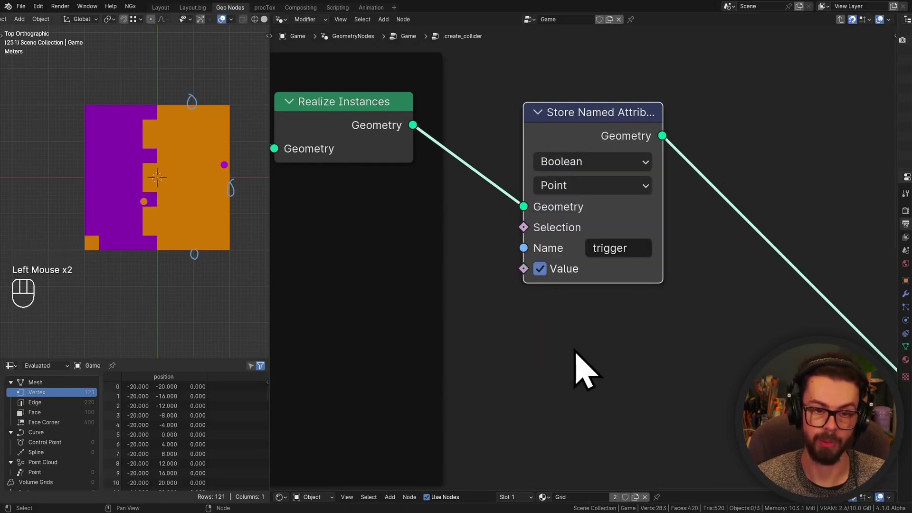
scroll(582, 364, "down", 2)
left_click_drag(579, 167, 557, 175)
Step: Add a Named Attribute node reading trigger and connect it to the Viewer
key("shift+a")
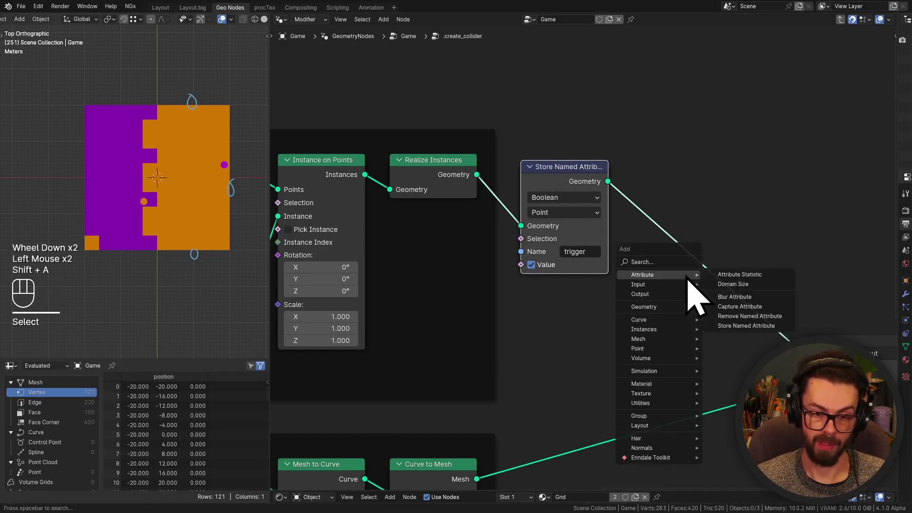
type("named")
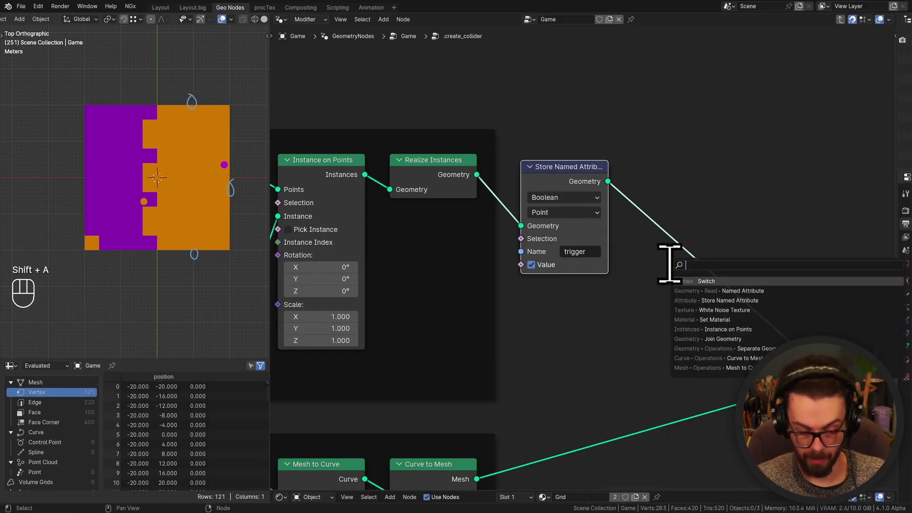
key("Return")
right_click(656, 247)
key("ctrl+c")
key("ctrl+v")
left_click(750, 164, "ctrl+shift")
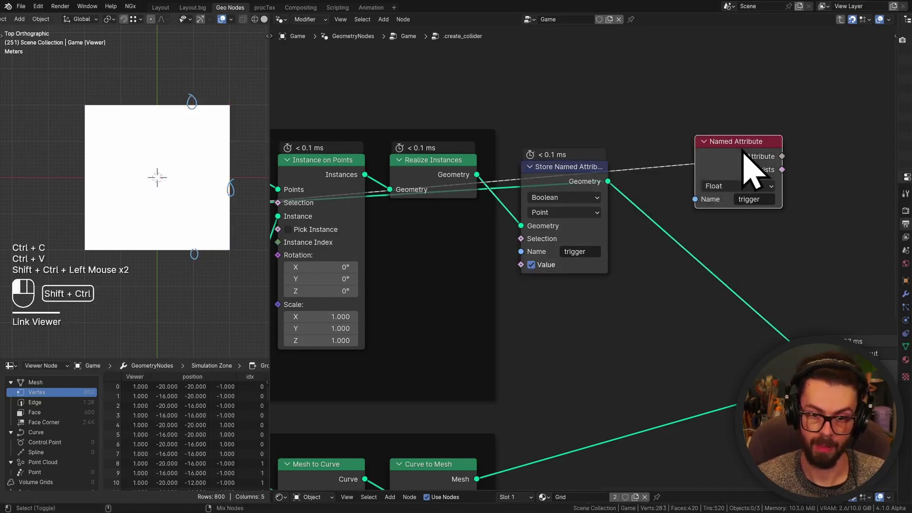
Step: Preview trigger in turn on the Store Named Attribute, Realize Instances and Curve to Mesh geometry to compare collider and bounds
left_click(310, 249, "ctrl+shift")
scroll(186, 230, "down", 2)
middle_click_drag(185, 230, 204, 173)
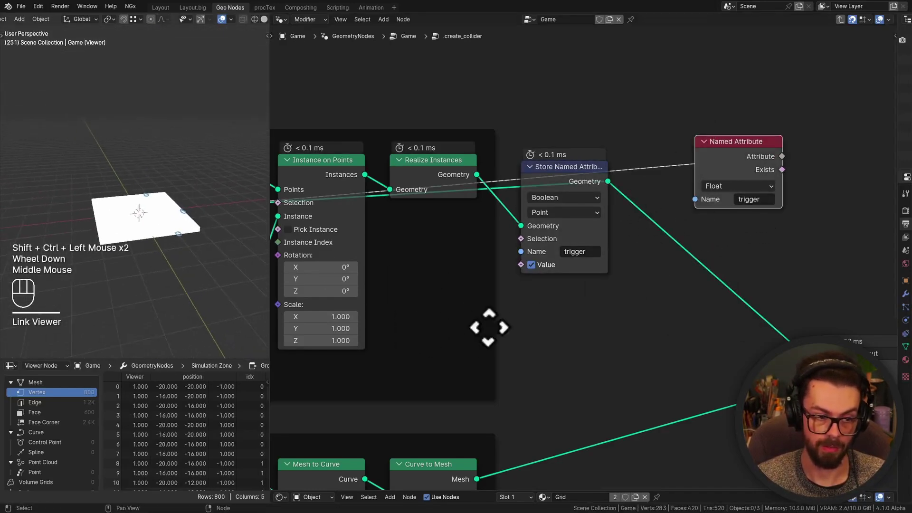
middle_click_drag(472, 342, 480, 332)
scroll(480, 333, "down", 2)
middle_click_drag(480, 332, 504, 376)
left_click(498, 370, "ctrl+shift")
middle_click_drag(116, 213, 304, 245)
left_click(494, 120, "ctrl+shift")
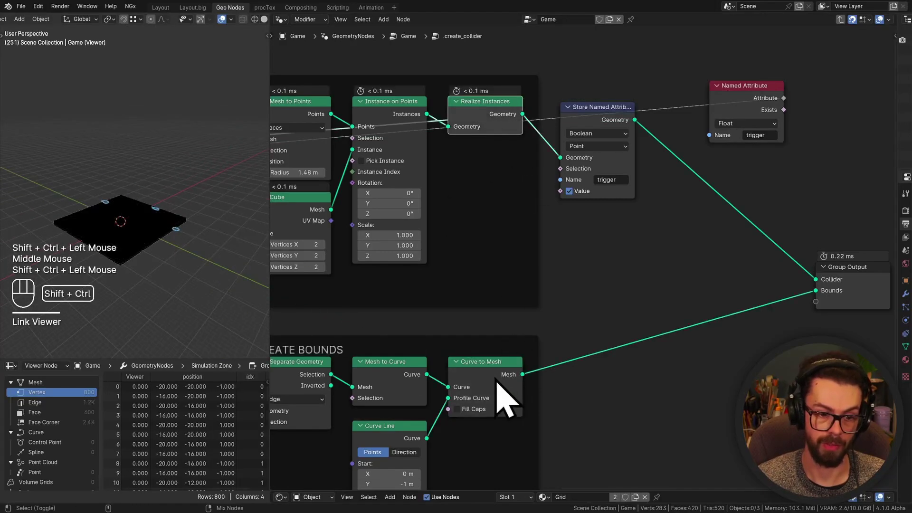
left_click(618, 120, "ctrl+shift")
left_click(508, 380, "ctrl+shift")
left_click(623, 138, "ctrl+shift")
left_click(502, 374, "ctrl+shift")
left_click(611, 125, "ctrl+shift")
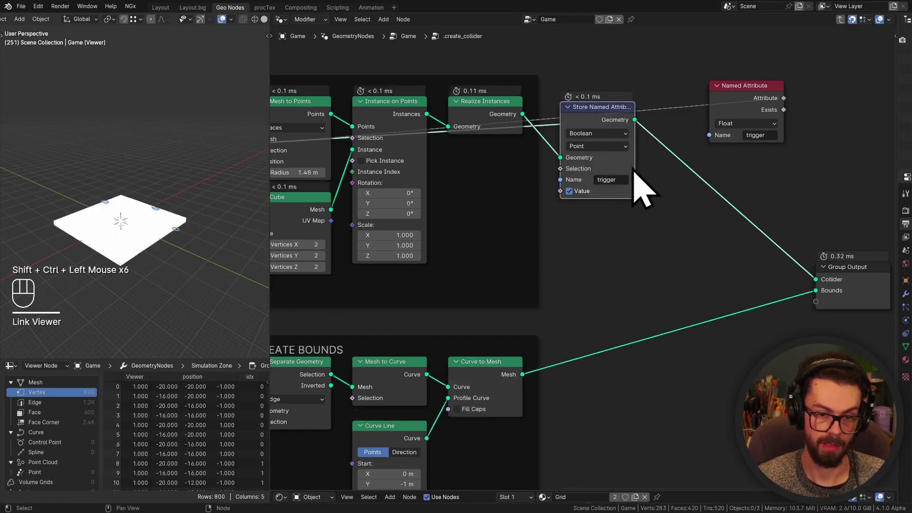
Step: Delete the Viewer node from .create_collider
scroll(625, 190, "down", 2)
scroll(652, 123, "down", 2)
middle_click_drag(652, 123, 808, 156)
left_click(342, 199)
left_click(345, 203)
key("x")
middle_click_drag(836, 184, 703, 197)
scroll(591, 214, "up", 2)
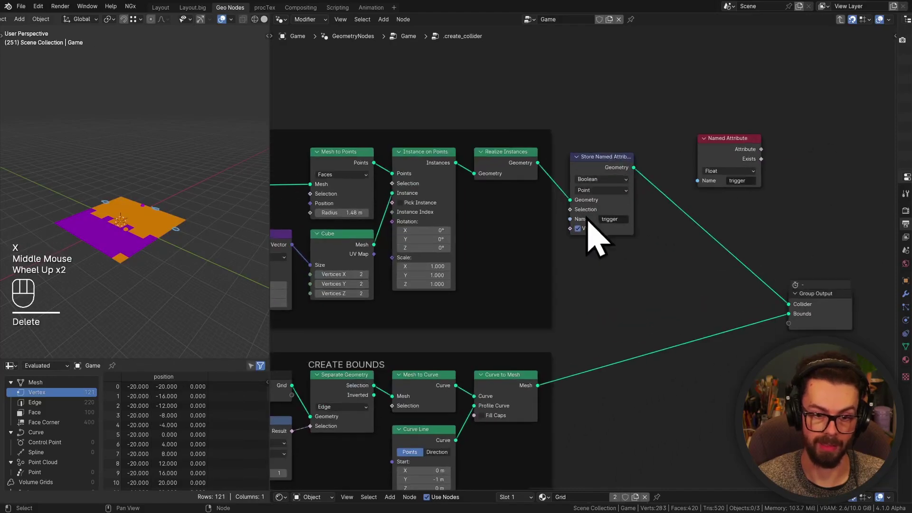
Step: Place the trigger store node inside the grid collider frame, delete the spare trigger Named Attribute node, and save the file
left_click_drag(611, 173, 578, 153)
left_click(743, 163)
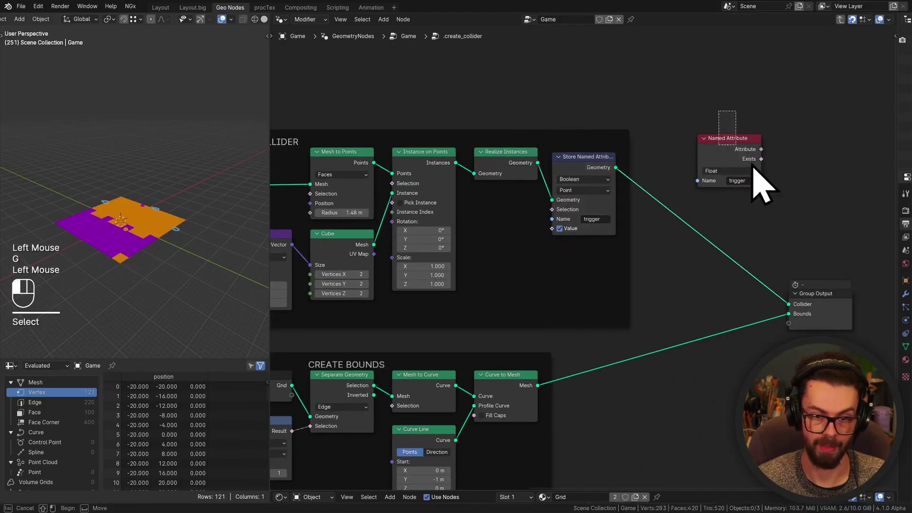
key("x")
key("ctrl+s")
Step: Return to the Game tree and open the .reflect_move group inside .reflect_move_on_hit
left_click(837, 323)
key("Tab")
left_click(672, 148)
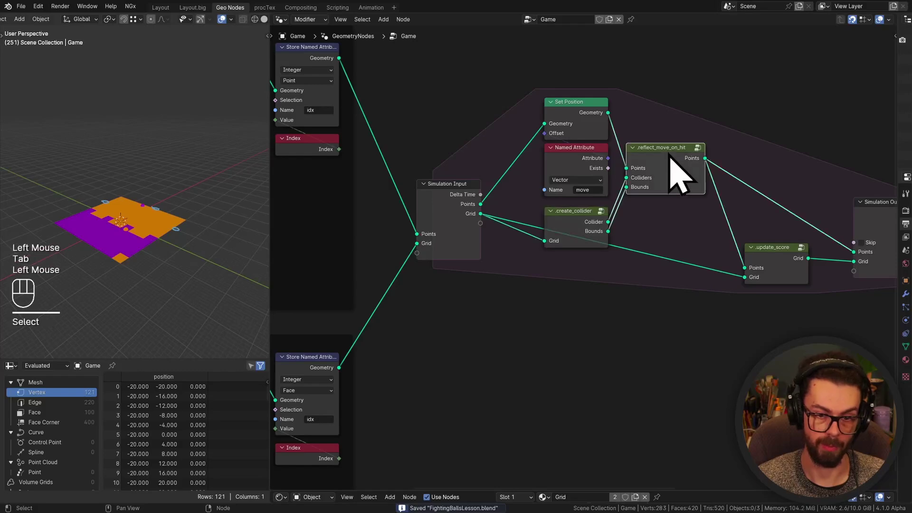
key("Tab")
left_click(723, 134)
key("Tab")
middle_click_drag(631, 203, 607, 261)
scroll(611, 210, "up", 2)
middle_click_drag(542, 188, 597, 248, "shift")
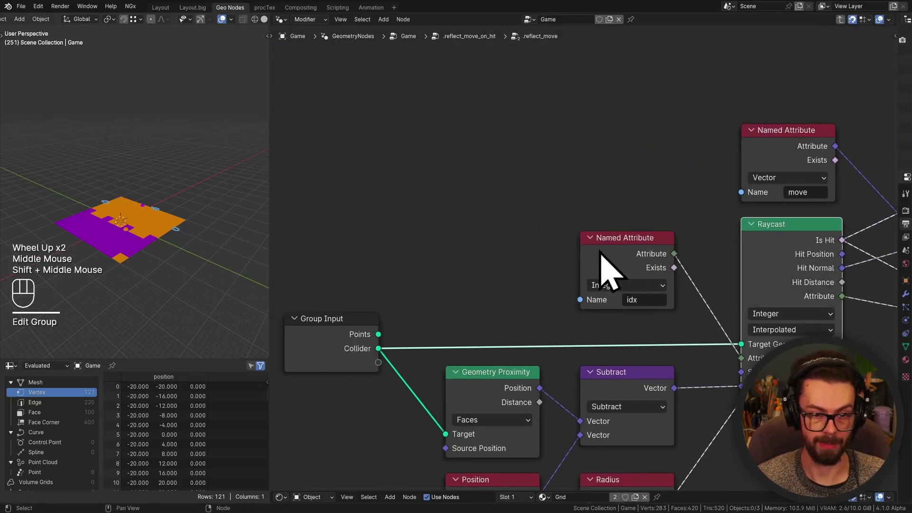
Step: Move the idx Named Attribute node away from Raycast, duplicate it below, and name the copy's attribute trigger
left_click_drag(597, 249, 497, 181)
key("g")
left_click(464, 166)
key("shift+d")
left_click(465, 254)
left_click(509, 314)
type("trigg")
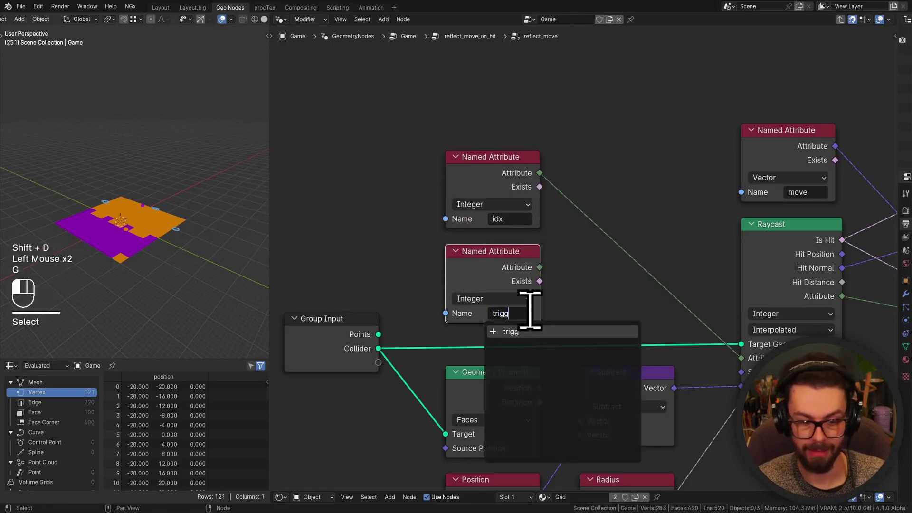
type("er")
key("Return")
Step: Add a Combine XYZ node with the idx attribute linked to X and the trigger attribute linked to Y
key("shift+a")
left_click(602, 172)
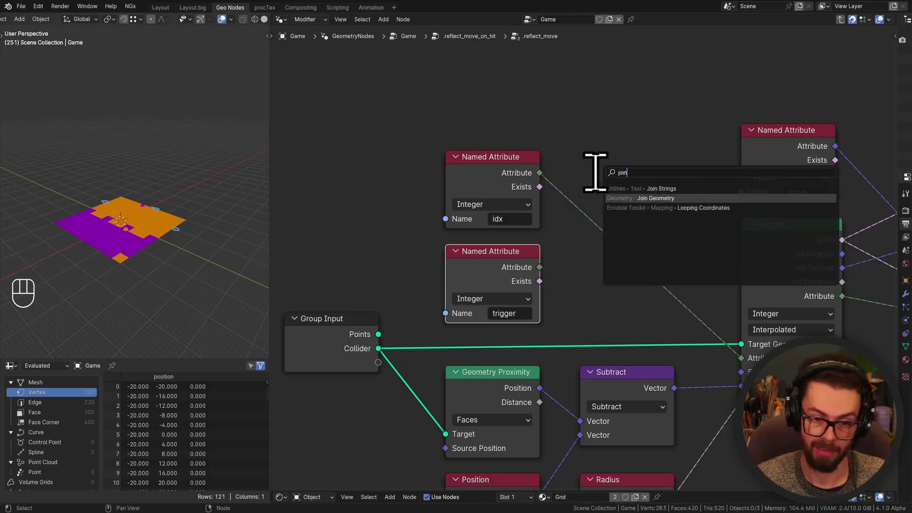
left_click_drag(540, 186, 589, 176)
left_click(589, 175)
left_click_drag(539, 267, 594, 217)
Step: Set the Raycast data type to Vector and link the new Combine XYZ Vector to its Attribute input
middle_click_drag(796, 250, 731, 236)
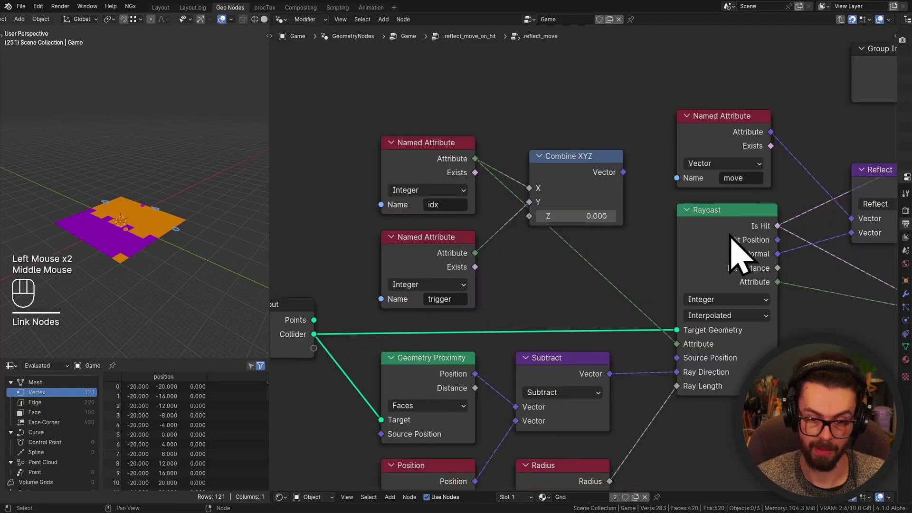
left_click(753, 301)
left_click(739, 358)
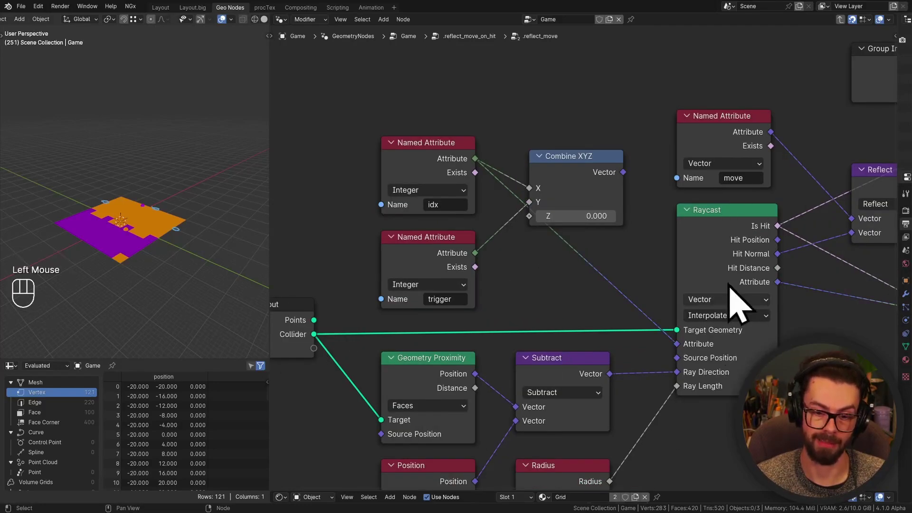
left_click_drag(623, 172, 678, 344)
Step: Shift the Combine XYZ and the idx and trigger Named Attribute nodes up and away from Raycast
left_click_drag(570, 165, 553, 153)
left_click_drag(485, 292, 400, 135)
key("g")
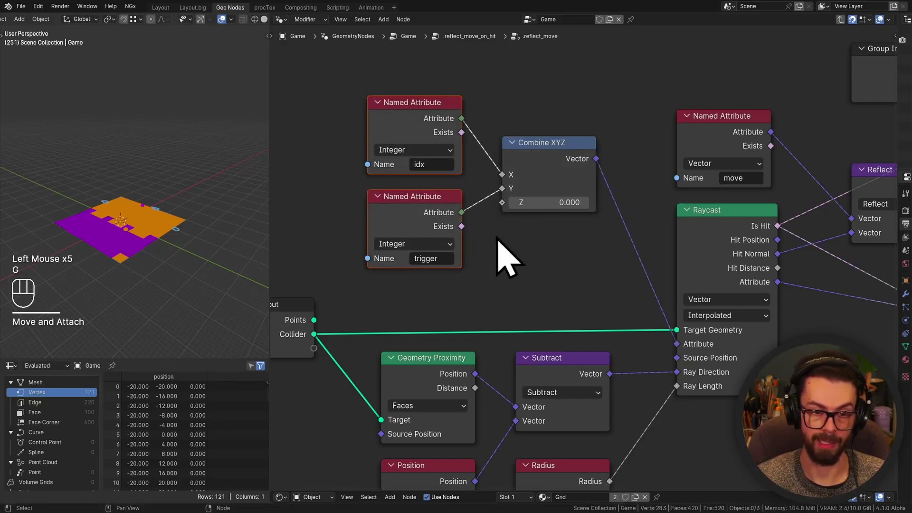
left_click_drag(512, 241, 605, 142)
Step: Cut the link from Raycast Attribute to the downstream Combine XYZ and add a Separate XYZ node fed by Attribute
left_click_drag(702, 262, 719, 244)
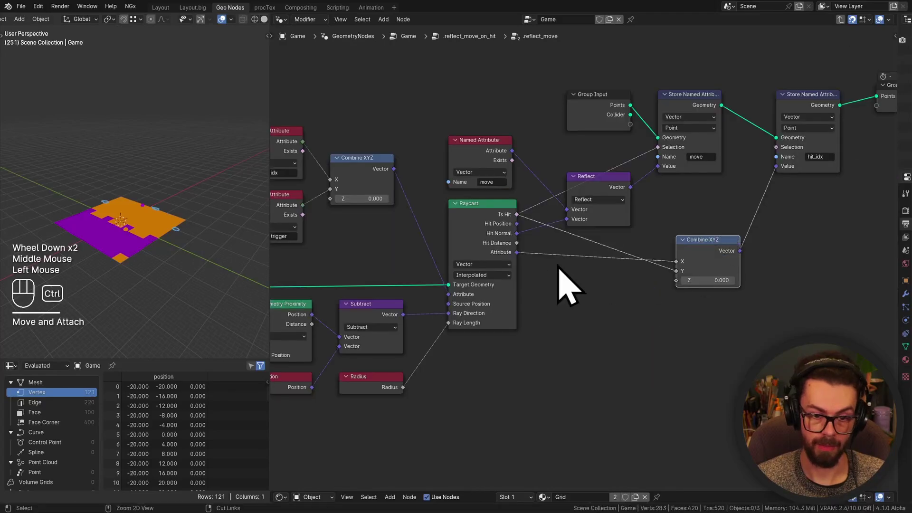
right_click_drag(558, 266, 556, 243, "ctrl")
left_click_drag(509, 255, 535, 257)
left_click_drag(511, 232, 540, 261)
type("x")
left_click(545, 275)
scroll(568, 266, "up", 3)
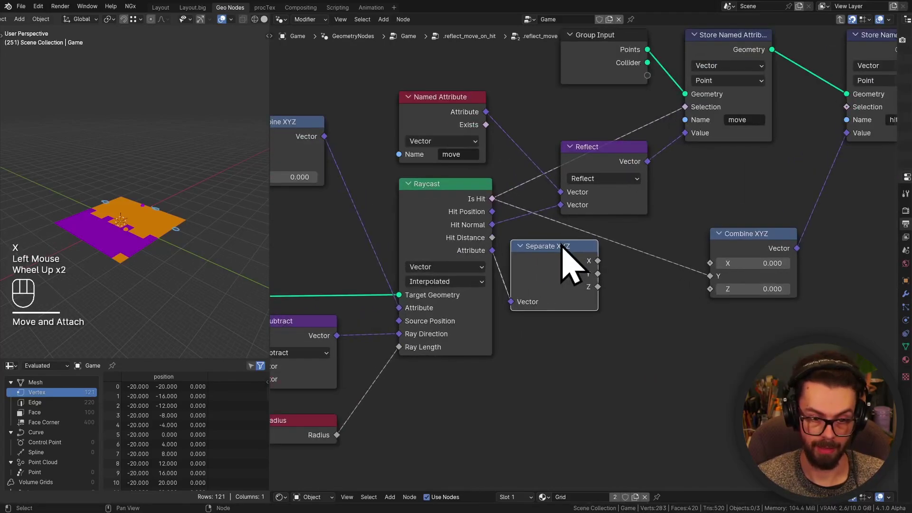
Step: Position Separate XYZ beside Raycast and link its X output to the X input of the downstream Combine XYZ
scroll(560, 244, "up", 1)
key("g")
left_click(586, 273)
middle_click_drag(580, 267, 572, 309)
scroll(617, 275, "down", 1)
left_click_drag(539, 308, 647, 284)
scroll(526, 332, "down", 1)
scroll(525, 332, "down", 1)
middle_click_drag(526, 332, 411, 199)
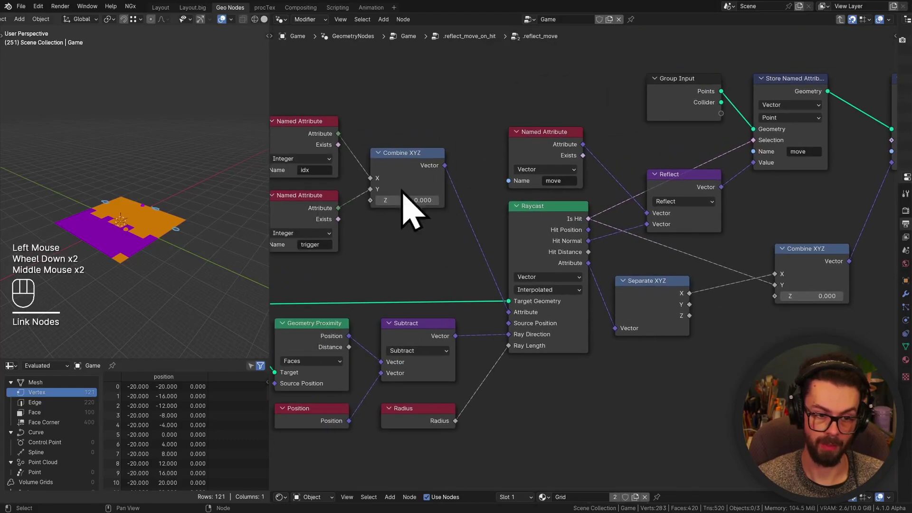
left_click_drag(665, 303, 675, 292)
left_click(677, 299)
Step: Play the simulation from the start to check which grid cells flip, and stop it
key("shift+space")
middle_click_drag(192, 238, 168, 257)
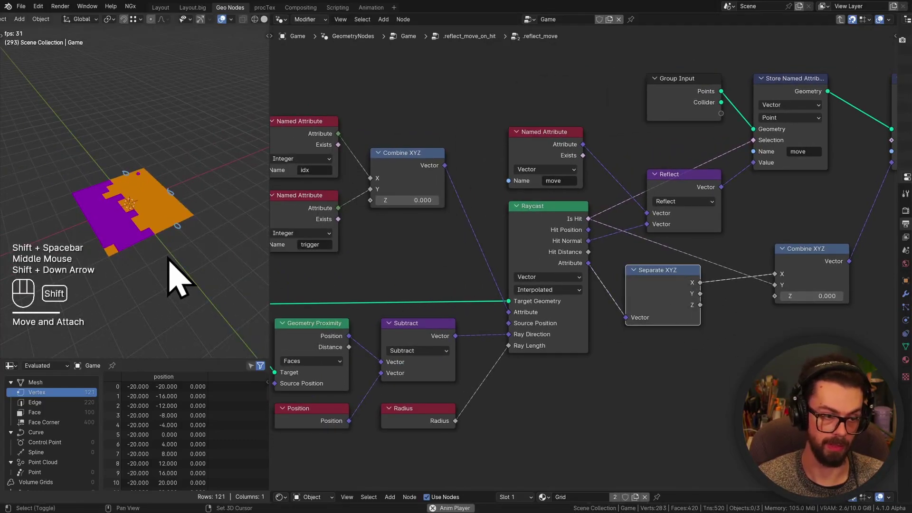
key("shift+Left")
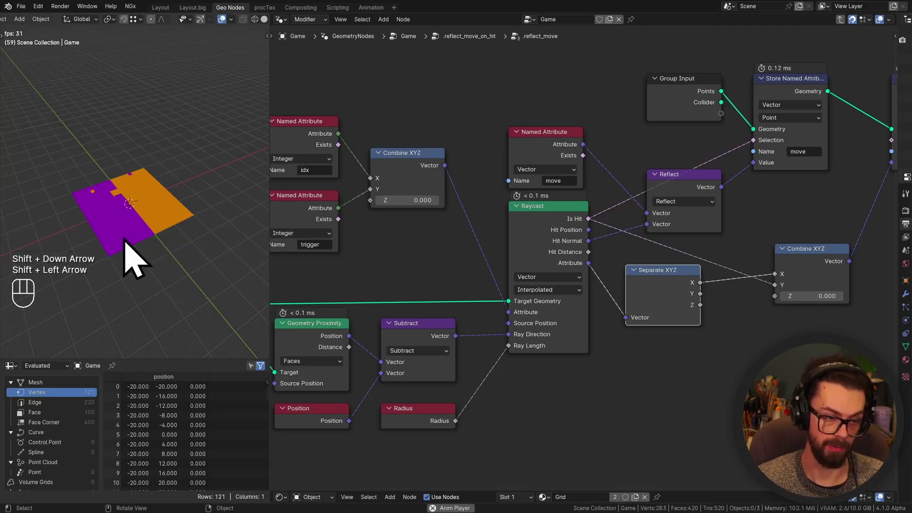
key("shift+space")
Step: Spread the nodes after Raycast, moving the downstream Combine XYZ further away and Separate XYZ lower
middle_click_drag(703, 286, 662, 329)
scroll(694, 316, "up", 1)
left_click(662, 330)
key("g")
left_click(814, 292)
middle_click_drag(591, 320, 657, 298)
left_click(599, 310)
key("g")
left_click(594, 343)
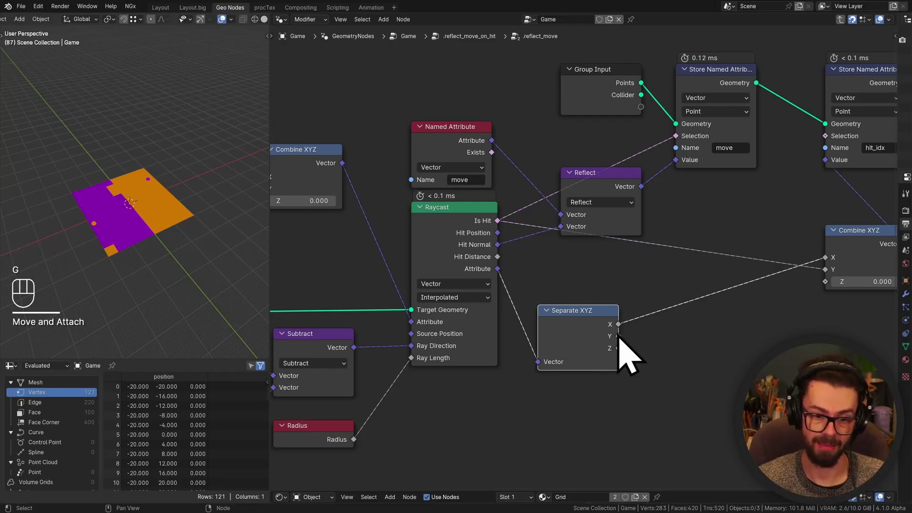
Step: Insert a Boolean Math And node between Raycast Is Hit and Combine XYZ Y, linking Separate XYZ Y to its second input
left_click_drag(620, 336, 678, 297)
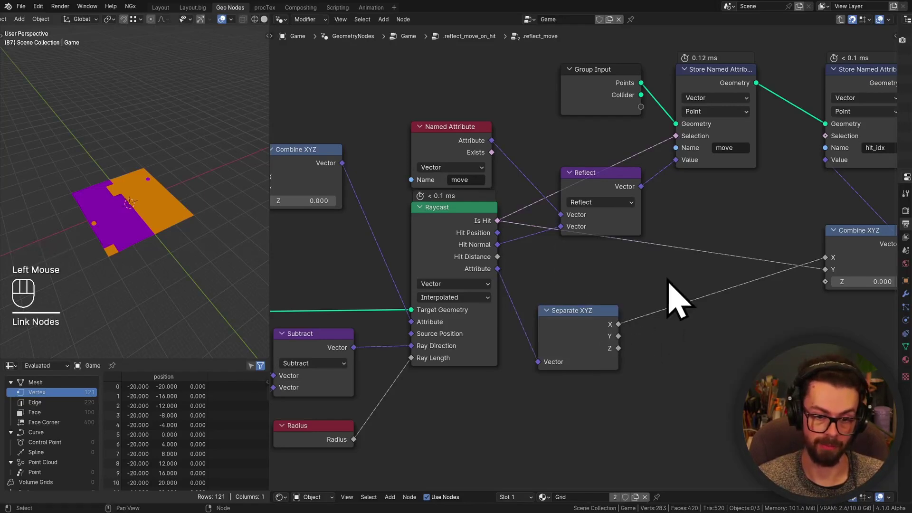
key("shift+a")
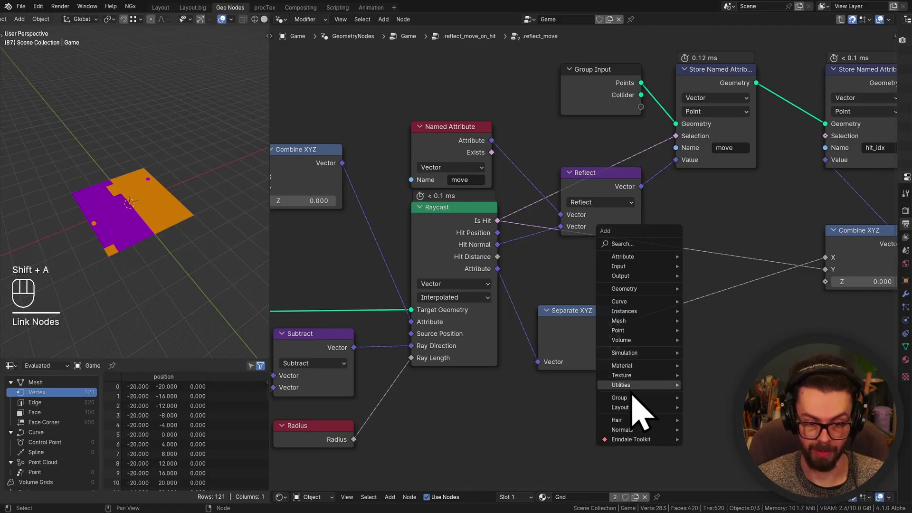
mouse_move(632, 386)
left_click(783, 404)
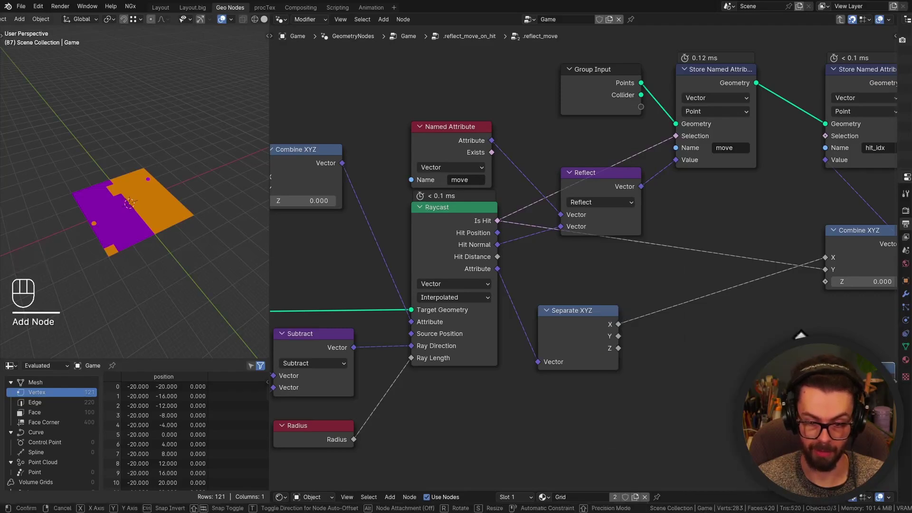
left_click(696, 245)
left_click_drag(620, 337, 687, 284)
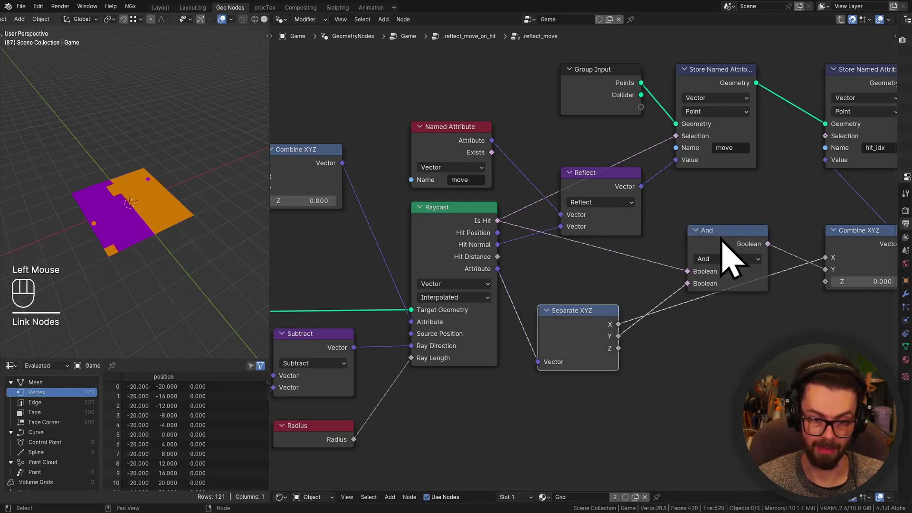
left_click_drag(710, 229, 699, 229)
Step: Play the simulation from the start twice to check that only collider hits flip the grid cells
middle_click_drag(582, 287, 752, 310)
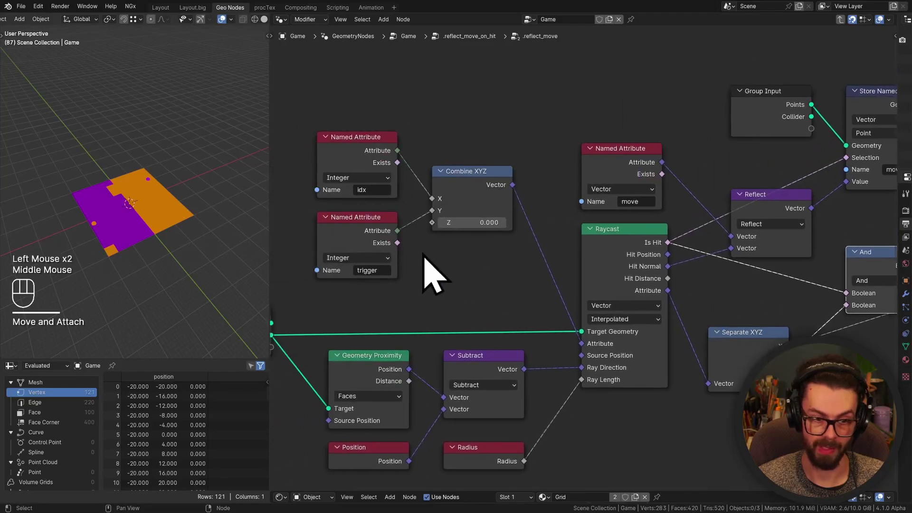
middle_click_drag(691, 285, 527, 268)
key("shift+Left")
key("shift+space")
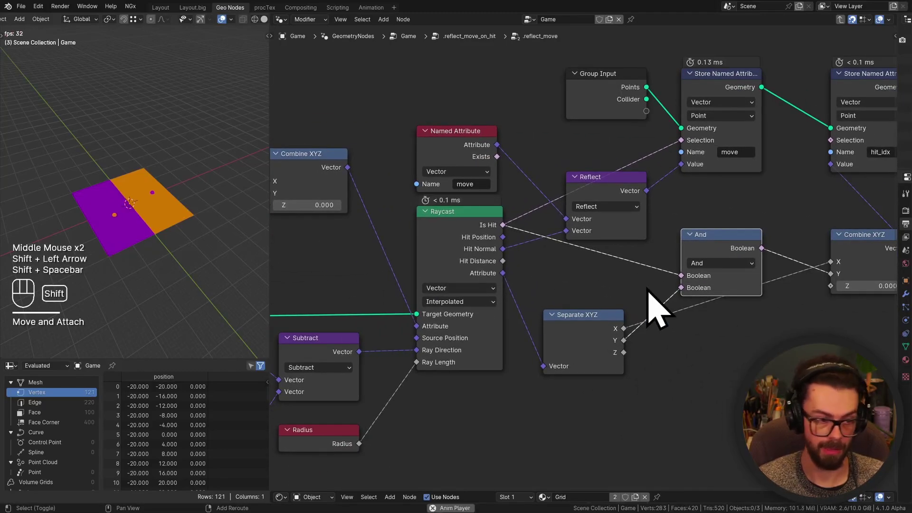
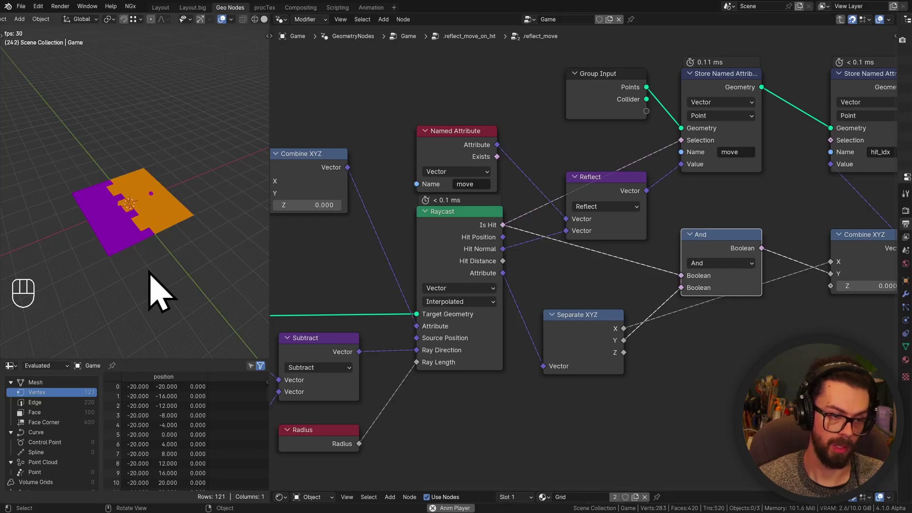
key("shift+space")
right_click_drag(133, 232, 173, 183)
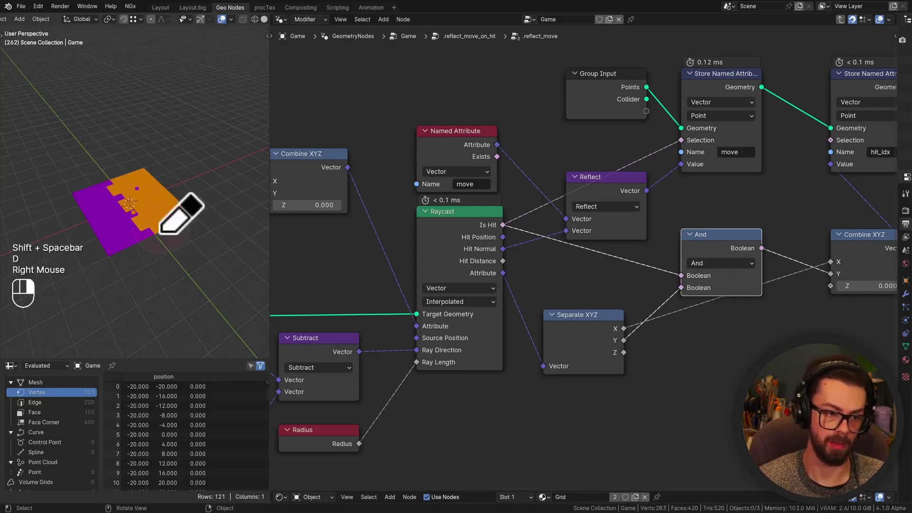
key("shift+Left")
key("shift+space")
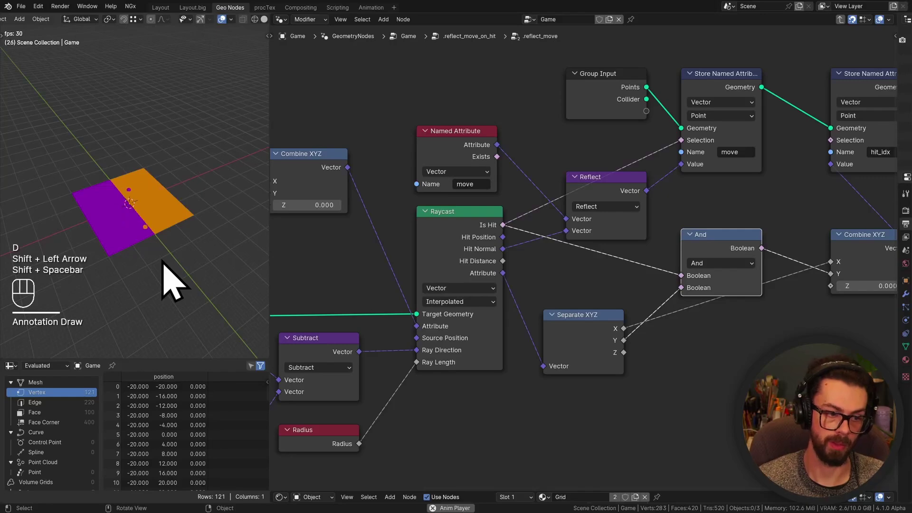
Step: Save the file and go from the nested .reflect_move group back to the Game tree and into the .update_score group
scroll(790, 263, "down", 2)
middle_click_drag(791, 262, 702, 175)
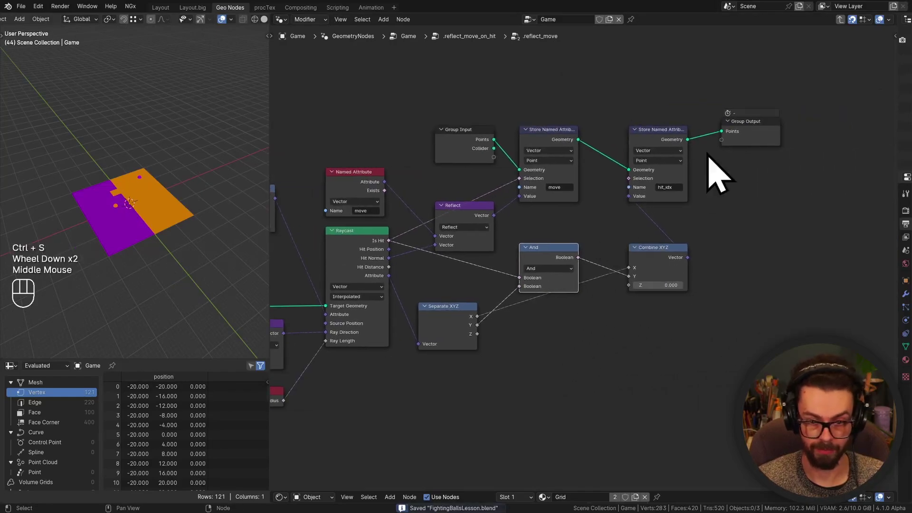
key("Tab")
left_click(737, 198)
key("Tab")
key("Tab")
key("Tab")
left_click(765, 263)
key("Tab")
middle_click_drag(767, 262, 679, 265)
scroll(648, 259, "down", 1)
scroll(643, 261, "down", 1)
Step: Set the Index of the Sample Index node to 1
scroll(440, 269, "up", 2)
middle_click_drag(439, 269, 558, 309)
scroll(558, 309, "up", 2)
left_click(552, 280)
Step: Play the simulation from the start to check the second ball's cell flips, stop it and save the file
key("shift+Left")
key("shift+space")
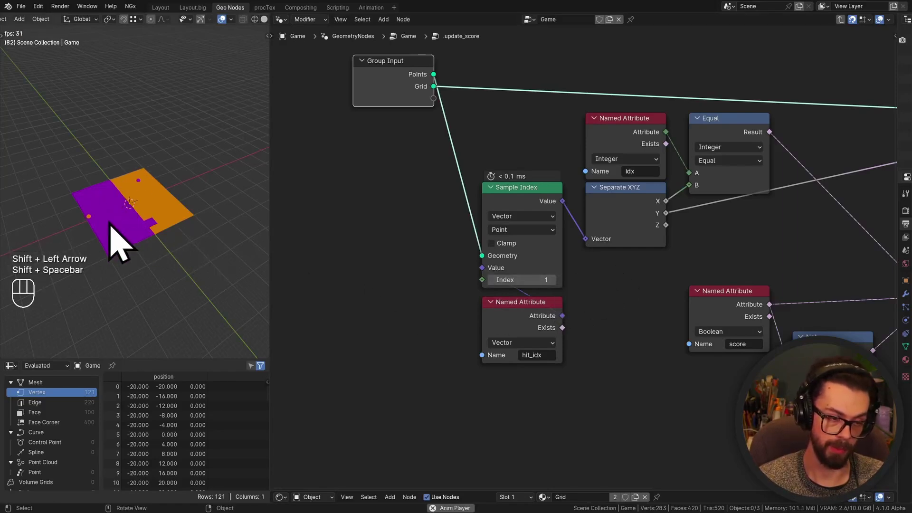
key("shift+space")
key("ctrl+s")
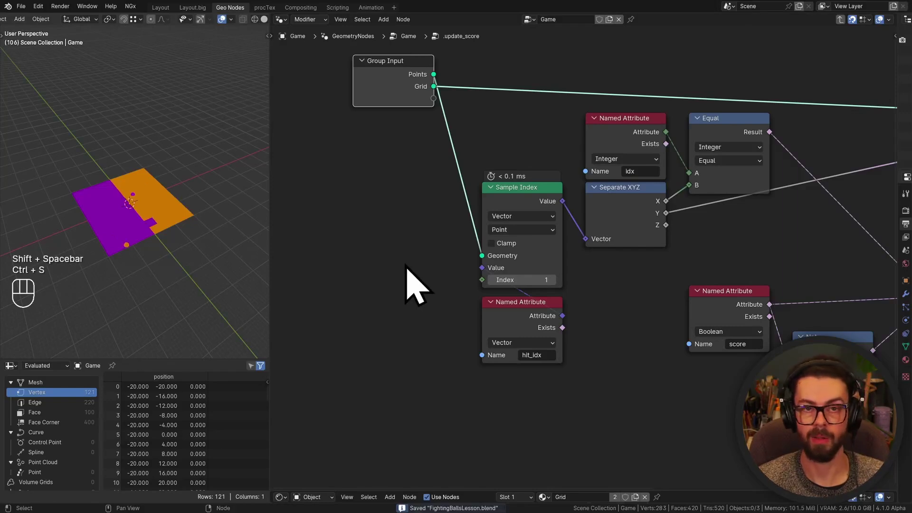
Step: Move Group Input further away from Sample Index and bring the Switch node closer to Not
scroll(405, 269, "down", 3)
middle_click_drag(437, 249, 356, 243)
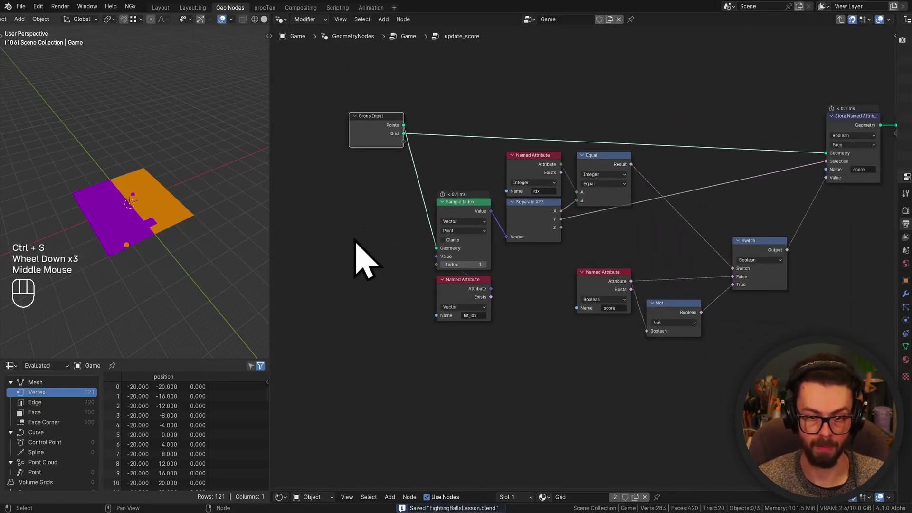
left_click_drag(343, 100, 483, 143)
key("g")
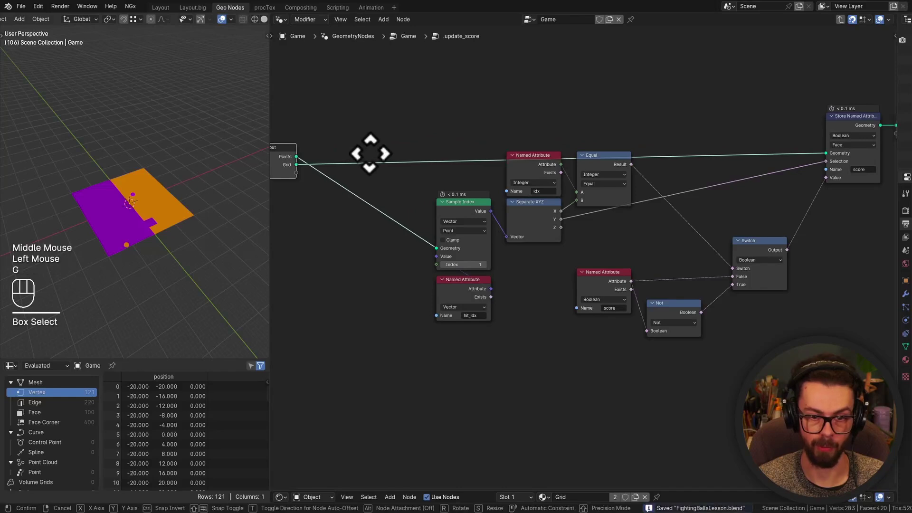
left_click(394, 162)
left_click_drag(400, 121, 784, 340)
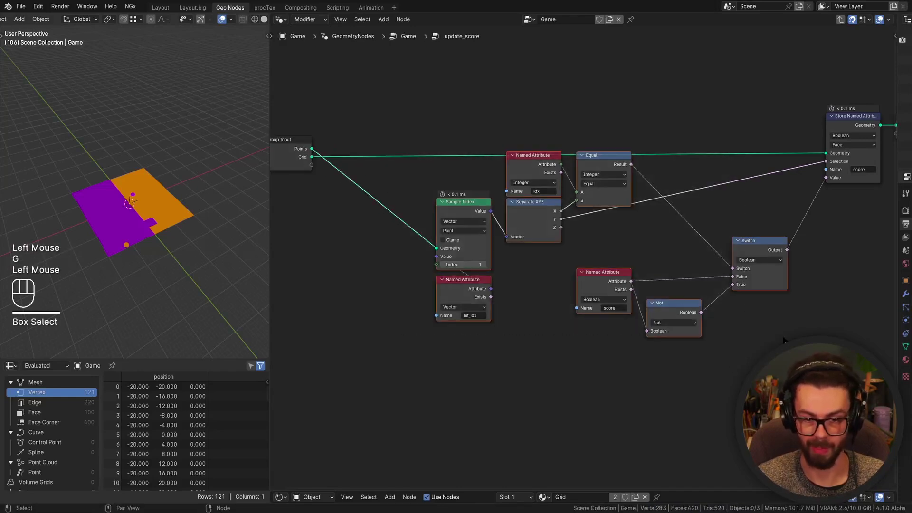
scroll(775, 266, "up", 2)
left_click(775, 264)
key("g")
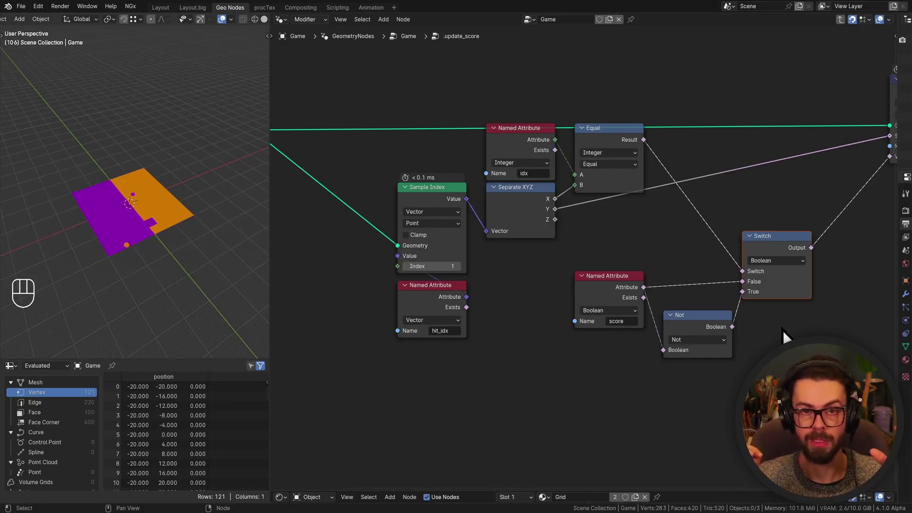
middle_click_drag(504, 287, 631, 305)
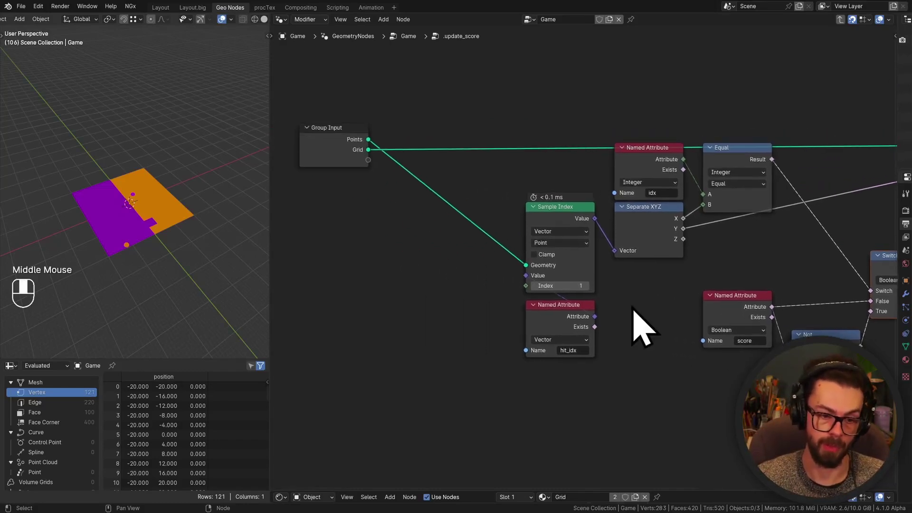
left_click(535, 286)
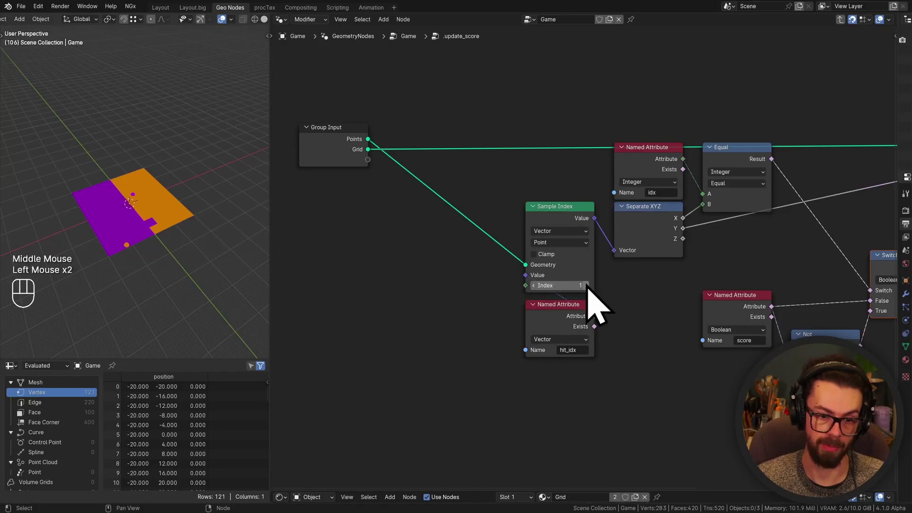
middle_click_drag(503, 314, 527, 321)
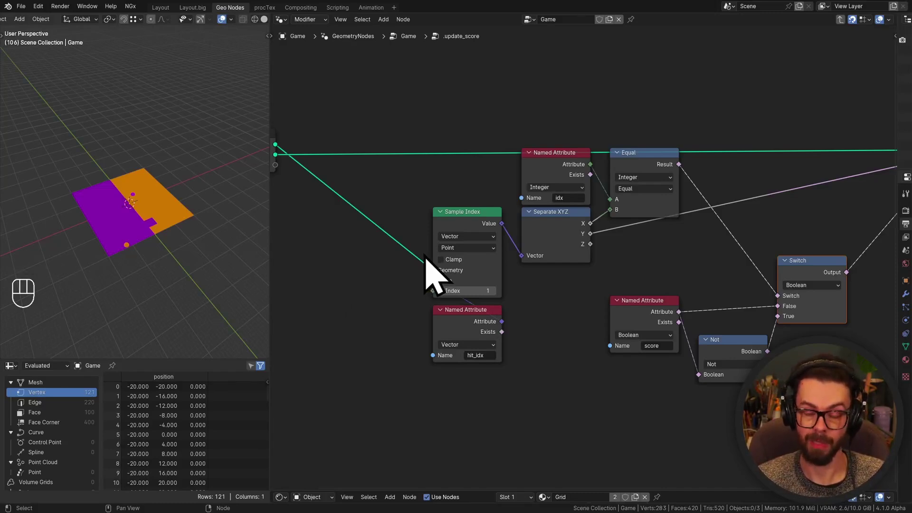
Step: Add a Repeat Zone above the score-update nodes and spread its Repeat Input and Repeat Output apart
scroll(744, 326, "down", 2)
middle_click_drag(743, 326, 587, 295)
key("shift+a")
mouse_move(584, 261)
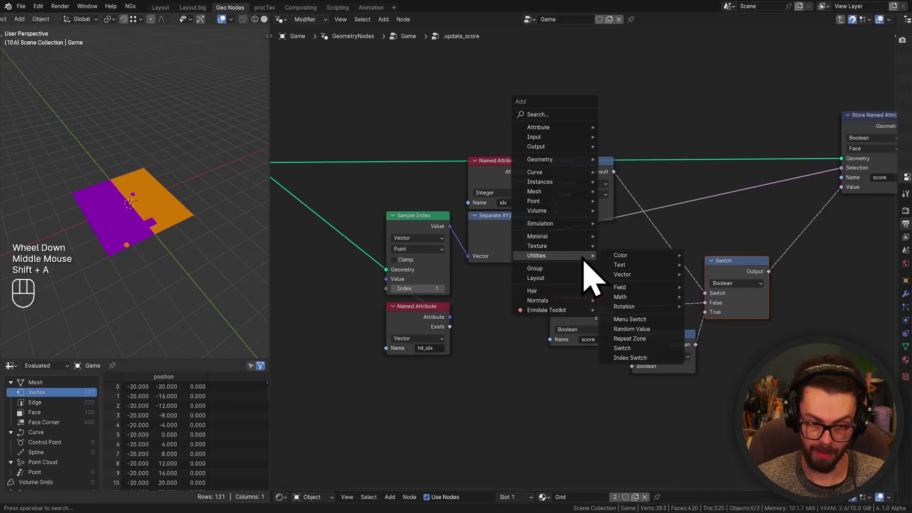
left_click(628, 338)
middle_click_drag(566, 95, 594, 193)
key("s")
left_click(624, 211)
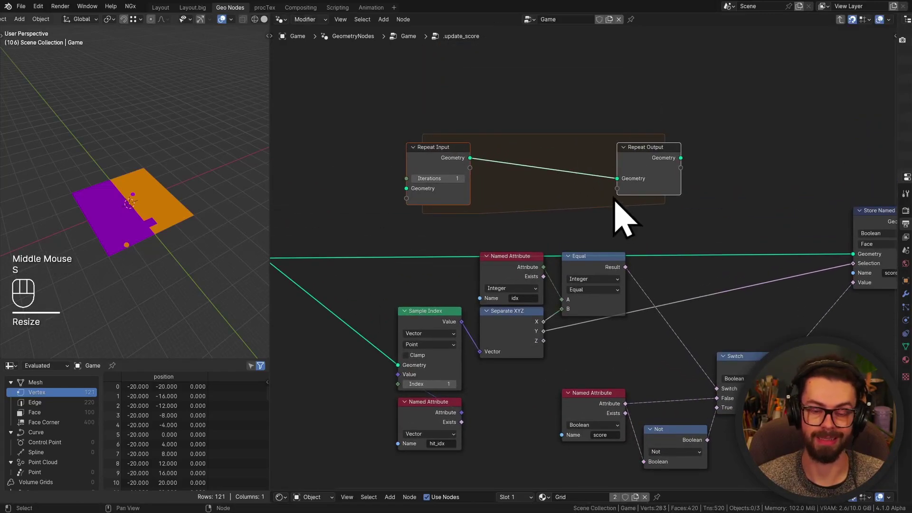
key("g")
scroll(533, 193, "down", 1)
middle_click_drag(534, 194, 513, 193)
Step: Move Store Named Attribute and Group Output closer to the rest of the score-update nodes
middle_click_drag(531, 156, 698, 188)
left_click_drag(827, 161, 698, 188)
key("g")
left_click(656, 220)
middle_click_drag(656, 220, 589, 281, "shift")
Step: Move the score Named Attribute, Not and Switch nodes up beneath Equal and tighten the position of Not
left_click_drag(589, 285, 703, 402)
key("g")
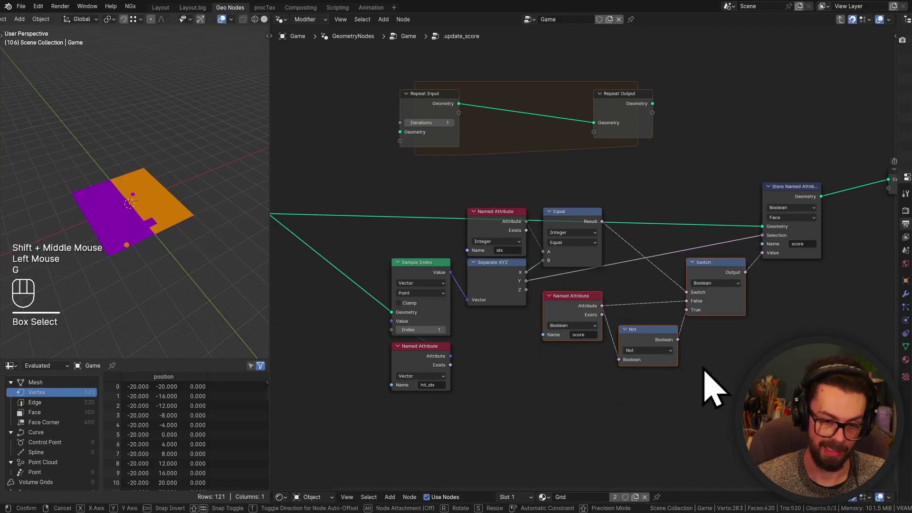
left_click(702, 364)
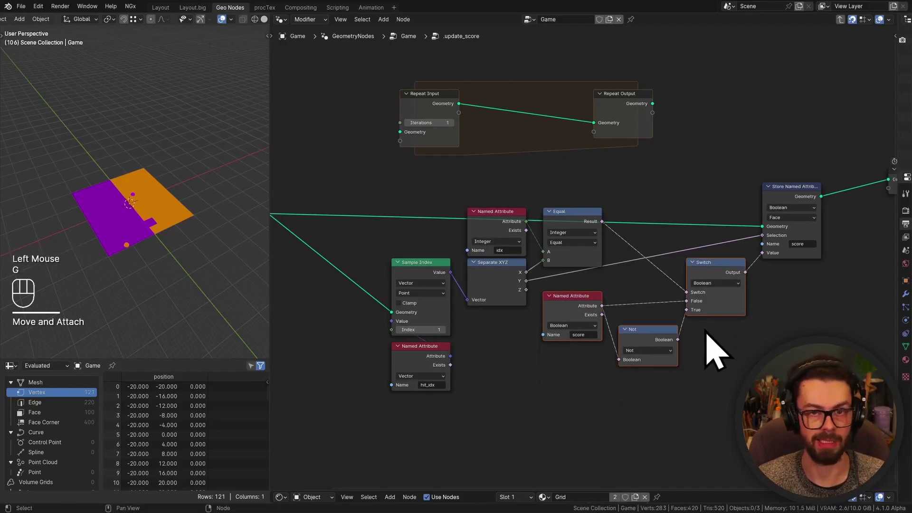
scroll(658, 335, "up", 1)
left_click(662, 350)
key("g")
scroll(662, 350, "down", 2)
Step: Add a second repeat item to the Repeat Input node and name it Loop Idx
middle_click_drag(662, 351, 504, 200)
middle_click_drag(418, 218, 623, 240)
scroll(572, 224, "up", 1)
left_click(341, 204)
key("n")
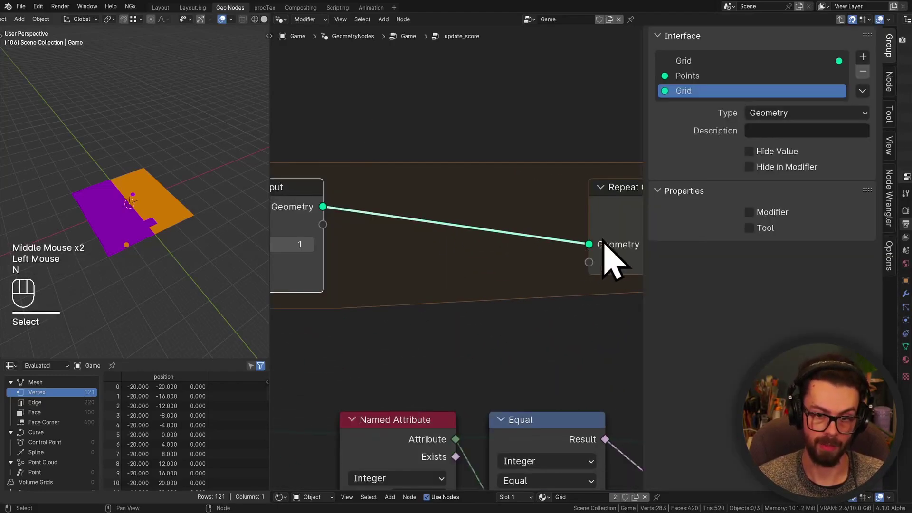
left_click(889, 80)
left_click(863, 163)
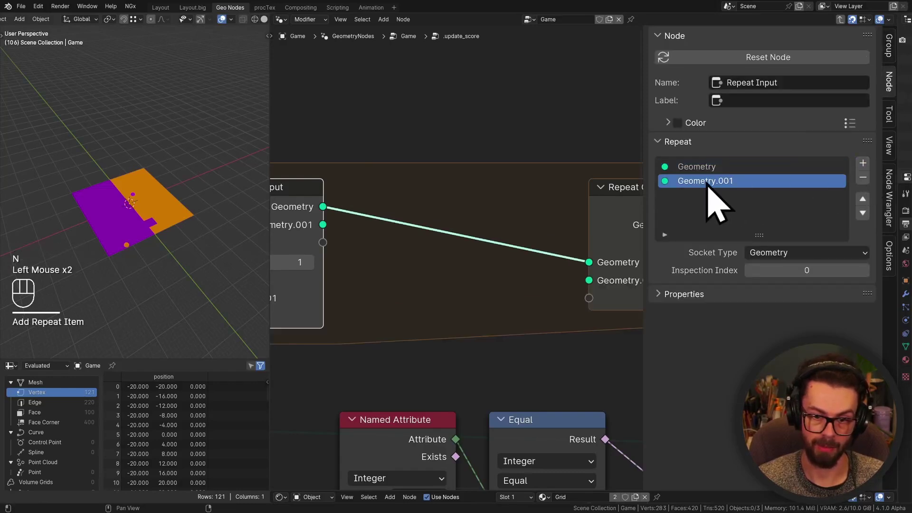
double_click(709, 181)
type("Loop Idx")
key("Return")
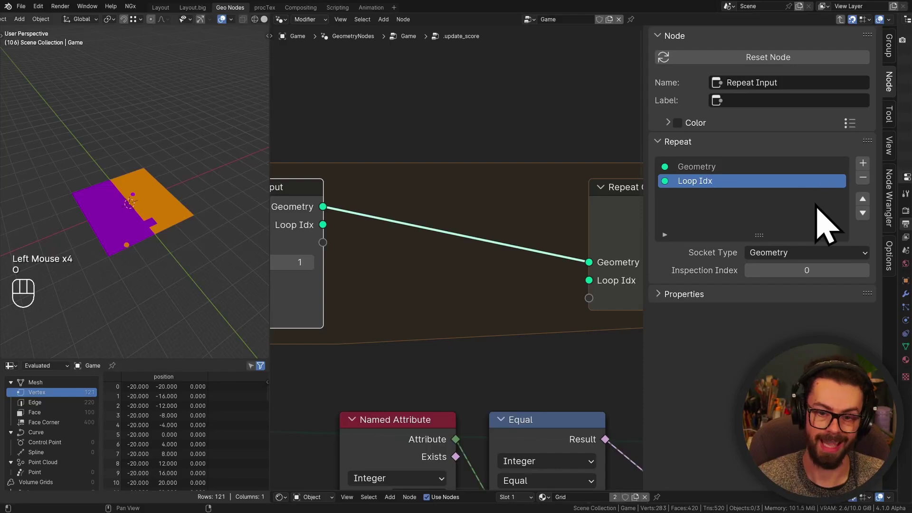
Step: Move the Loop Idx item above Geometry and set its socket type to Integer
left_click(863, 199)
left_click(772, 252)
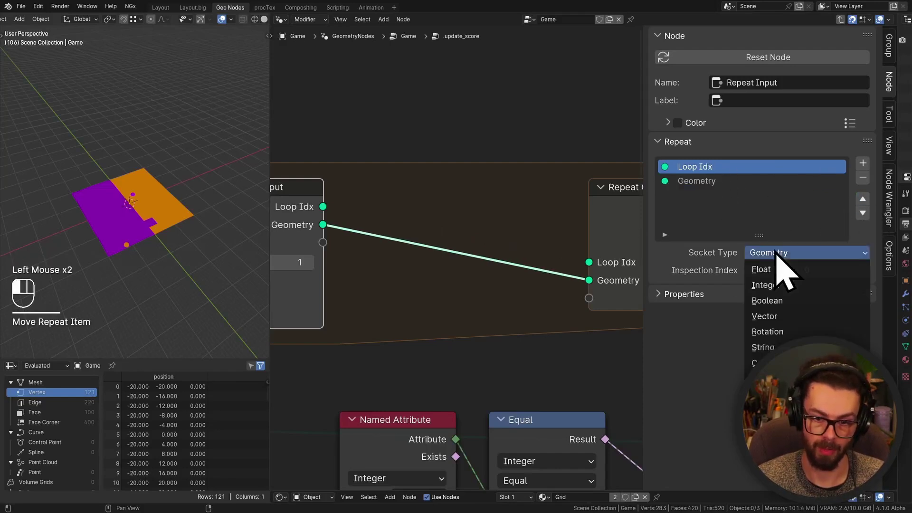
left_click(790, 291)
key("n")
Step: Feed Repeat Input's Loop Idx through a Math Add node with value 1 into Repeat Output's Loop Idx
middle_click_drag(525, 249, 520, 257)
left_click_drag(442, 215, 564, 179)
type("ad")
key("Return")
left_click(708, 65)
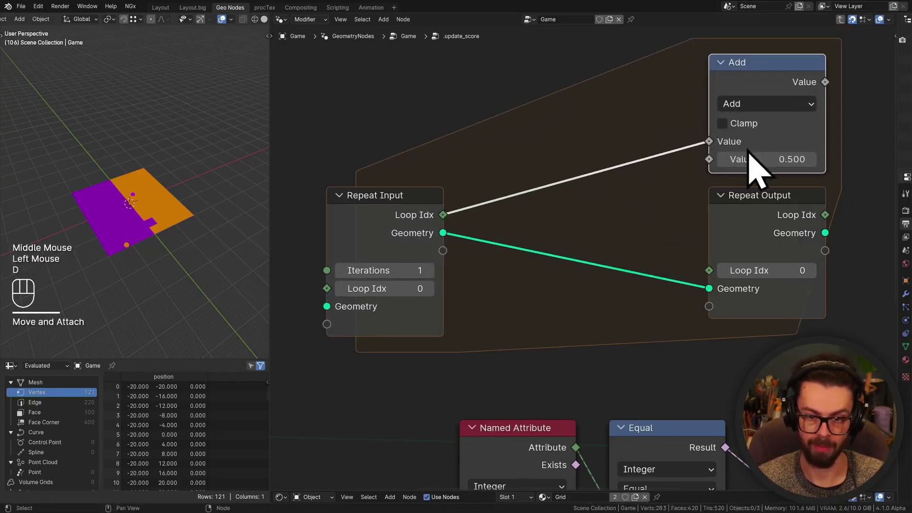
double_click(758, 159)
type("1")
key("Return")
left_click_drag(825, 82, 717, 271)
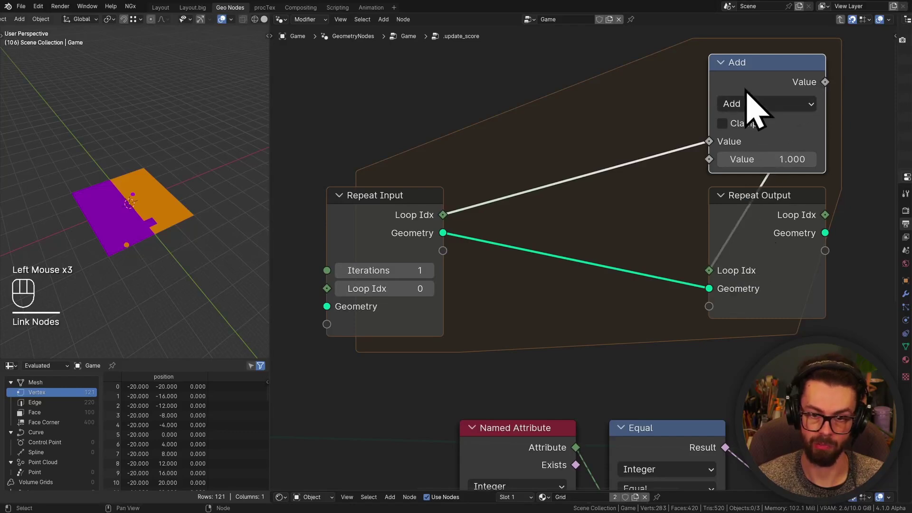
Step: Label the Add node +1, collapse it just above Repeat Output, and save the file
key("F2")
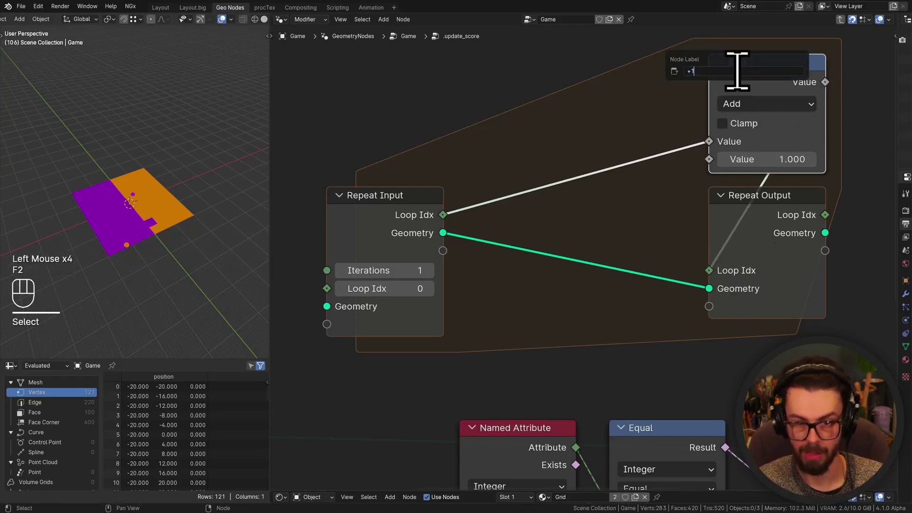
type("+1")
key("Return")
left_click(727, 71)
left_click(721, 63)
left_click_drag(729, 67, 779, 171)
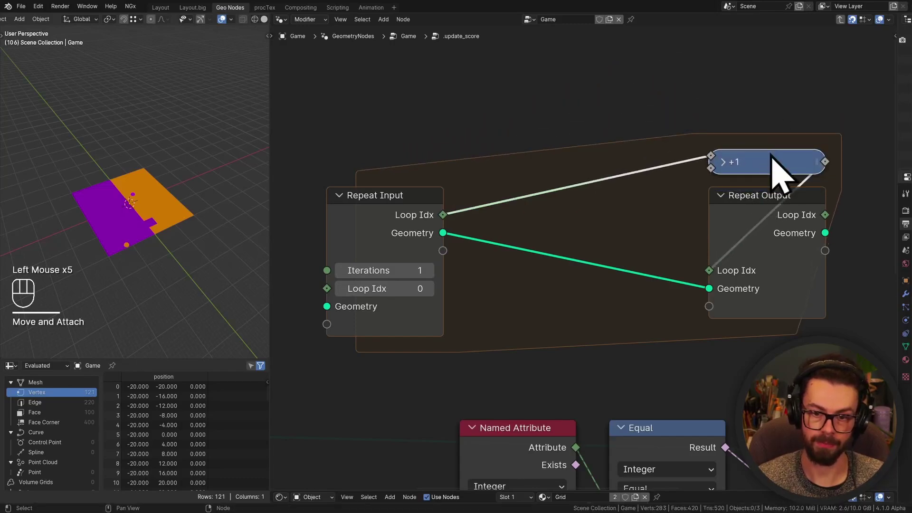
left_click(775, 157)
key("ctrl+s")
Step: Widen the Repeat Zone by scaling Repeat Input, Repeat Output and the +1 node further apart
scroll(699, 209, "down", 3)
middle_click_drag(699, 209, 540, 216)
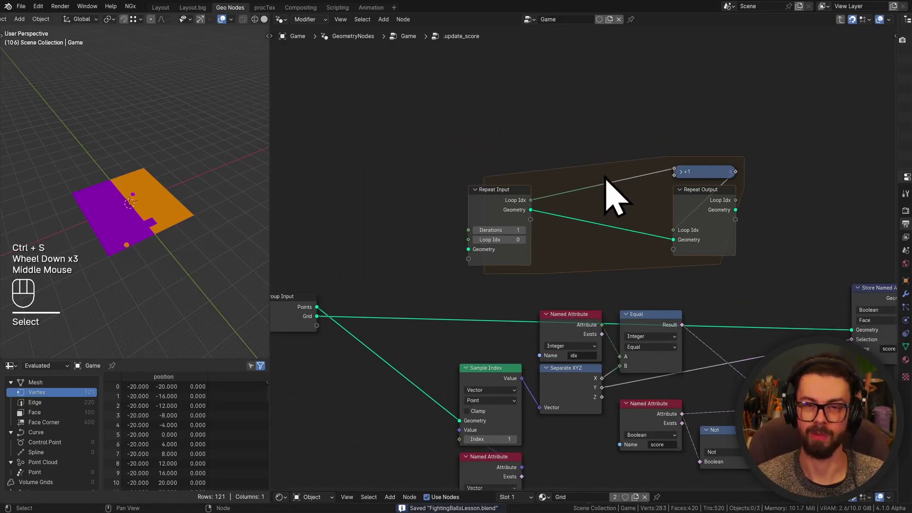
left_click_drag(475, 103, 673, 243)
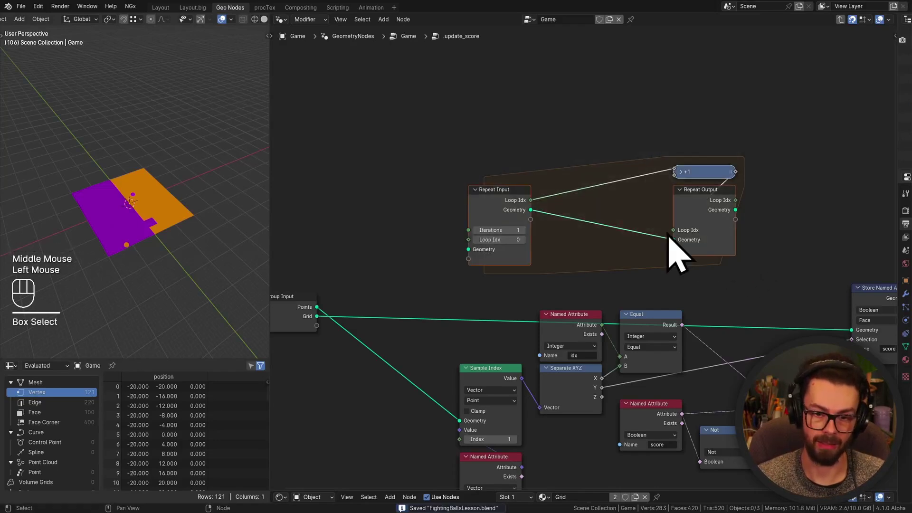
key("g")
key("s")
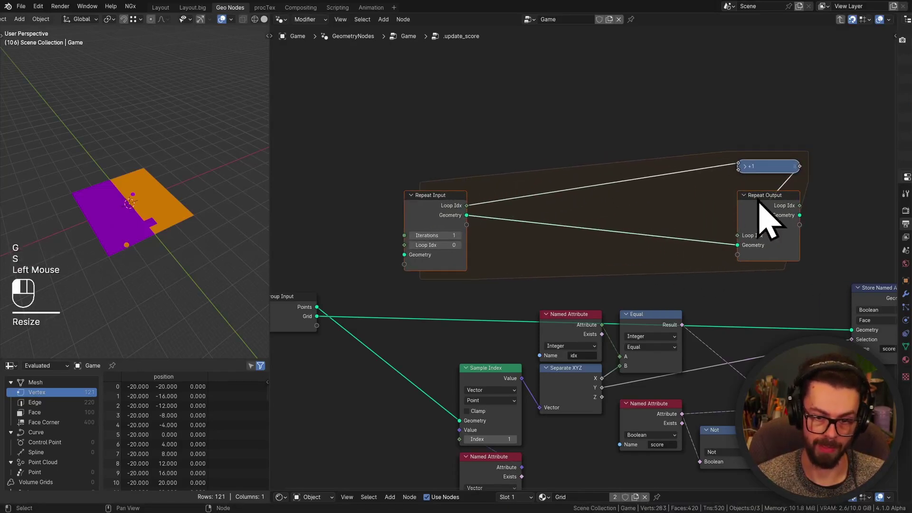
Step: Reposition Repeat Output and shift the whole node layout, including the Repeat Zone
left_click(763, 199)
key("g")
left_click(768, 204)
key("a")
key("g")
left_click(763, 188)
Step: Connect Group Input's Points to Repeat Input's Geometry and its Grid to a new Repeat Zone item
middle_click_drag(546, 240, 445, 259)
scroll(472, 255, "up", 2)
left_click_drag(421, 266, 535, 203)
left_click(570, 220)
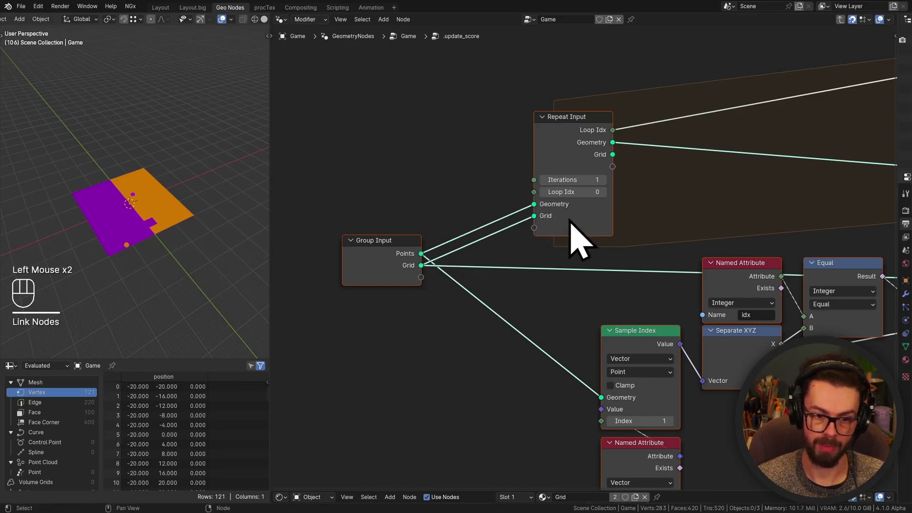
Step: Rename the Repeat Zone's Geometry item to Points
key("n")
double_click(692, 180)
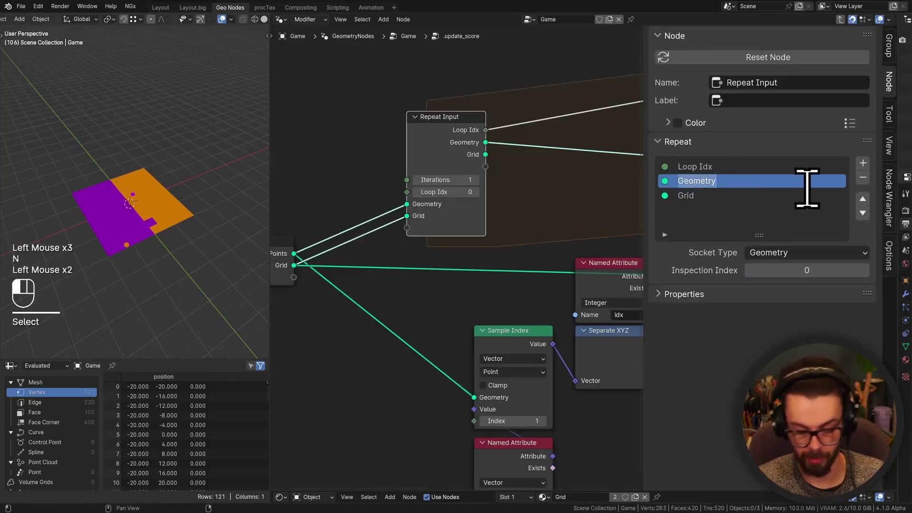
type("Points")
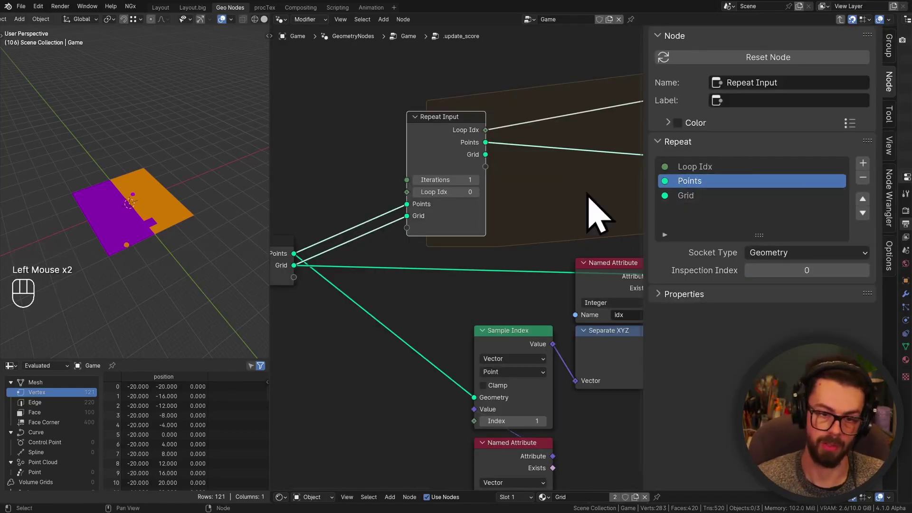
type("n")
Step: Connect Repeat Input's Grid output to Repeat Output's Grid input
middle_click_drag(628, 196, 510, 175)
scroll(658, 208, "down", 3)
left_click_drag(511, 175, 777, 197)
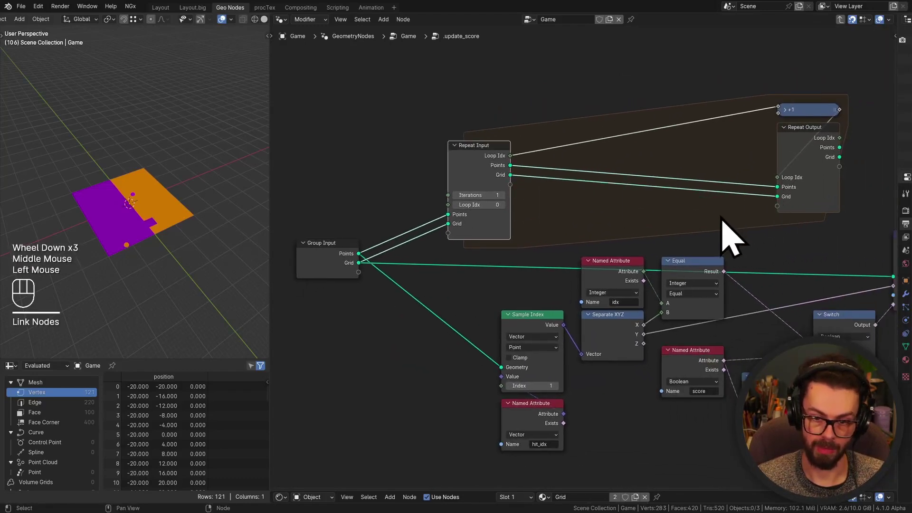
Step: Move Group Input and Repeat Input together further away from the score-update nodes
middle_click_drag(562, 190, 588, 193)
left_click_drag(350, 164, 522, 228)
key("g")
left_click(439, 237)
middle_click_drag(504, 217, 509, 215, "shift")
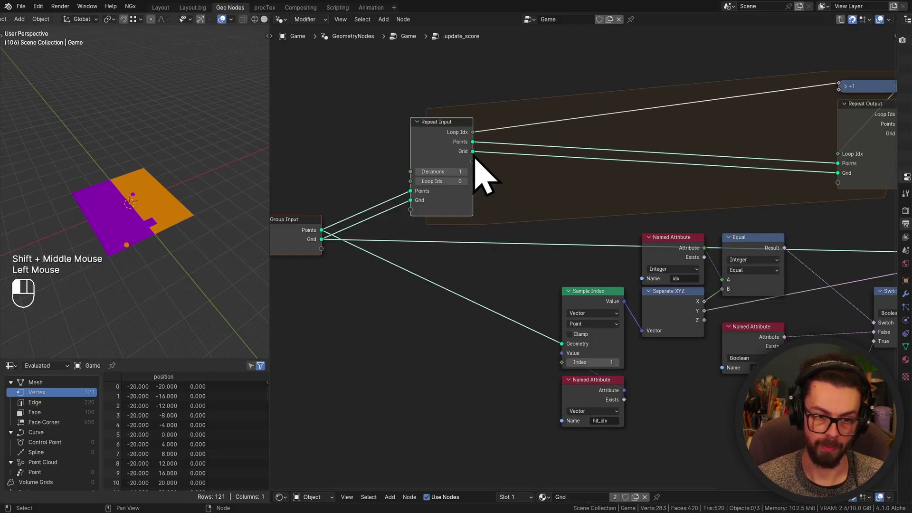
Step: Feed Repeat Input's Grid into Store Named Attribute's Geometry, and move Repeat Output with the +1 node beyond the score-update nodes
left_click_drag(478, 152, 808, 255)
scroll(761, 247, "down", 2)
middle_click_drag(744, 228, 726, 235, "shift")
left_click(643, 135)
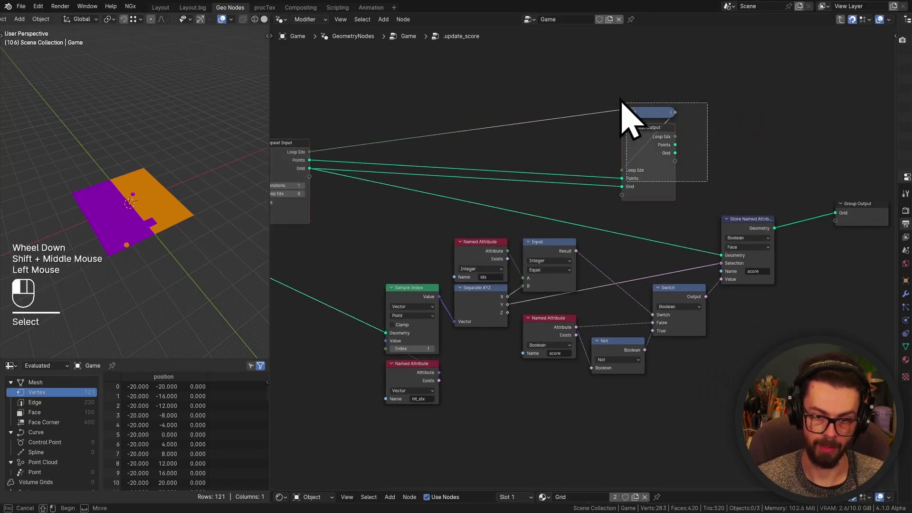
key("g")
left_click(776, 88)
Step: Move the score-update nodes from Sample Index to Store Named Attribute between Repeat Input and Repeat Output
middle_click_drag(534, 169, 621, 159, "shift")
left_click_drag(489, 199, 735, 352)
key("g")
left_click(719, 322)
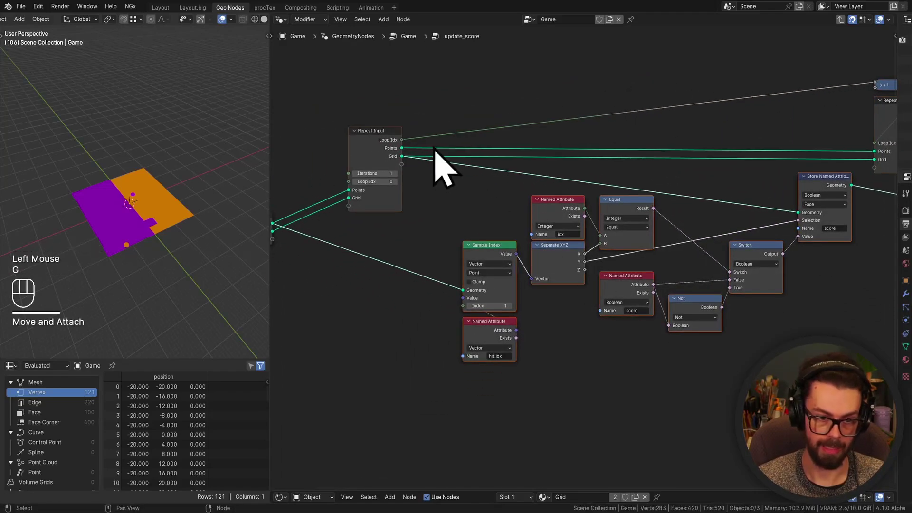
Step: Link Repeat Input's Loop Idx to Sample Index's Index, and Store Named Attribute's Geometry to Repeat Output's Grid
left_click(401, 145)
left_click_drag(402, 156, 463, 310)
middle_click_drag(464, 297, 622, 221)
scroll(621, 221, "up", 2)
left_click_drag(588, 216, 616, 190)
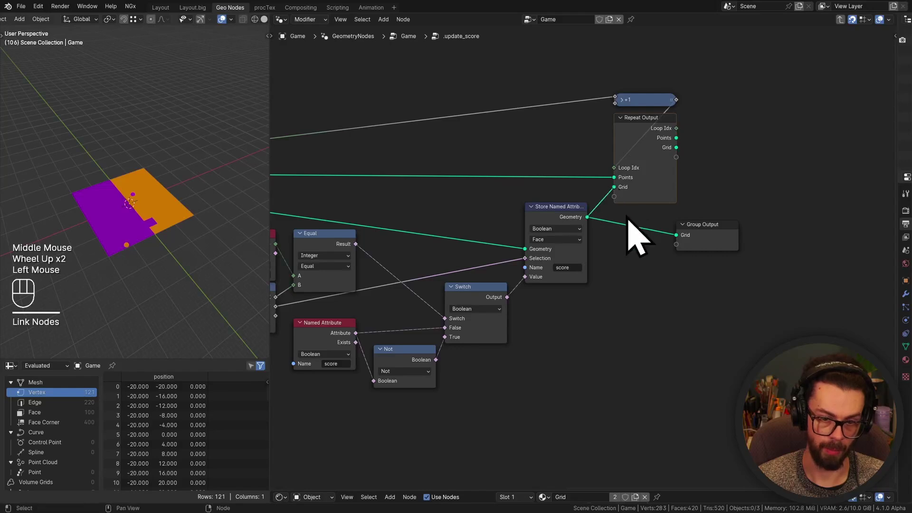
Step: Place Group Output just past Repeat Output and feed it from Repeat Output's Grid
left_click(684, 241)
key("g")
left_click(739, 164)
left_click_drag(677, 147, 739, 155)
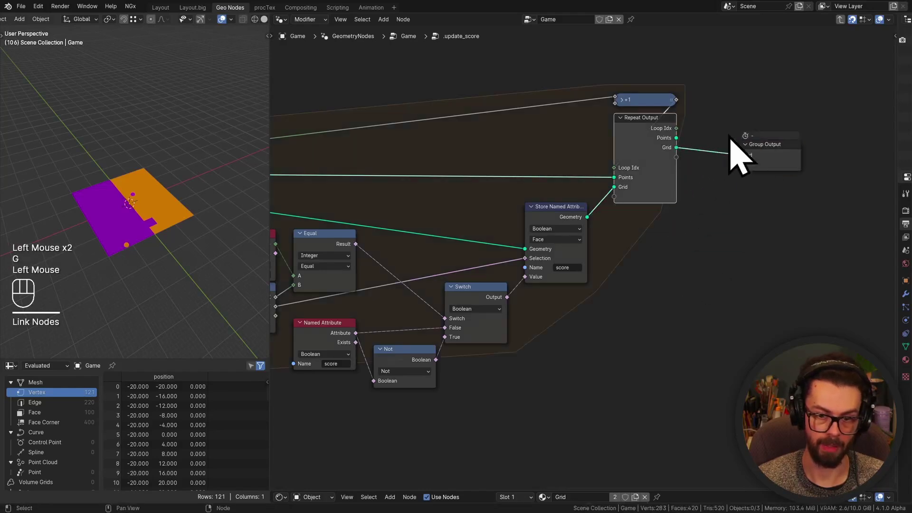
key("g")
left_click(743, 171)
Step: Start the animation playback and set Repeat Input's Iterations to 2
scroll(628, 244, "down", 3)
middle_click_drag(627, 244, 700, 208)
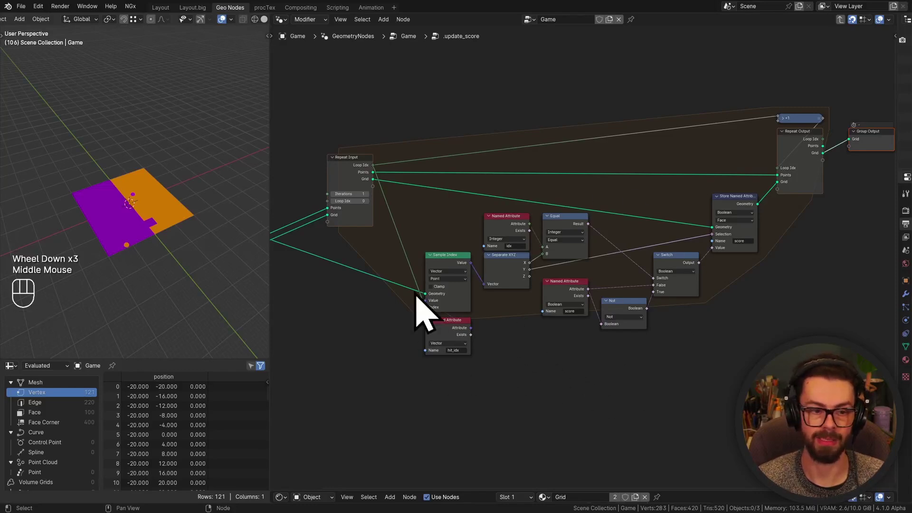
middle_click_drag(418, 301, 407, 306)
middle_click_drag(417, 221, 602, 196)
key("shift+space")
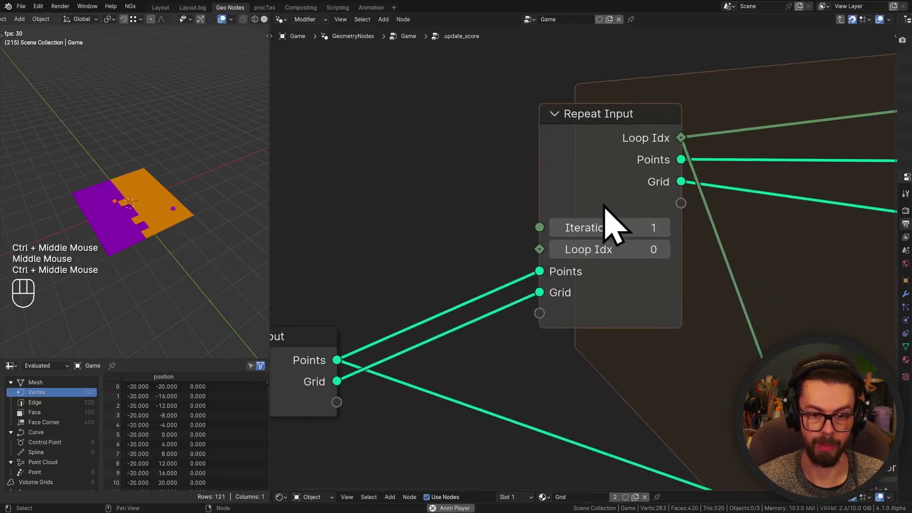
left_click(665, 232)
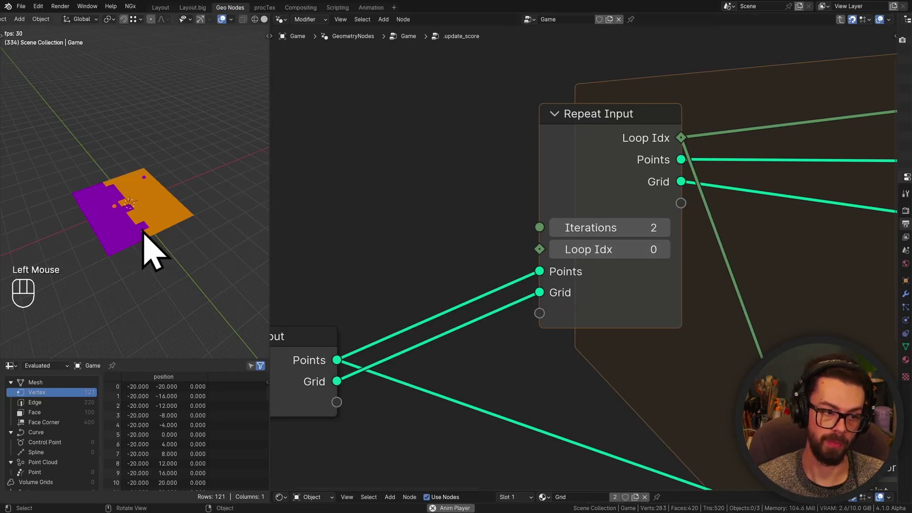
Step: Frame the game grid in a close top view and watch the balls during playback
key("KP_Decimal")
key("KP_7")
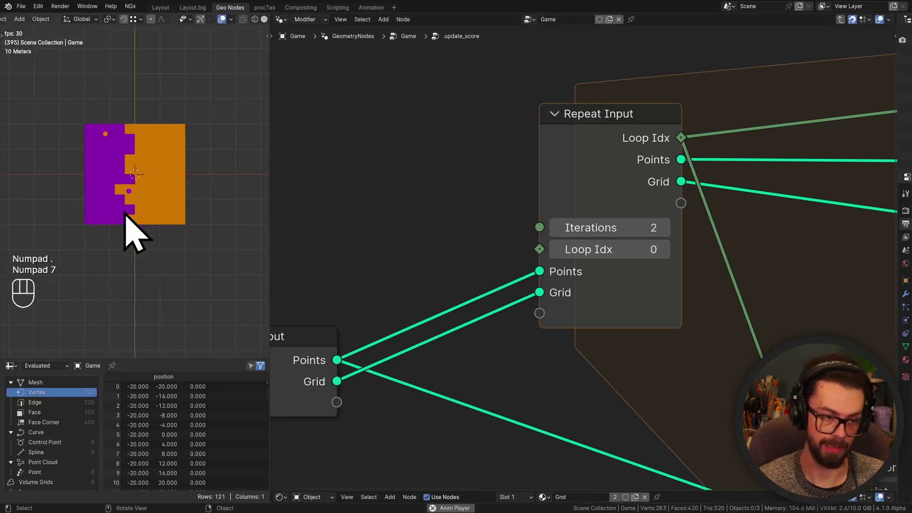
scroll(168, 201, "up", 3)
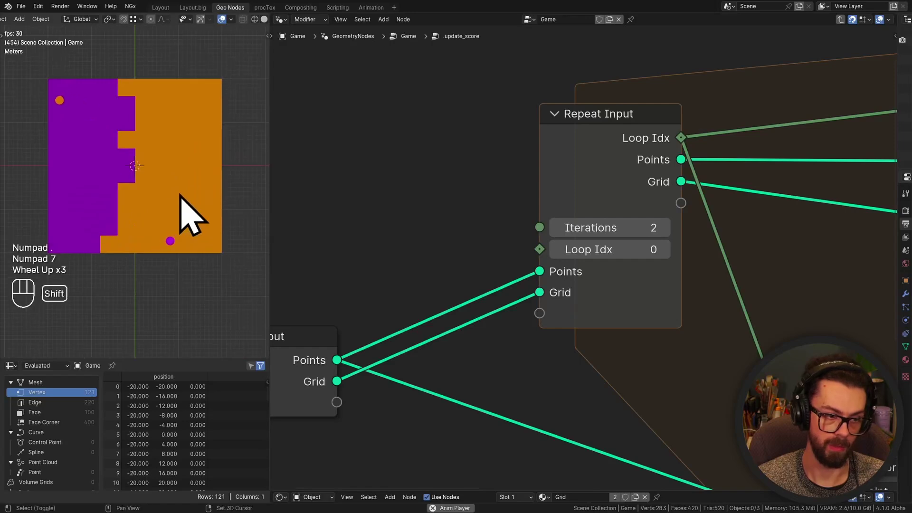
middle_click_drag(170, 202, 184, 222, "shift")
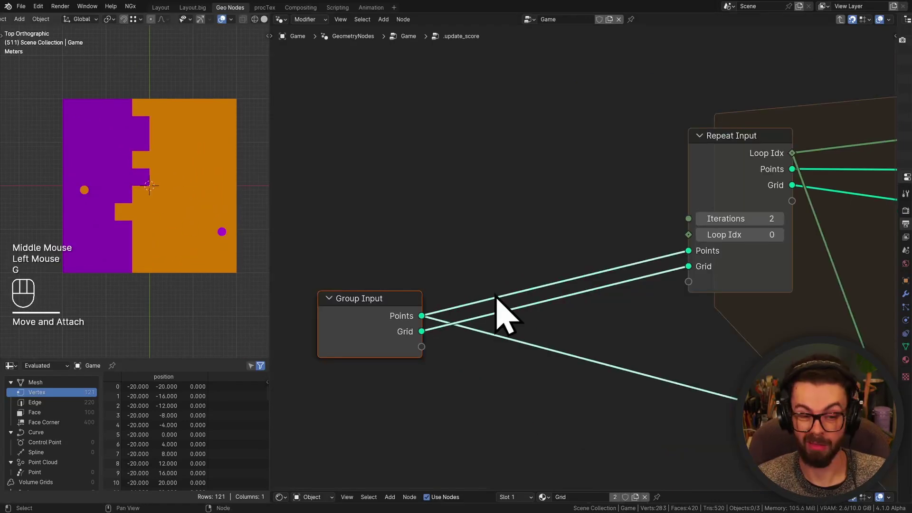
Step: Add a Domain Size node fed by Group Input's Points and set its component to Point Cloud
middle_click_drag(434, 302, 435, 302)
left_click_drag(418, 319, 468, 232)
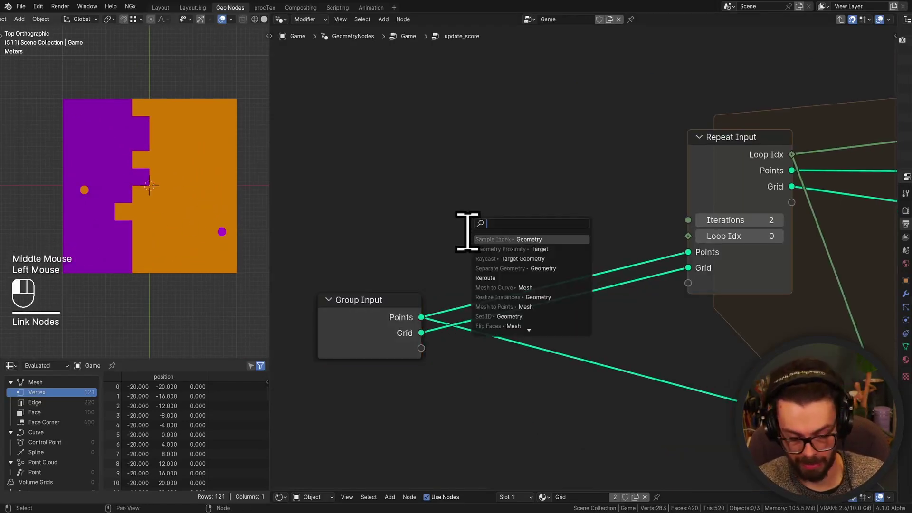
type("domain s")
key("Return")
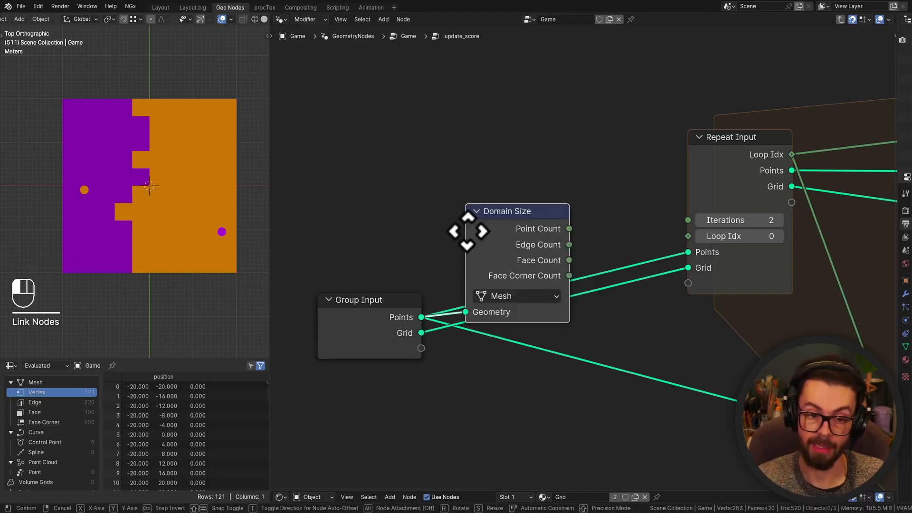
left_click(498, 142)
left_click(539, 207)
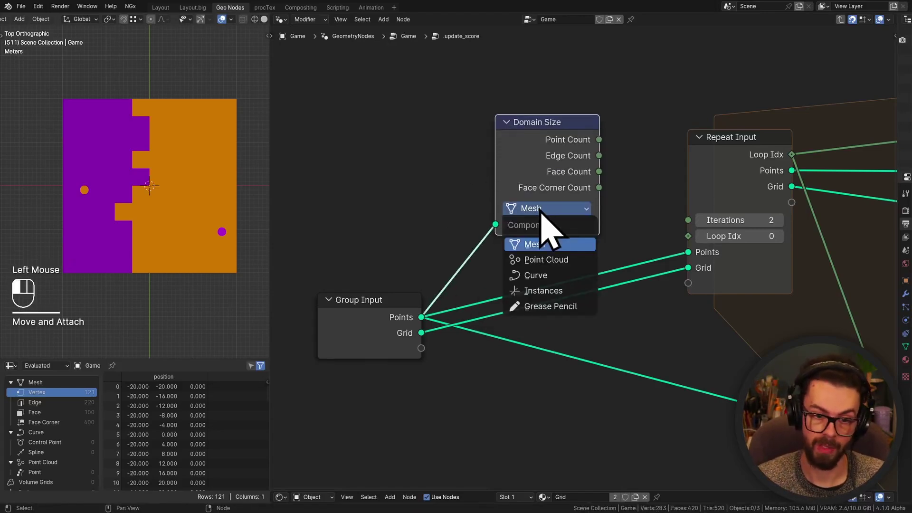
left_click(558, 259)
Step: Connect Domain Size's Point Count to Repeat Input's Iterations and place the node beside Repeat Input
left_click_drag(542, 144, 542, 175)
mouse_move(600, 172)
left_click_drag(600, 170, 689, 221)
left_click_drag(589, 151, 654, 144)
Step: Play back the simulation and save the file from the parent Game node tree
scroll(666, 276, "down", 2)
middle_click_drag(685, 280, 496, 250)
scroll(570, 269, "down", 3)
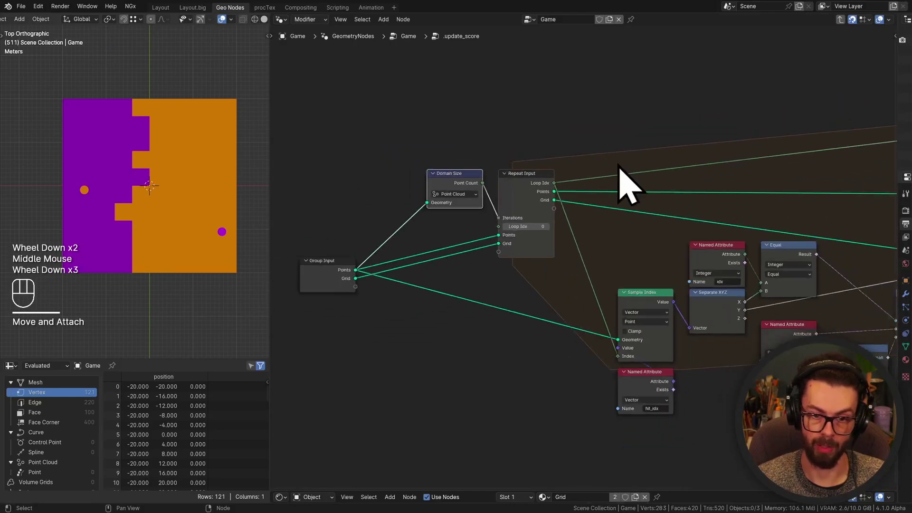
middle_click_drag(616, 167, 581, 177)
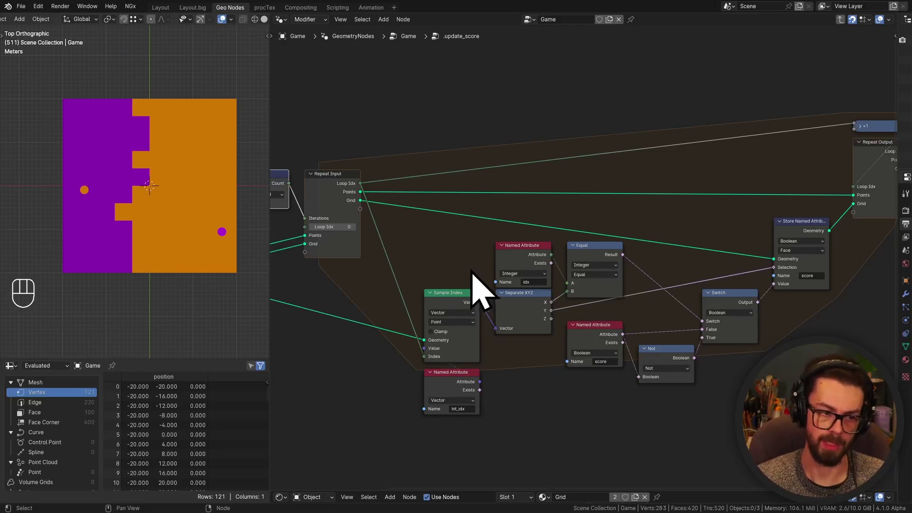
key("shift+space")
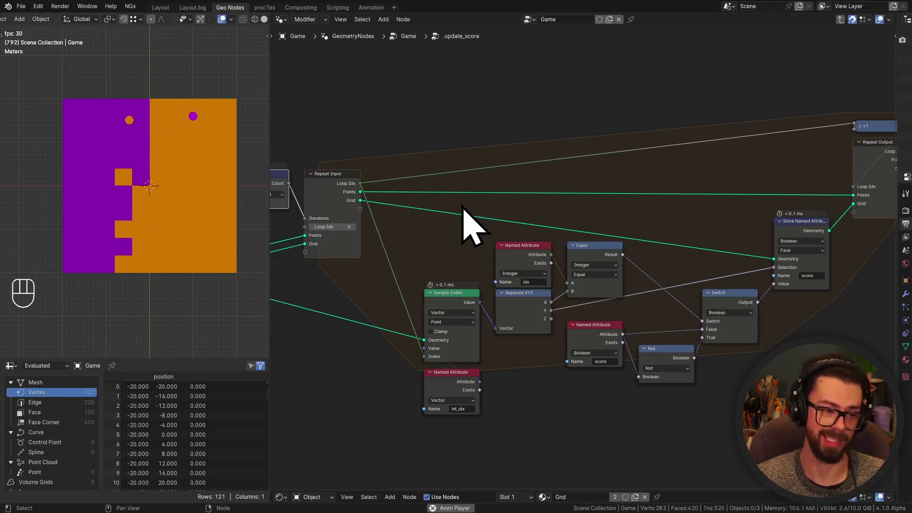
key("Tab")
key("ctrl+s")
Step: Set the Radius of the Points node in the CREATE POINTS frame to 2 m
scroll(641, 270, "down", 1)
scroll(641, 270, "down", 1)
middle_click_drag(641, 271, 528, 266)
scroll(495, 259, "down", 1)
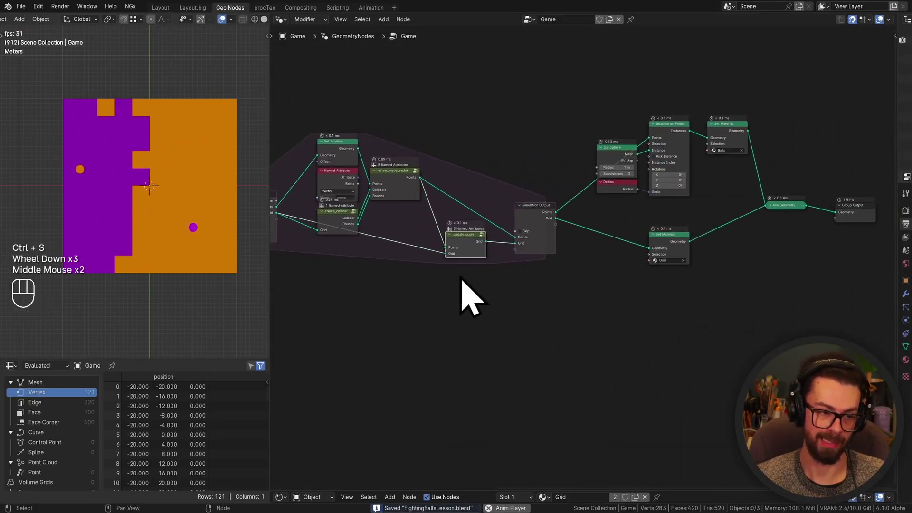
middle_click_drag(449, 302, 546, 249)
scroll(554, 270, "up", 2)
scroll(505, 291, "up", 1)
scroll(546, 248, "up", 1)
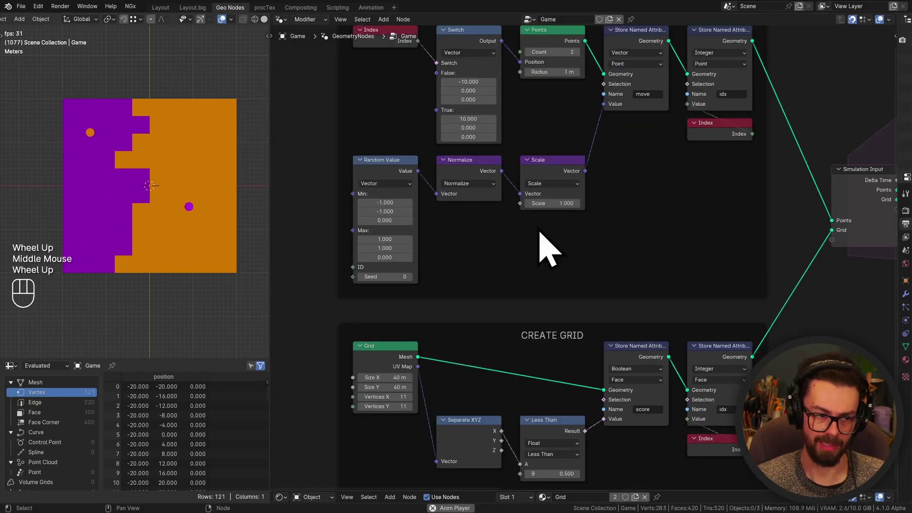
left_click(560, 204)
middle_click_drag(597, 220, 628, 266)
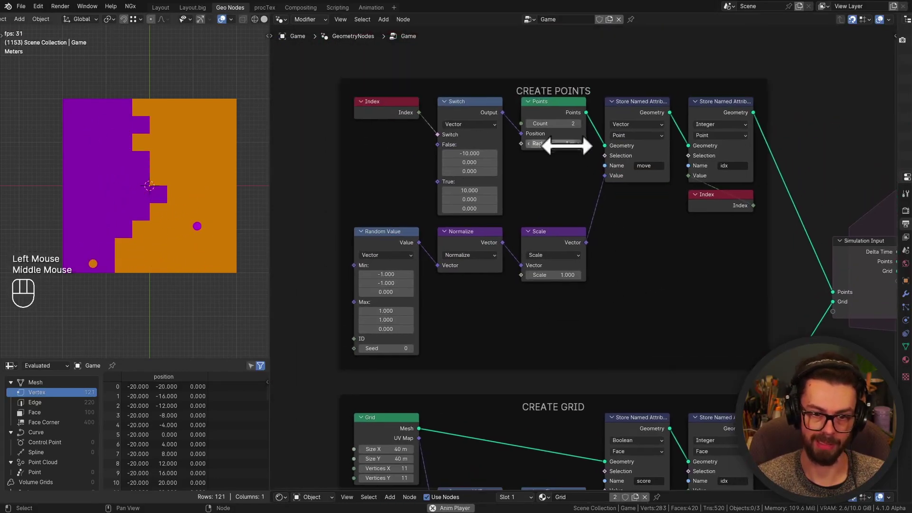
left_click(568, 144)
key("Return")
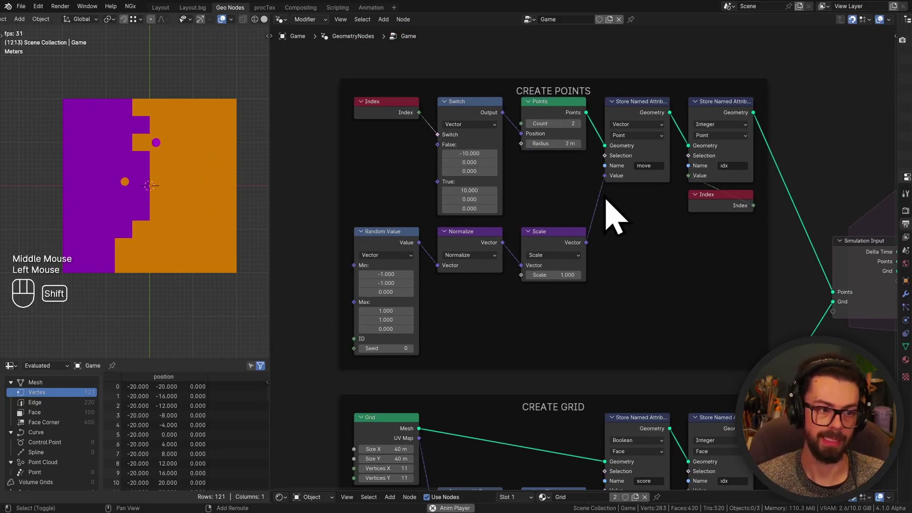
Step: Restart the simulation playback from the first frame with the larger balls
key("shift+space")
key("shift+Left")
key("shift+space")
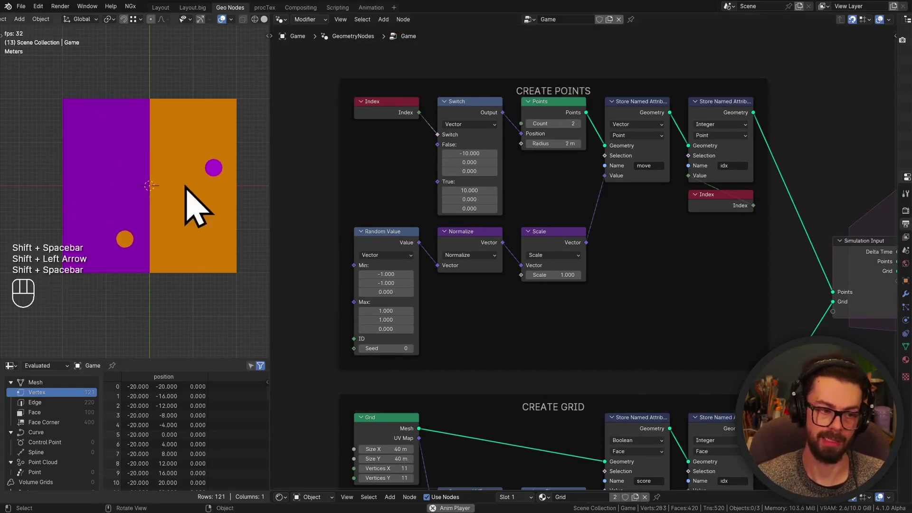
Step: Set both Vertices X and Vertices Y of the Grid node in the CREATE GRID frame to 21
middle_click_drag(539, 388, 571, 257)
scroll(428, 377, "up", 2)
left_click(400, 327)
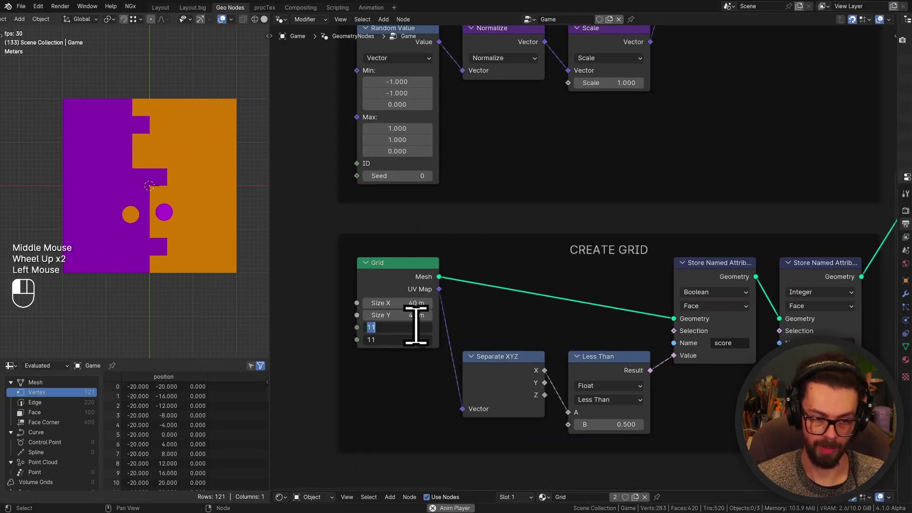
type("21")
left_click(520, 313)
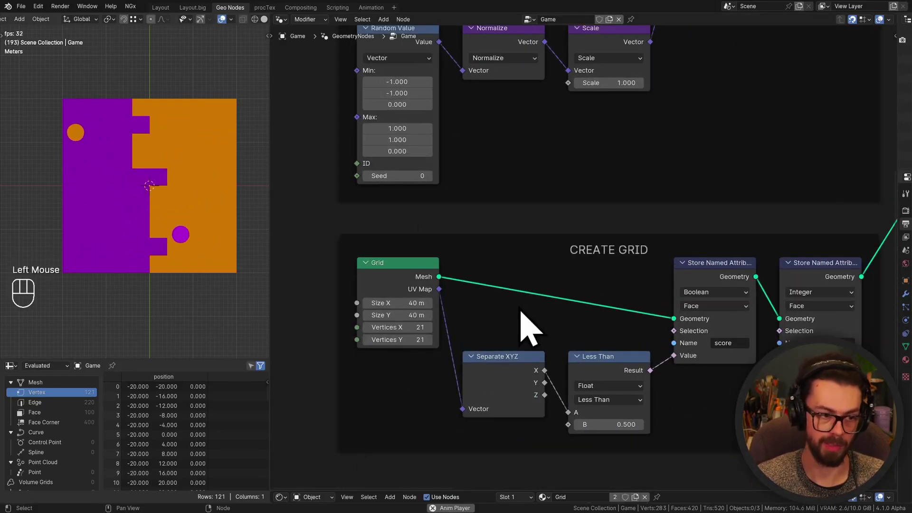
Step: Replay the simulation from the first frame with the denser grid and save the file
key("shift+Left")
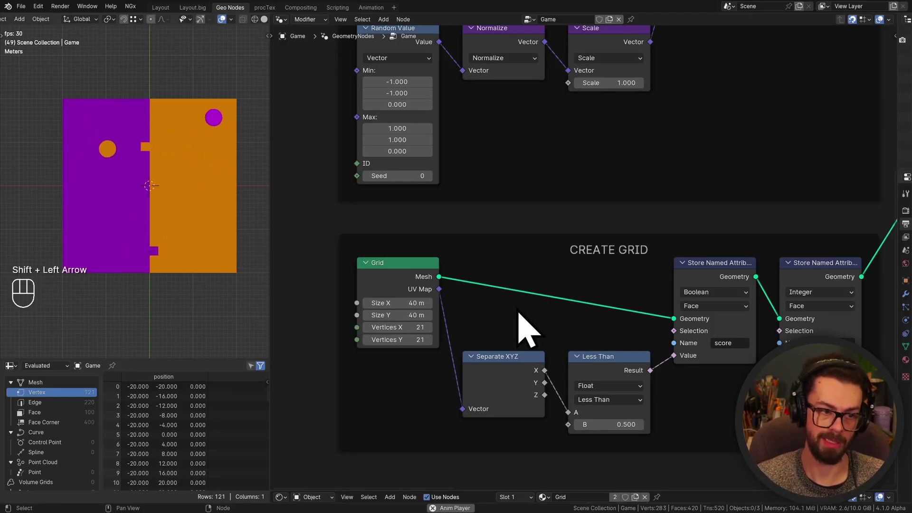
key("ctrl+s")
key("shift+space")
Step: Move the grid's Set Material node slightly upward between Simulation Output and Join Geometry
scroll(674, 261, "down", 4)
middle_click_drag(717, 245, 656, 270)
scroll(621, 238, "up", 2)
left_click(686, 241)
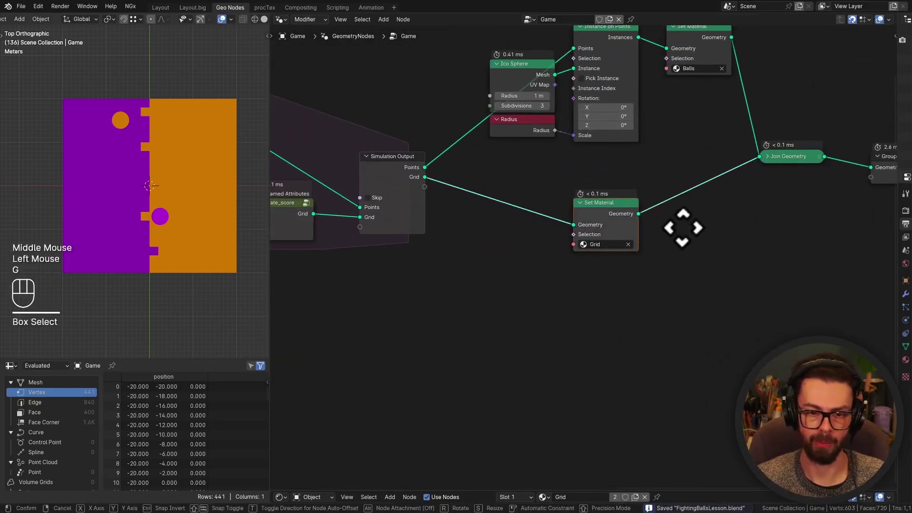
key("g")
left_click(652, 254)
scroll(509, 255, "up", 1)
key("x")
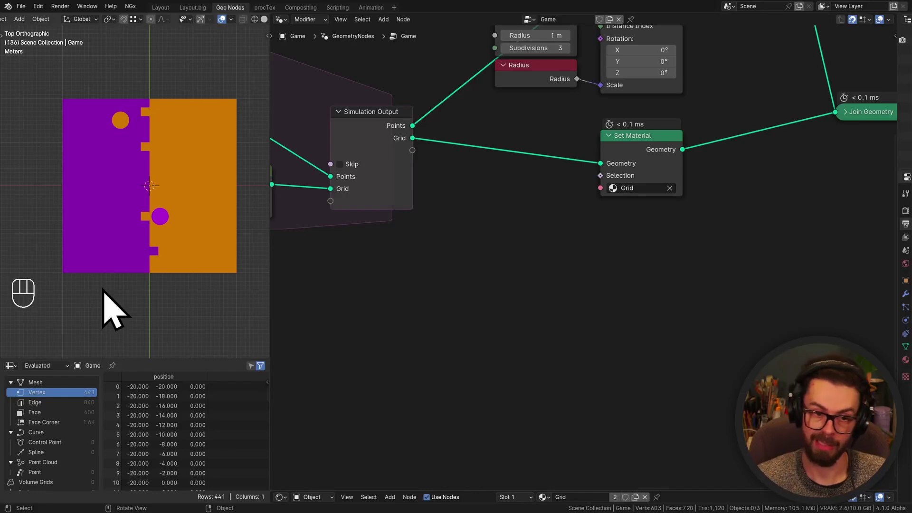
left_click_drag(412, 138, 509, 264)
type("set ma")
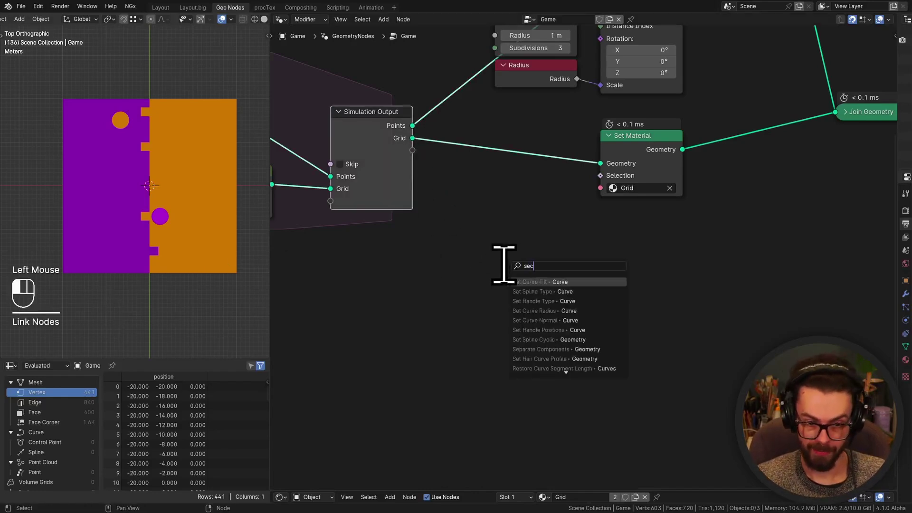
key("Return")
left_click(499, 261)
key("x")
Step: Add a Separate Geometry node fed by Simulation Output's Grid and place it below the grid's Set Material node
left_click_drag(412, 138, 473, 224)
type("se")
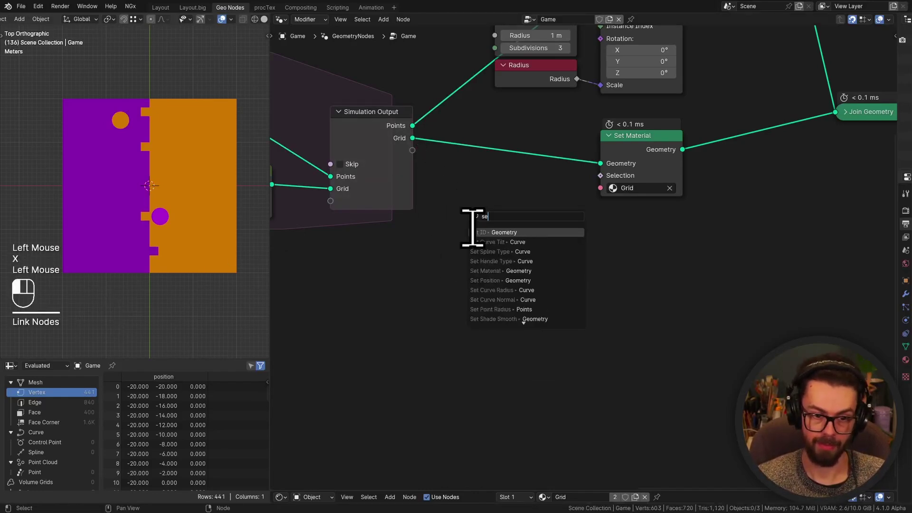
type("p")
key("Return")
left_click(522, 264)
Step: Add a Boolean Named Attribute node reading score and feed it into the Selection input of Separate Geometry
left_click_drag(507, 307, 477, 325)
type("name")
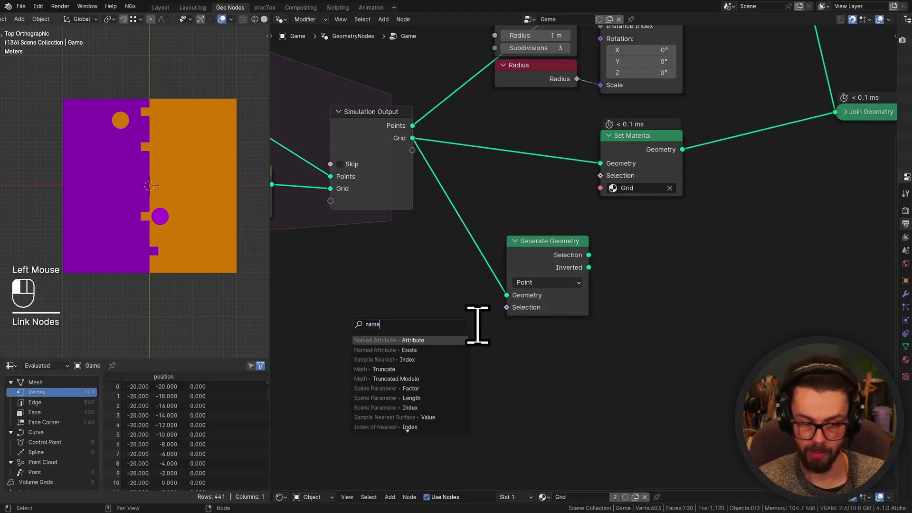
key("Return")
left_click(474, 322)
left_click(426, 367)
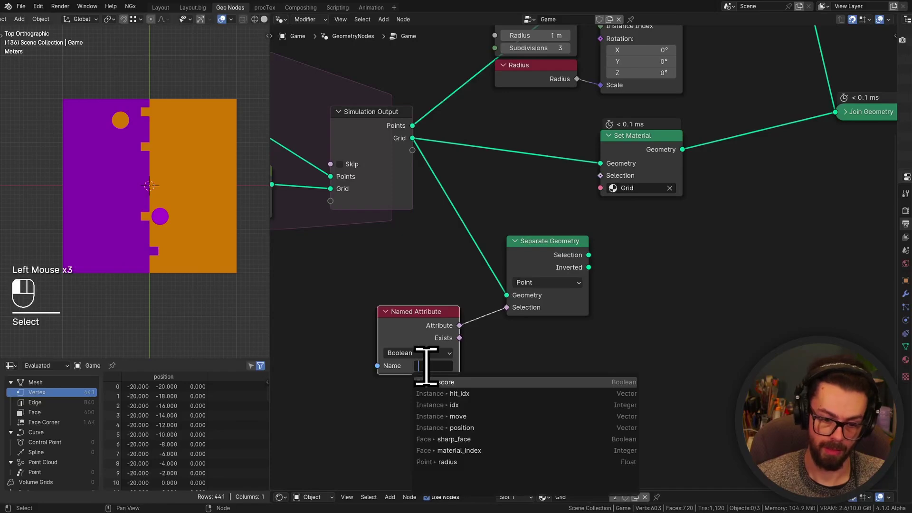
left_click(430, 383)
Step: Preview the Selection output of Separate Geometry with a Viewer node and move the Viewer farther from it
left_click(570, 274, "ctrl+shift")
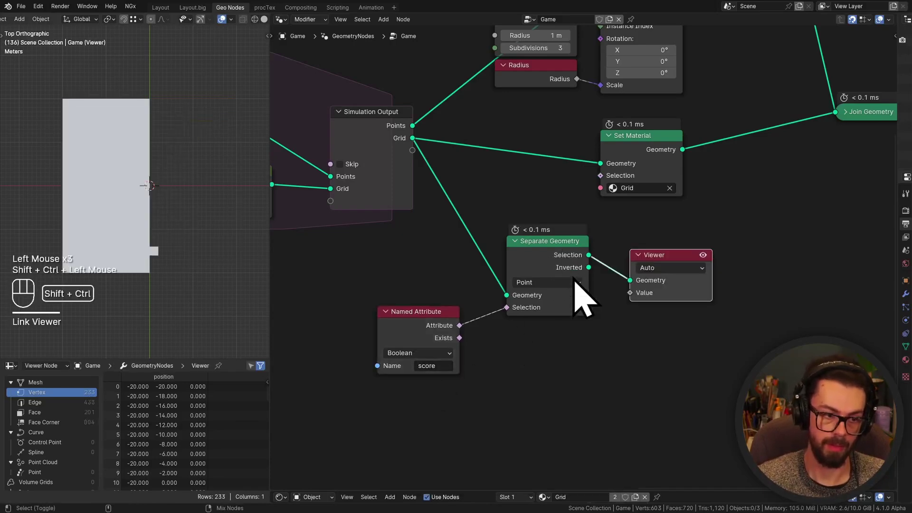
left_click(588, 277, "ctrl+shift")
left_click(595, 264, "ctrl+shift")
left_click(632, 255)
key("g")
left_click(757, 310)
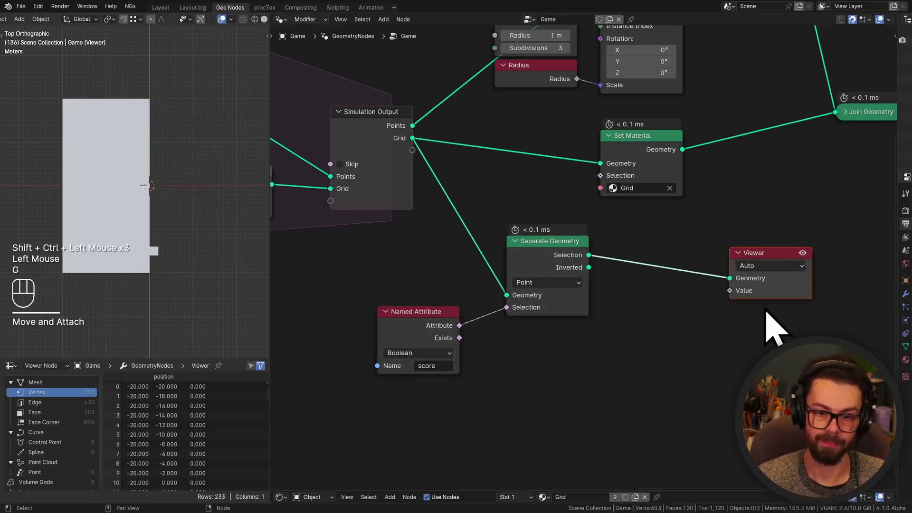
Step: Add a Mesh Domain Size node fed by Separate Geometry's Selection output and preview its Face Count in the Viewer
left_click(547, 279)
left_click_drag(577, 278, 646, 277)
type("domain")
key("Return")
left_click(635, 231)
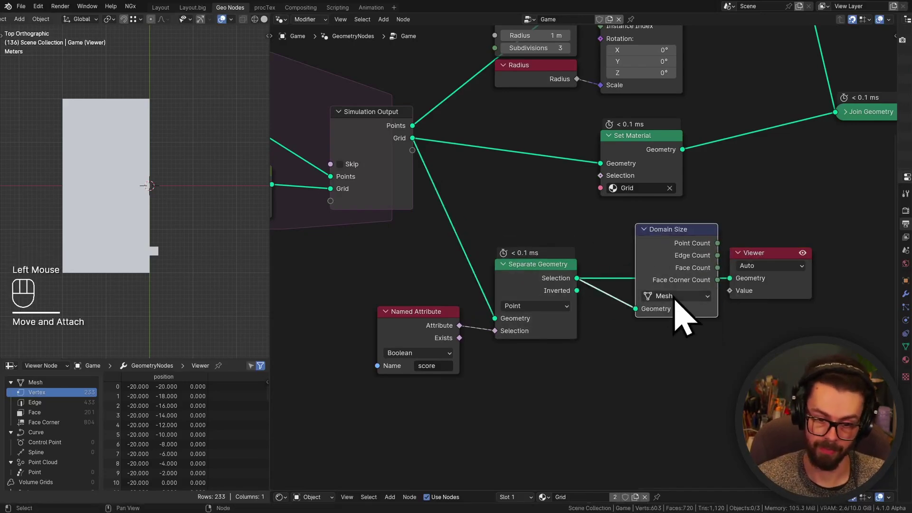
left_click(713, 268, "ctrl+shift")
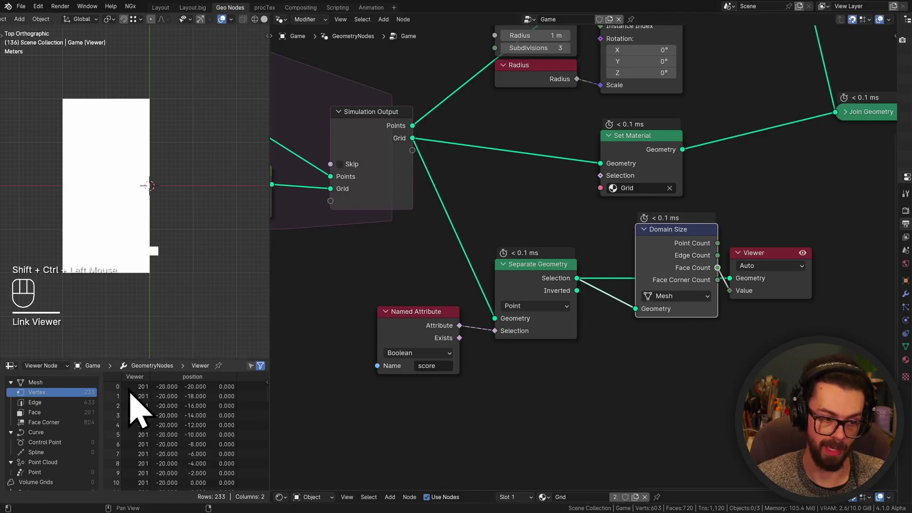
Step: Hide Domain Size's unused sockets, duplicate it below, feed the copy from Separate Geometry's Inverted output and preview its Face Count
middle_click_drag(686, 273, 594, 230)
left_click(595, 230)
key("ctrl+h")
left_click_drag(594, 230, 575, 253)
key("shift+d")
left_click(577, 314)
left_click_drag(485, 247, 532, 346)
left_click(593, 320, "ctrl+shift")
left_click(593, 319, "ctrl+shift")
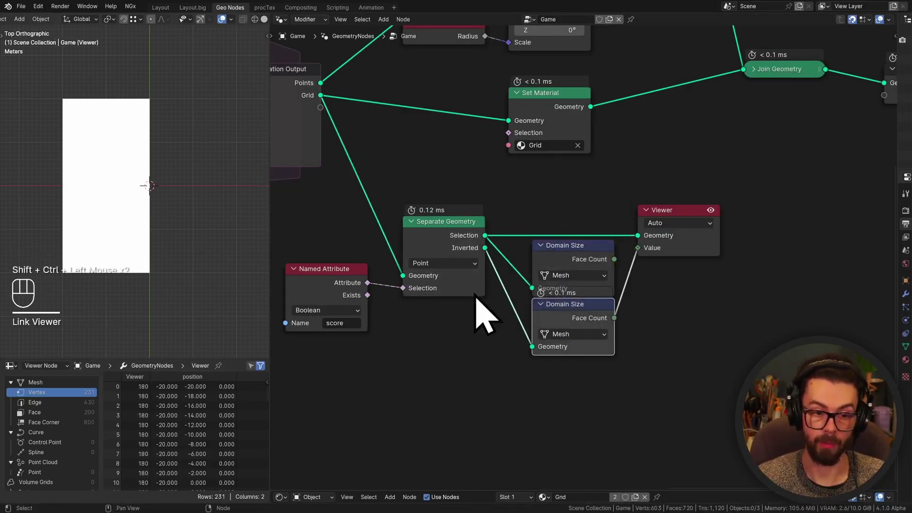
Step: Set the domain of the Separate Geometry node to Face
middle_click_drag(476, 293, 574, 293)
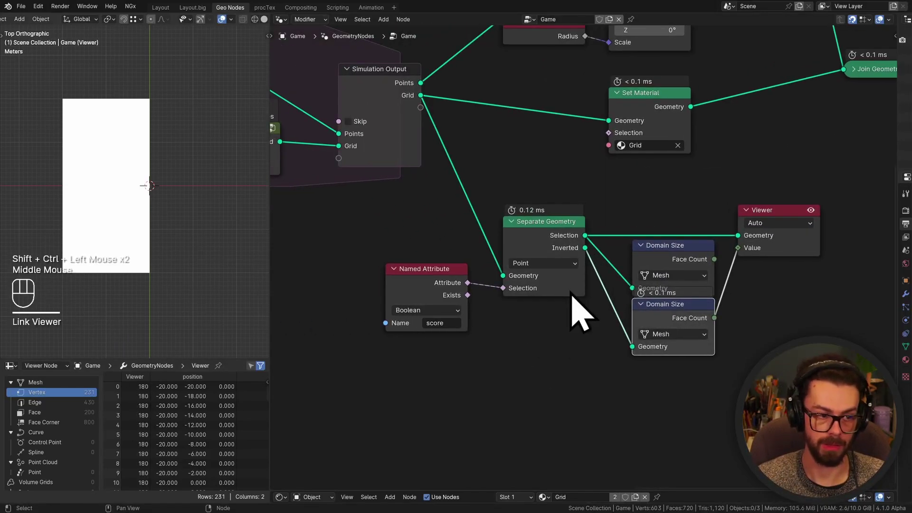
left_click(552, 264)
left_click(546, 316)
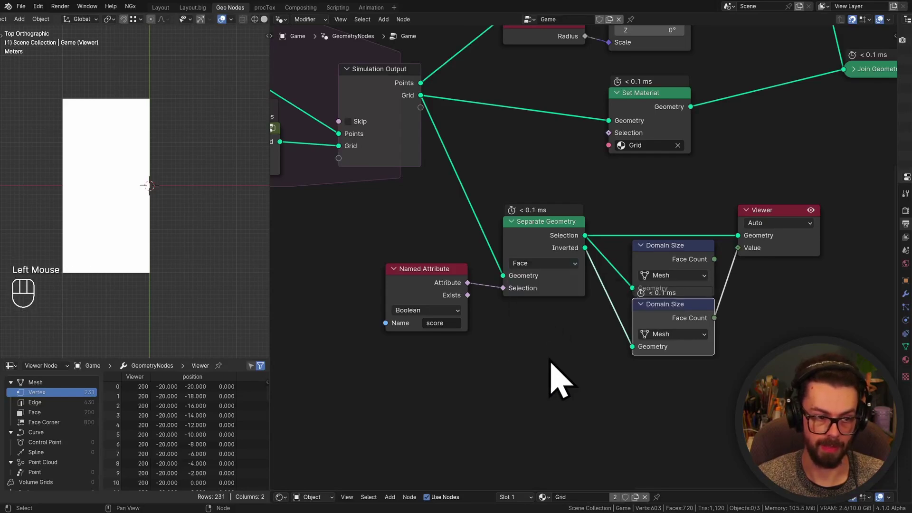
Step: Compare the Selection and Inverted outputs in the Viewer, toggling the Separate Geometry domain between Point and Face
middle_click_drag(625, 333, 560, 324)
left_click(513, 237, "ctrl+shift")
left_click(513, 239, "ctrl+shift")
left_click(513, 238, "ctrl+shift")
left_click(513, 239, "ctrl+shift")
left_click(499, 259)
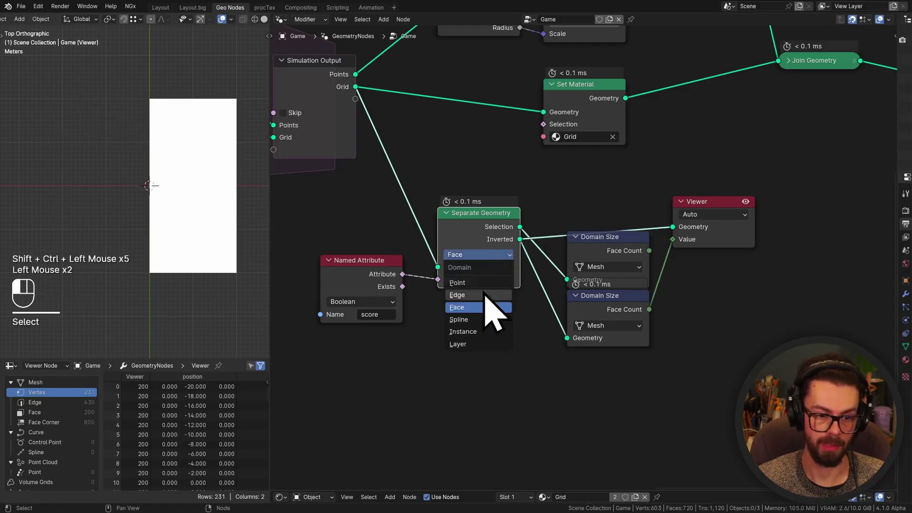
left_click(459, 279)
left_click(475, 255)
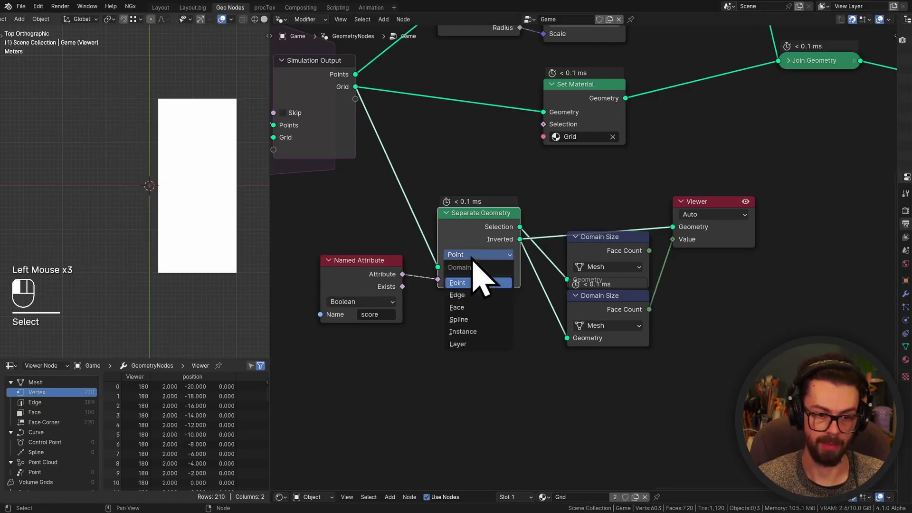
left_click(478, 307)
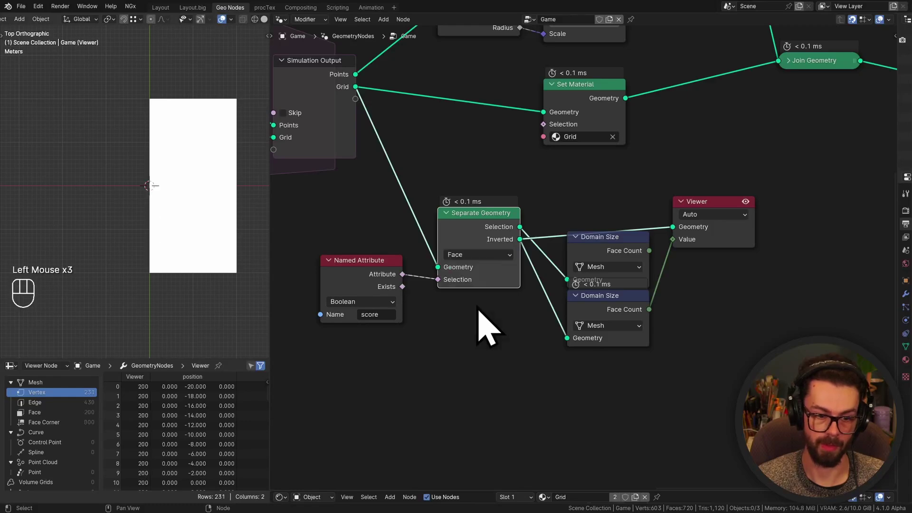
left_click(511, 243, "ctrl+shift")
left_click(513, 235, "ctrl+shift")
left_click(509, 223, "ctrl+shift")
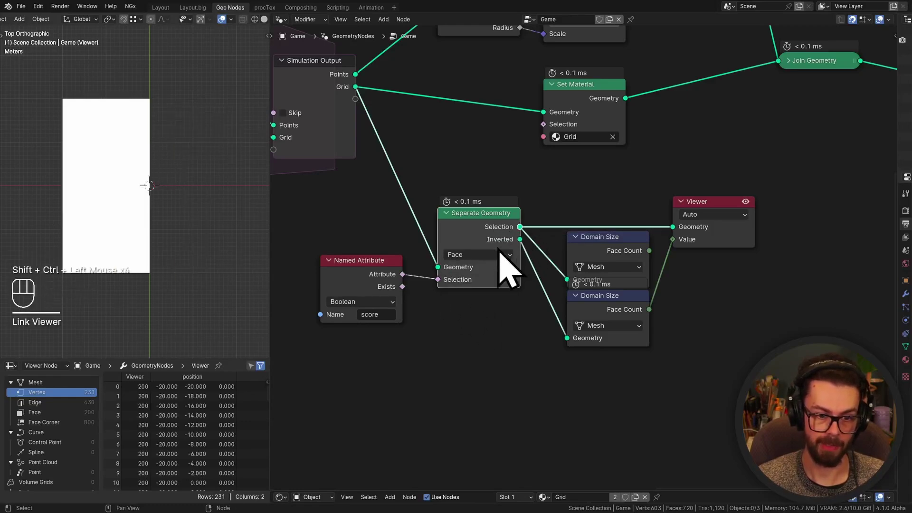
Step: Place the score Named Attribute node directly beneath Separate Geometry and preview the upper Domain Size node's Face Count
left_click(366, 276)
key("g")
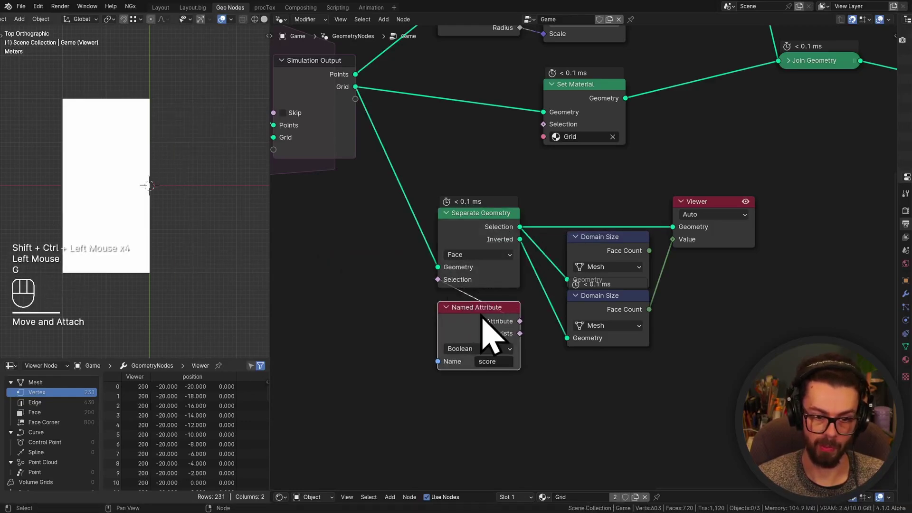
middle_click_drag(570, 289, 511, 285)
left_click(563, 255, "ctrl+shift")
Step: Delete the Viewer node attached to the separated geometry
scroll(621, 261, "down", 2)
middle_click_drag(621, 261, 566, 202)
left_click(566, 202)
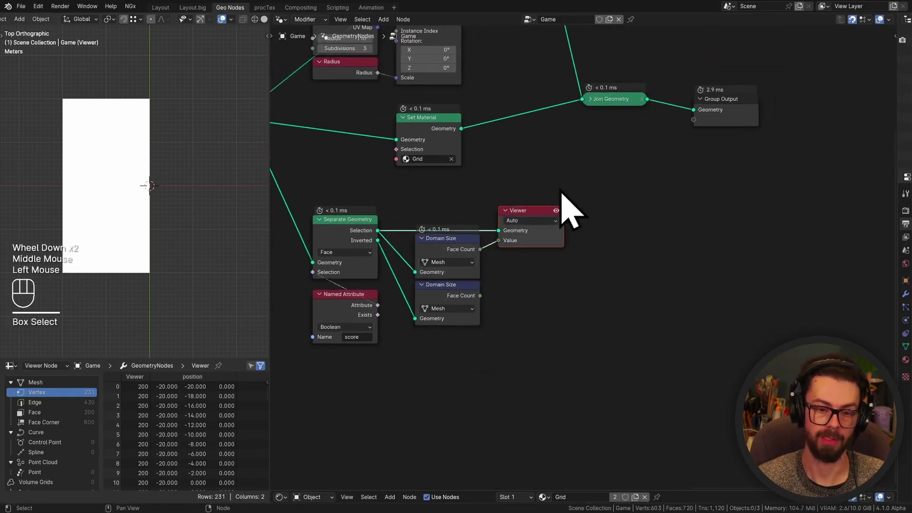
key("g")
right_click(569, 261)
left_click(641, 220)
key("x")
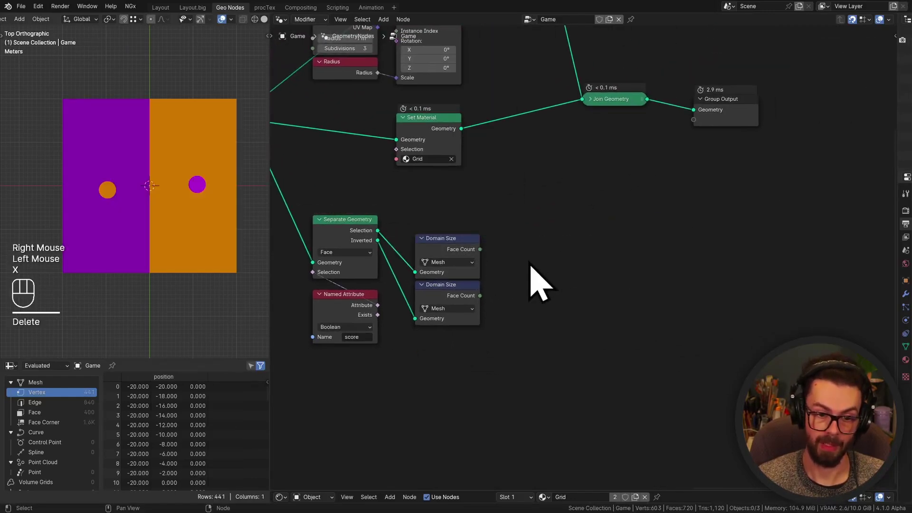
Step: Rearrange the two Domain Size nodes beside Separate Geometry, leaving a vertical gap between them
scroll(534, 264, "up", 2)
middle_click_drag(534, 264, 595, 234)
left_click_drag(525, 178, 561, 240)
key("g")
left_click(554, 224)
Step: Add a Value to String node fed by the upper Domain Size node's Face Count
left_click_drag(537, 202, 643, 206)
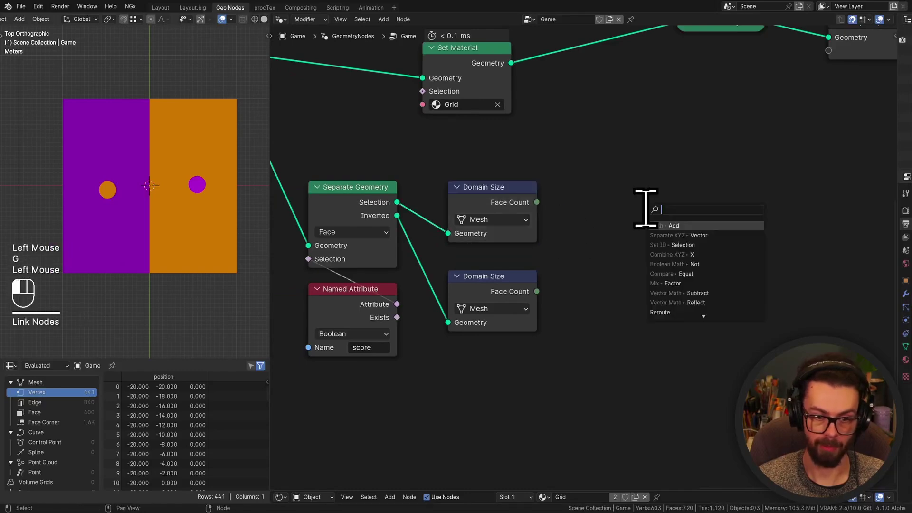
type("value to st")
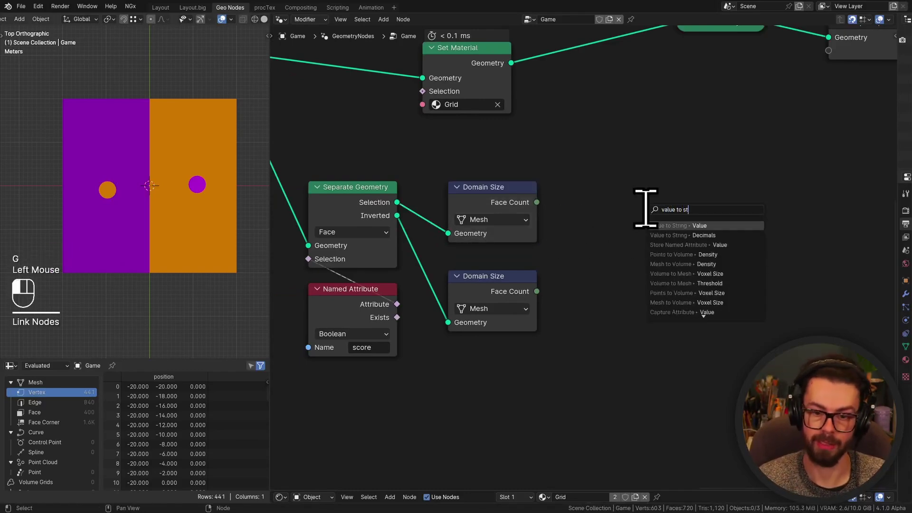
key("Return")
left_click(581, 198)
Step: Examine the socket shapes and links running from Separate Geometry through Domain Size to Value to String
scroll(562, 209, "up", 2)
middle_click_drag(563, 209, 648, 275)
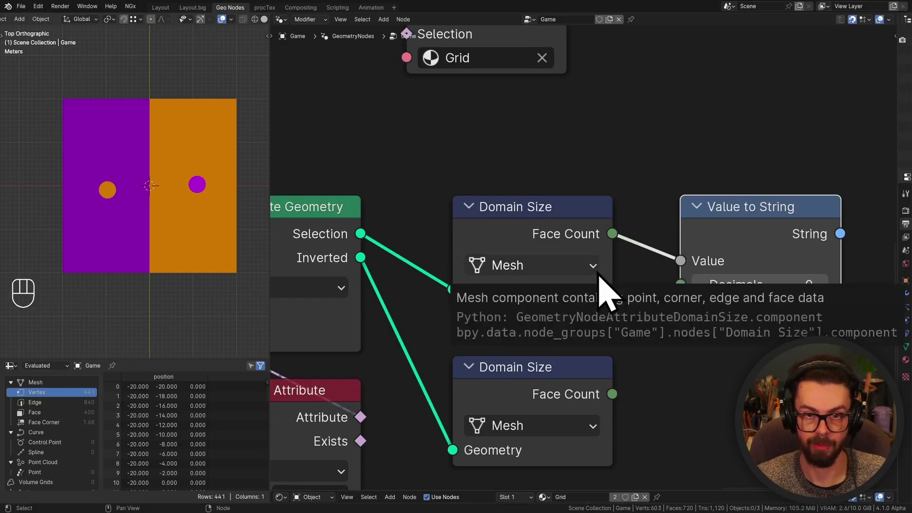
middle_click(648, 220)
middle_click_drag(648, 220, 675, 261)
scroll(644, 320, "down", 1)
scroll(593, 217, "up", 2)
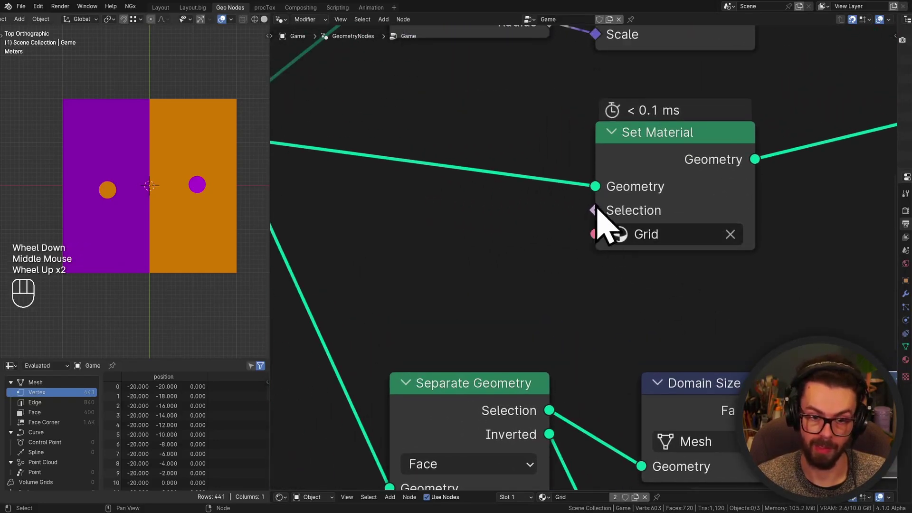
middle_click_drag(760, 309, 623, 229)
scroll(666, 271, "down", 1)
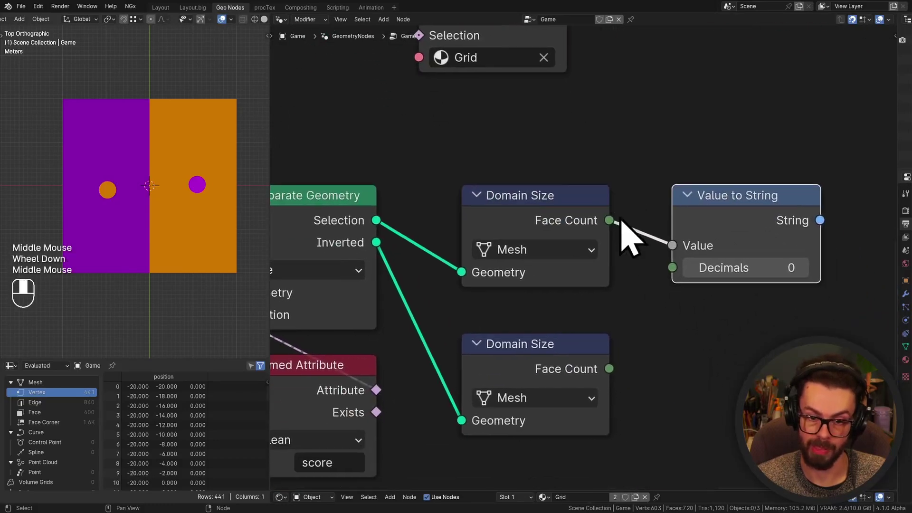
scroll(623, 228, "up", 2)
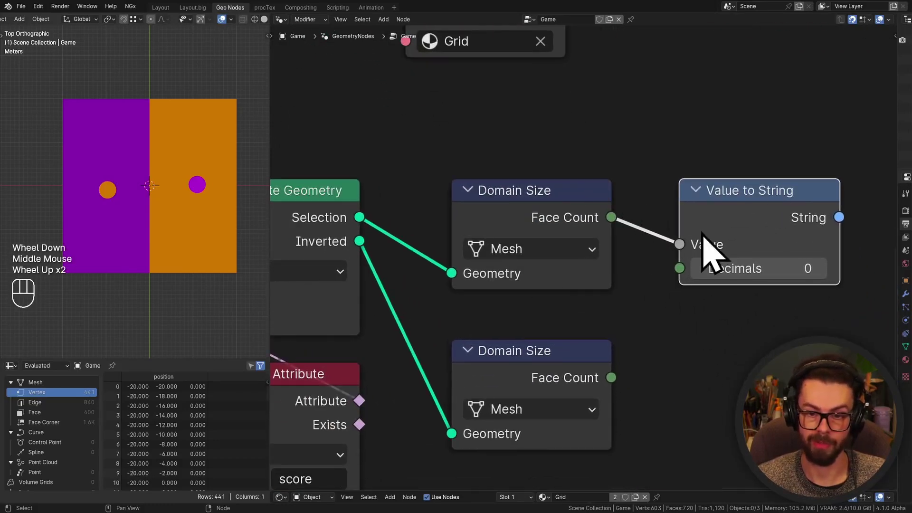
scroll(656, 328, "down", 1)
Step: Try an Attribute Statistic node on Separate Geometry's Selection output and delete it
middle_click_drag(656, 328, 649, 256)
left_click_drag(402, 152, 699, 305)
type("attribs")
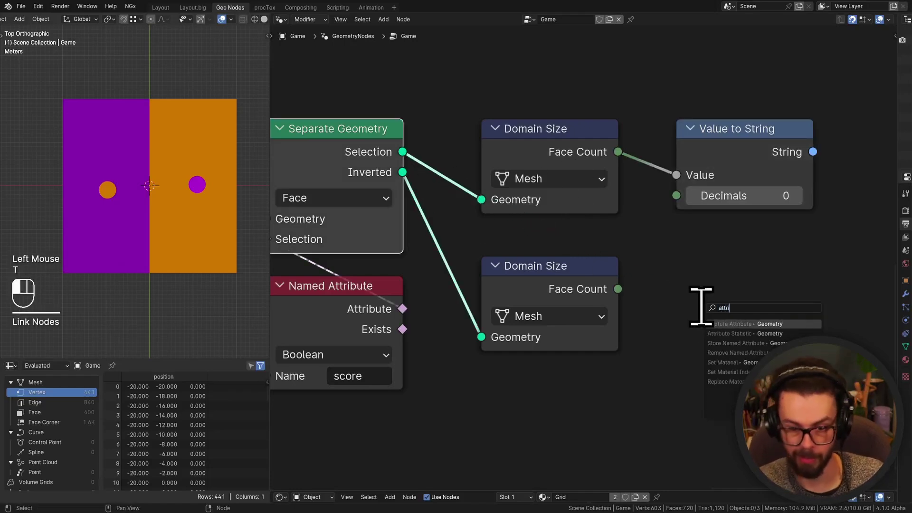
key("Return")
scroll(679, 271, "down", 1)
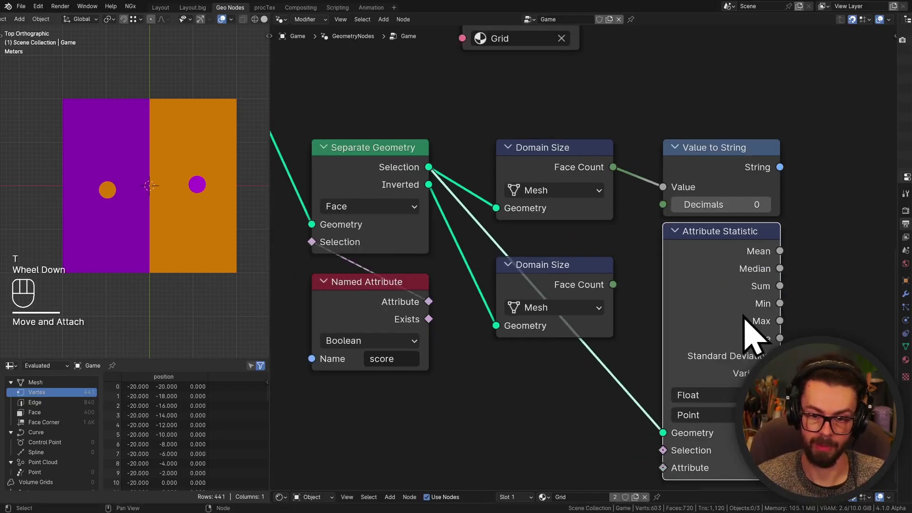
middle_click_drag(754, 337, 770, 185)
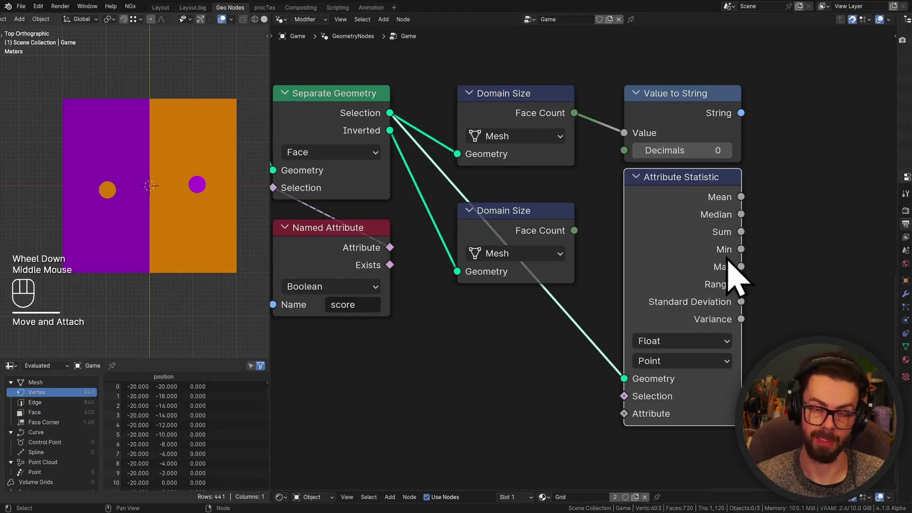
left_click(736, 277)
key("x")
Step: Add a String to Curves node fed by the String output of Value to String
scroll(597, 173, "down", 3)
middle_click_drag(582, 161, 588, 217)
left_click_drag(618, 204, 721, 215)
type("curbe to")
key("ctrl+BackSpace")
key("ctrl+BackSpace")
type("str")
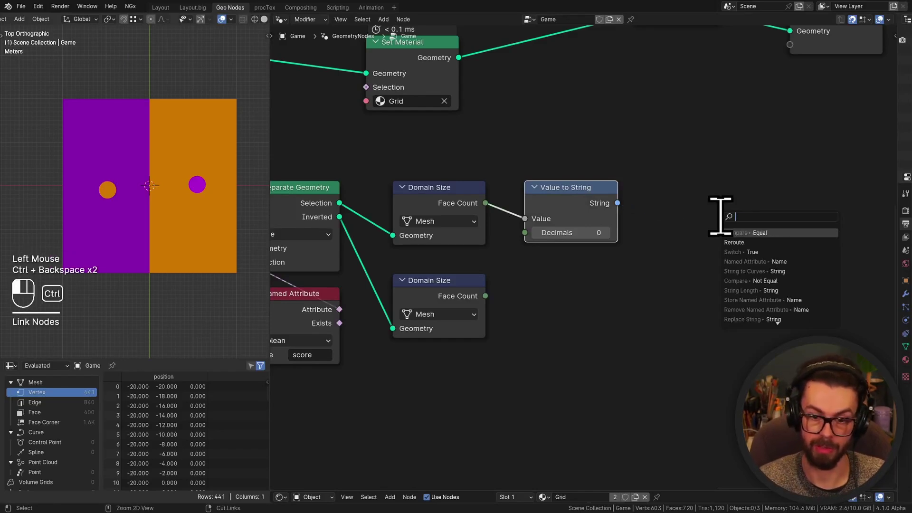
type("ing to")
key("Return")
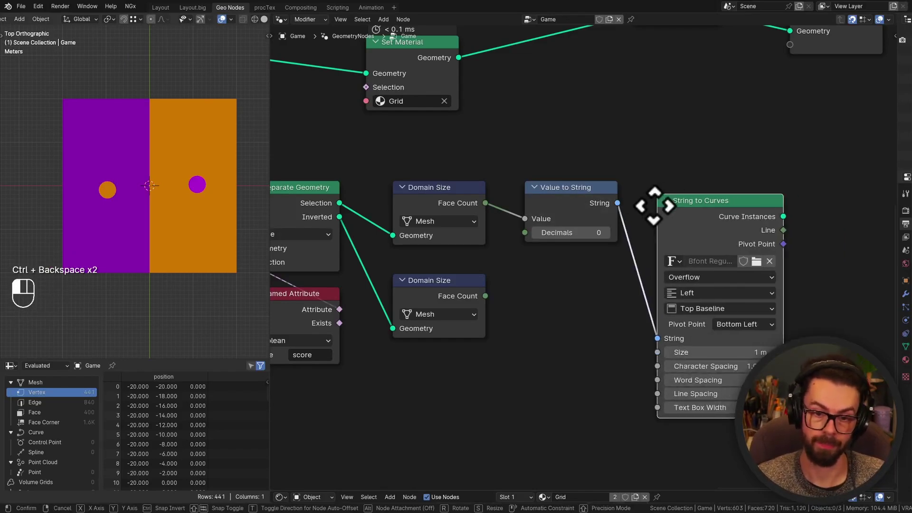
scroll(658, 187, "down", 1)
middle_click_drag(657, 190, 645, 203)
Step: Preview the Curve Instances of String to Curves in a Viewer and set the text Size to 5 m
left_click(682, 224, "ctrl+shift")
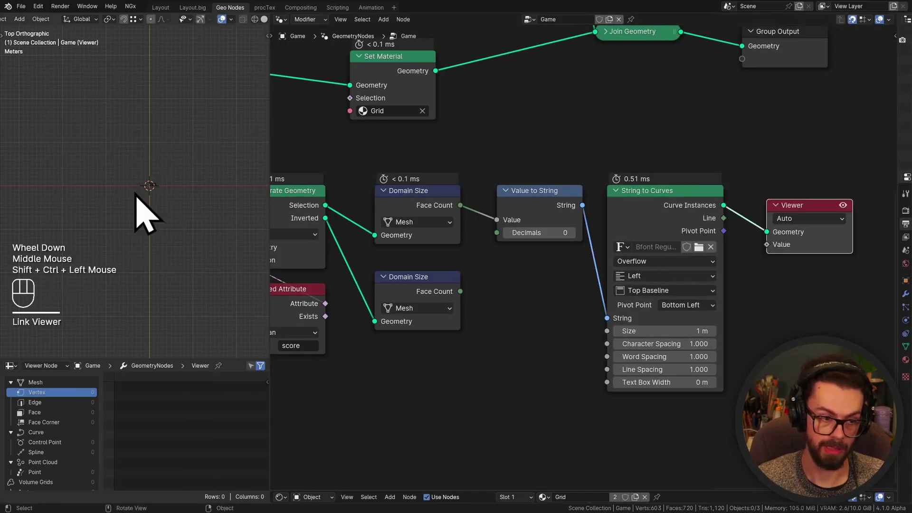
left_click(689, 330)
type("5")
key("Return")
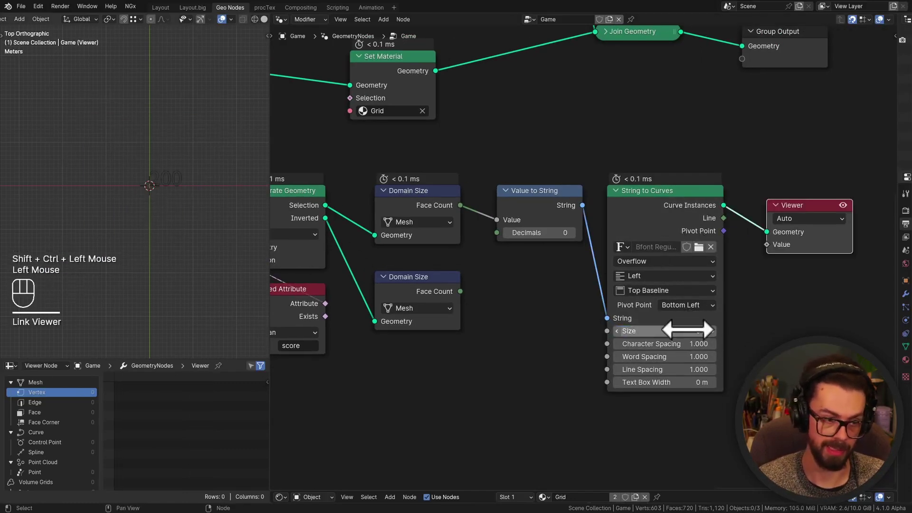
Step: Insert a Fill Curve node between String to Curves and the Viewer, moving the Viewer to make room
middle_click_drag(757, 342, 648, 347)
left_click(717, 254)
key("g")
key("shift+a")
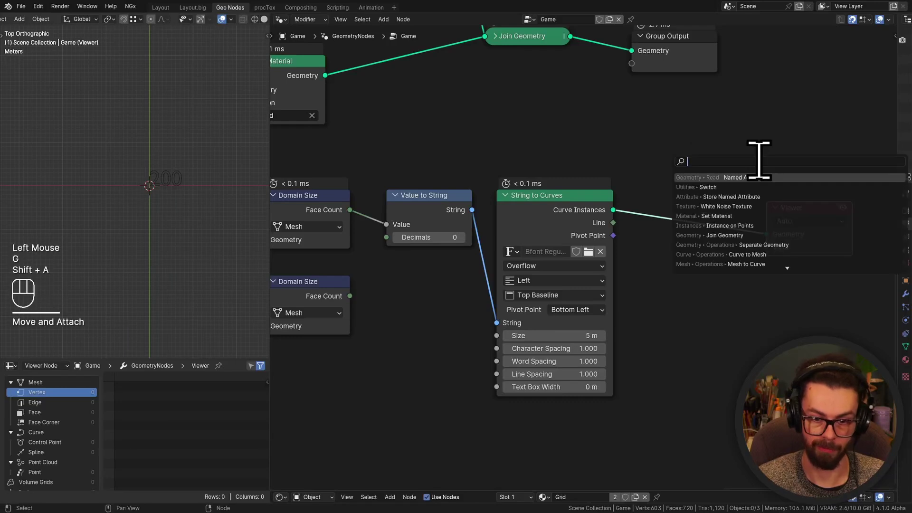
type("fill")
key("Return")
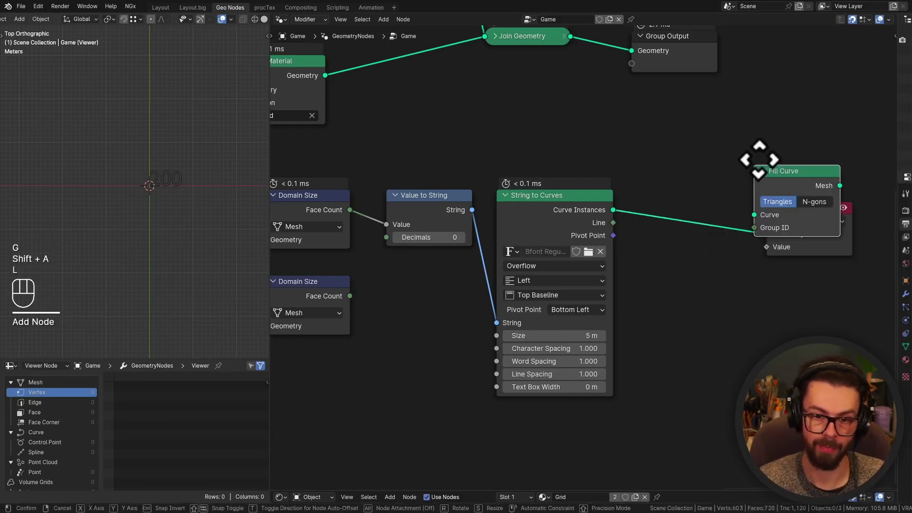
left_click(684, 203)
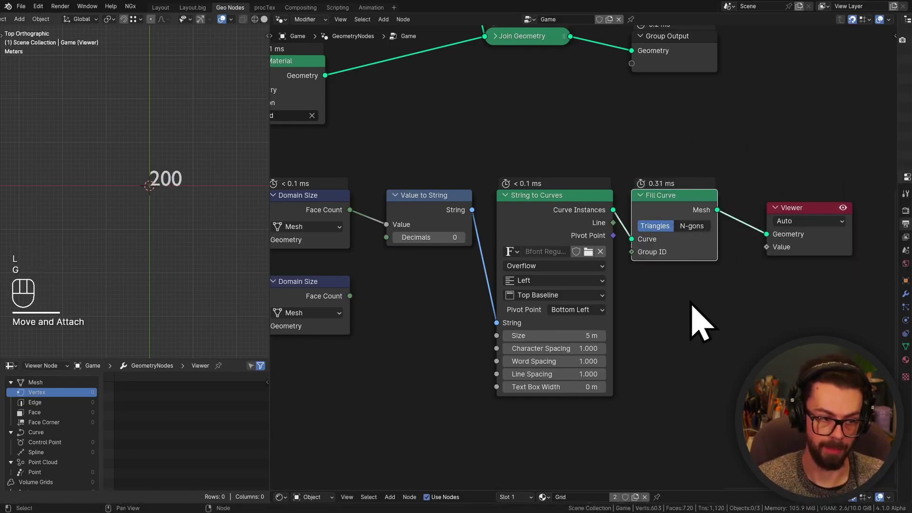
Step: Set the String to Curves horizontal alignment to Center and its vertical alignment to Top
middle_click_drag(592, 300, 647, 282)
left_click(617, 260)
left_click(616, 304)
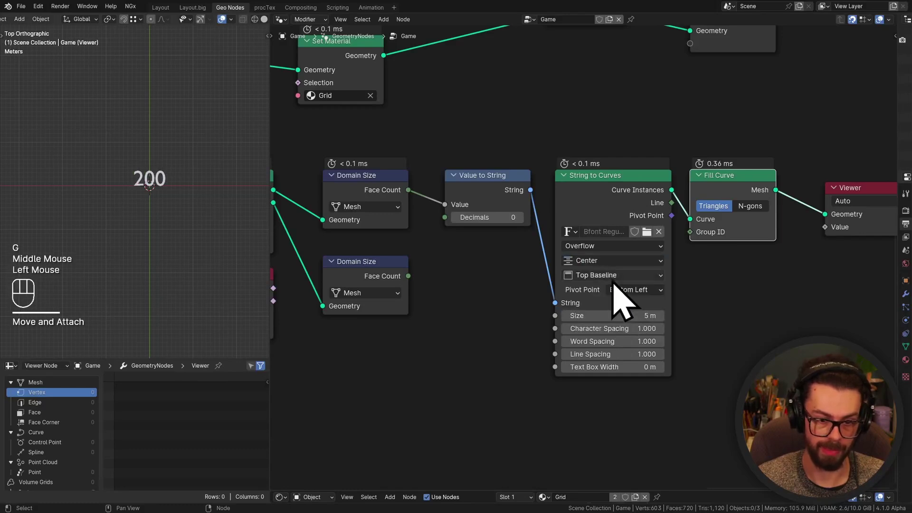
left_click(613, 275)
left_click(610, 306)
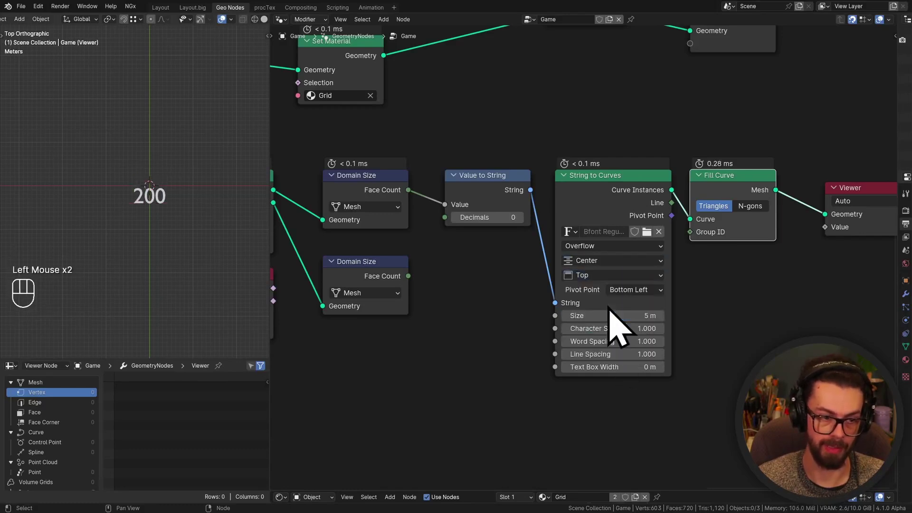
Step: Insert a Transform Geometry node between Fill Curve and the Viewer, moving the Viewer to make room
scroll(684, 199, "down", 2)
middle_click_drag(641, 181, 560, 186)
key("shift+a")
left_click(684, 182)
type("tras")
left_click(805, 230)
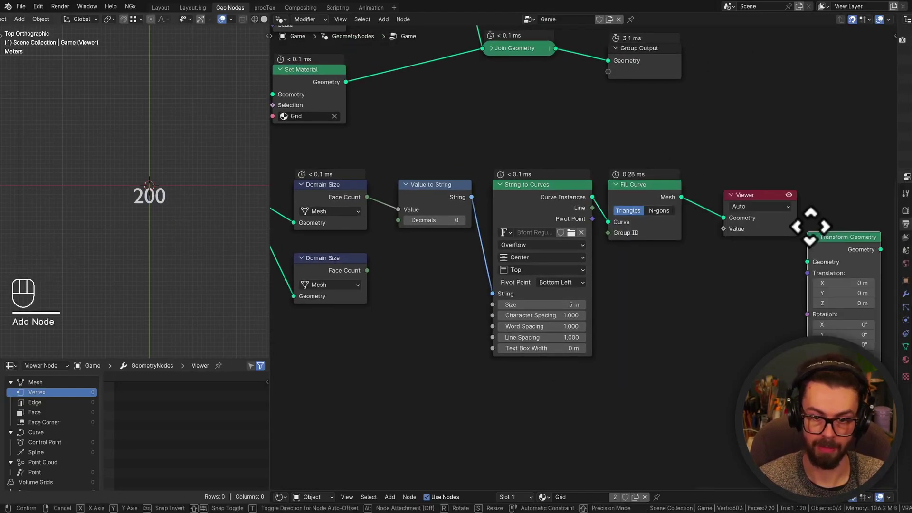
left_click(689, 179)
key("g")
left_click(829, 264)
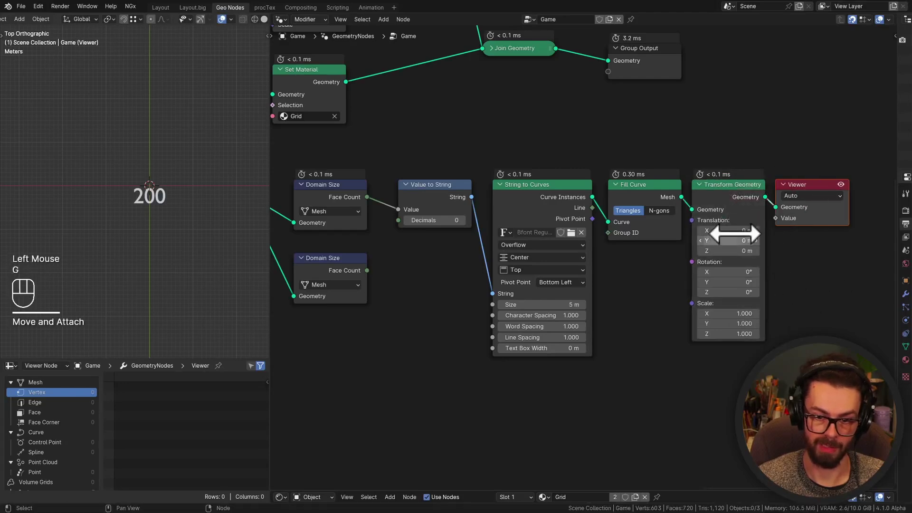
Step: Set the Transform Geometry translation to X -10 m and Y -20 m
left_click_drag(735, 231, 703, 230)
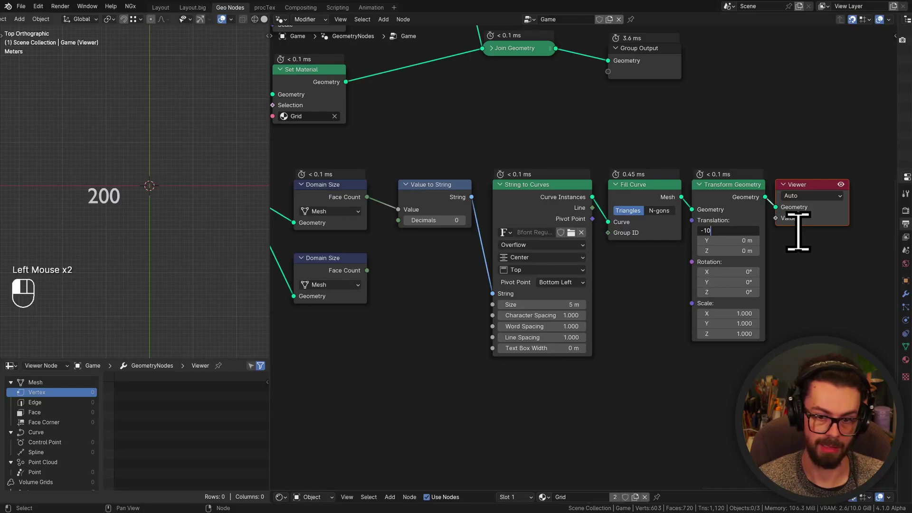
key("Tab")
type("-20")
key("Return")
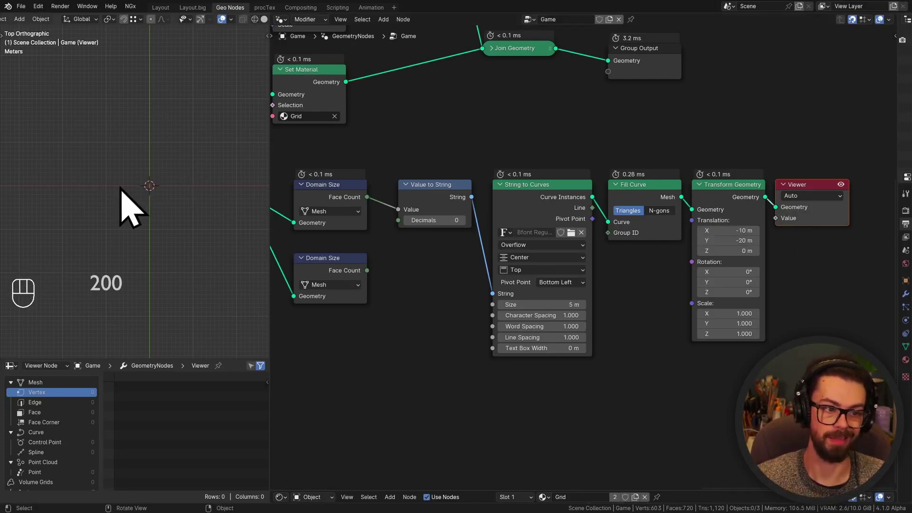
mouse_move(66, 100)
left_mouse_down()
mouse_move(45, 260)
mouse_move(237, 276)
mouse_move(234, 104)
mouse_move(38, 102)
left_mouse_up()
right_click_drag(85, 112, 233, 215)
right_click_drag(231, 248, 143, 118)
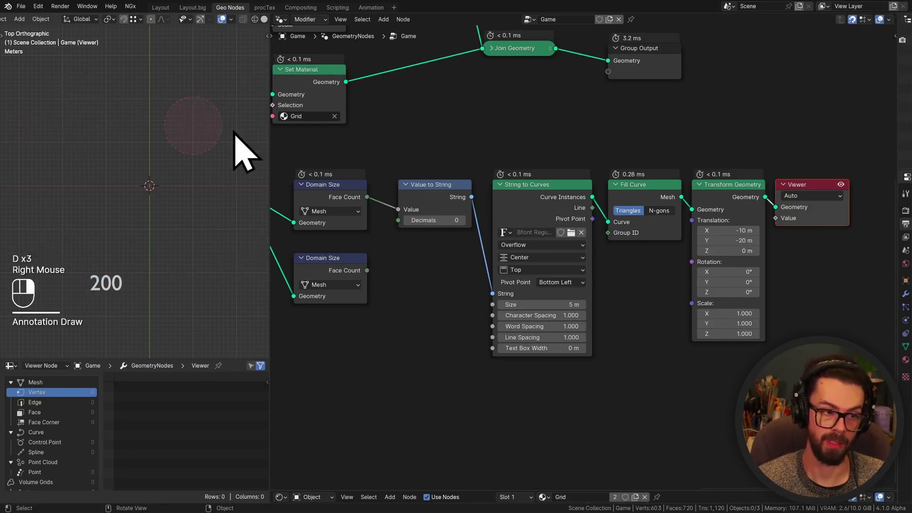
Step: Duplicate the Value to String, String to Curves, Fill Curve and Transform Geometry nodes and place the copies directly below the originals
scroll(683, 230, "down", 2)
mouse_move(682, 230)
middle_mouse_down()
mouse_move(662, 179)
mouse_move(696, 201)
middle_mouse_up()
scroll(662, 179, "down", 1)
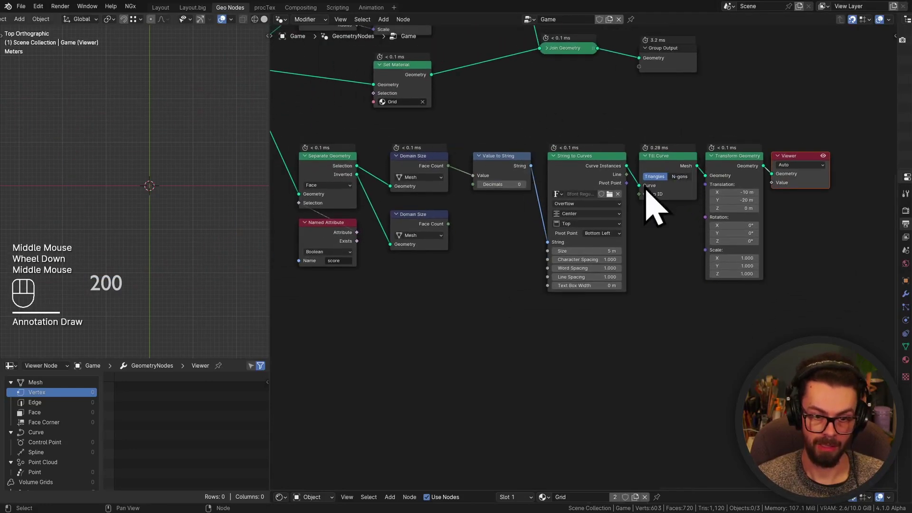
left_click_drag(477, 113, 713, 224)
middle_click_drag(713, 223, 704, 166, "shift")
key("shift+d")
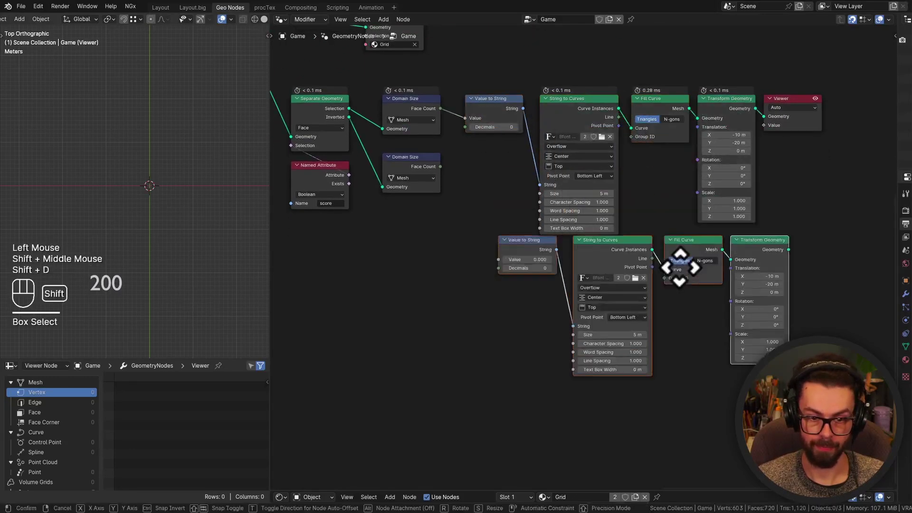
left_click(654, 269)
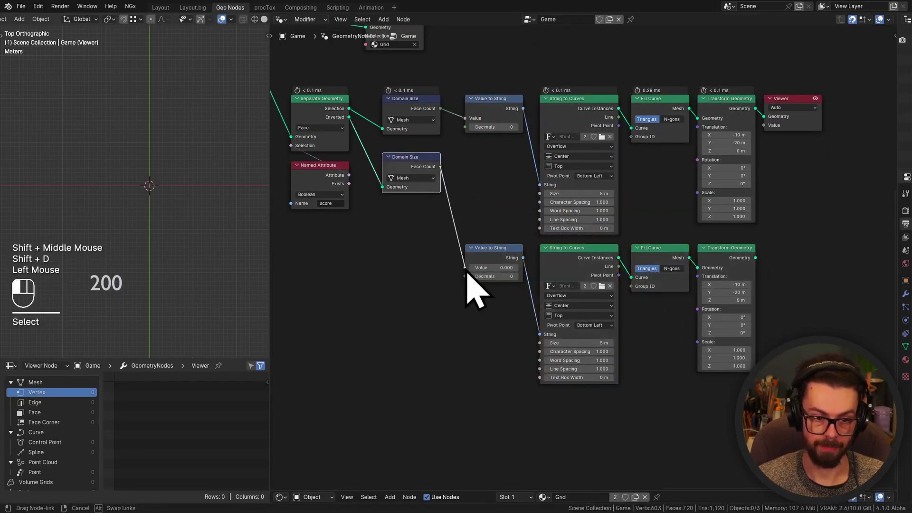
Step: Link the lower Domain Size's Face Count to the duplicated Value to String and preview the duplicated Transform Geometry in the Viewer
left_click_drag(469, 276, 468, 269)
middle_click_drag(751, 209, 601, 230)
left_click(572, 285, "ctrl+shift")
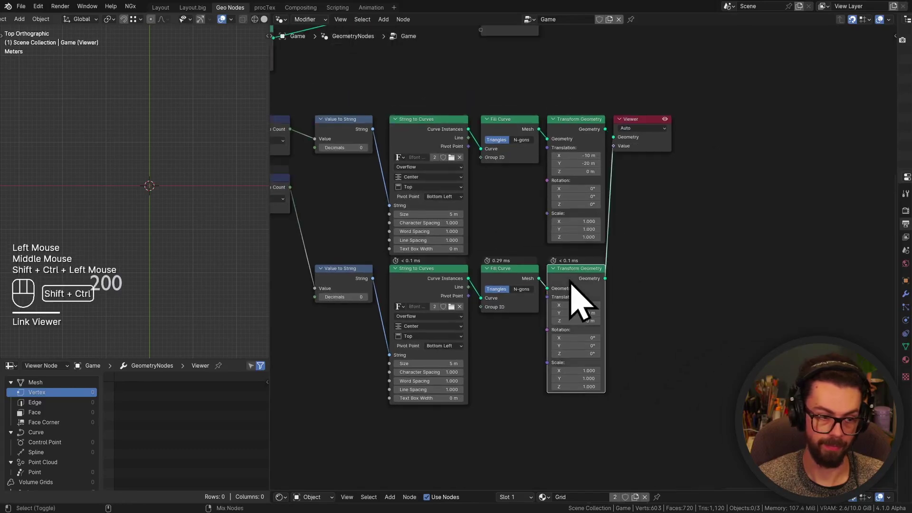
left_click(641, 121)
key("g")
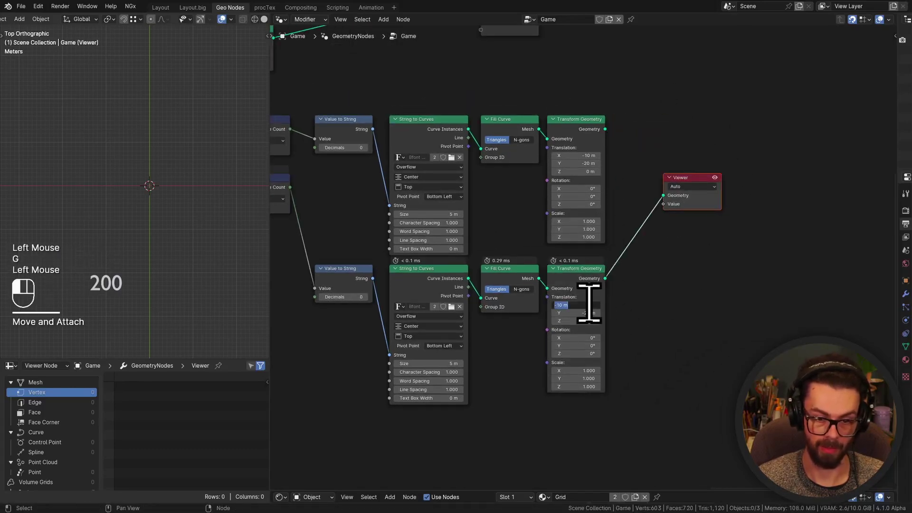
Step: Set the lower Transform Geometry's X translation to 10 m and combine both Transform Geometry outputs with a Join Geometry node
middle_click_drag(622, 160, 580, 184)
left_click_drag(591, 167, 677, 261)
key("g")
right_click_drag(570, 240, 542, 361, "ctrl+shift")
Step: Move the Group Output and its Join Geometry node further along the tree, past the score text nodes
middle_click_drag(632, 193, 611, 261)
left_click(466, 129)
key("g")
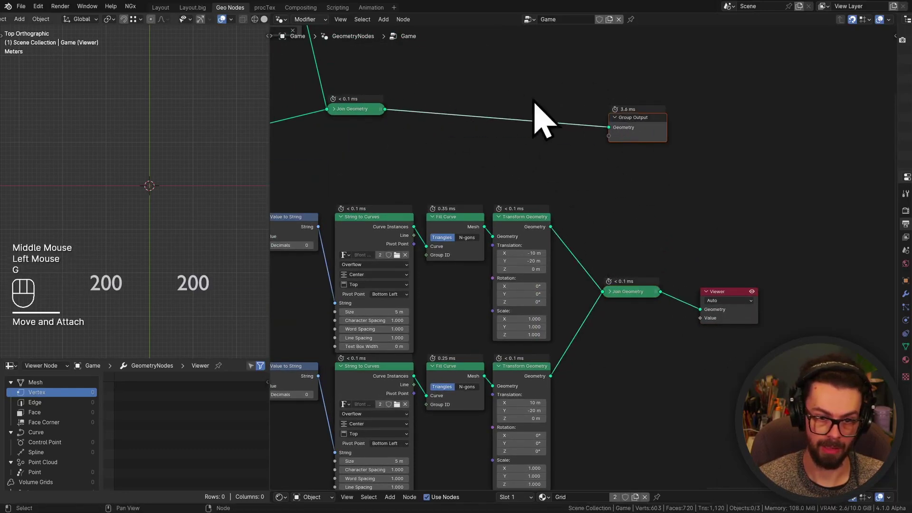
left_click(644, 138)
left_click(418, 138)
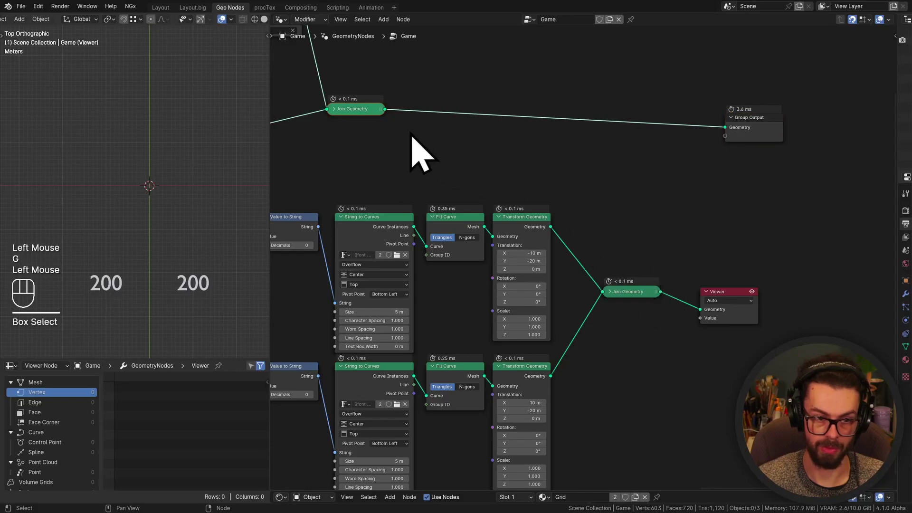
left_click(355, 109)
key("g")
left_click(648, 95)
Step: Delete the Viewer and feed the joined score text into the Join Geometry node before the Group Output
left_click(722, 292)
key("x")
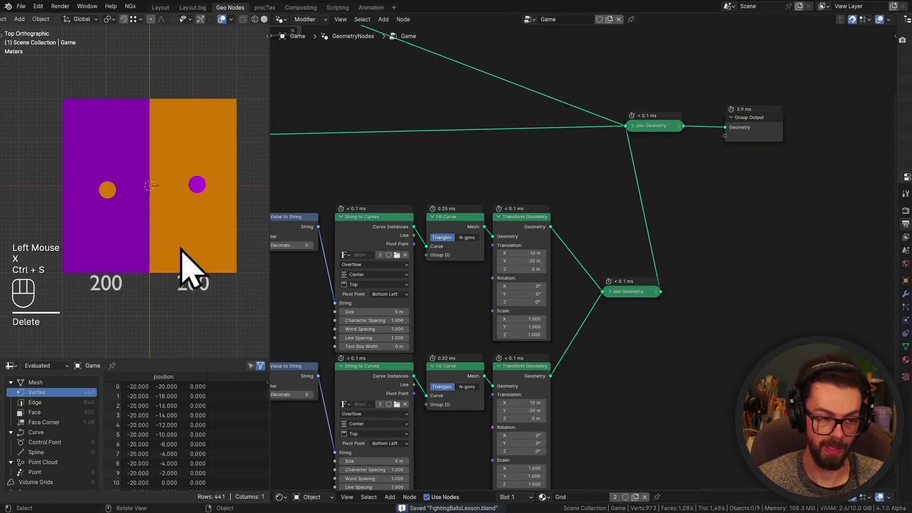
left_click_drag(679, 143, 641, 102)
key("g")
Step: Duplicate the Grid Set Material node and insert the copy between the text's Join Geometry and the final Join Geometry
scroll(655, 147, "down", 2)
middle_click_drag(523, 157, 608, 157)
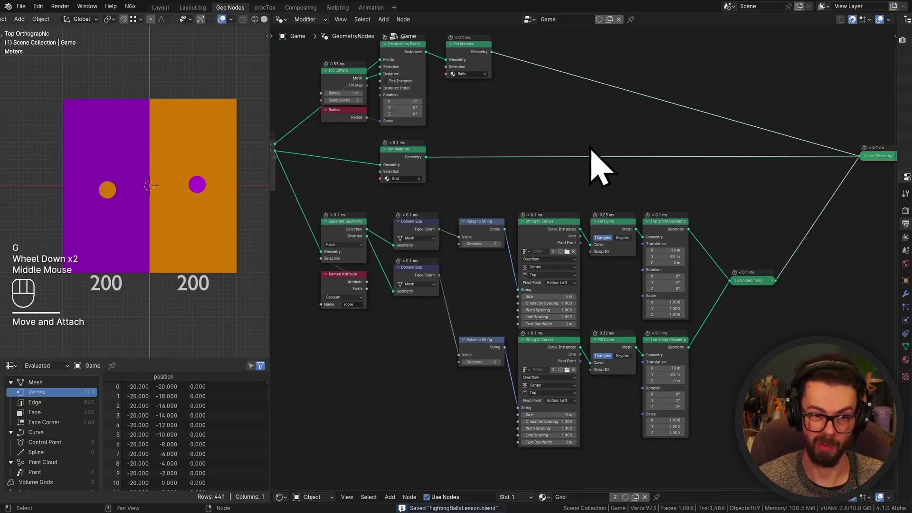
left_click(417, 167)
key("shift+d")
key("g")
left_click(802, 252)
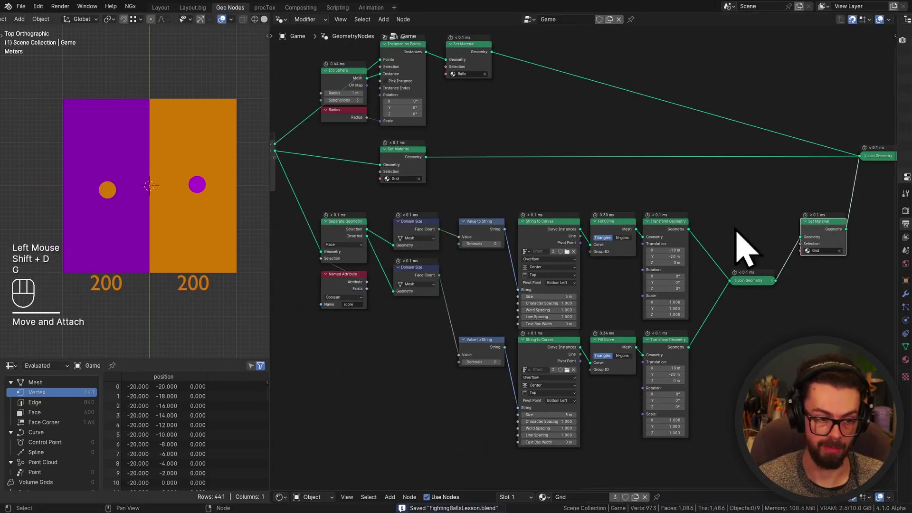
Step: Add a Store Named Attribute node beside the upper text's Transform Geometry
middle_click_drag(679, 222, 648, 203, "shift")
scroll(666, 220, "up", 1)
key("shift+a")
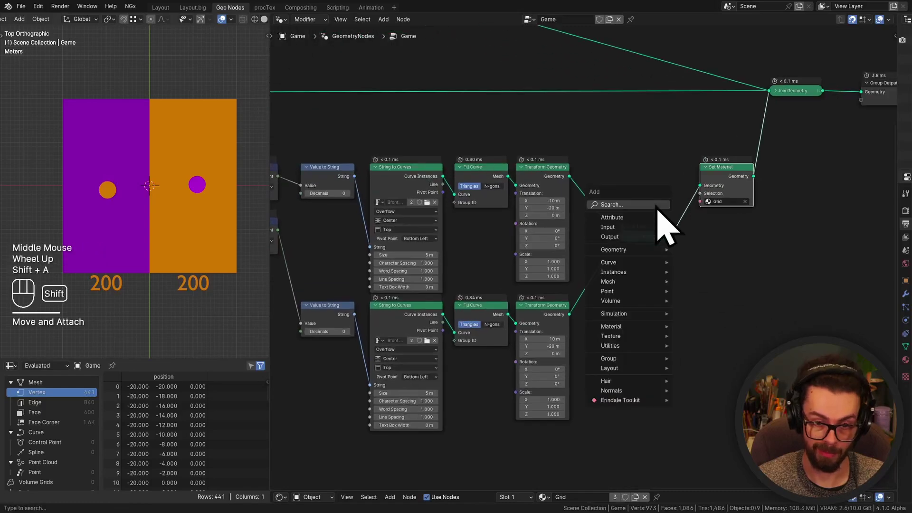
mouse_move(655, 204)
type("store nam")
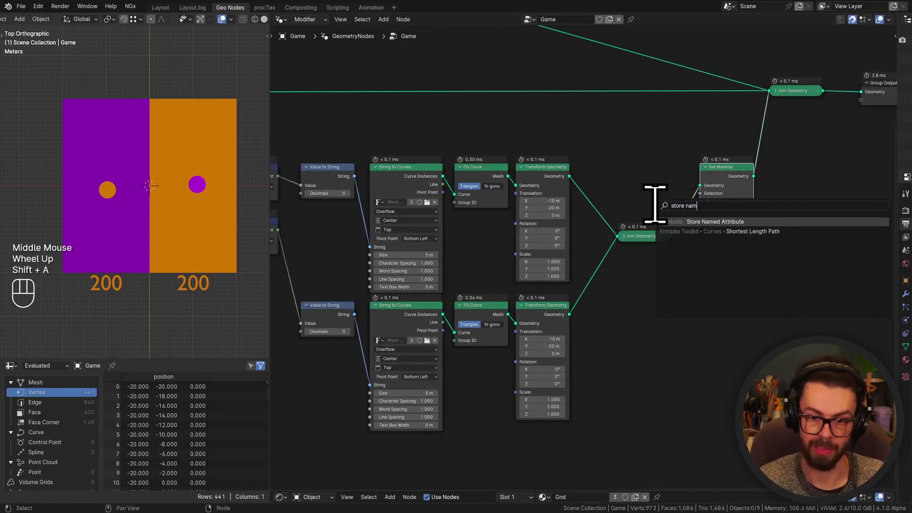
key("Return")
scroll(632, 202, "up", 2)
middle_click_drag(673, 208, 647, 231, "shift")
left_click(637, 216)
Step: Move the text's Join Geometry to make room and position Store Named Attribute between the upper Transform Geometry and it
left_click_drag(637, 217, 687, 305)
key("g")
left_click(723, 270)
left_click(572, 164)
key("g")
scroll(602, 164, "up", 2)
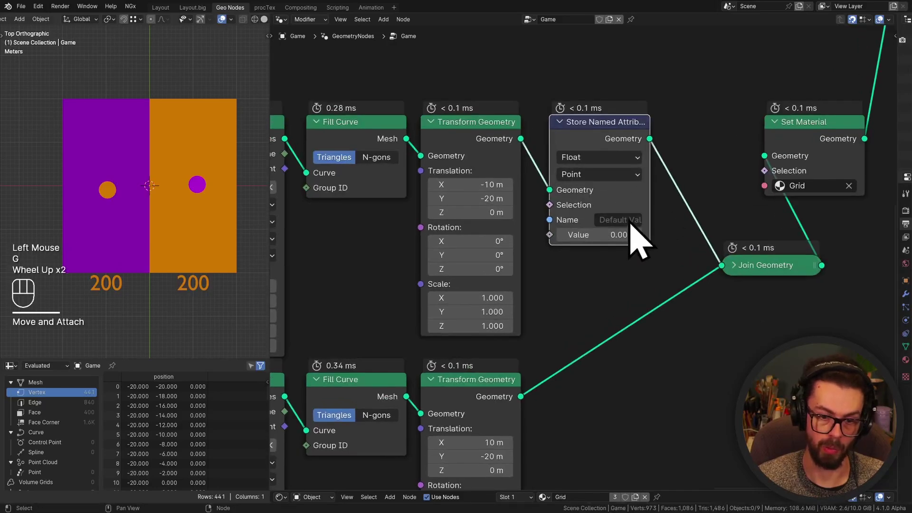
Step: Name the stored attribute score and check the available domain options
left_click(633, 219)
type("score")
key("Return")
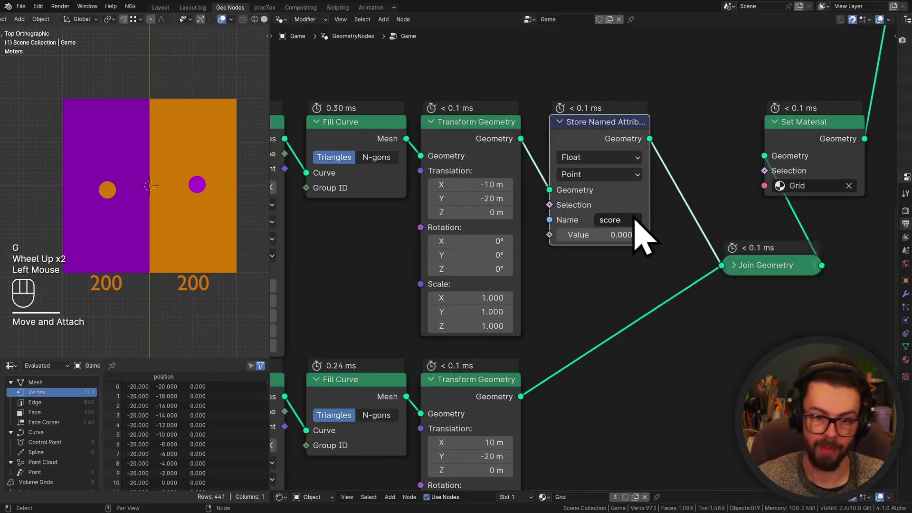
left_click(616, 174)
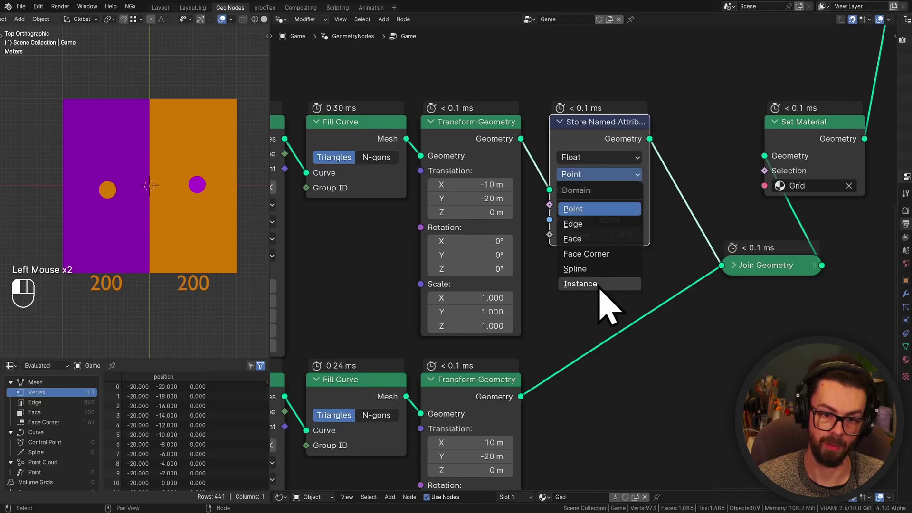
left_click(662, 330)
Step: Insert a Realize Instances node between the upper Transform Geometry and Store Named Attribute, shifting the following nodes to make room
scroll(662, 230, "down", 2)
left_click(662, 230)
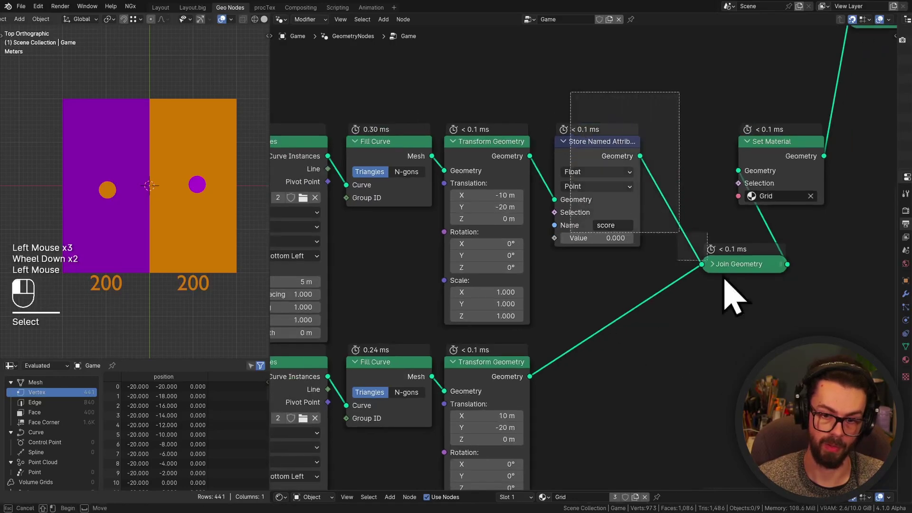
key("g")
left_click(656, 279)
key("shift+a")
type("realize")
left_click(595, 187)
Step: Duplicate the Realize Instances node and insert the copy after the lower Transform Geometry
left_click(576, 151)
key("shift+d")
key("g")
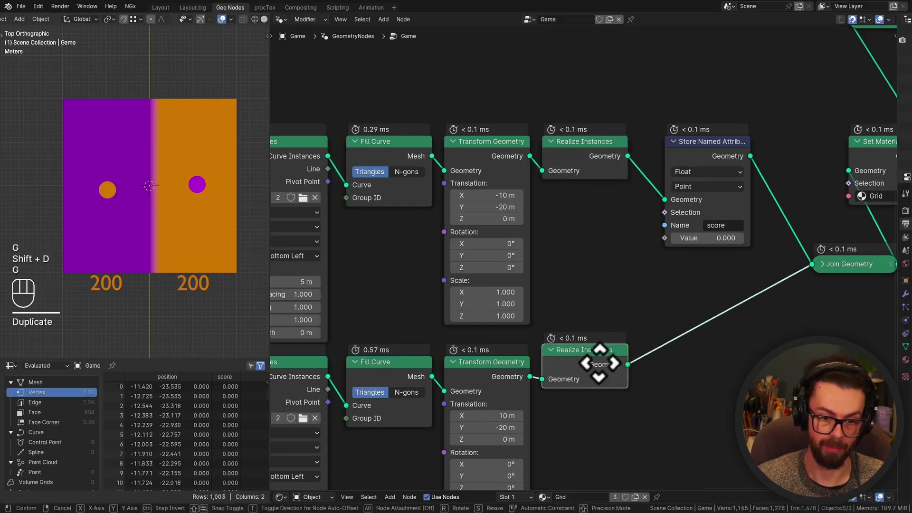
key("g")
left_click(601, 375)
Step: Set the Store Named Attribute domain to Face and change its data type from Float
left_click(712, 186)
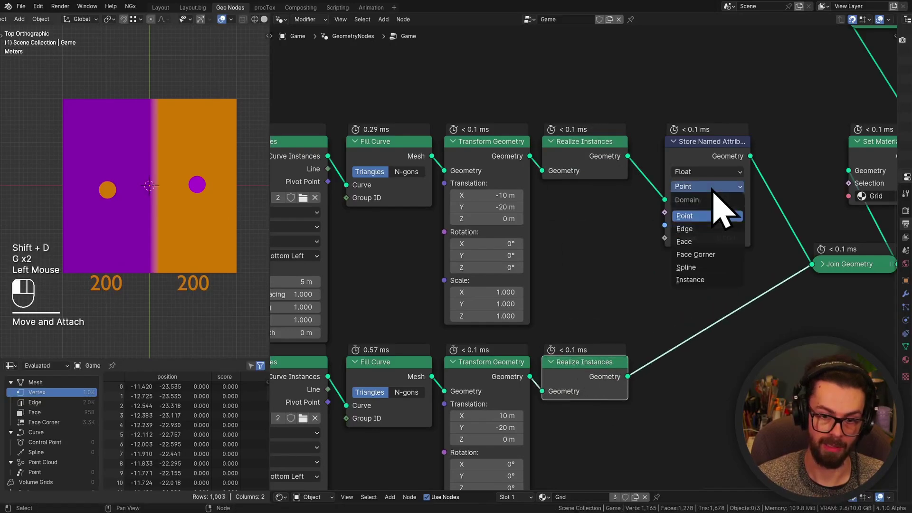
left_click(717, 242)
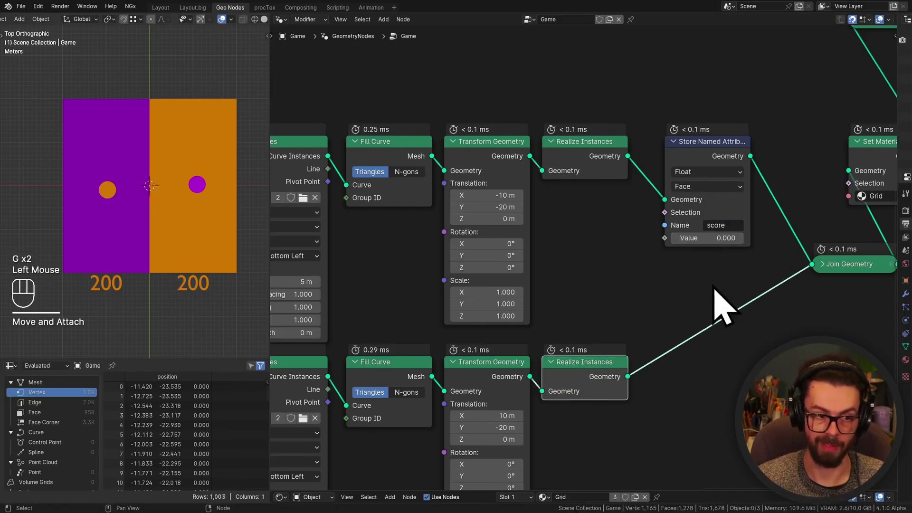
left_click(707, 172)
left_click(704, 266)
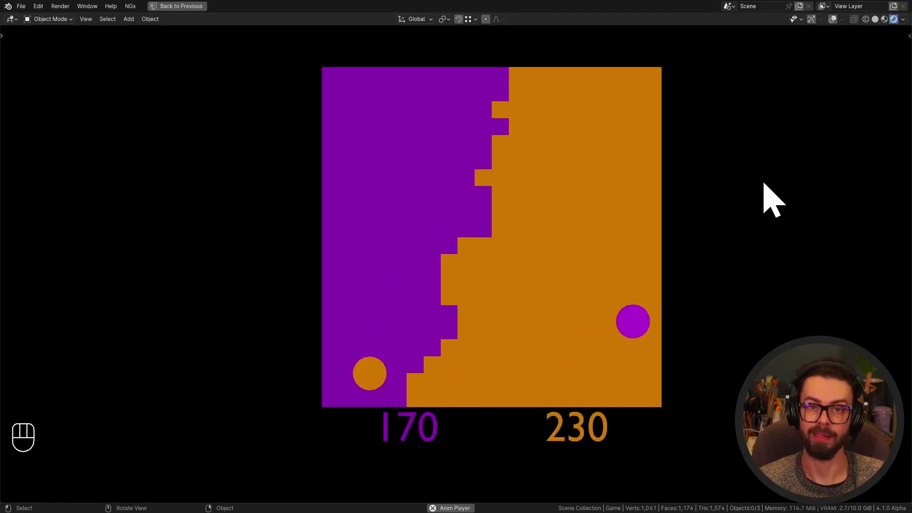
Step: Examine the playing simulation and its score text from an angle and from directly above, framing all objects
middle_click_drag(504, 300, 514, 232)
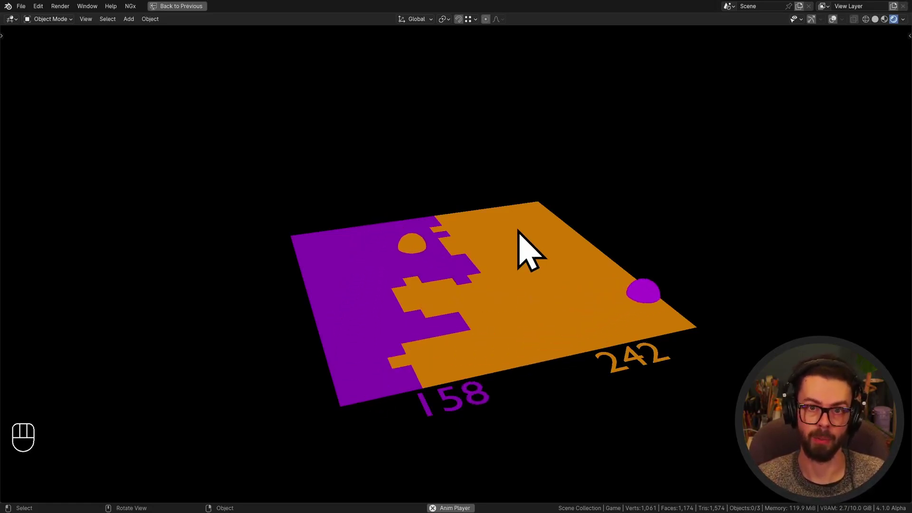
middle_click_drag(527, 190, 515, 271)
key("KP_7")
key("a")
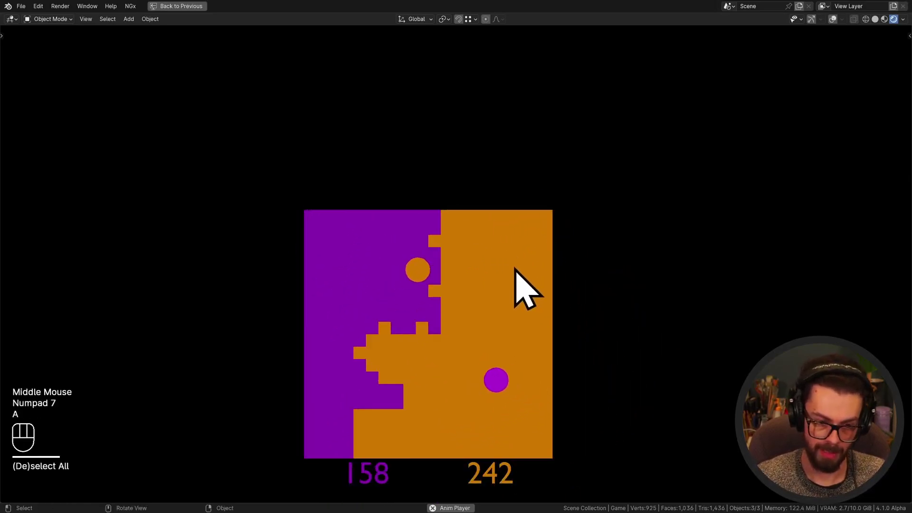
key("KP_Decimal")
scroll(528, 266, "down", 4)
scroll(524, 233, "up", 1)
scroll(524, 236, "up", 4)
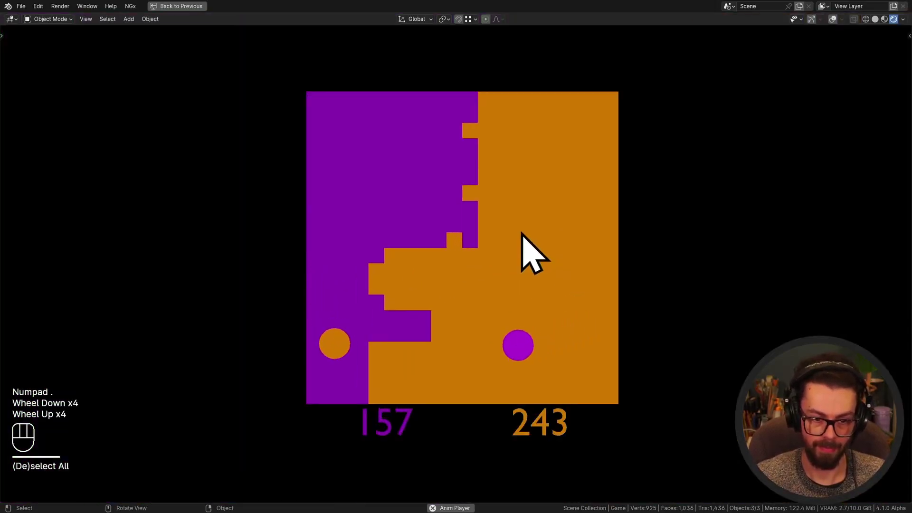